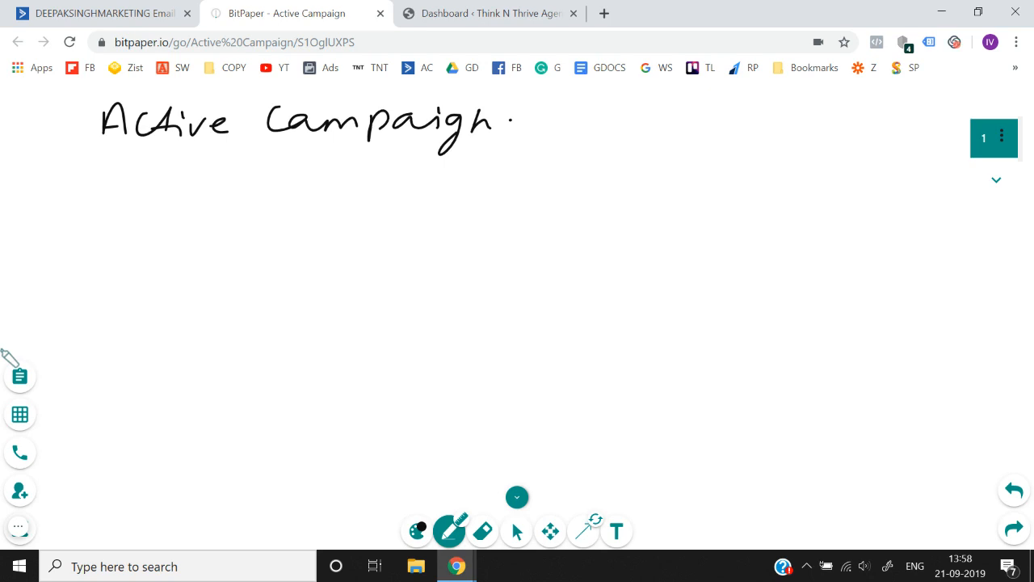
- Switch to ActiveCampaign, view the Contacts page and return to the account overview
{"action": "left_click", "coordinate": [60, 12]}
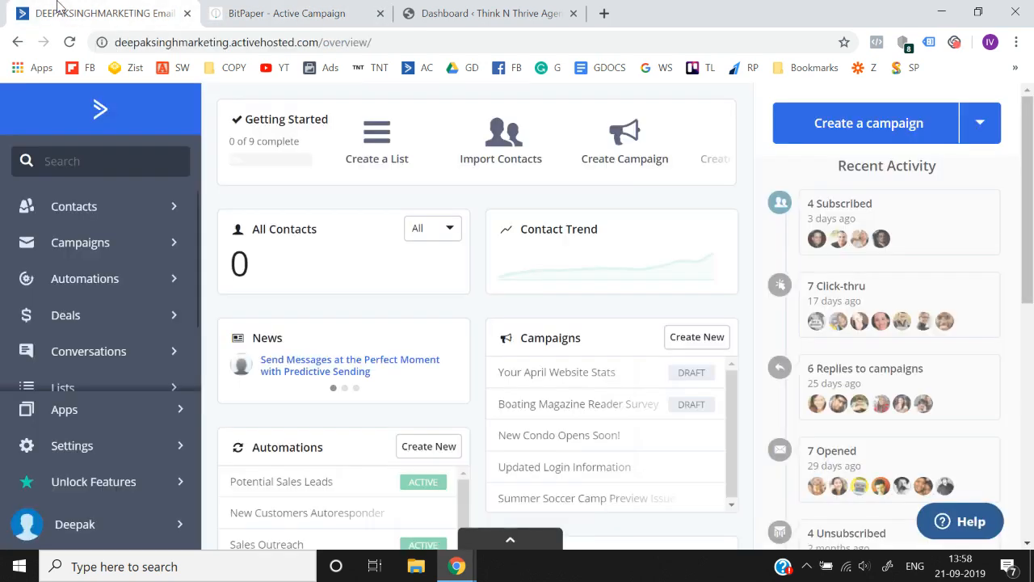
{"action": "left_click", "coordinate": [107, 208]}
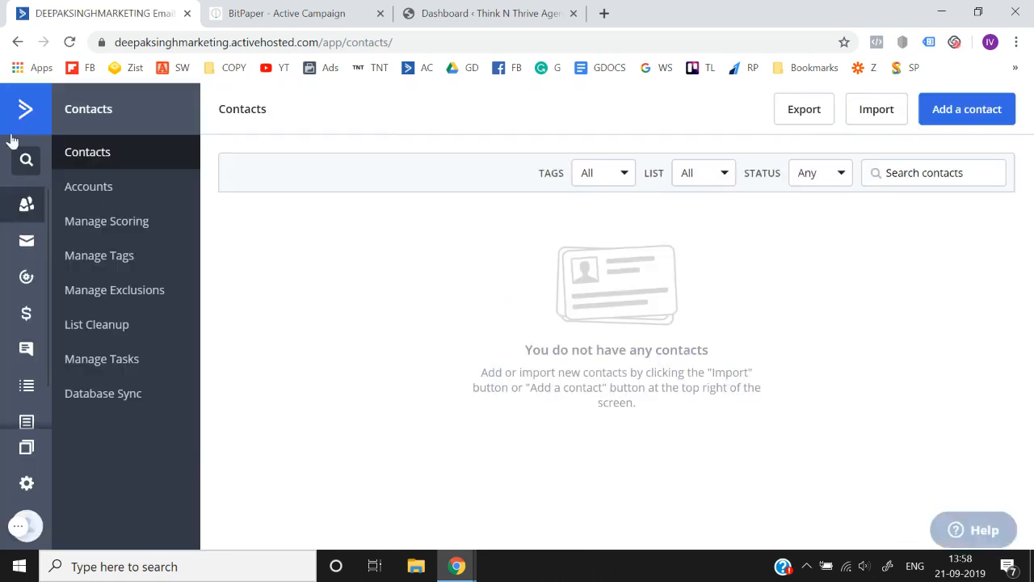
{"action": "left_click", "coordinate": [9, 126]}
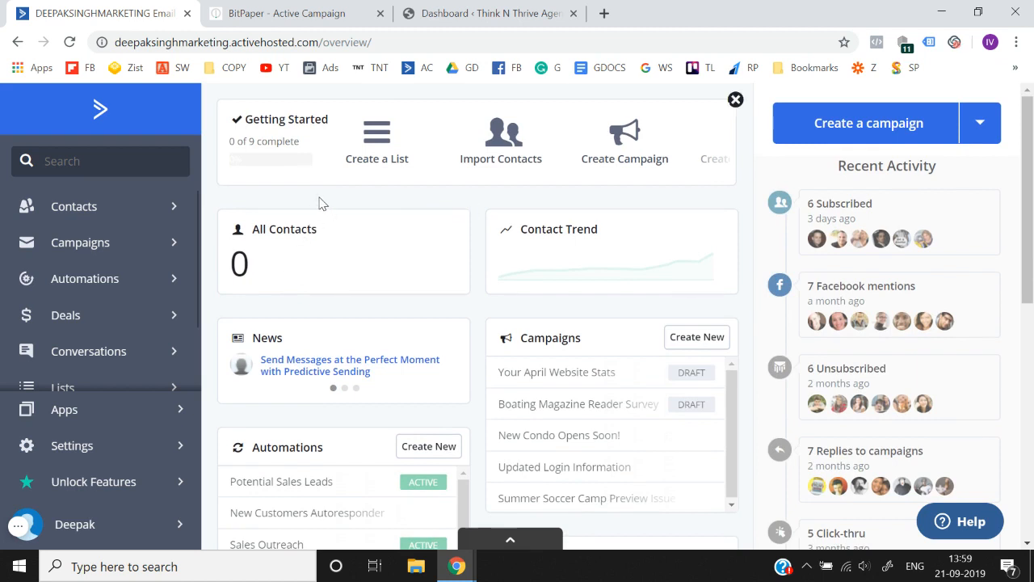
- View the Think N Thrive Agency WordPress dashboard and the BitPaper whiteboard, and go back to ActiveCampaign
{"action": "left_click", "coordinate": [347, 13]}
{"action": "left_click", "coordinate": [421, 9]}
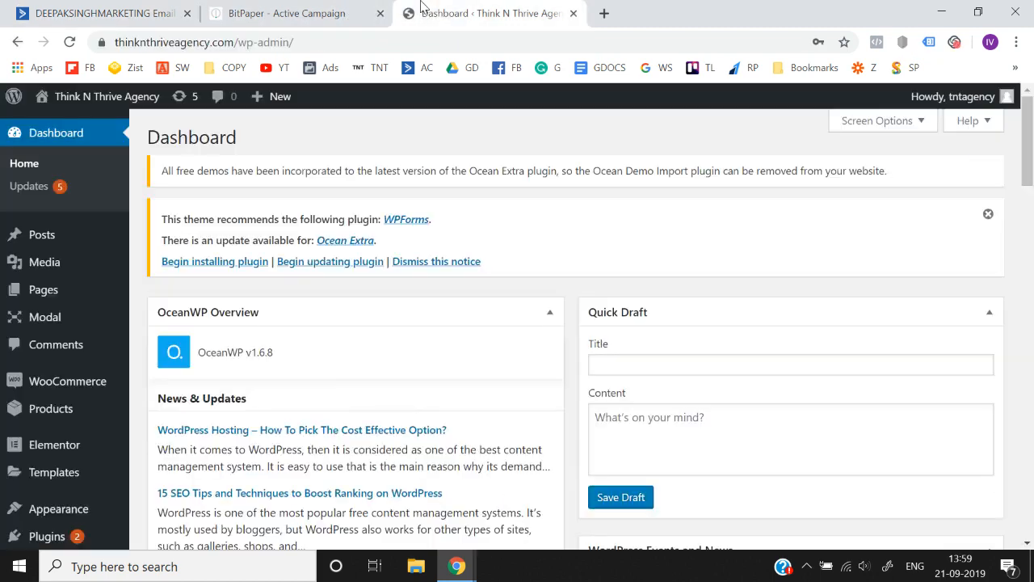
{"action": "left_click", "coordinate": [367, 9]}
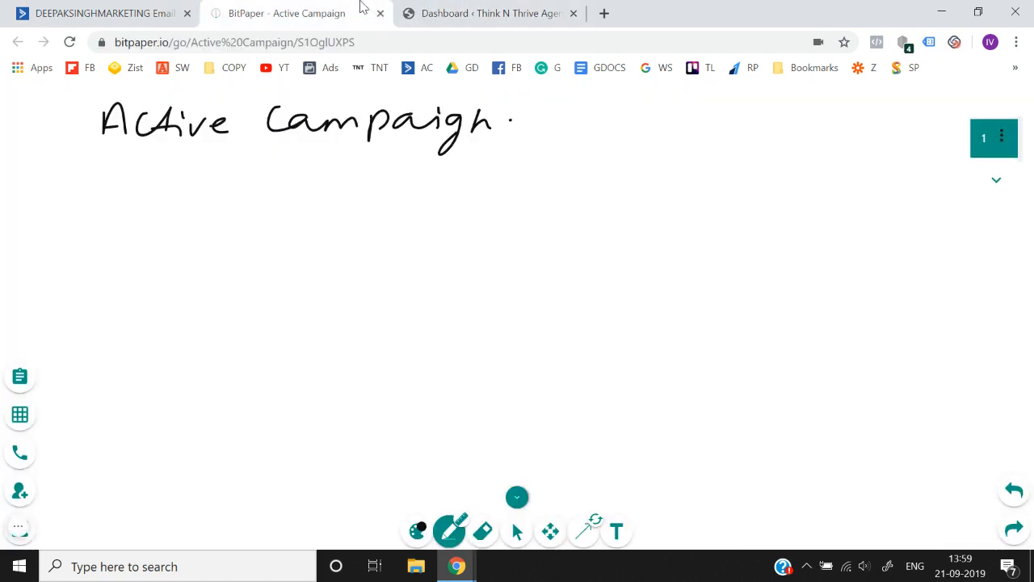
{"action": "left_click", "coordinate": [162, 13]}
- Switch to the BitPaper whiteboard and handwrite "marketing (email) software" beneath the "Active Campaign" heading
{"action": "left_click", "coordinate": [263, 8]}
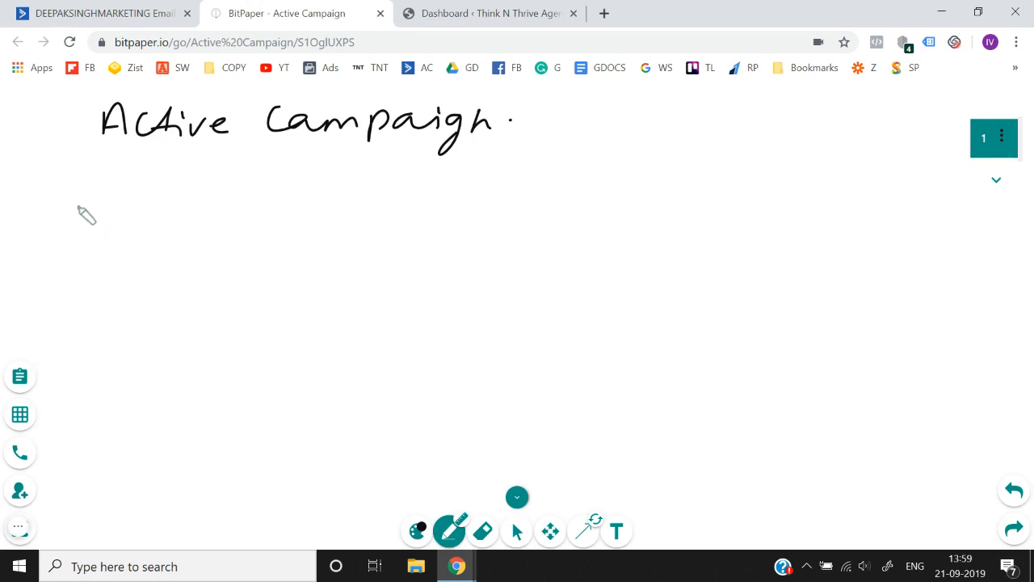
{"action": "mouse_move", "coordinate": [72, 224]}
{"action": "left_mouse_down"}
{"action": "mouse_move", "coordinate": [84, 206]}
{"action": "mouse_move", "coordinate": [111, 224]}
{"action": "mouse_move", "coordinate": [138, 206]}
{"action": "mouse_move", "coordinate": [215, 213]}
{"action": "mouse_move", "coordinate": [249, 202]}
{"action": "mouse_move", "coordinate": [272, 216]}
{"action": "mouse_move", "coordinate": [318, 212]}
{"action": "mouse_move", "coordinate": [308, 247]}
{"action": "left_mouse_up"}
{"action": "mouse_move", "coordinate": [387, 200]}
{"action": "left_mouse_down"}
{"action": "mouse_move", "coordinate": [389, 227]}
{"action": "mouse_move", "coordinate": [513, 207]}
{"action": "mouse_move", "coordinate": [584, 224]}
{"action": "left_mouse_up"}
{"action": "mouse_move", "coordinate": [664, 208]}
{"action": "left_mouse_down"}
{"action": "mouse_move", "coordinate": [717, 198]}
{"action": "mouse_move", "coordinate": [898, 210]}
{"action": "left_mouse_up"}
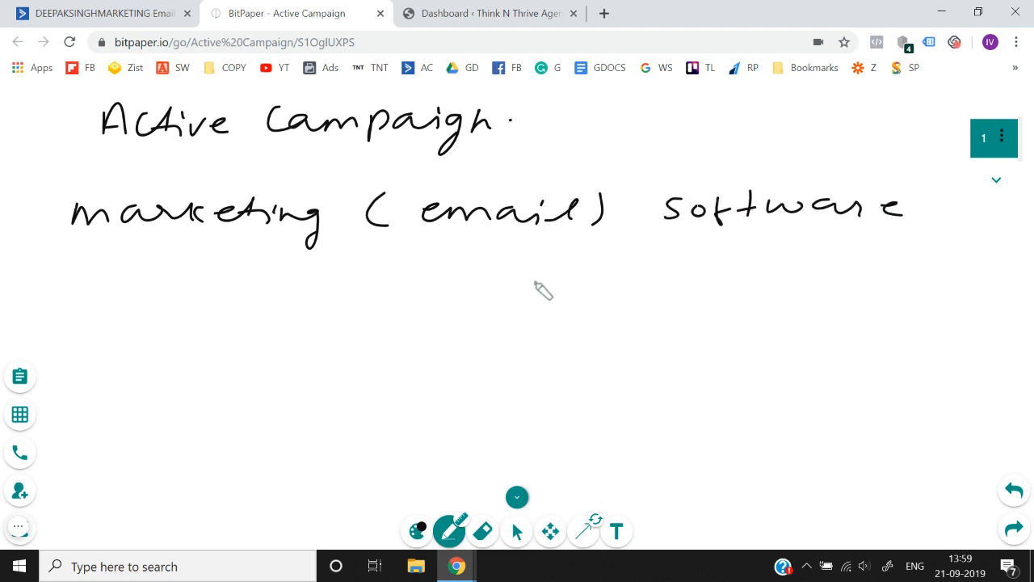
- Draw a downward arrow below the marketing line and handwrite "emails" and "form" under it
{"action": "left_click_drag", "start_coordinate": [492, 298], "coordinate": [481, 305]}
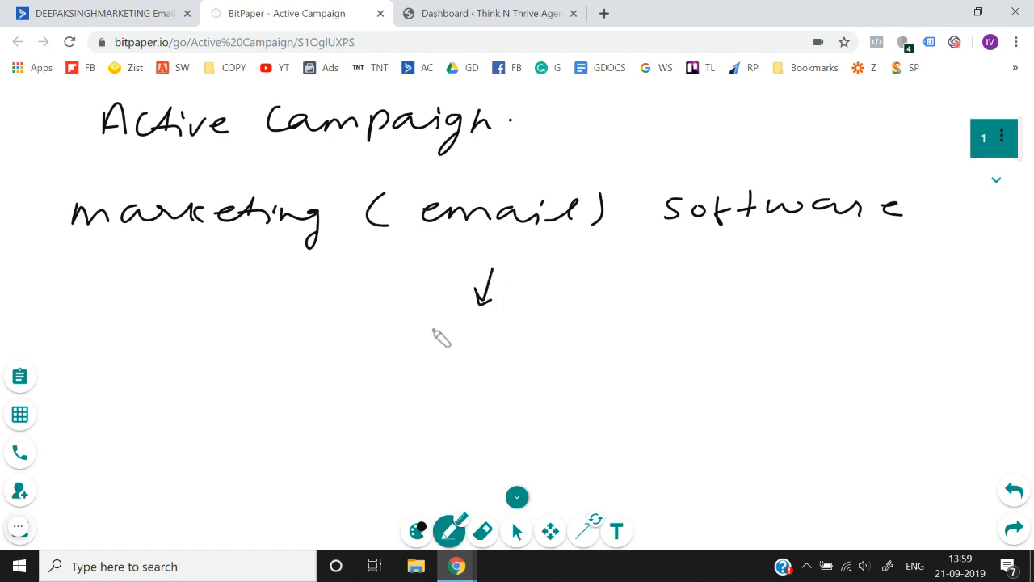
{"action": "mouse_move", "coordinate": [439, 337]}
{"action": "left_mouse_down"}
{"action": "mouse_move", "coordinate": [434, 328]}
{"action": "mouse_move", "coordinate": [474, 341]}
{"action": "mouse_move", "coordinate": [530, 332]}
{"action": "mouse_move", "coordinate": [570, 351]}
{"action": "mouse_move", "coordinate": [604, 334]}
{"action": "mouse_move", "coordinate": [622, 344]}
{"action": "left_mouse_up"}
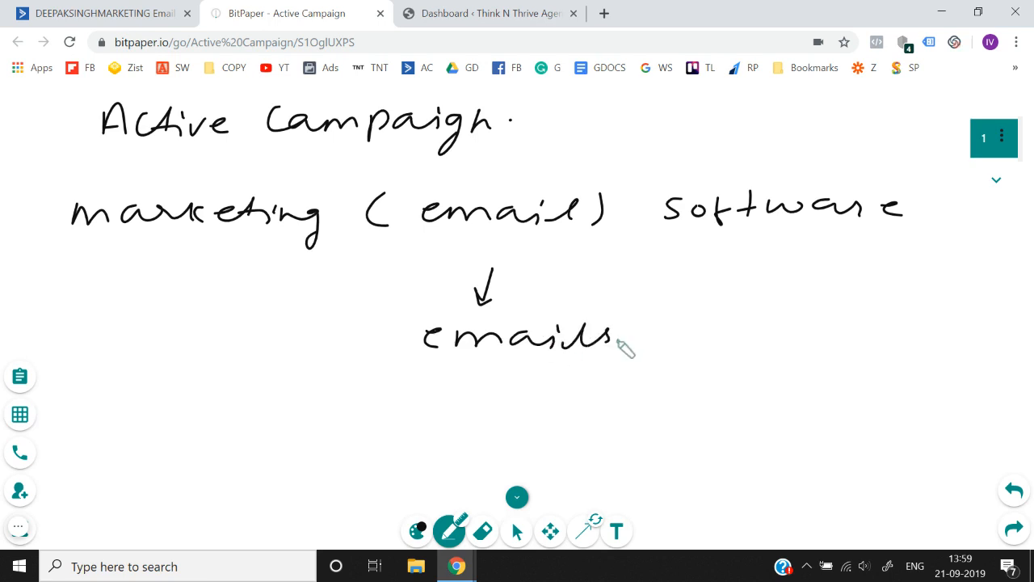
{"action": "mouse_move", "coordinate": [432, 364]}
{"action": "left_mouse_down"}
{"action": "mouse_move", "coordinate": [460, 387]}
{"action": "mouse_move", "coordinate": [533, 388]}
{"action": "mouse_move", "coordinate": [549, 399]}
{"action": "left_mouse_up"}
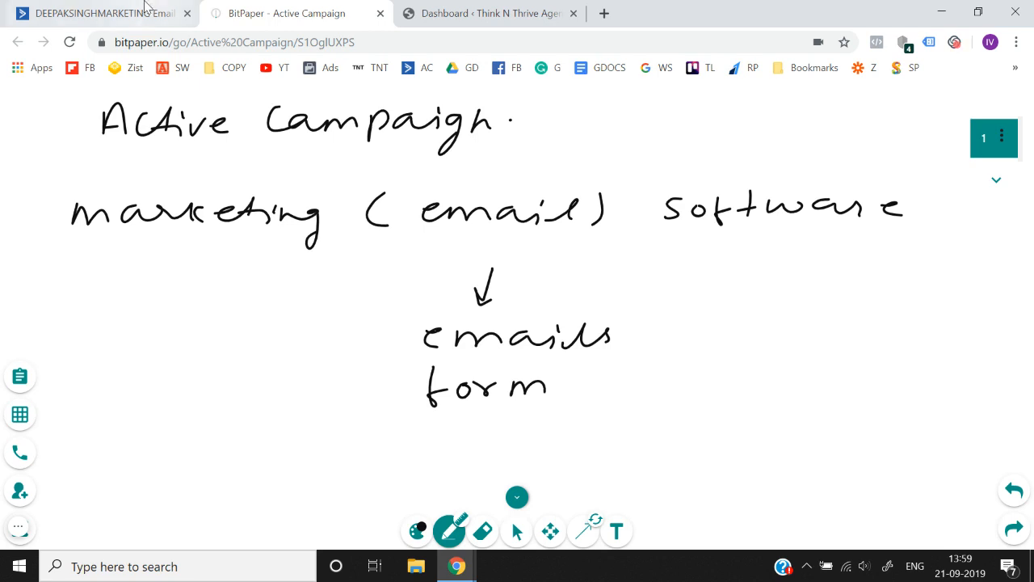
- Switch to ActiveCampaign and look through its main navigation sections on the overview page
{"action": "left_click", "coordinate": [105, 13]}
{"action": "scroll", "coordinate": [134, 339], "scroll_direction": "down", "scroll_amount": 1}
{"action": "scroll", "coordinate": [135, 341], "scroll_direction": "up", "scroll_amount": 1}
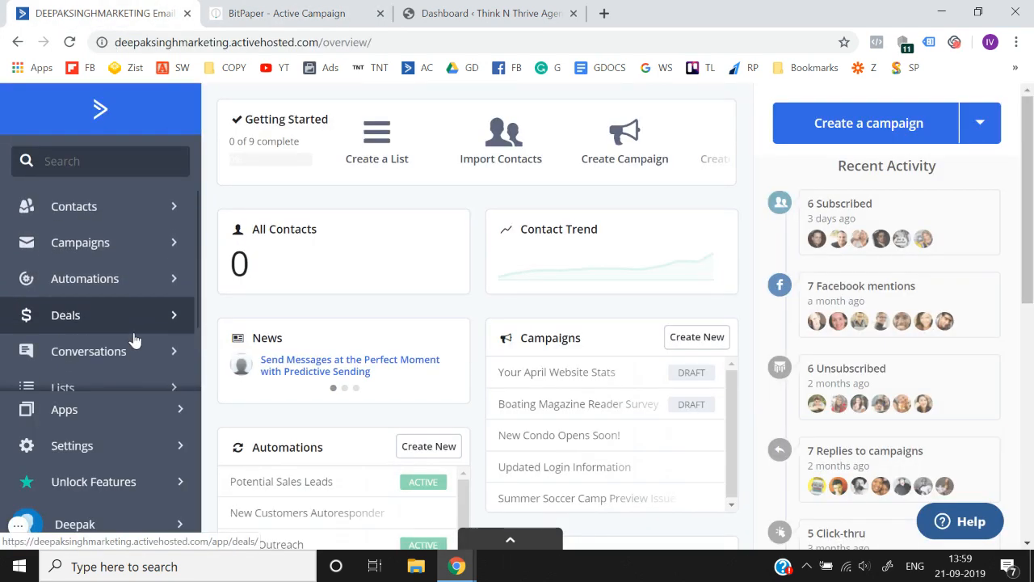
{"action": "scroll", "coordinate": [135, 339], "scroll_direction": "down", "scroll_amount": 1}
{"action": "scroll", "coordinate": [134, 339], "scroll_direction": "up", "scroll_amount": 1}
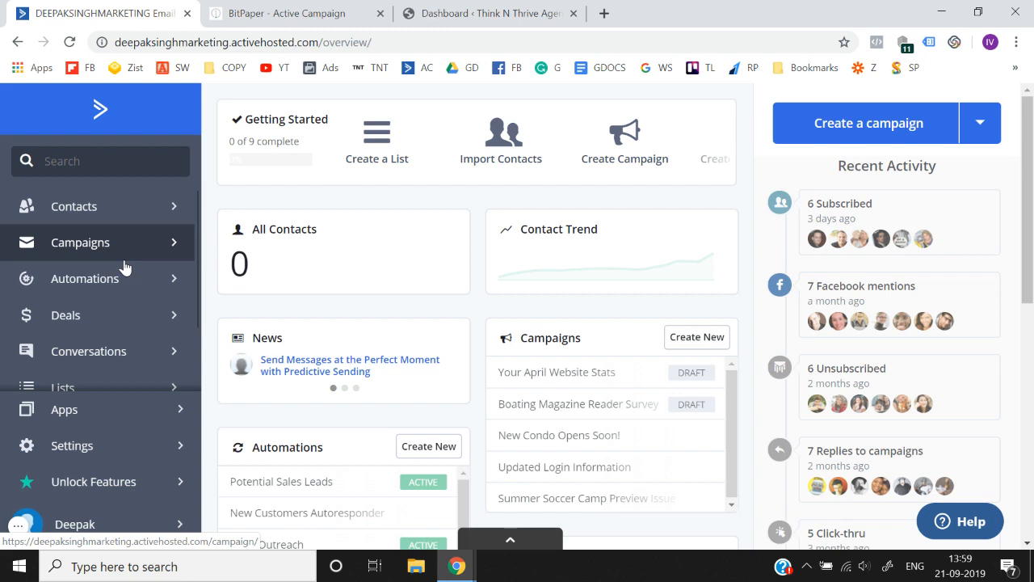
- Return to the BitPaper whiteboard, add a second page, and handwrite "List" there with a circle around it
{"action": "left_click", "coordinate": [281, 13]}
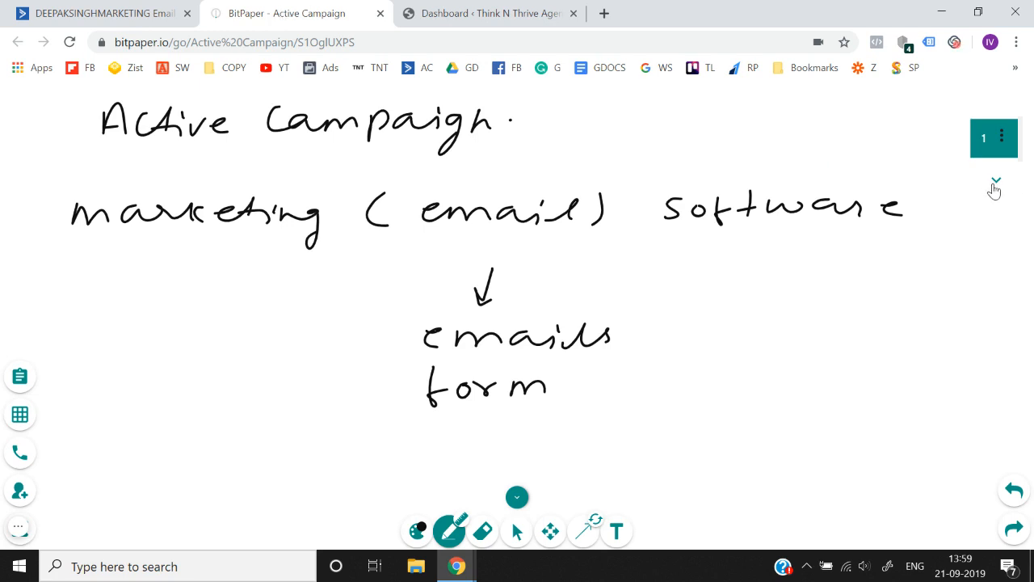
{"action": "left_click", "coordinate": [995, 181]}
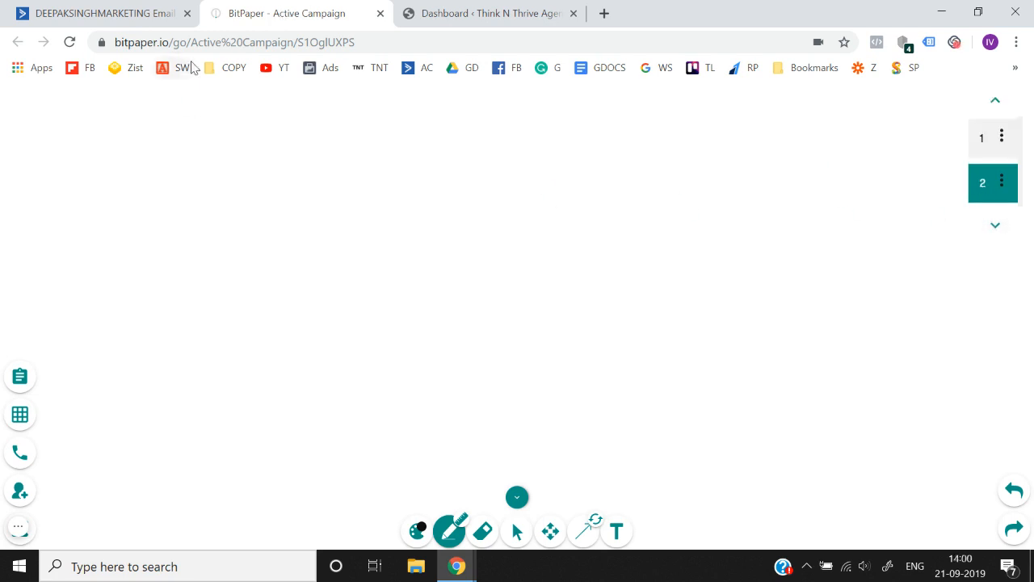
{"action": "left_click_drag", "start_coordinate": [260, 93], "coordinate": [269, 92]}
{"action": "left_click_drag", "start_coordinate": [259, 158], "coordinate": [278, 173]}
{"action": "left_click_drag", "start_coordinate": [294, 170], "coordinate": [306, 190]}
{"action": "mouse_move", "coordinate": [347, 166]}
{"action": "left_mouse_down"}
{"action": "mouse_move", "coordinate": [349, 192]}
{"action": "mouse_move", "coordinate": [350, 182]}
{"action": "left_mouse_up"}
{"action": "mouse_move", "coordinate": [389, 135]}
{"action": "left_mouse_down"}
{"action": "mouse_move", "coordinate": [220, 166]}
{"action": "mouse_move", "coordinate": [427, 174]}
{"action": "mouse_move", "coordinate": [421, 150]}
{"action": "left_mouse_up"}
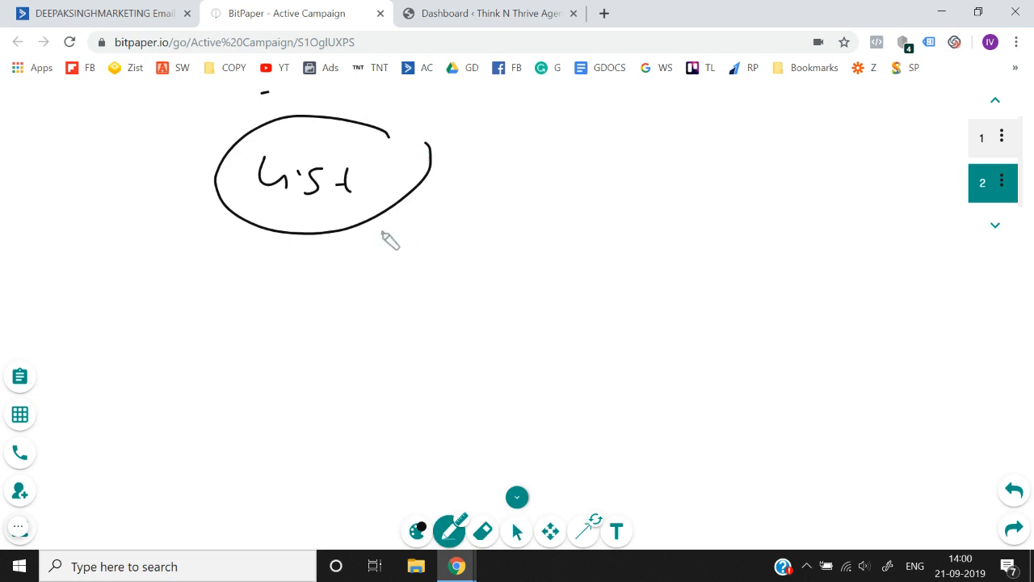
- Draw an arrow from the circled List to the handwritten word "Bodybuilding" and two branching arrows beneath that word
{"action": "left_click_drag", "start_coordinate": [378, 232], "coordinate": [446, 235]}
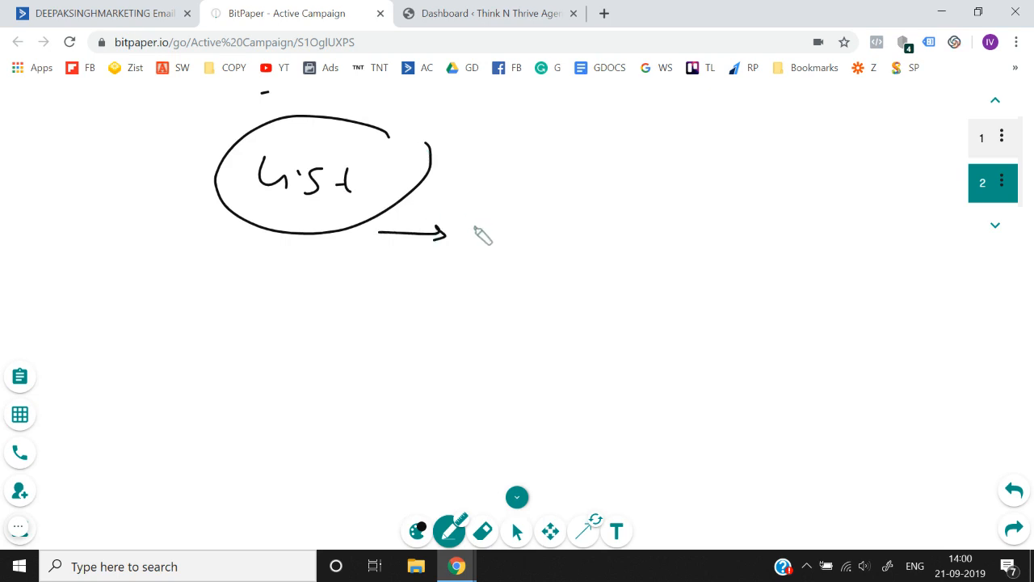
{"action": "mouse_move", "coordinate": [490, 220]}
{"action": "left_mouse_down"}
{"action": "mouse_move", "coordinate": [489, 244]}
{"action": "mouse_move", "coordinate": [630, 229]}
{"action": "mouse_move", "coordinate": [658, 250]}
{"action": "mouse_move", "coordinate": [686, 240]}
{"action": "mouse_move", "coordinate": [824, 243]}
{"action": "mouse_move", "coordinate": [823, 273]}
{"action": "left_mouse_up"}
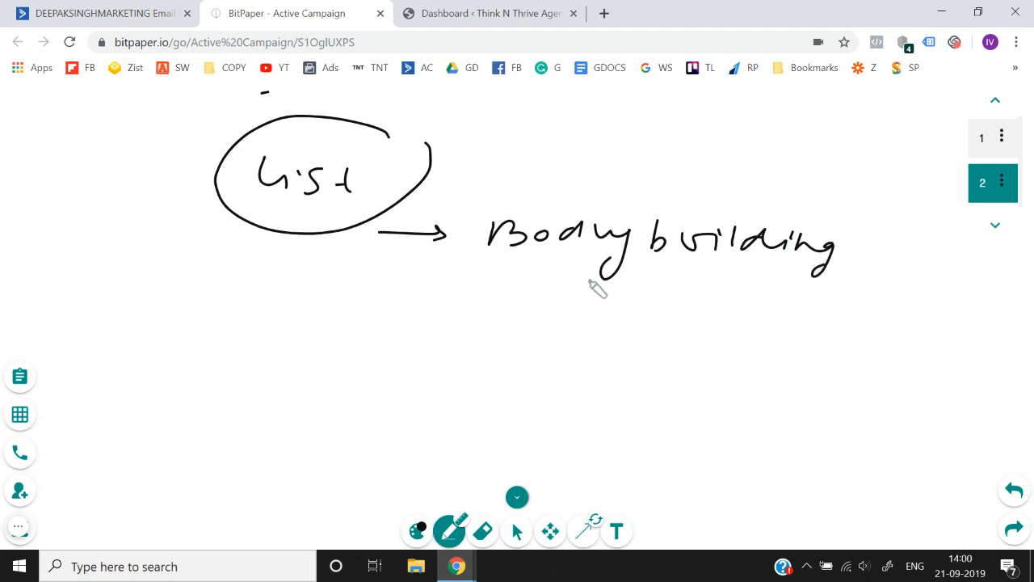
{"action": "mouse_move", "coordinate": [596, 275]}
{"action": "left_mouse_down"}
{"action": "mouse_move", "coordinate": [533, 298]}
{"action": "mouse_move", "coordinate": [541, 311]}
{"action": "left_mouse_up"}
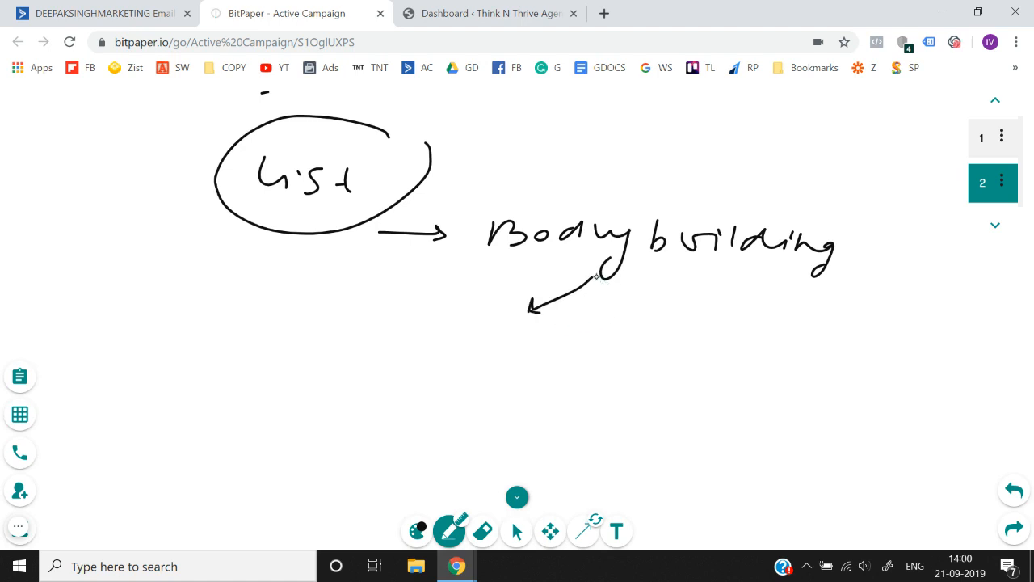
{"action": "mouse_move", "coordinate": [596, 276]}
{"action": "left_mouse_down"}
{"action": "mouse_move", "coordinate": [656, 301]}
{"action": "mouse_move", "coordinate": [646, 306]}
{"action": "left_mouse_up"}
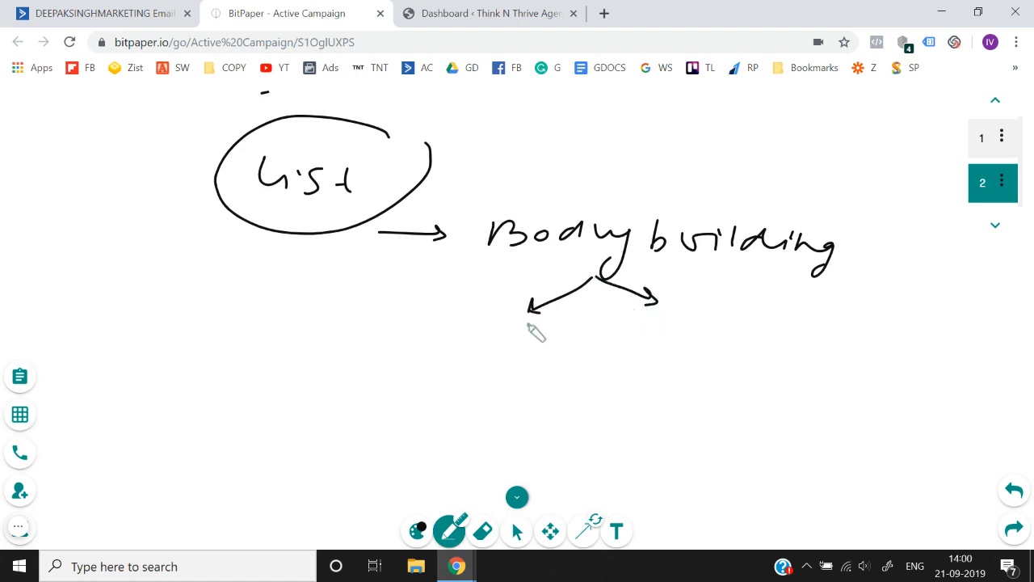
- Handwrite "Gaining" and "Loss" under the two Bodybuilding branch arrows
{"action": "left_click_drag", "start_coordinate": [515, 321], "coordinate": [516, 353]}
{"action": "mouse_move", "coordinate": [537, 334]}
{"action": "left_mouse_down"}
{"action": "mouse_move", "coordinate": [575, 326]}
{"action": "mouse_move", "coordinate": [638, 343]}
{"action": "mouse_move", "coordinate": [623, 330]}
{"action": "mouse_move", "coordinate": [637, 367]}
{"action": "left_mouse_up"}
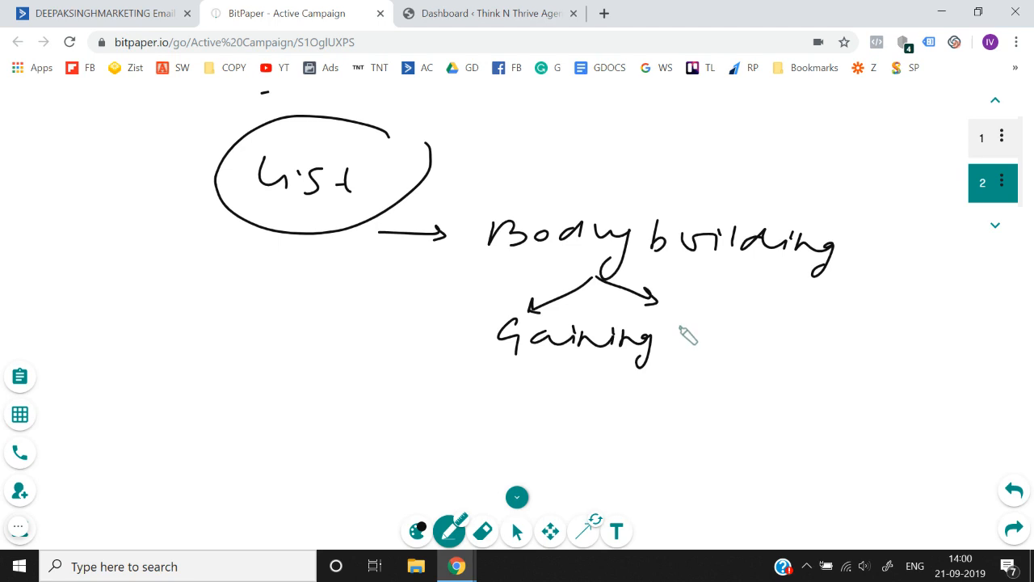
{"action": "left_click_drag", "start_coordinate": [679, 317], "coordinate": [685, 343]}
{"action": "left_click_drag", "start_coordinate": [700, 328], "coordinate": [712, 328]}
{"action": "mouse_move", "coordinate": [752, 317]}
{"action": "left_mouse_down"}
{"action": "mouse_move", "coordinate": [734, 347]}
{"action": "mouse_move", "coordinate": [750, 348]}
{"action": "left_mouse_up"}
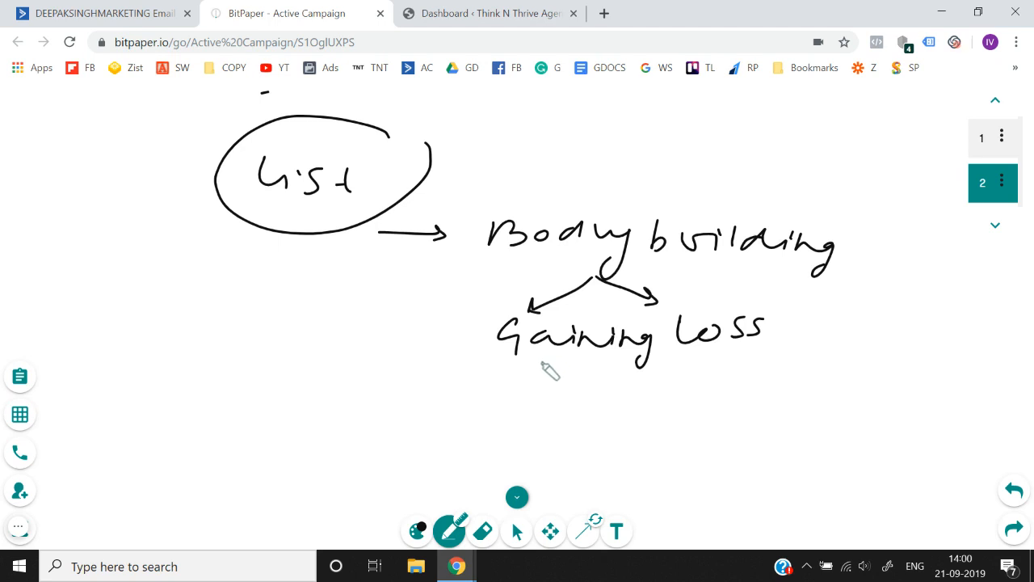
- Bracket Gaining and Loss together with an arrow to "same email", and point that note to a circled X with another arrow beyond it
{"action": "mouse_move", "coordinate": [539, 359]}
{"action": "left_mouse_down"}
{"action": "mouse_move", "coordinate": [544, 376]}
{"action": "mouse_move", "coordinate": [644, 377]}
{"action": "mouse_move", "coordinate": [709, 354]}
{"action": "left_mouse_up"}
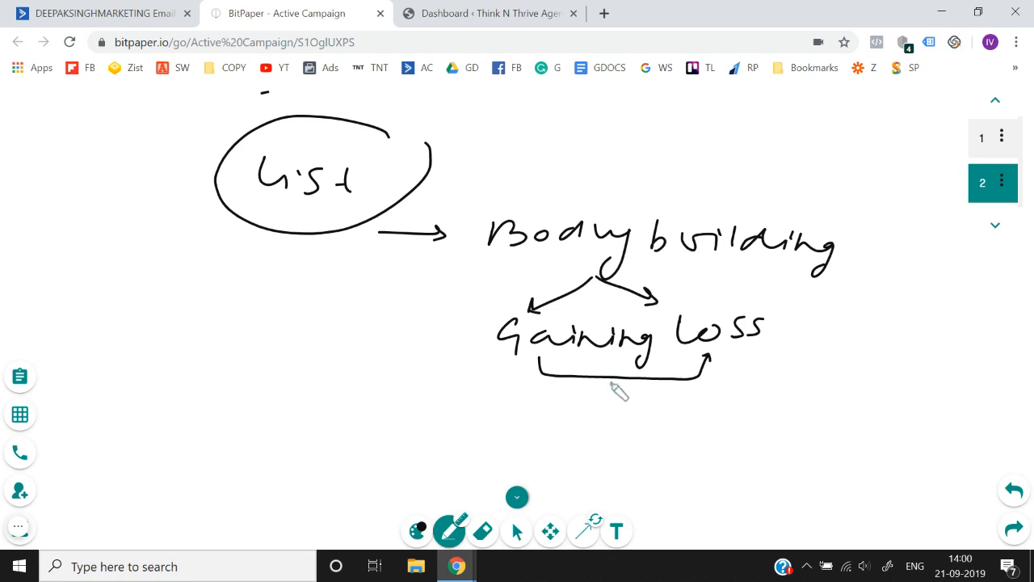
{"action": "mouse_move", "coordinate": [608, 377]}
{"action": "left_mouse_down"}
{"action": "mouse_move", "coordinate": [608, 396]}
{"action": "mouse_move", "coordinate": [614, 387]}
{"action": "mouse_move", "coordinate": [579, 416]}
{"action": "mouse_move", "coordinate": [781, 415]}
{"action": "mouse_move", "coordinate": [817, 400]}
{"action": "left_mouse_up"}
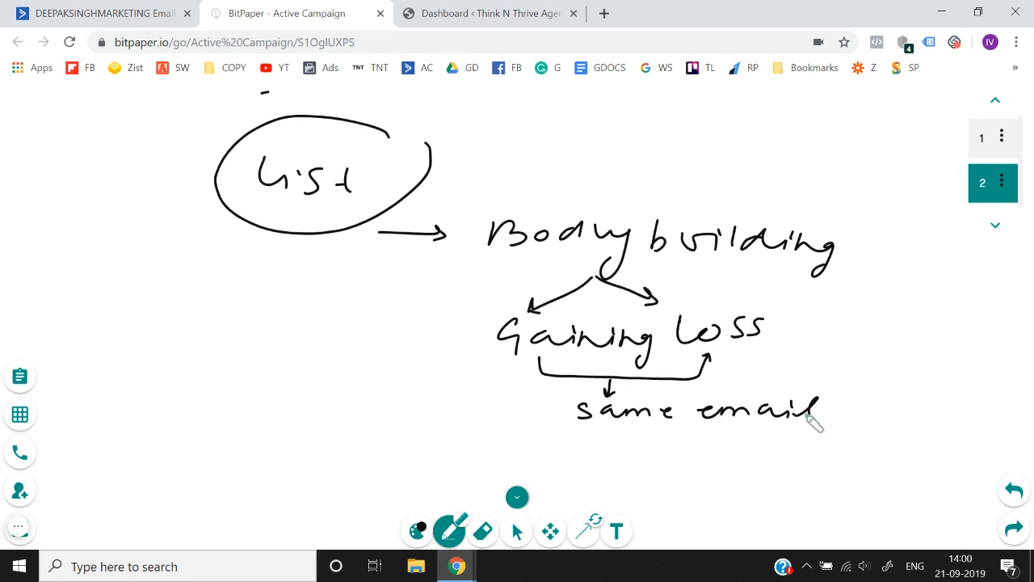
{"action": "mouse_move", "coordinate": [547, 409]}
{"action": "left_mouse_down"}
{"action": "mouse_move", "coordinate": [557, 409]}
{"action": "mouse_move", "coordinate": [497, 408]}
{"action": "left_mouse_up"}
{"action": "mouse_move", "coordinate": [513, 398]}
{"action": "left_mouse_down"}
{"action": "mouse_move", "coordinate": [498, 409]}
{"action": "mouse_move", "coordinate": [509, 418]}
{"action": "left_mouse_up"}
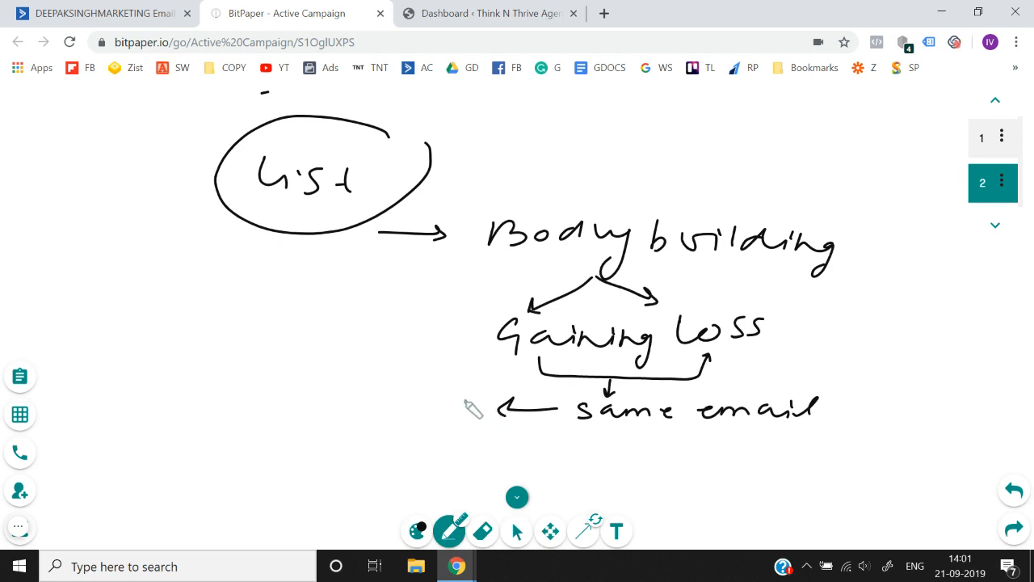
{"action": "left_click_drag", "start_coordinate": [475, 396], "coordinate": [461, 425]}
{"action": "left_click_drag", "start_coordinate": [461, 396], "coordinate": [480, 425]}
{"action": "mouse_move", "coordinate": [488, 384]}
{"action": "left_mouse_down"}
{"action": "mouse_move", "coordinate": [451, 412]}
{"action": "mouse_move", "coordinate": [486, 401]}
{"action": "mouse_move", "coordinate": [459, 407]}
{"action": "left_mouse_up"}
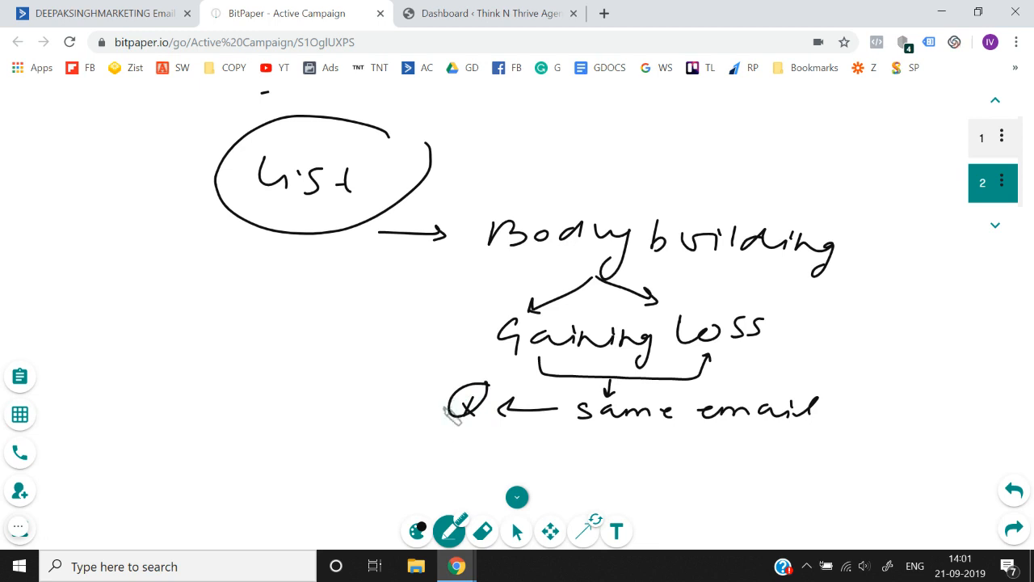
{"action": "mouse_move", "coordinate": [441, 408]}
{"action": "left_mouse_down"}
{"action": "mouse_move", "coordinate": [418, 410]}
{"action": "mouse_move", "coordinate": [421, 425]}
{"action": "left_mouse_up"}
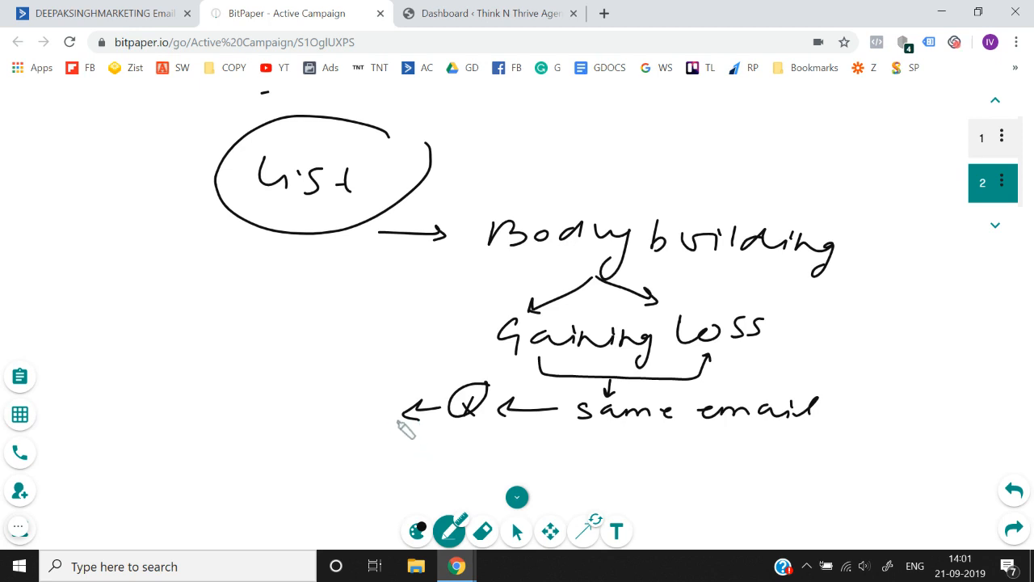
- Draw outward arrows from Gaining and Loss and handwrite "List" beside each one
{"action": "mouse_move", "coordinate": [473, 349]}
{"action": "left_mouse_down"}
{"action": "mouse_move", "coordinate": [495, 347]}
{"action": "mouse_move", "coordinate": [467, 357]}
{"action": "left_mouse_up"}
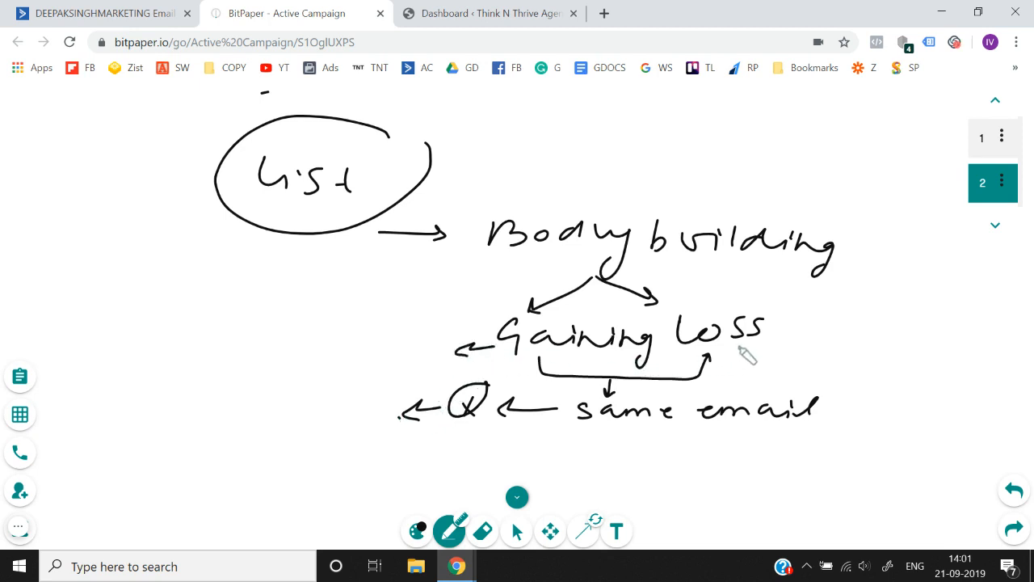
{"action": "mouse_move", "coordinate": [736, 346]}
{"action": "left_mouse_down"}
{"action": "mouse_move", "coordinate": [759, 349]}
{"action": "mouse_move", "coordinate": [752, 368]}
{"action": "left_mouse_up"}
{"action": "mouse_move", "coordinate": [388, 342]}
{"action": "left_mouse_down"}
{"action": "mouse_move", "coordinate": [411, 366]}
{"action": "mouse_move", "coordinate": [462, 365]}
{"action": "left_mouse_up"}
{"action": "left_click_drag", "start_coordinate": [448, 349], "coordinate": [468, 348]}
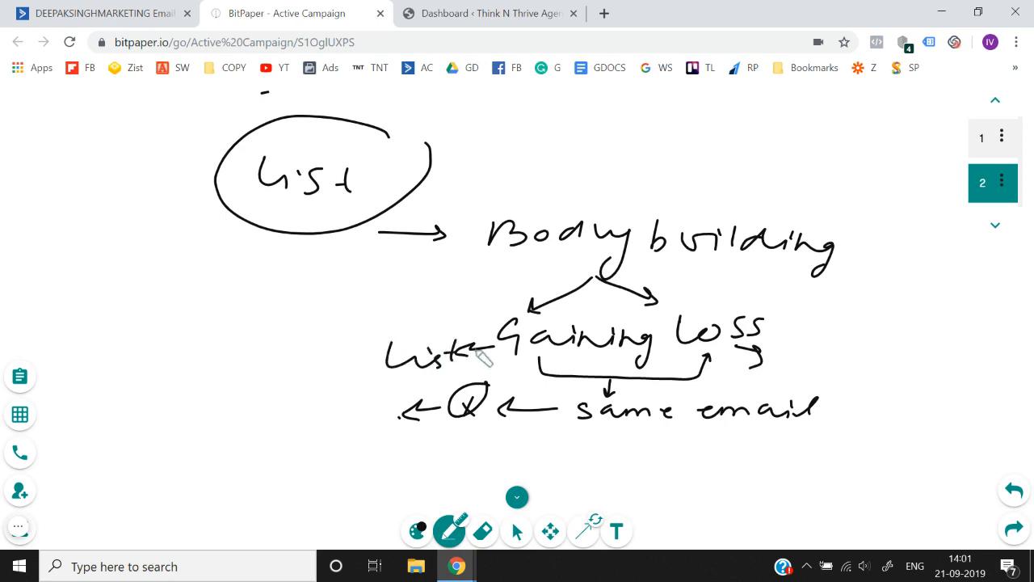
{"action": "mouse_move", "coordinate": [780, 367]}
{"action": "left_mouse_down"}
{"action": "mouse_move", "coordinate": [776, 347]}
{"action": "mouse_move", "coordinate": [858, 366]}
{"action": "left_mouse_up"}
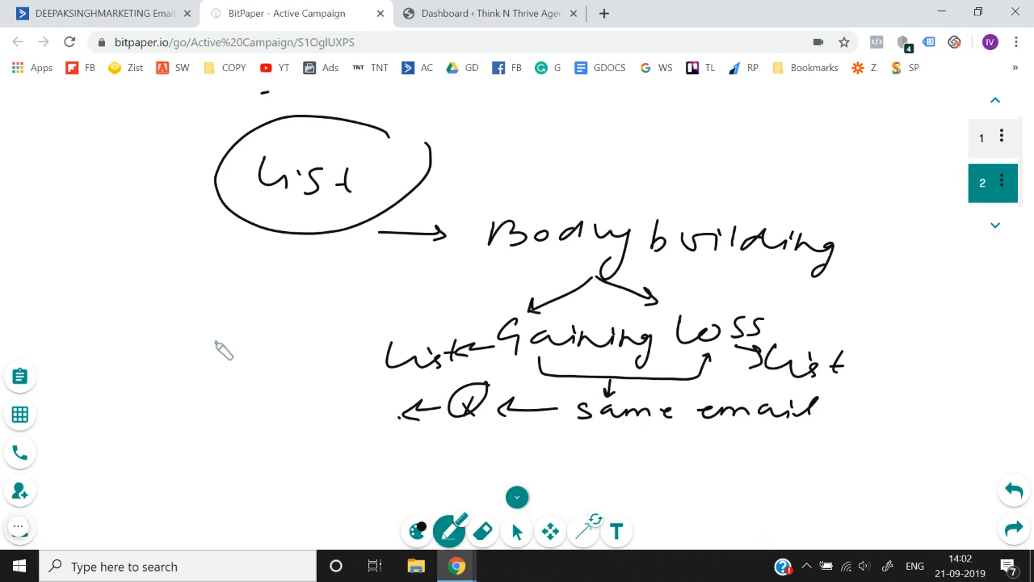
- Handwrite a circled 1 with "checklist", and add "form" with a downward arrow below it
{"action": "left_click_drag", "start_coordinate": [180, 306], "coordinate": [186, 327]}
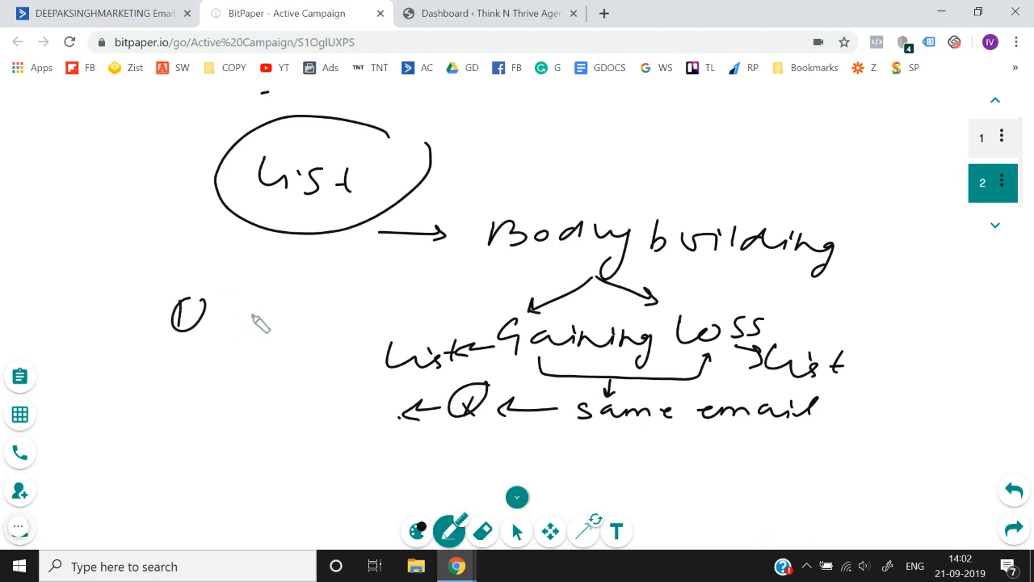
{"action": "mouse_move", "coordinate": [267, 303]}
{"action": "left_mouse_down"}
{"action": "mouse_move", "coordinate": [257, 320]}
{"action": "mouse_move", "coordinate": [382, 300]}
{"action": "mouse_move", "coordinate": [414, 311]}
{"action": "mouse_move", "coordinate": [428, 290]}
{"action": "left_mouse_up"}
{"action": "left_click_drag", "start_coordinate": [423, 301], "coordinate": [437, 299]}
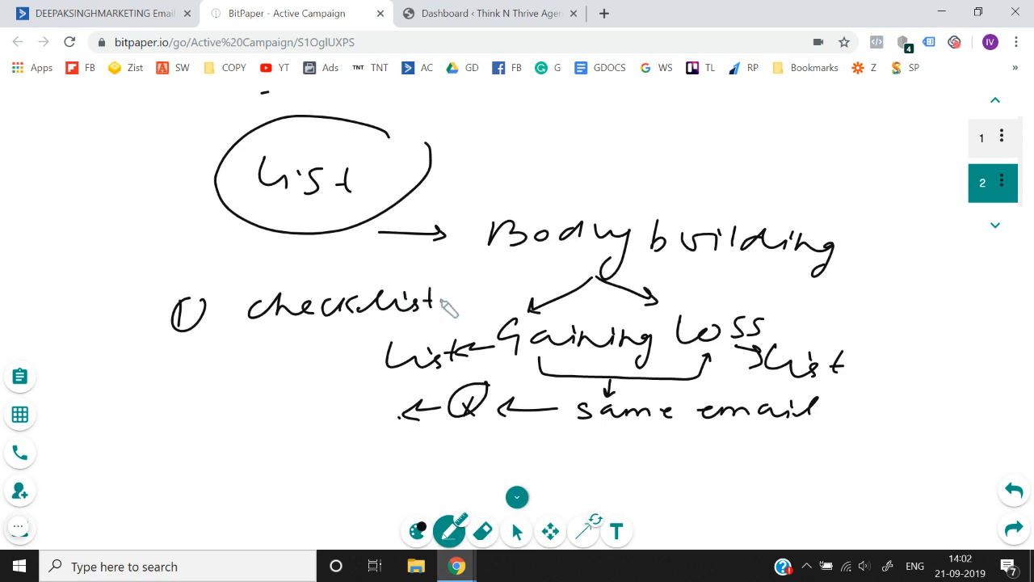
{"action": "left_click_drag", "start_coordinate": [257, 294], "coordinate": [261, 316]}
{"action": "mouse_move", "coordinate": [230, 349]}
{"action": "left_mouse_down"}
{"action": "mouse_move", "coordinate": [265, 362]}
{"action": "mouse_move", "coordinate": [305, 356]}
{"action": "mouse_move", "coordinate": [328, 374]}
{"action": "left_mouse_up"}
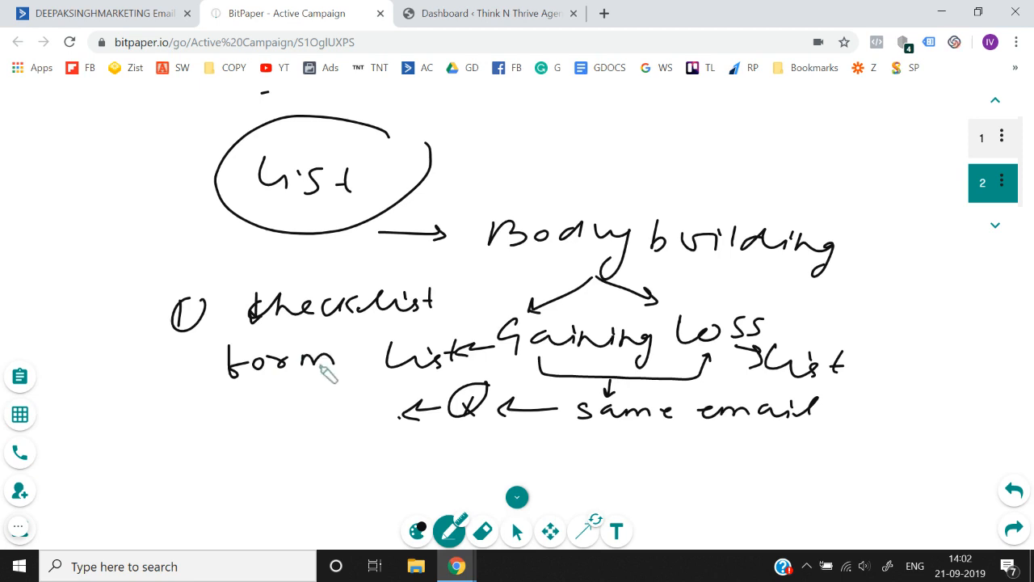
{"action": "left_click_drag", "start_coordinate": [272, 376], "coordinate": [269, 402]}
{"action": "left_click_drag", "start_coordinate": [264, 393], "coordinate": [281, 400]}
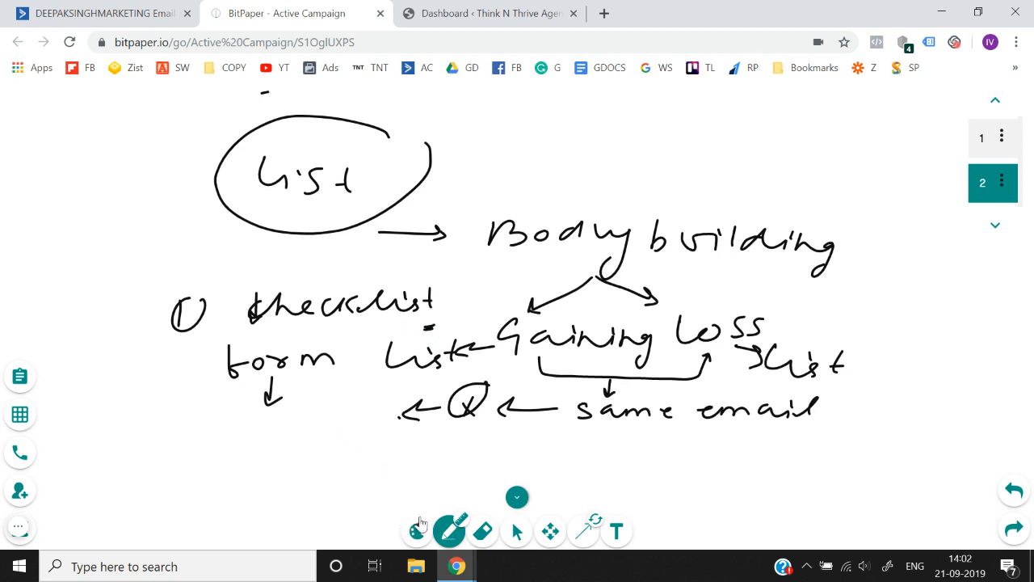
- Change the whiteboard pen colour to the violet swatch
{"action": "left_click", "coordinate": [418, 531]}
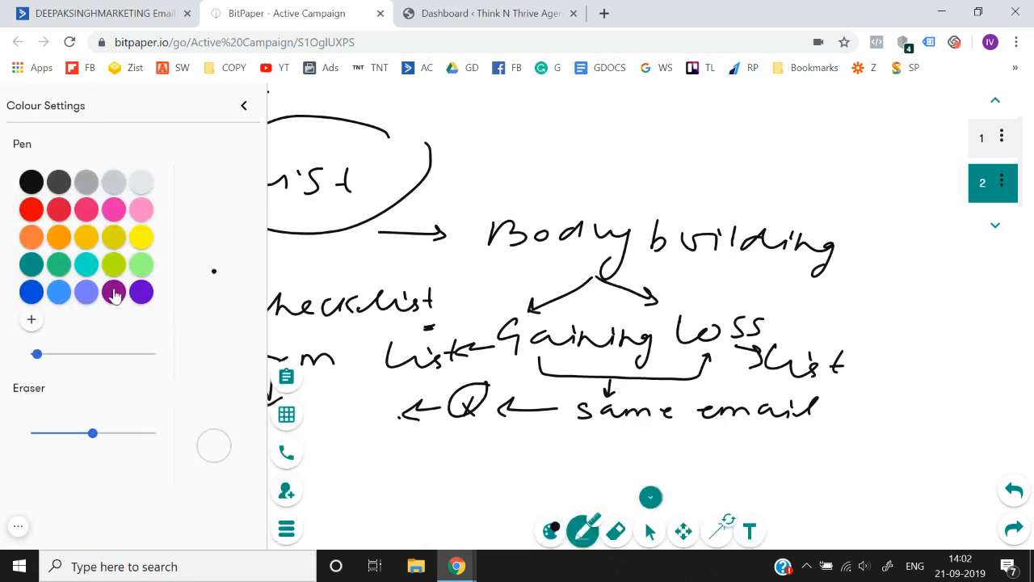
{"action": "left_click", "coordinate": [141, 292]}
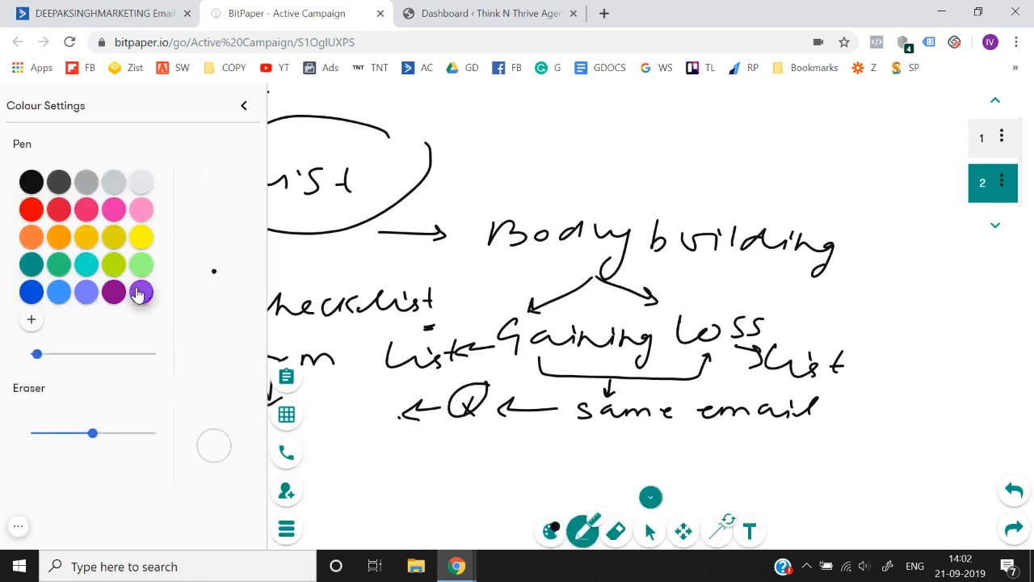
{"action": "left_click", "coordinate": [243, 105]}
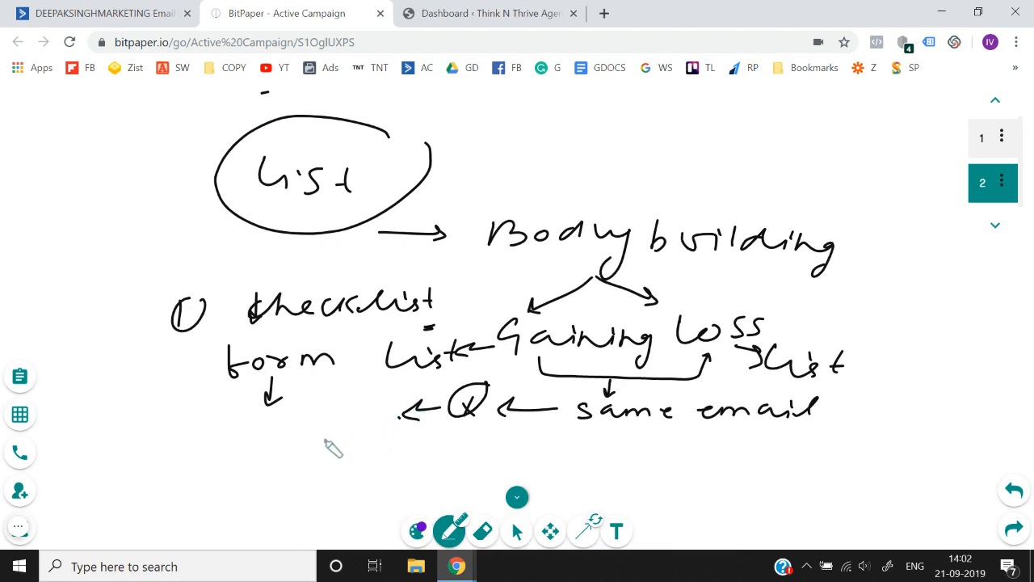
- Handwrite a circled 2 in violet below the "form" note on the whiteboard
{"action": "left_click_drag", "start_coordinate": [331, 427], "coordinate": [349, 448]}
{"action": "left_click_drag", "start_coordinate": [354, 408], "coordinate": [346, 439]}
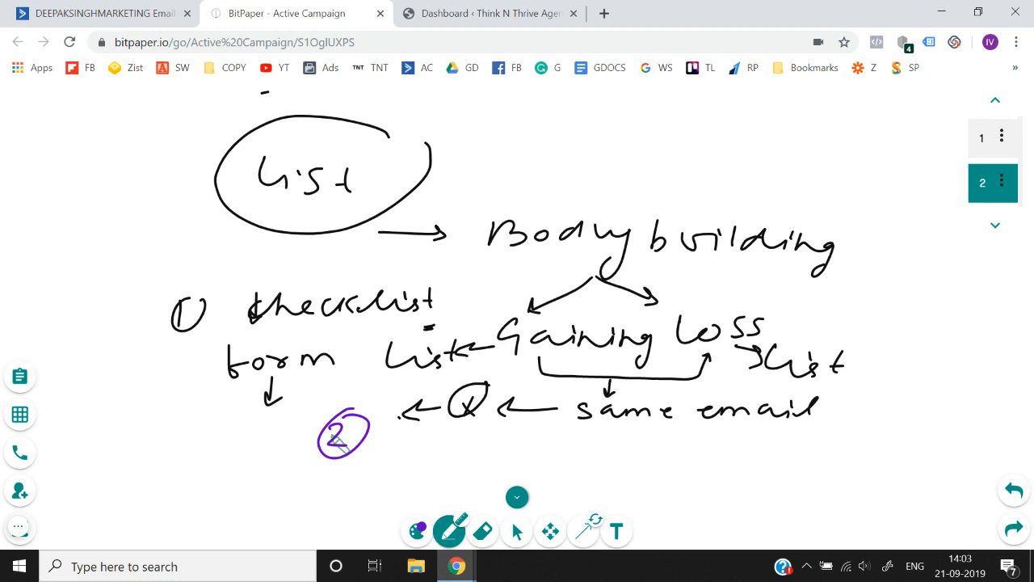
{"action": "left_click", "coordinate": [189, 8]}
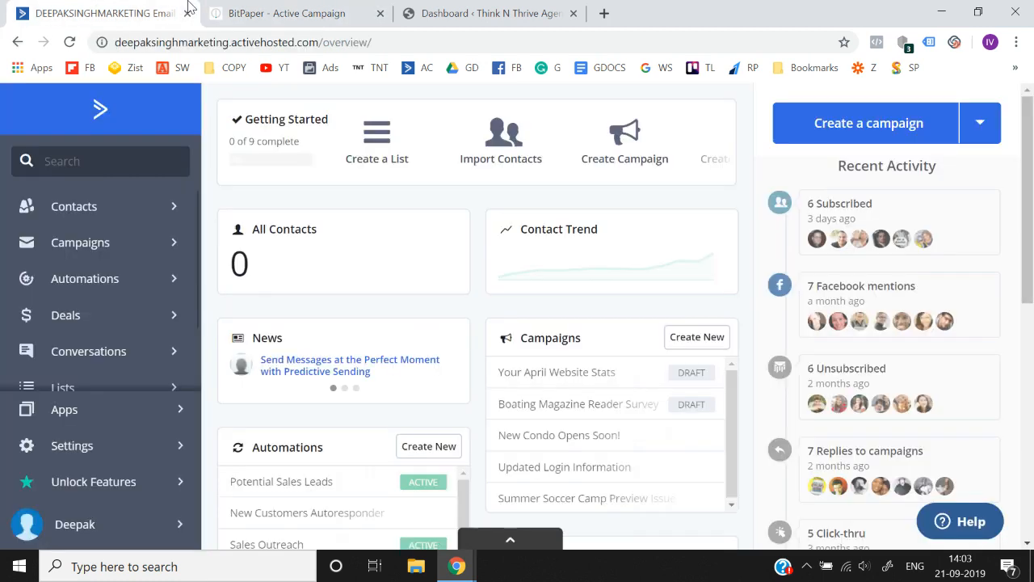
{"action": "scroll", "coordinate": [173, 279], "scroll_direction": "down", "scroll_amount": 1}
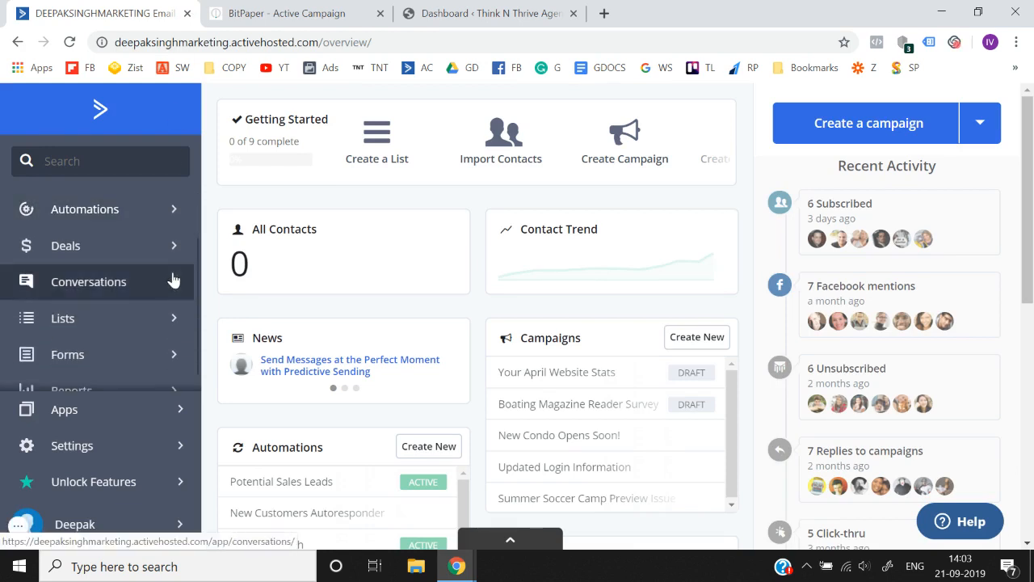
{"action": "left_click", "coordinate": [151, 326]}
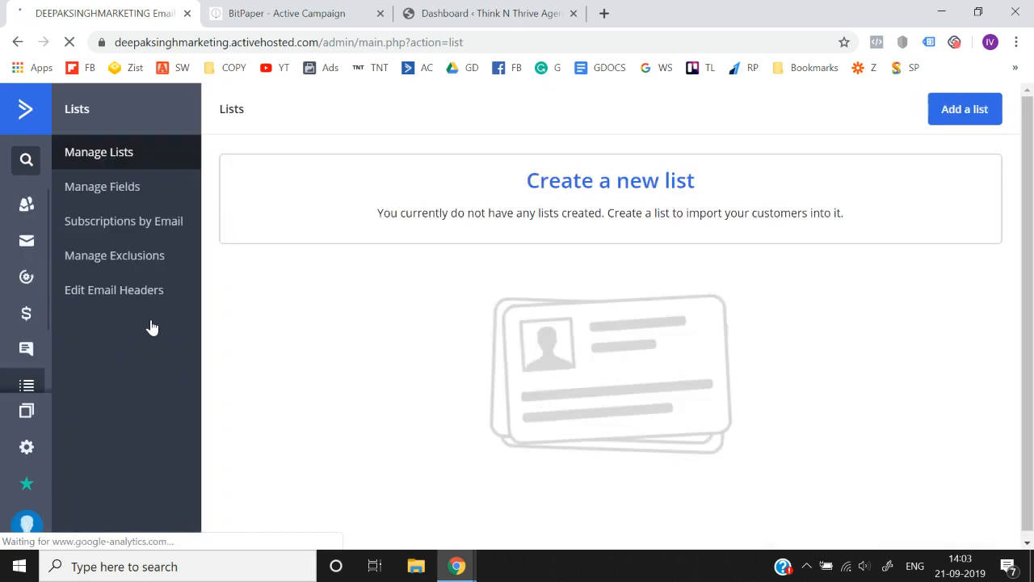
{"action": "left_click", "coordinate": [947, 119]}
{"action": "left_click", "coordinate": [520, 237]}
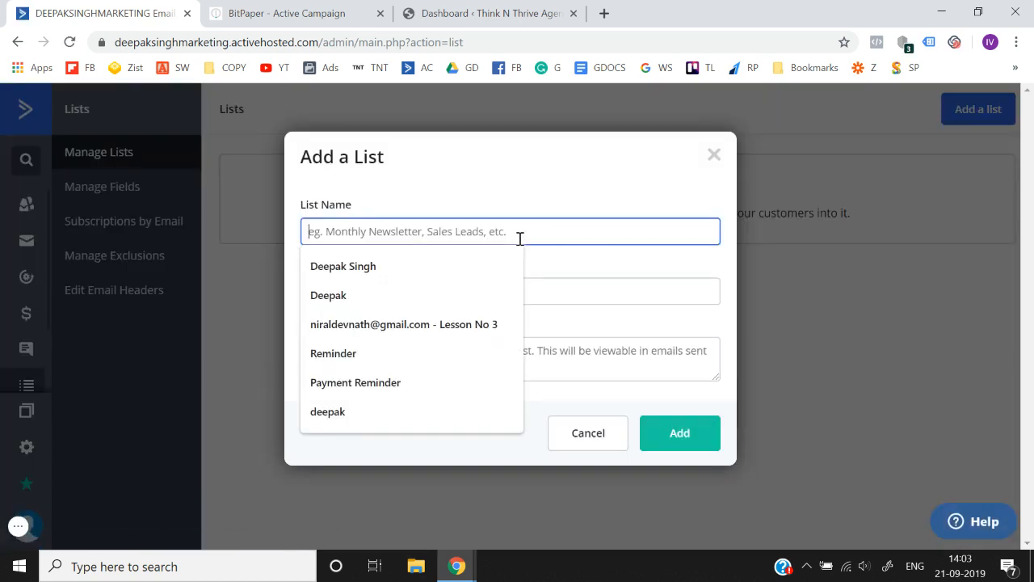
{"action": "type", "text": "Faceb"}
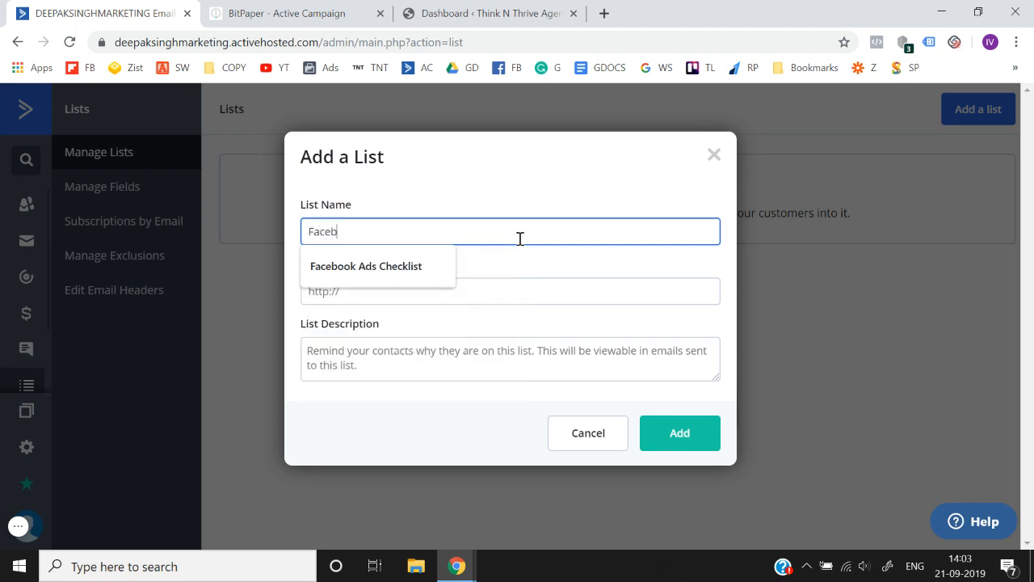
{"action": "key", "text": "Down"}
{"action": "key", "text": "Tab"}
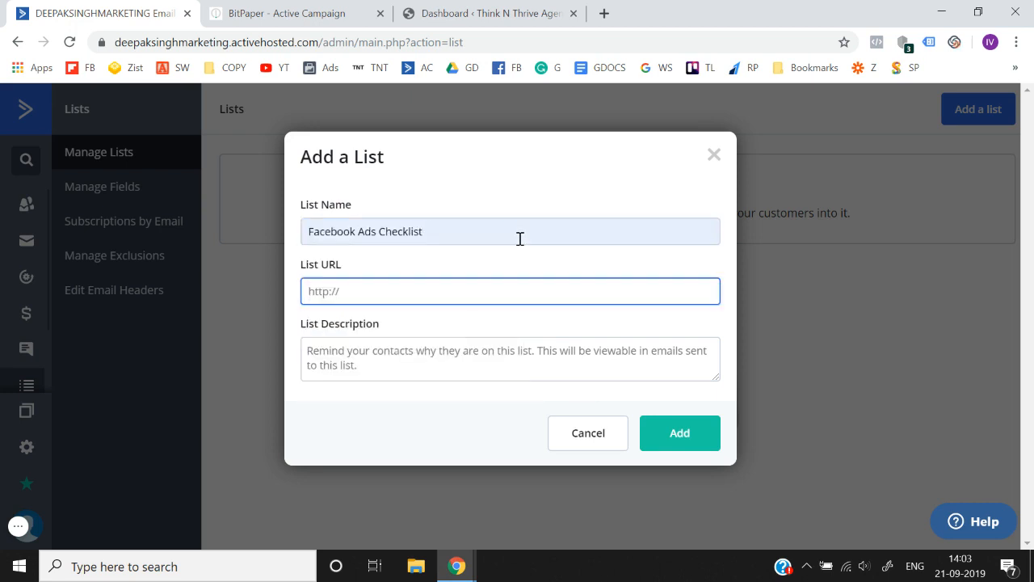
{"action": "left_click", "coordinate": [444, 301]}
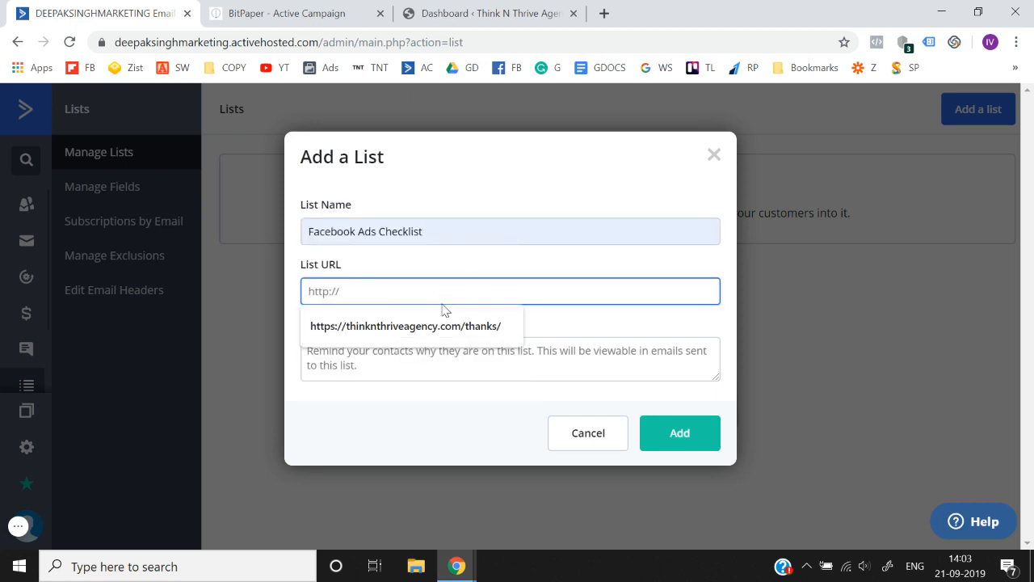
{"action": "left_click", "coordinate": [431, 326]}
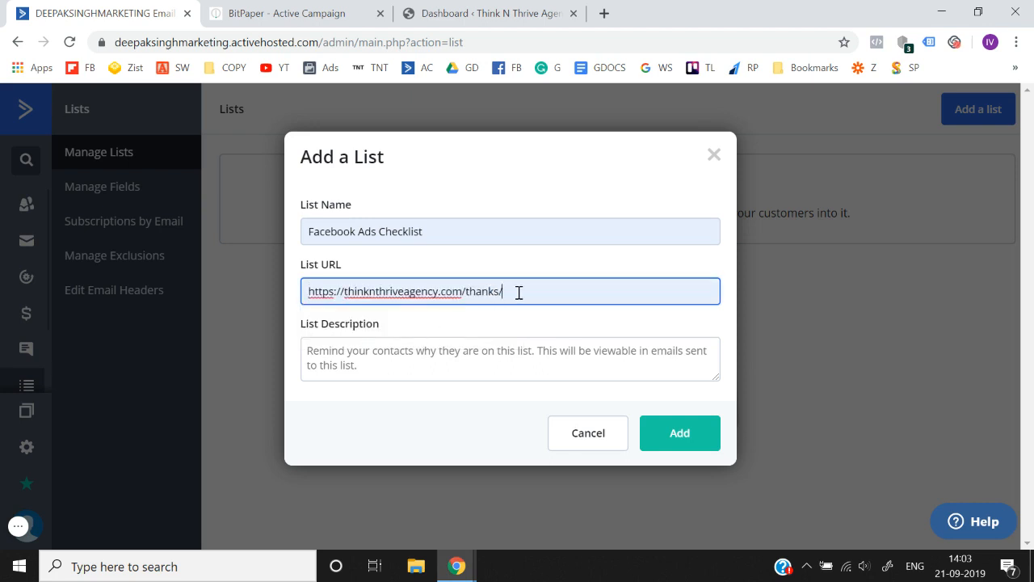
- Describe the list as "You are receiving this email because you downloaded facebook ads checklist form our website." and add the list
{"action": "left_click", "coordinate": [452, 364]}
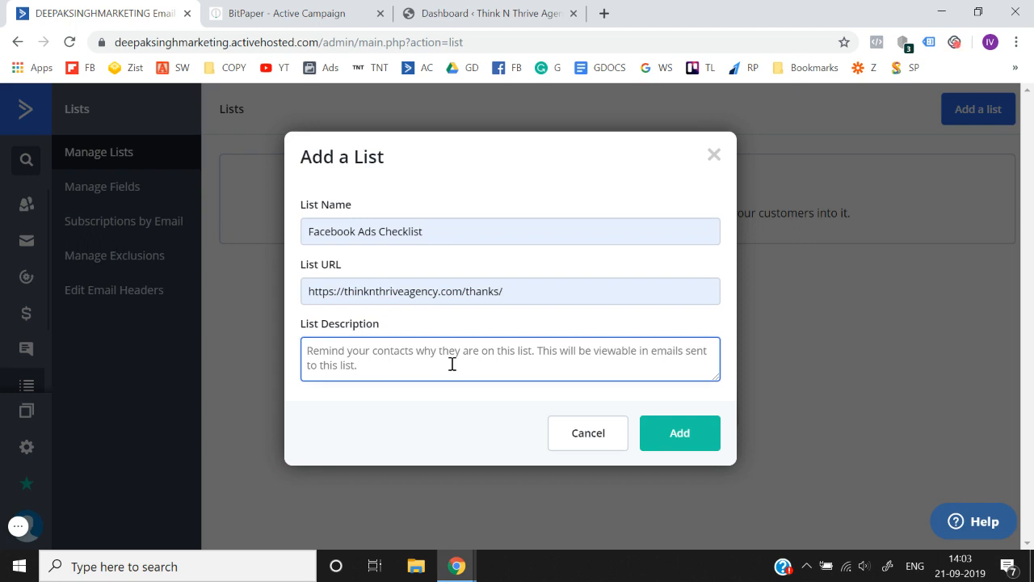
{"action": "type", "text": "YOUR"}
{"action": "key", "text": "BackSpace"}
{"action": "key", "text": "BackSpace"}
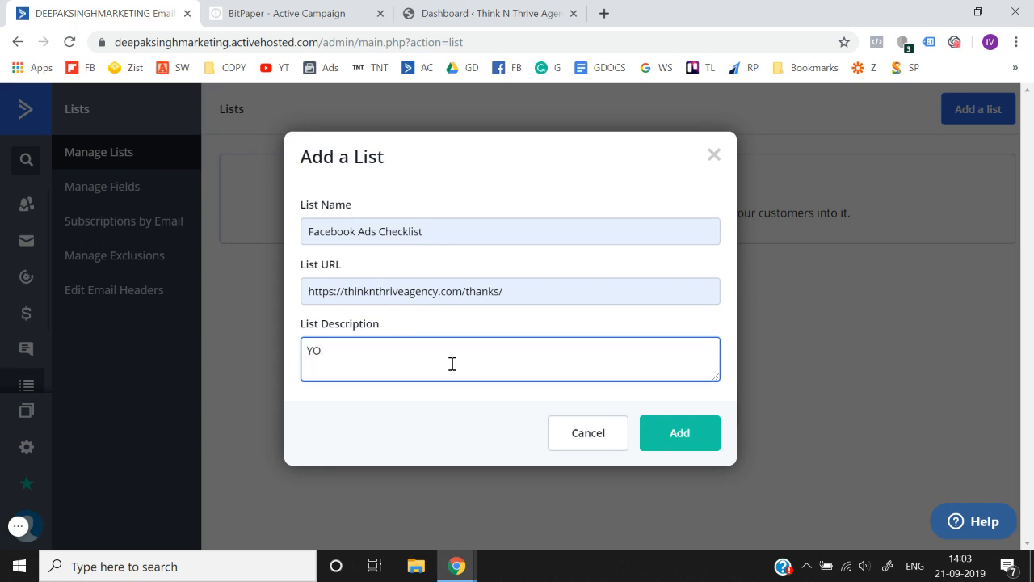
{"action": "type", "text": "u rea"}
{"action": "key", "text": "BackSpace"}
{"action": "key", "text": "BackSpace"}
{"action": "key", "text": "BackSpace"}
{"action": "type", "text": "are rece"}
{"action": "type", "text": "ivihg"}
{"action": "key", "text": "BackSpace"}
{"action": "key", "text": "BackSpace"}
{"action": "key", "text": "BackSpace"}
{"action": "type", "text": "ing th"}
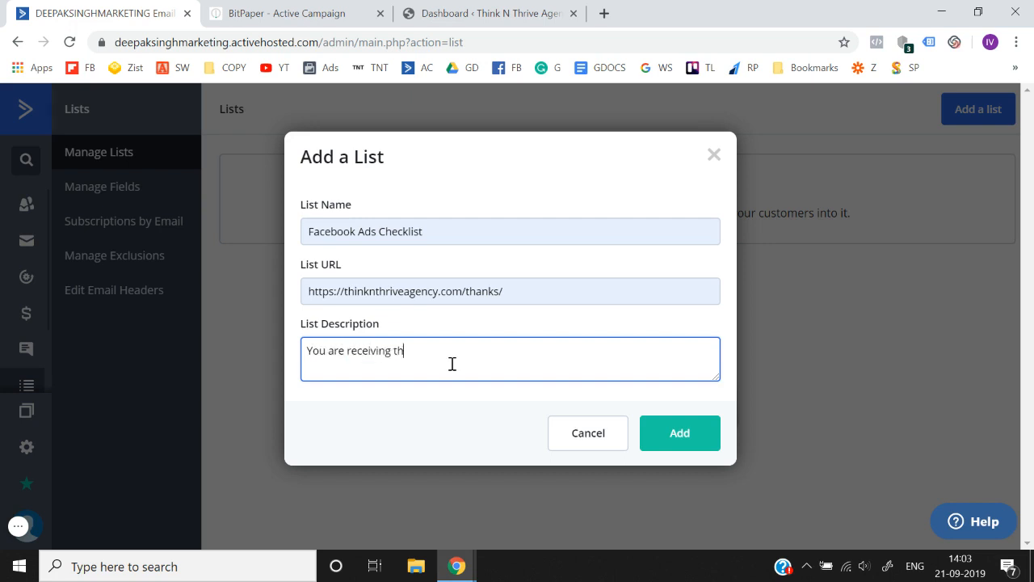
{"action": "type", "text": "is email as"}
{"action": "key", "text": "BackSpace"}
{"action": "key", "text": "BackSpace"}
{"action": "type", "text": "nwe"}
{"action": "key", "text": "BackSpace"}
{"action": "key", "text": "BackSpace"}
{"action": "type", "text": "because you downlaod"}
{"action": "key", "text": "BackSpace"}
{"action": "key", "text": "BackSpace"}
{"action": "type", "text": "aded facebook"}
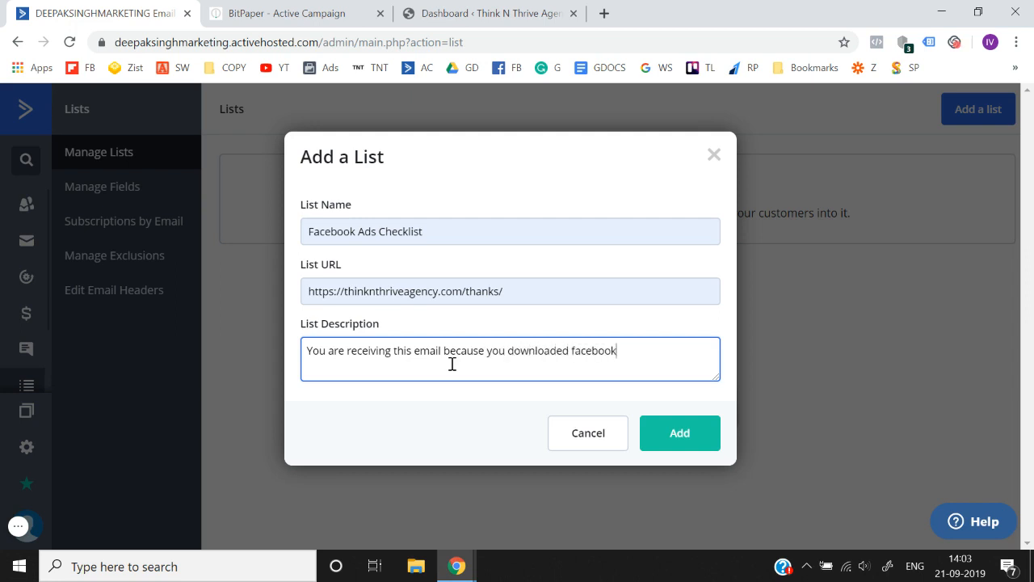
{"action": "type", "text": " ads checklist "}
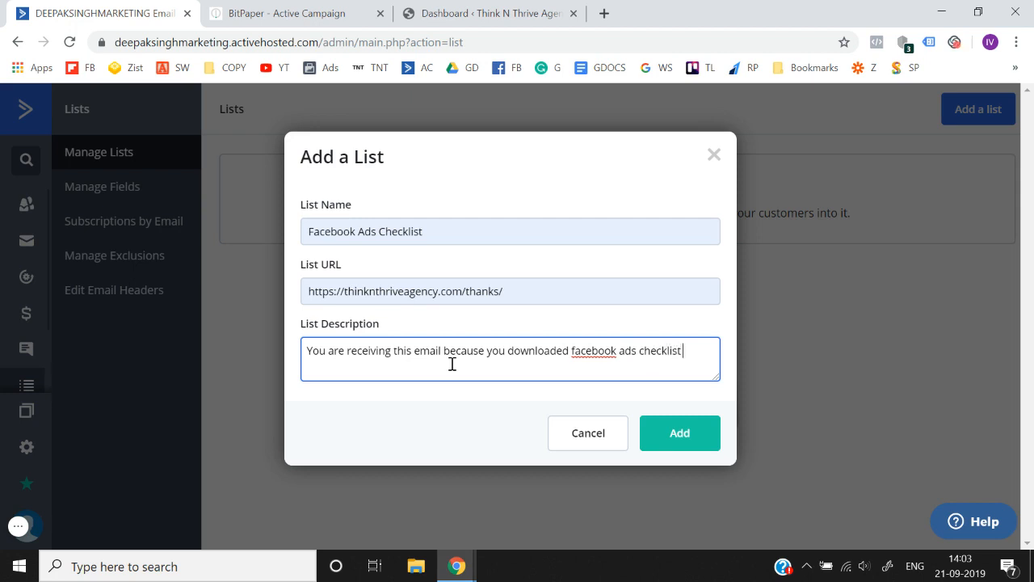
{"action": "type", "text": "form our website"}
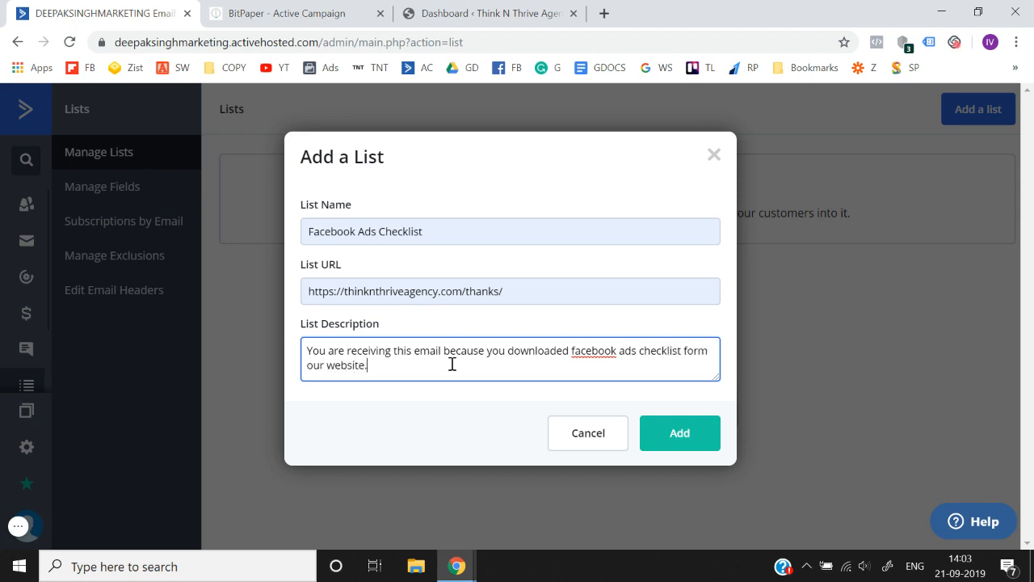
{"action": "type", "text": "."}
{"action": "left_click", "coordinate": [683, 440]}
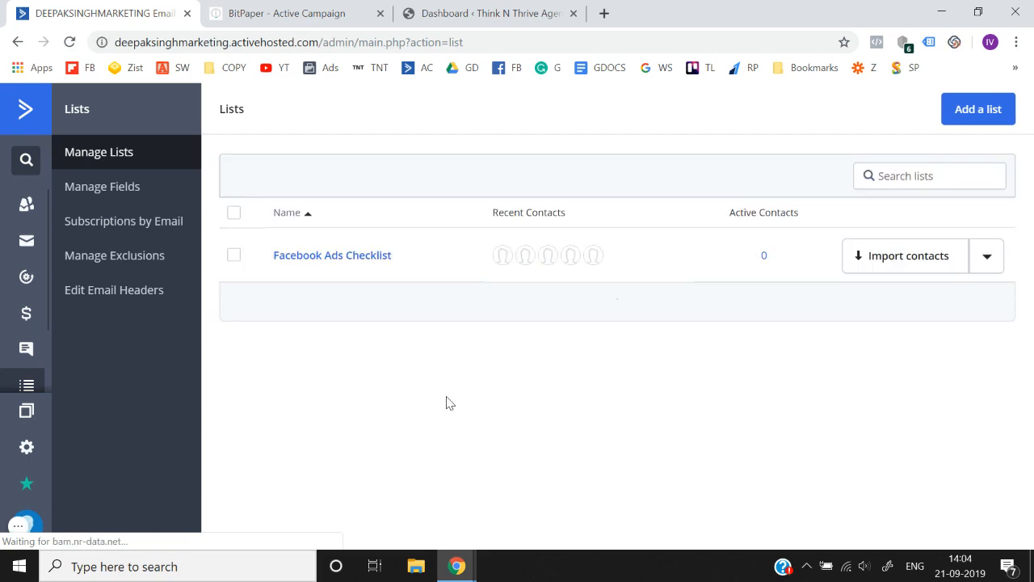
- Return to the BitPaper whiteboard, add a third page and handwrite "form" near its top with a stroke beneath it
{"action": "left_click", "coordinate": [27, 120]}
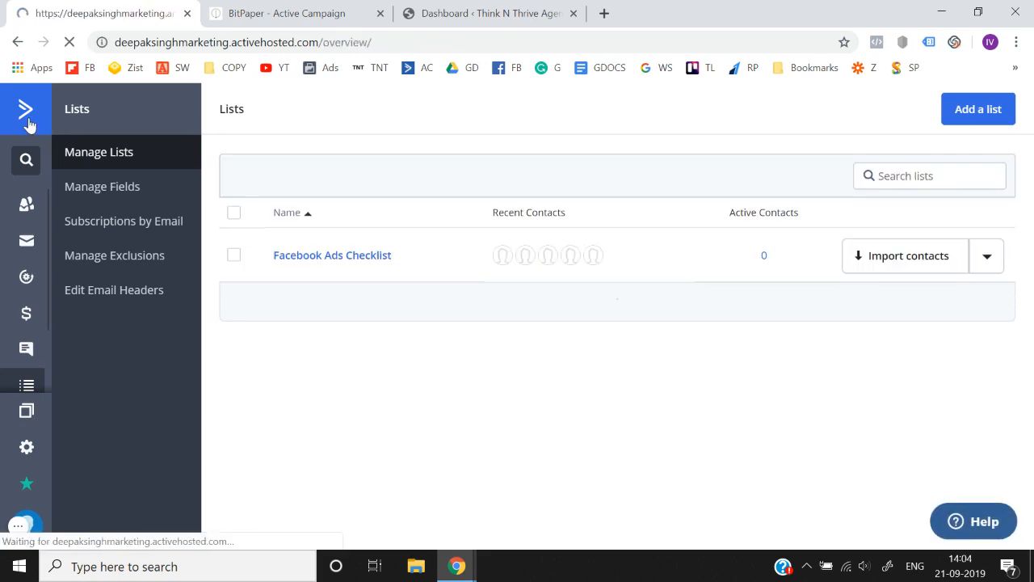
{"action": "left_click", "coordinate": [341, 7]}
{"action": "left_click", "coordinate": [995, 224]}
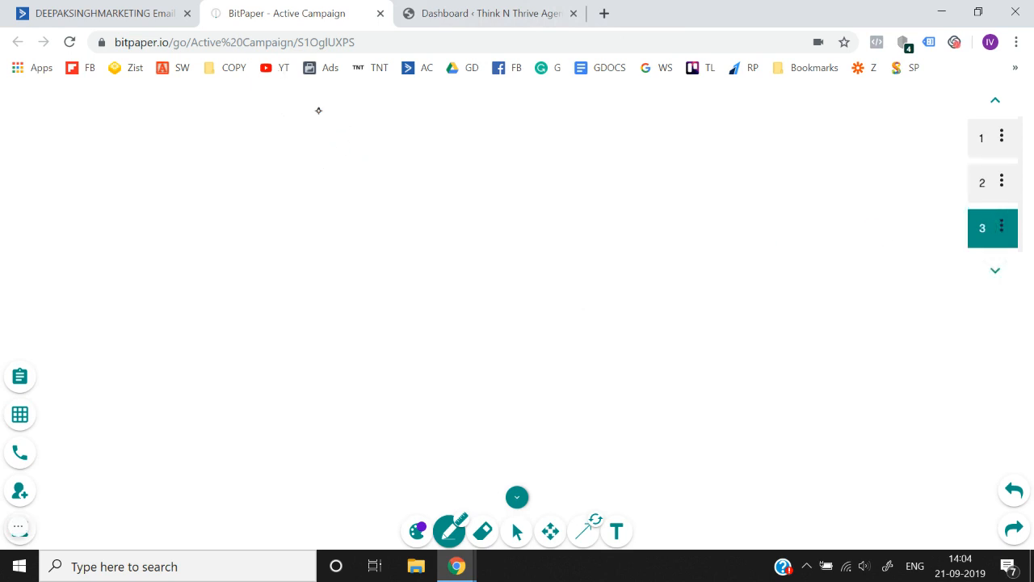
{"action": "mouse_move", "coordinate": [318, 110]}
{"action": "left_mouse_down"}
{"action": "mouse_move", "coordinate": [330, 143]}
{"action": "mouse_move", "coordinate": [390, 129]}
{"action": "mouse_move", "coordinate": [422, 137]}
{"action": "left_mouse_up"}
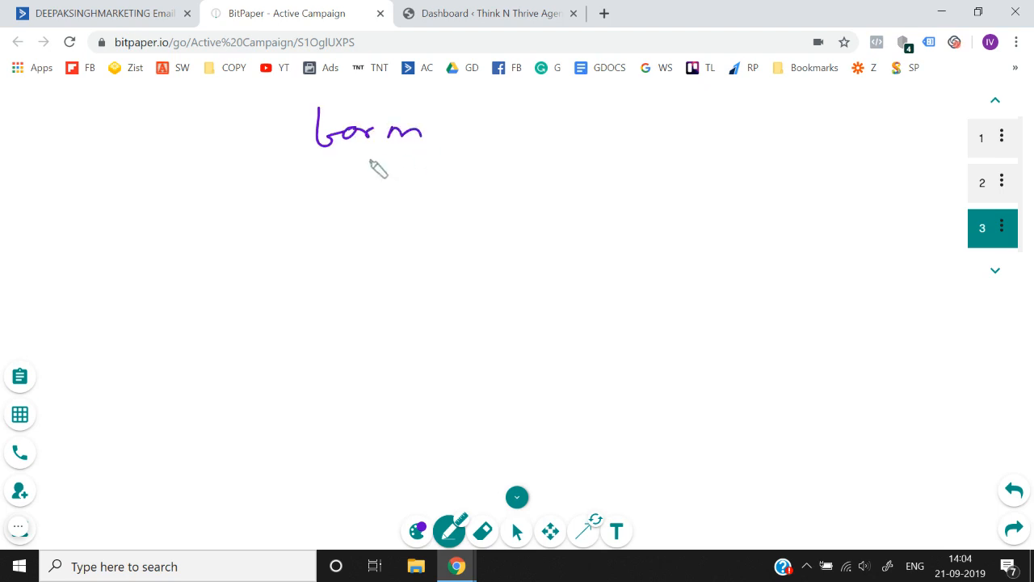
{"action": "left_click_drag", "start_coordinate": [357, 164], "coordinate": [387, 158]}
- Switch to ActiveCampaign and open the Forms section
{"action": "left_click", "coordinate": [105, 13]}
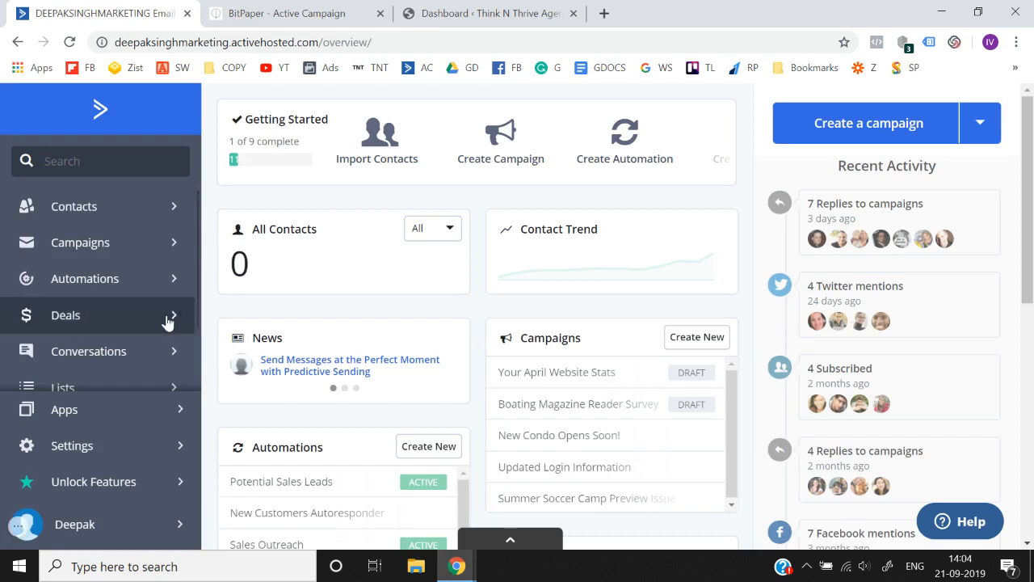
{"action": "scroll", "coordinate": [166, 321], "scroll_direction": "down", "scroll_amount": 1}
{"action": "scroll", "coordinate": [154, 364], "scroll_direction": "down", "scroll_amount": 1}
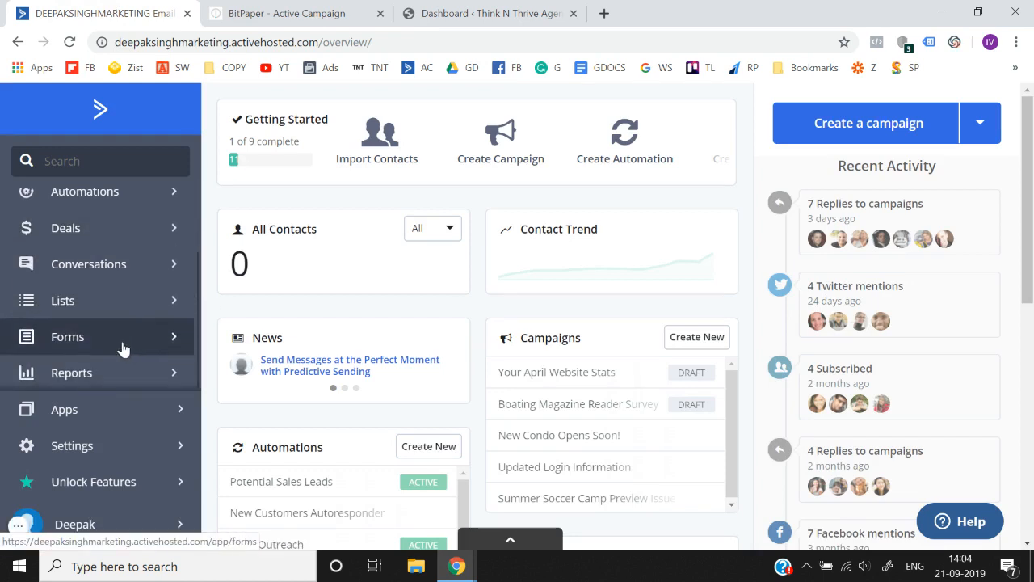
{"action": "left_click", "coordinate": [121, 348]}
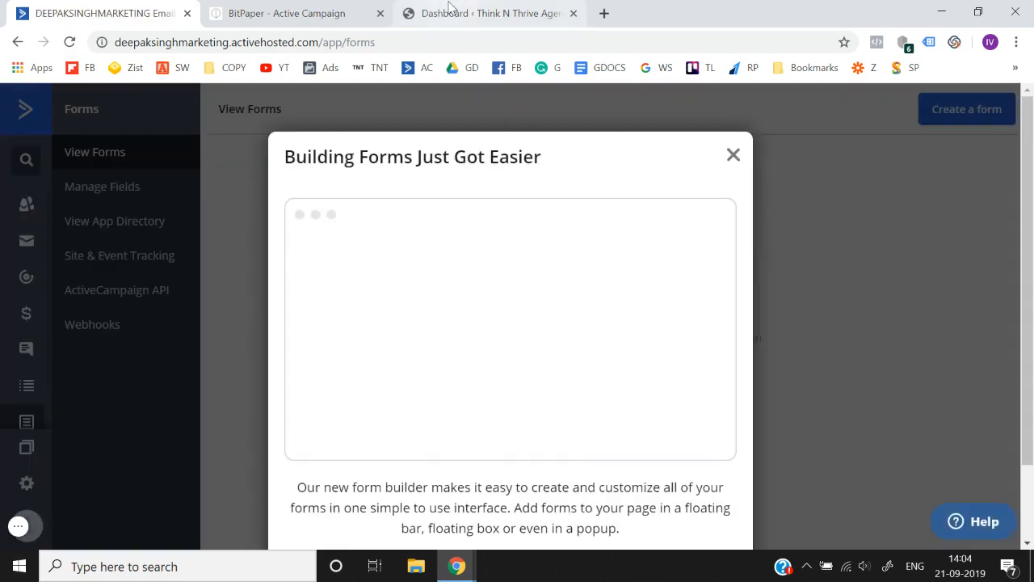
- Switch to the WordPress dashboard, list all pages and sort them by date with the newest first
{"action": "left_click", "coordinate": [451, 8]}
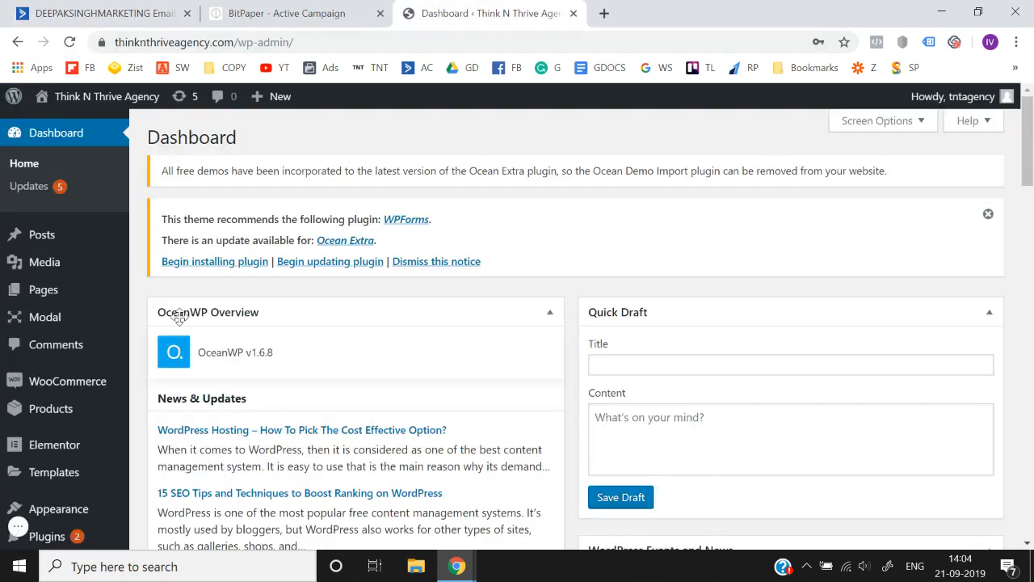
{"action": "scroll", "coordinate": [171, 311], "scroll_direction": "down", "scroll_amount": 1}
{"action": "mouse_move", "coordinate": [57, 227]}
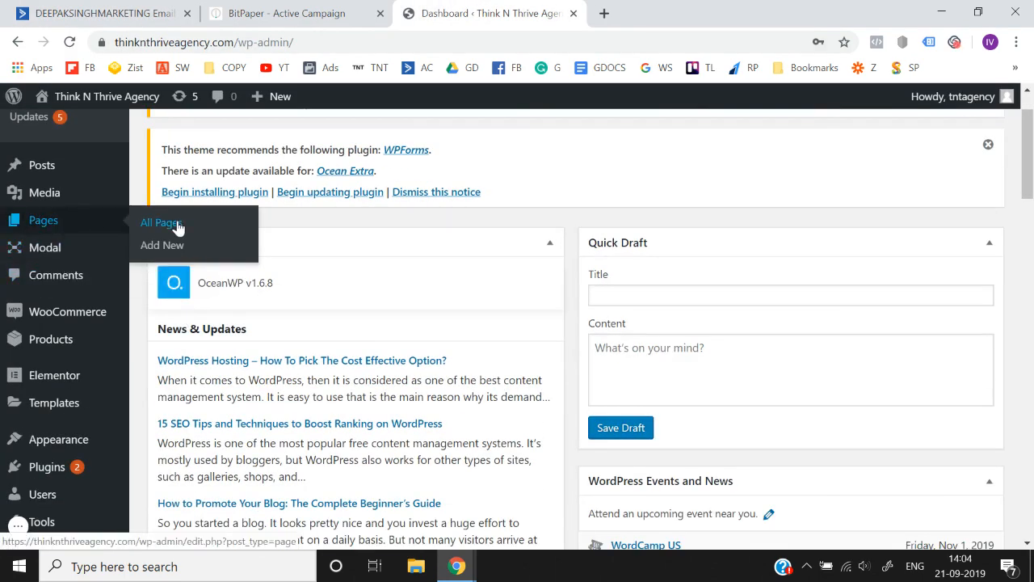
{"action": "left_click", "coordinate": [178, 227]}
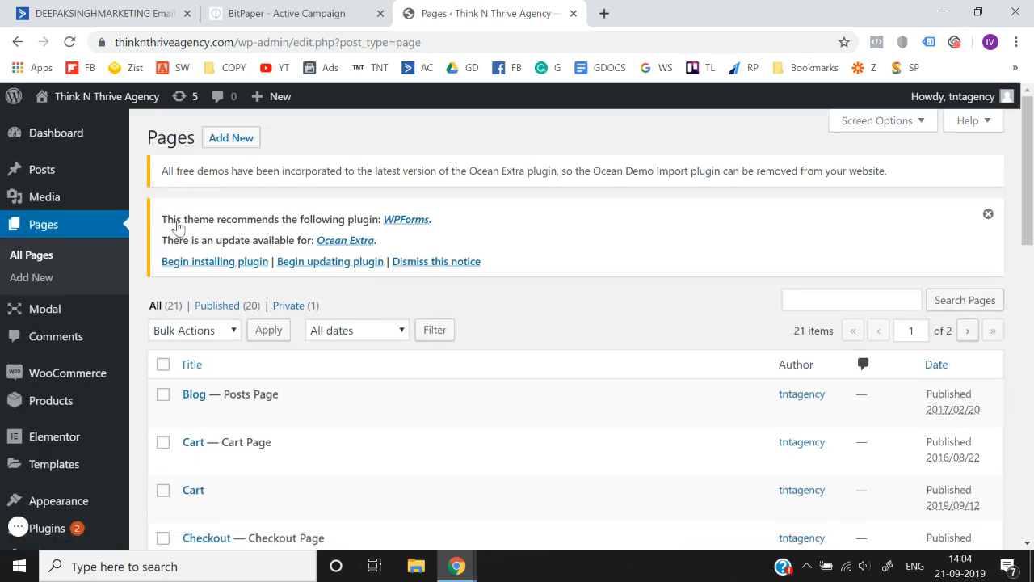
{"action": "scroll", "coordinate": [178, 227], "scroll_direction": "down", "scroll_amount": 2}
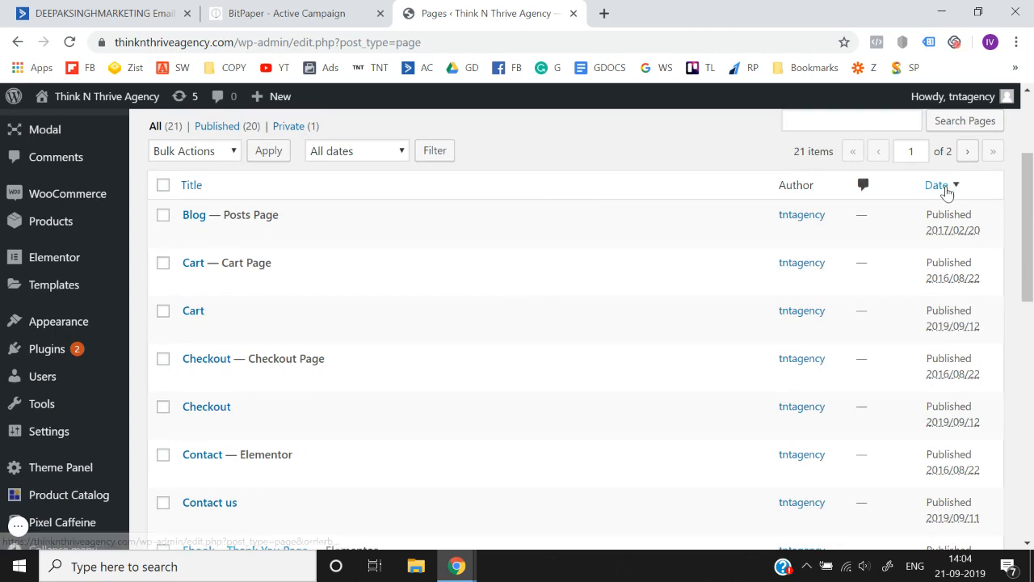
{"action": "left_click", "coordinate": [947, 189]}
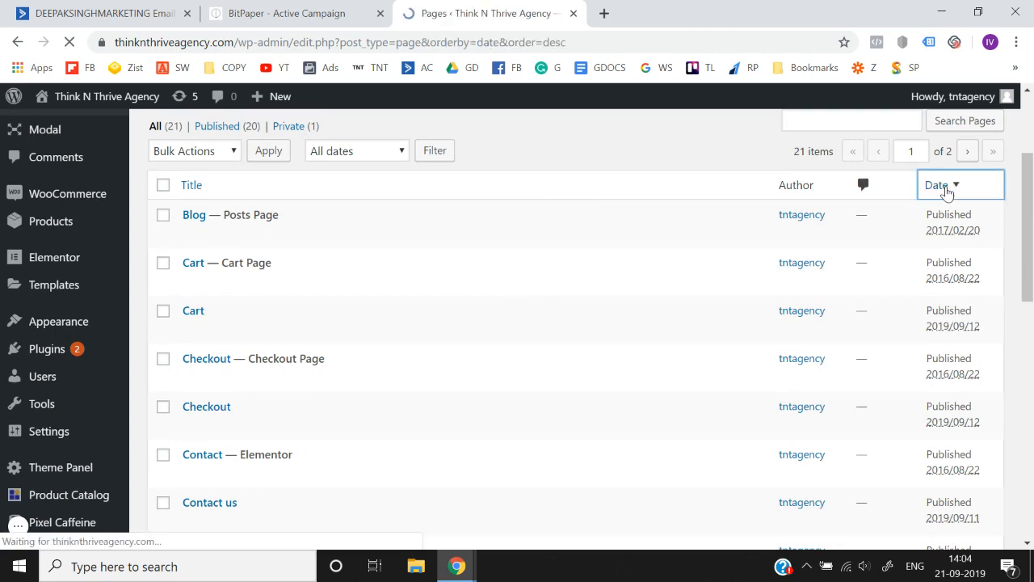
{"action": "scroll", "coordinate": [515, 349], "scroll_direction": "down", "scroll_amount": 1}
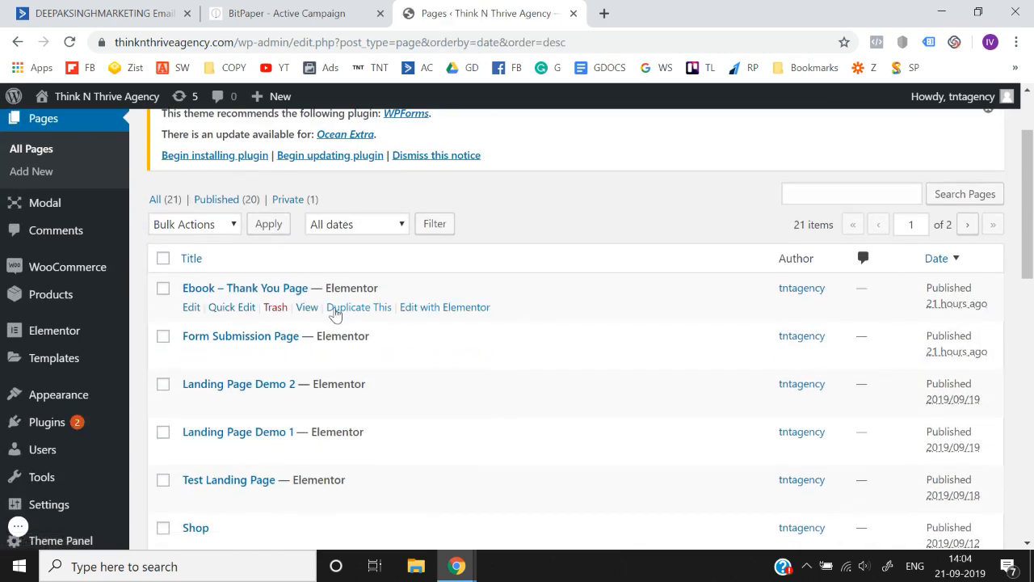
- Open the live views of Ebook – Thank You Page, Form Submission Page and Landing Page Demo 2 in separate tabs
{"action": "right_click", "coordinate": [308, 310]}
{"action": "left_click", "coordinate": [324, 323]}
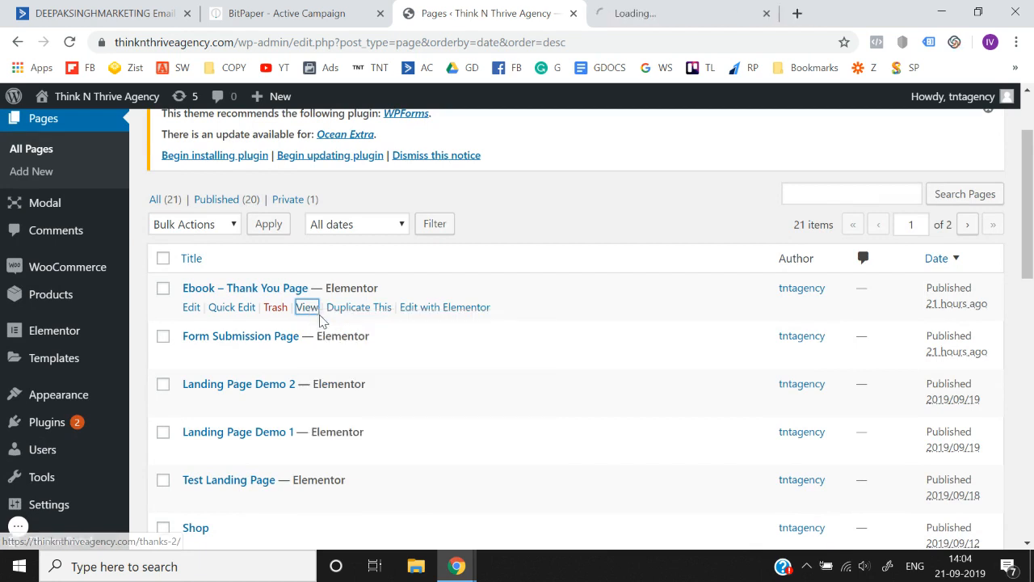
{"action": "right_click", "coordinate": [305, 364]}
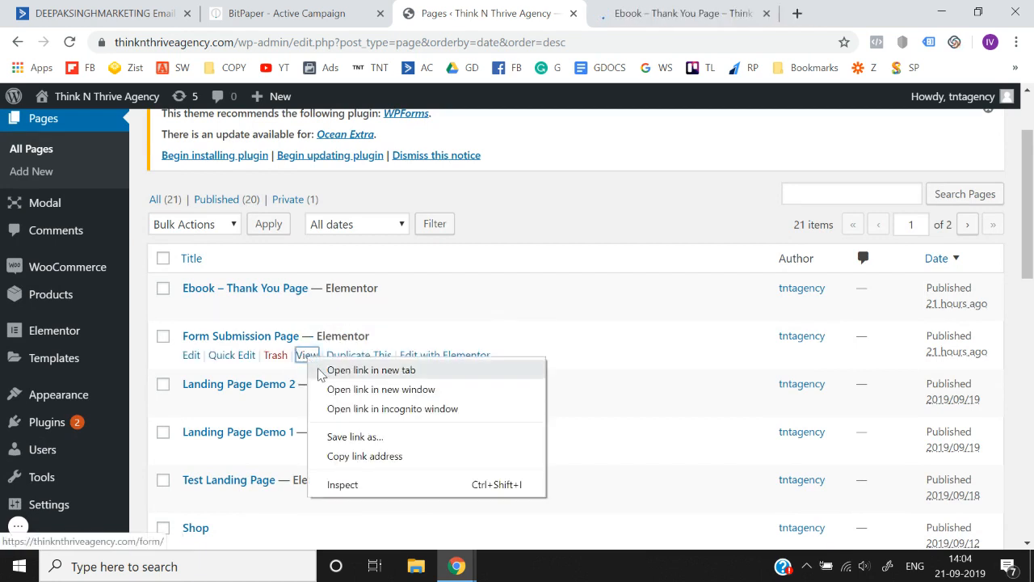
{"action": "left_click", "coordinate": [323, 370]}
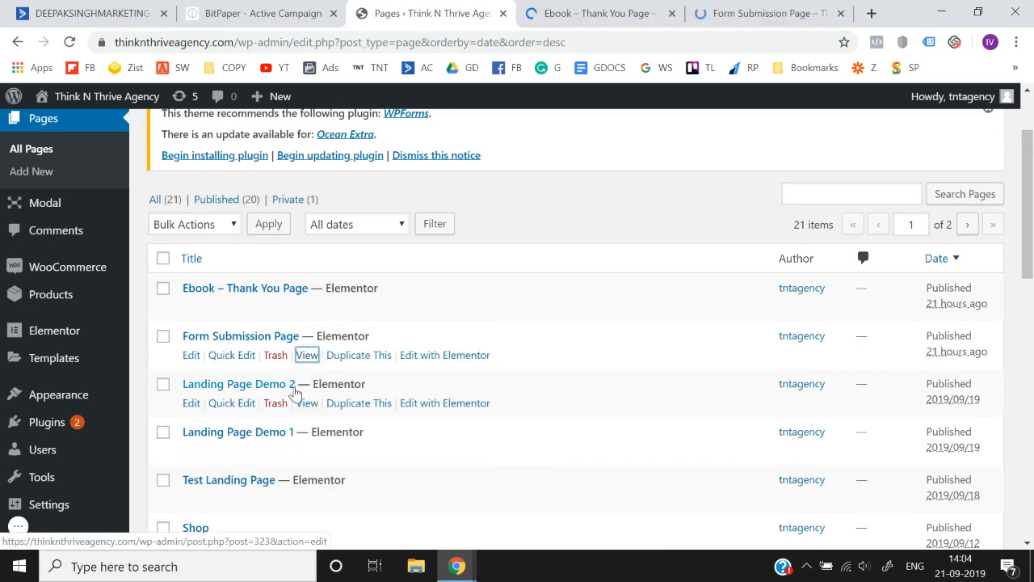
{"action": "right_click", "coordinate": [307, 404]}
{"action": "left_click", "coordinate": [324, 416]}
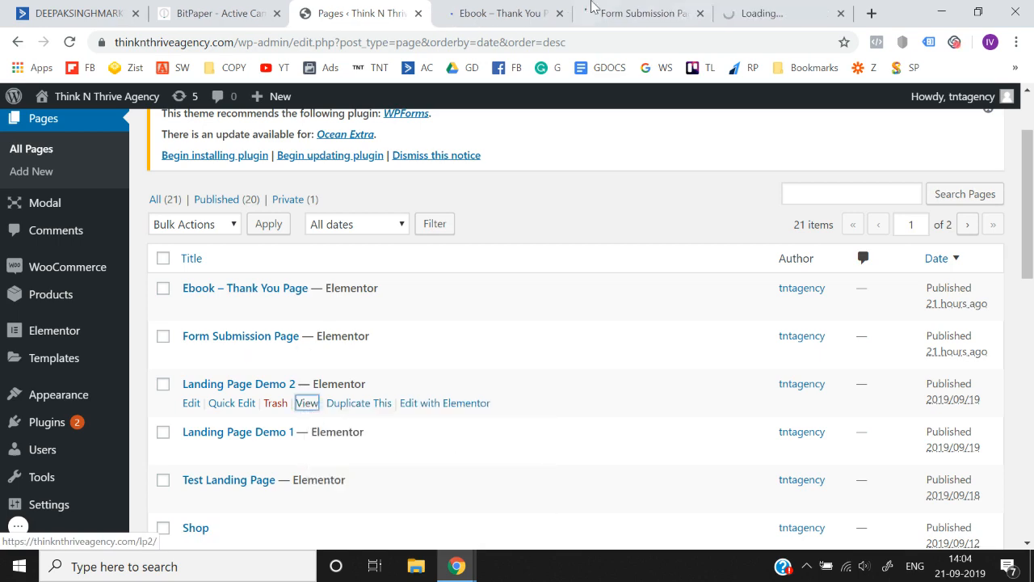
- Look through the opened e-book thank-you, form submission and landing pages
{"action": "left_click", "coordinate": [638, 13]}
{"action": "left_click", "coordinate": [482, 6]}
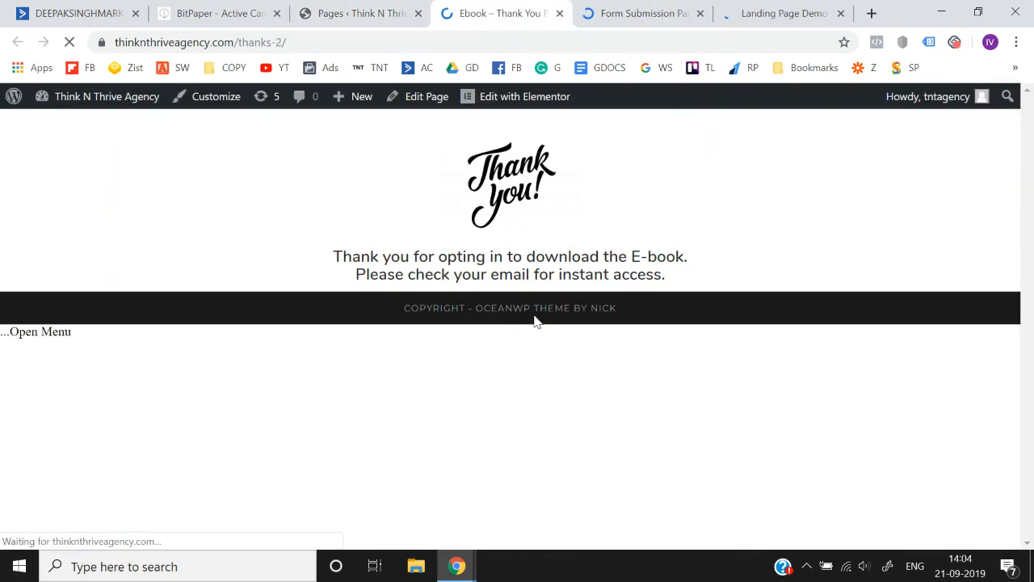
{"action": "left_click", "coordinate": [691, 6]}
{"action": "left_click", "coordinate": [776, 11]}
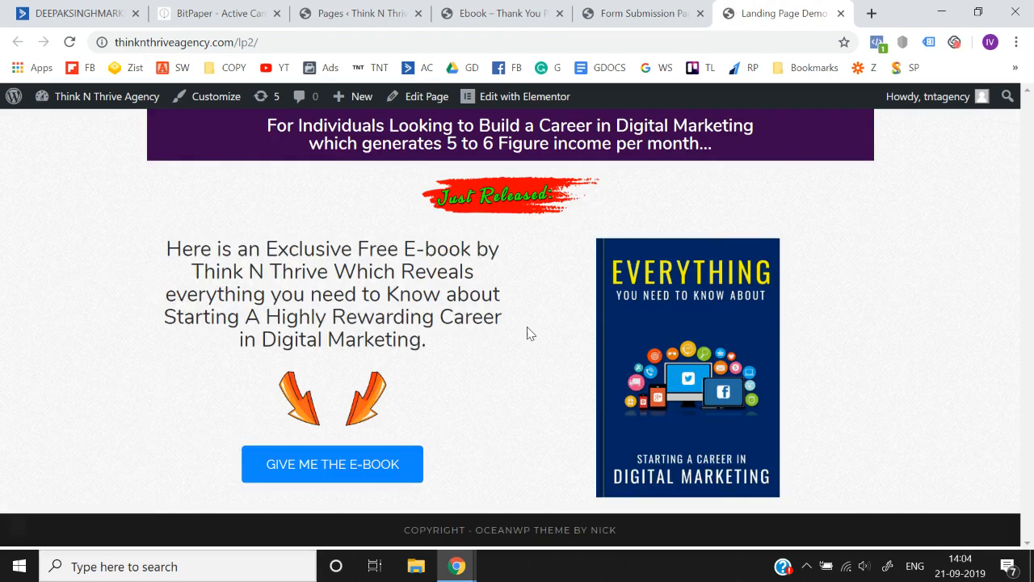
- Switch to ActiveCampaign and start a new form named "Facebook Ads Checklist Download Form"
{"action": "left_click", "coordinate": [117, 6]}
{"action": "scroll", "coordinate": [572, 326], "scroll_direction": "down", "scroll_amount": 2}
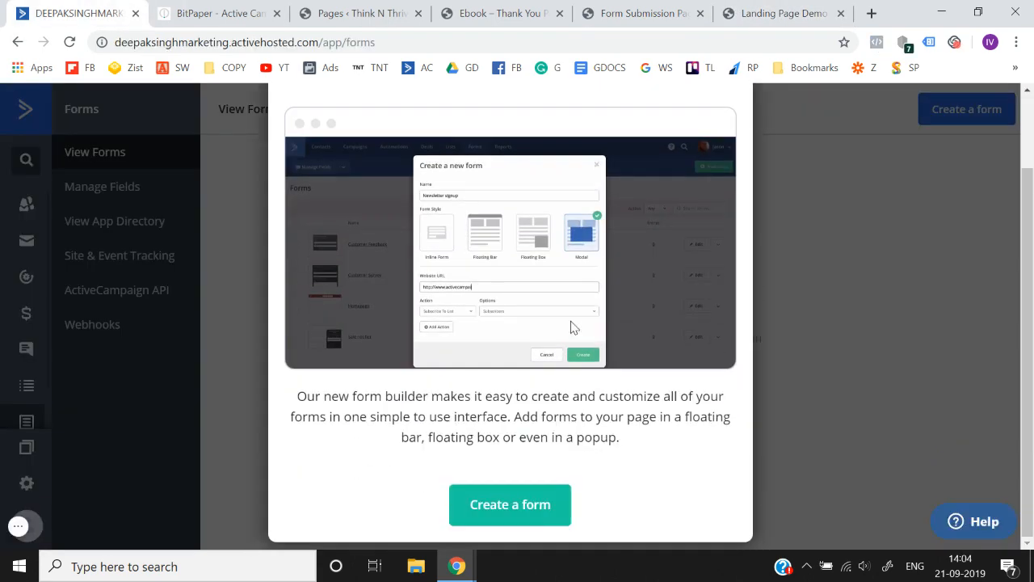
{"action": "left_click", "coordinate": [507, 516]}
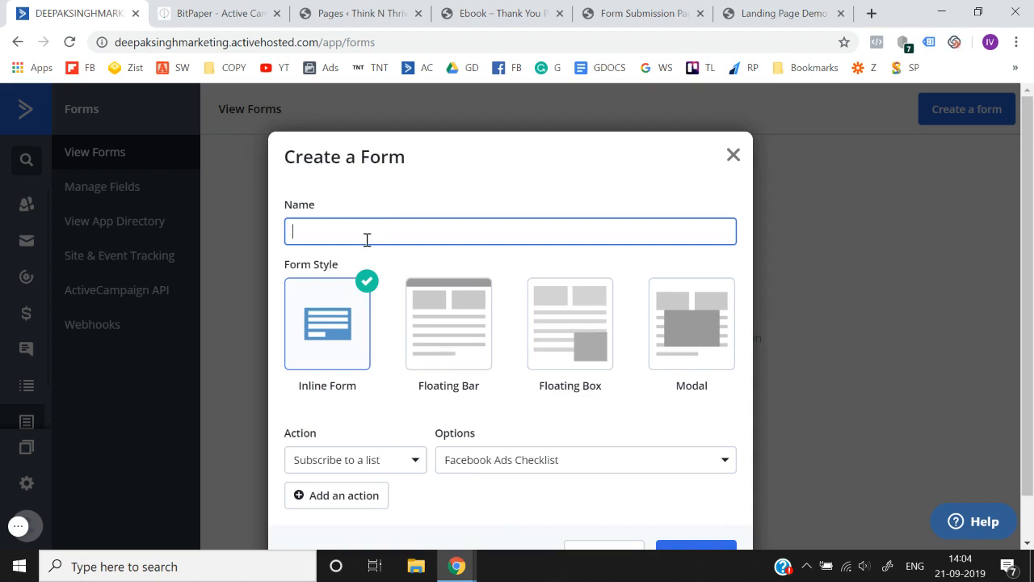
{"action": "type", "text": "Facebook Ads Checklist Download For,"}
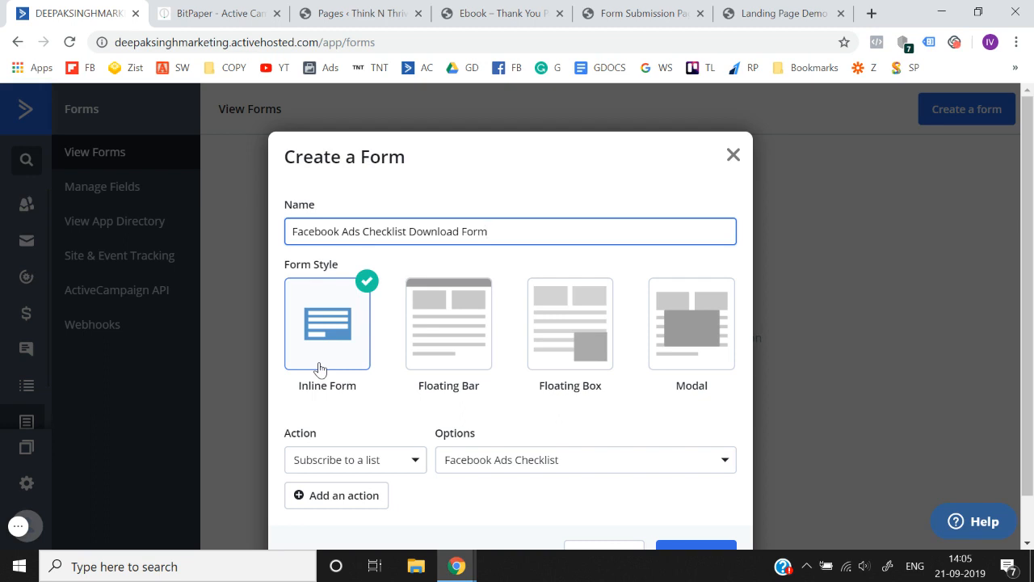
- Create the form in the Inline Form style with the action of subscribing contacts to the Facebook Ads Checklist list
{"action": "scroll", "coordinate": [320, 369], "scroll_direction": "down", "scroll_amount": 1}
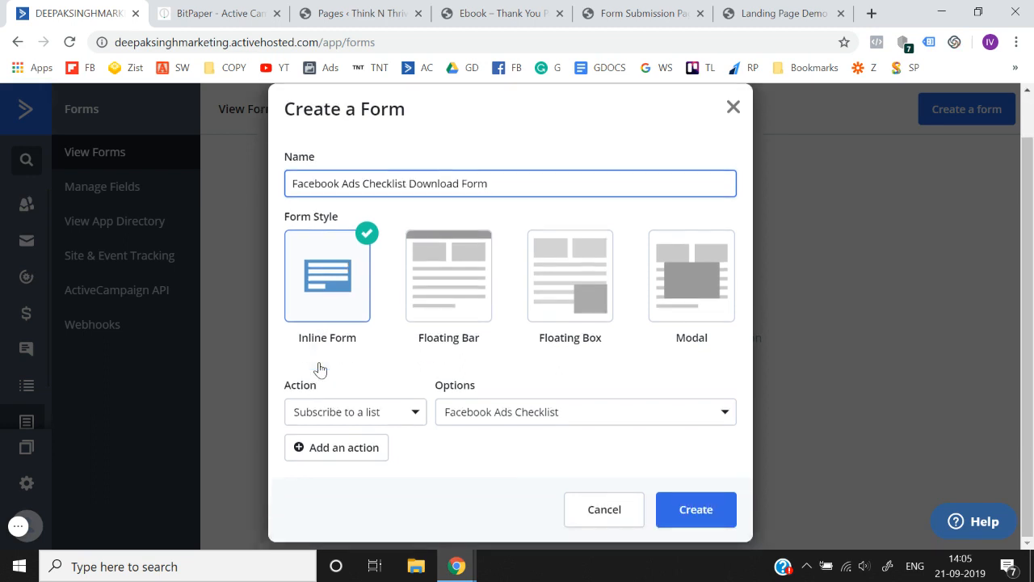
{"action": "left_click", "coordinate": [368, 416]}
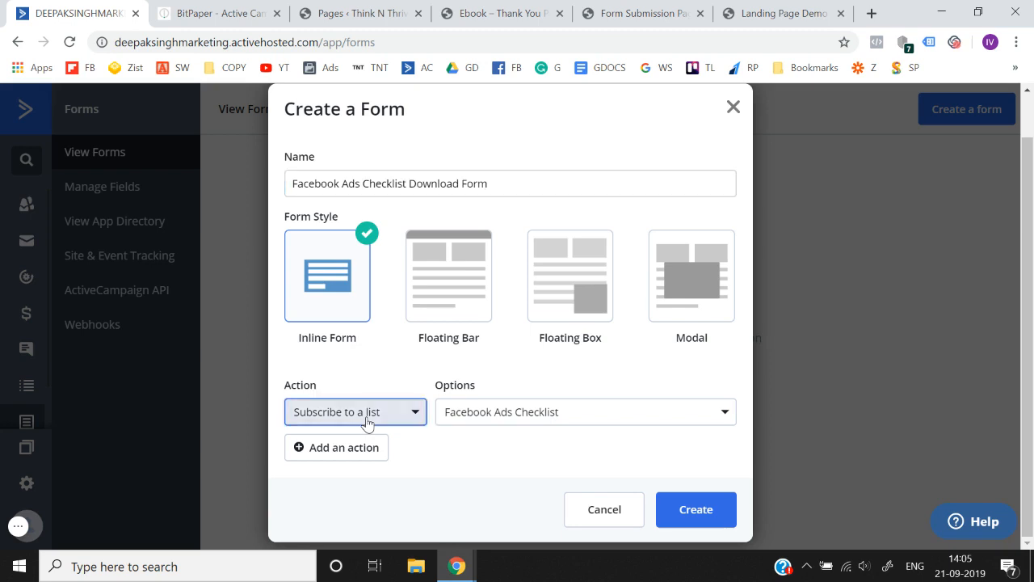
{"action": "left_click", "coordinate": [362, 542]}
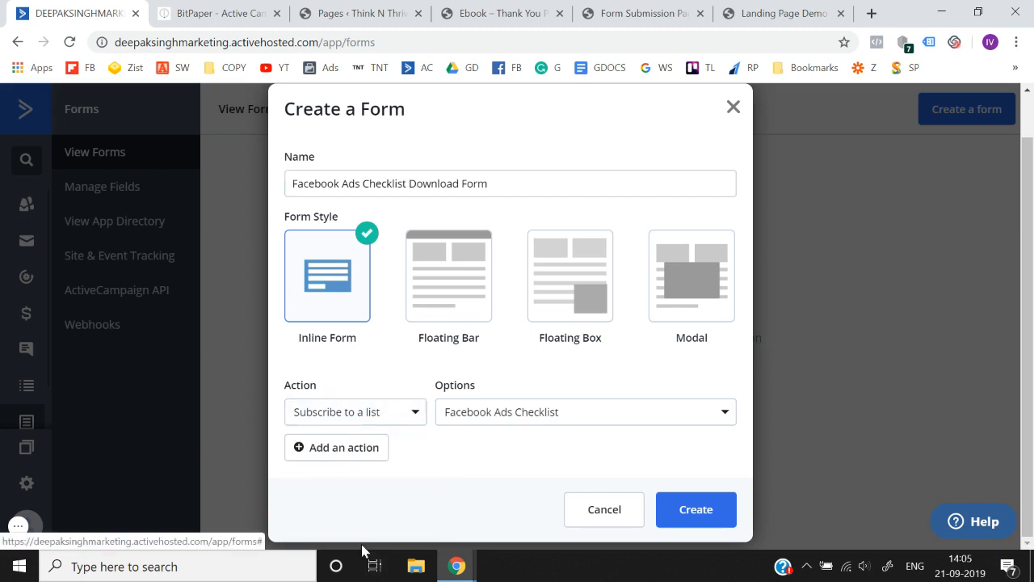
{"action": "left_click", "coordinate": [563, 418]}
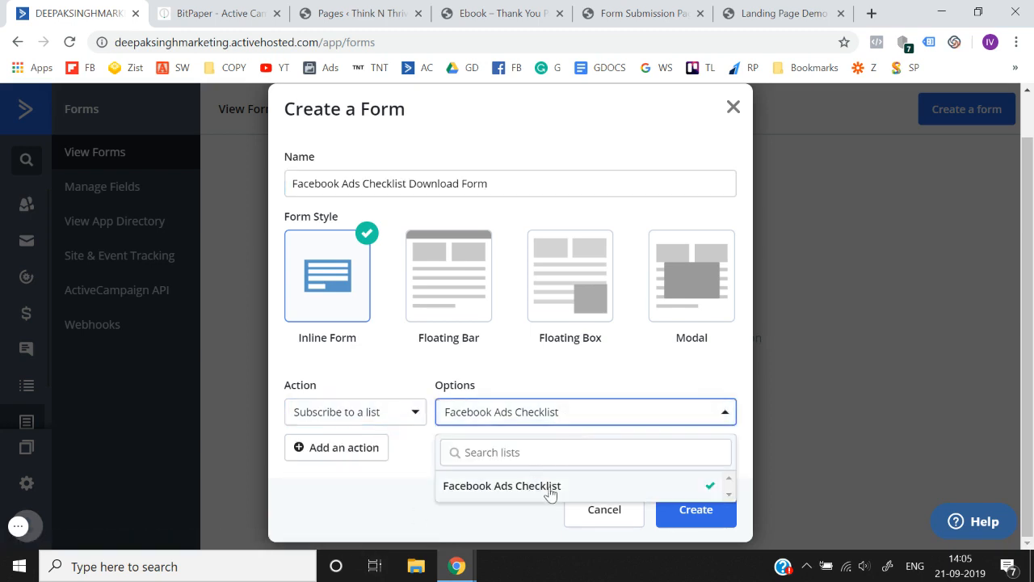
{"action": "left_click", "coordinate": [556, 486]}
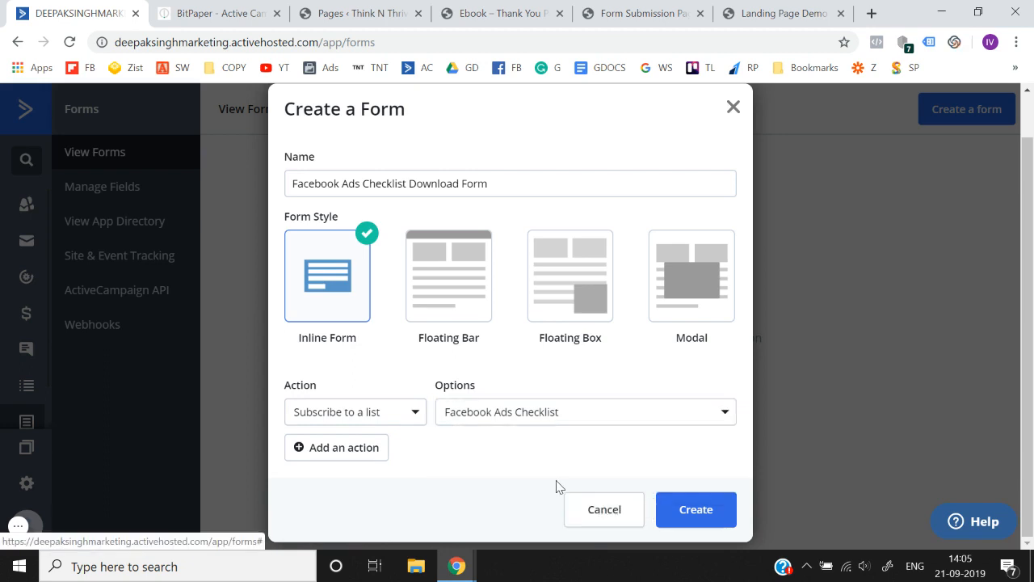
{"action": "left_click", "coordinate": [669, 506]}
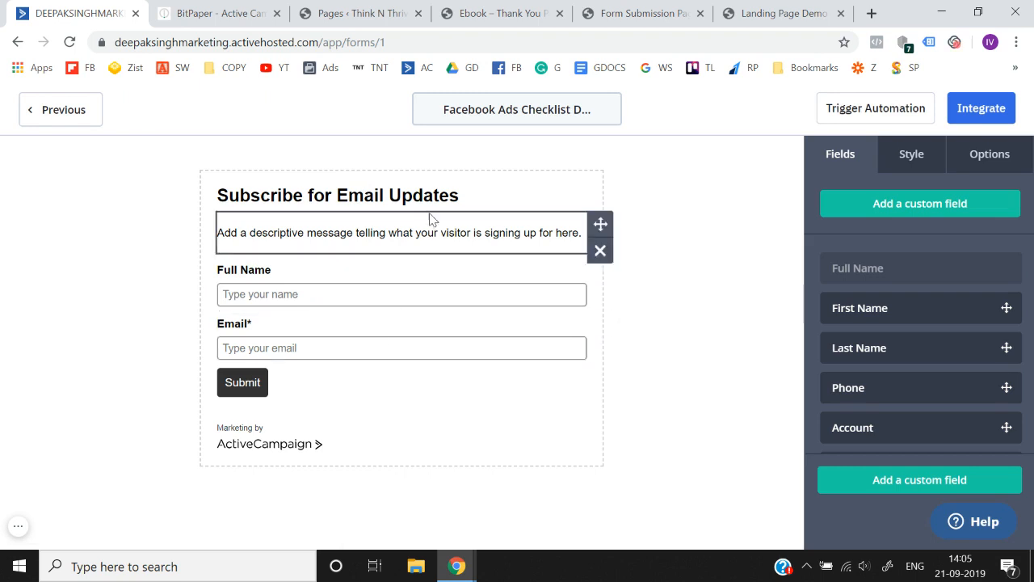
- Remove the "Subscribe for Email Updates" header and the descriptive message from the form
{"action": "left_click", "coordinate": [437, 189]}
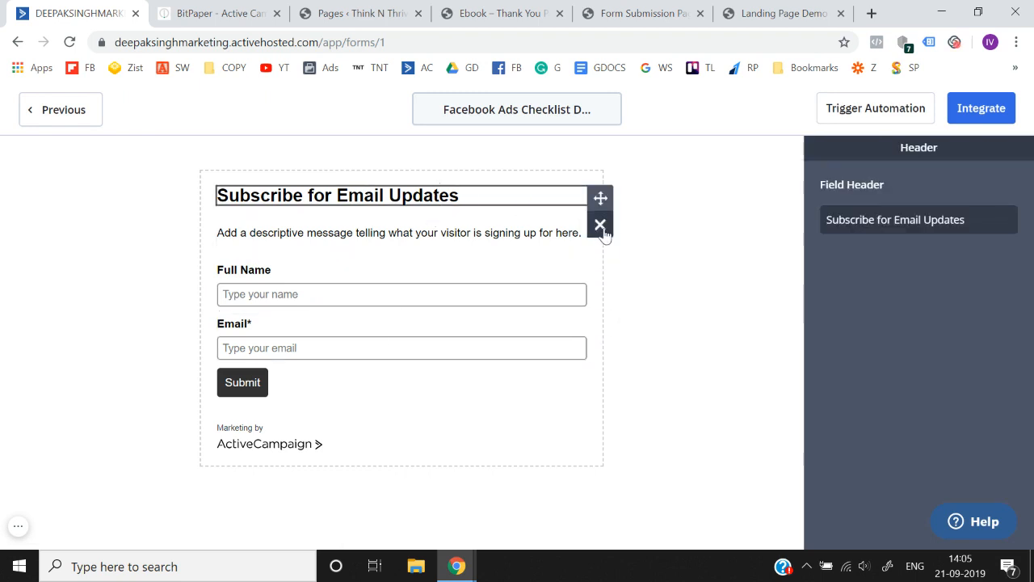
{"action": "left_click", "coordinate": [600, 225]}
{"action": "left_click", "coordinate": [696, 266]}
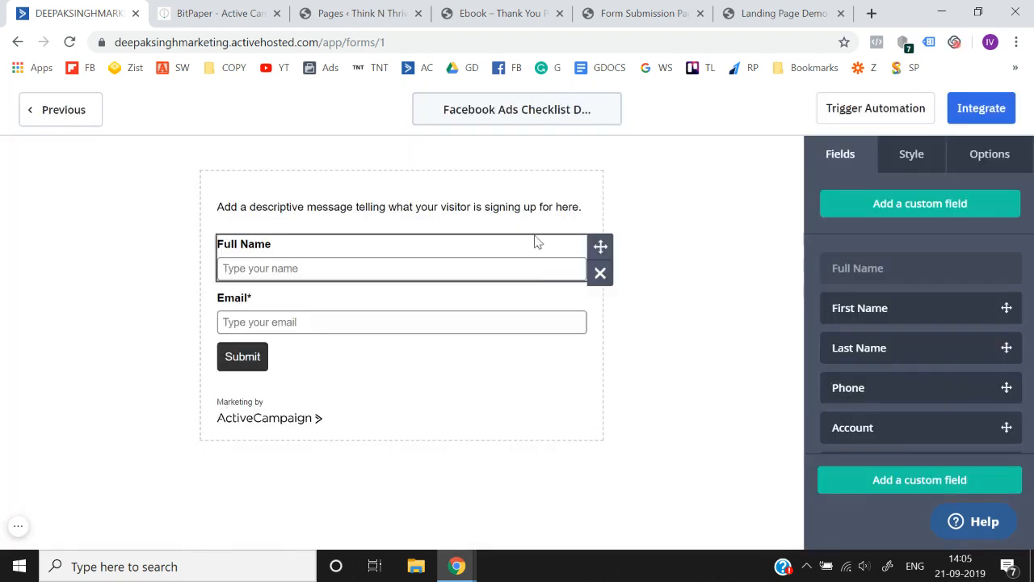
{"action": "left_click", "coordinate": [602, 226]}
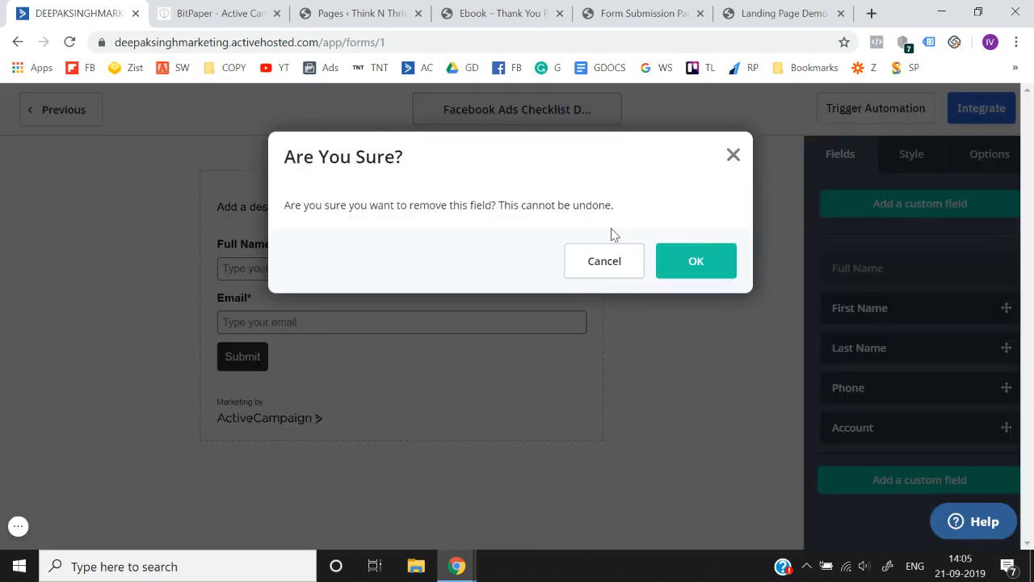
{"action": "left_click", "coordinate": [700, 265]}
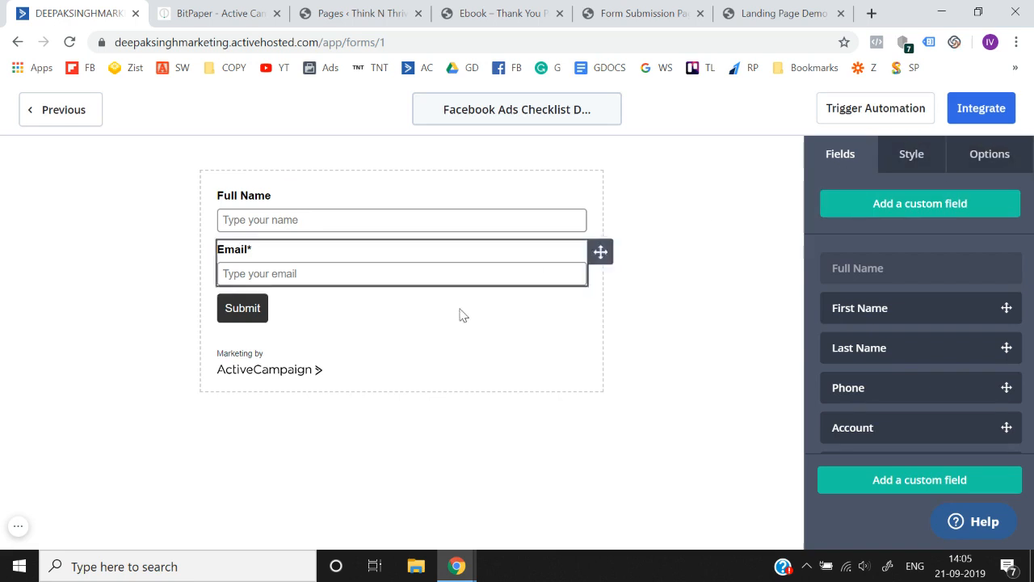
{"action": "left_click", "coordinate": [989, 157]}
{"action": "scroll", "coordinate": [917, 353], "scroll_direction": "down", "scroll_amount": 3}
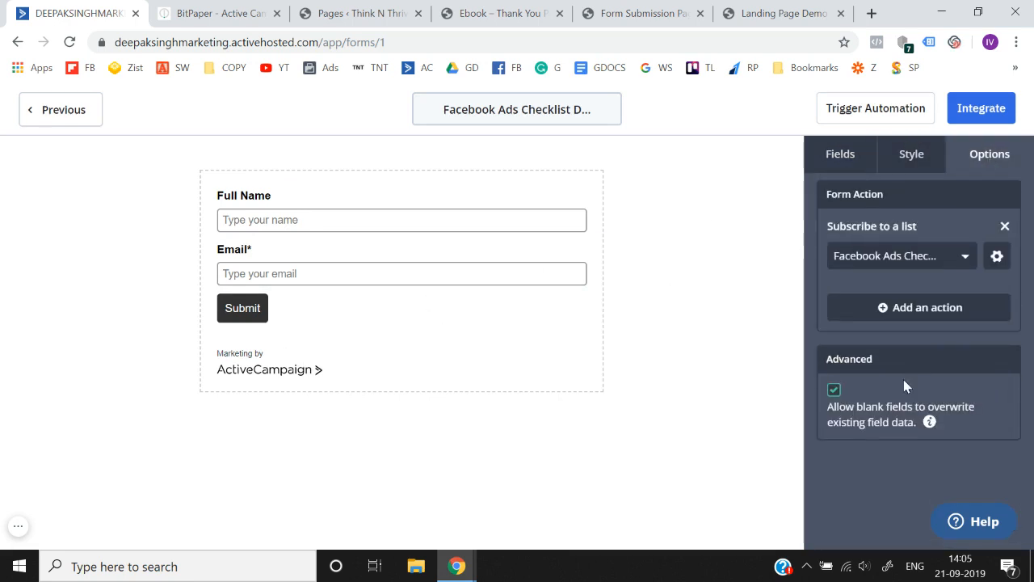
{"action": "left_click", "coordinate": [834, 394]}
{"action": "right_click", "coordinate": [834, 401]}
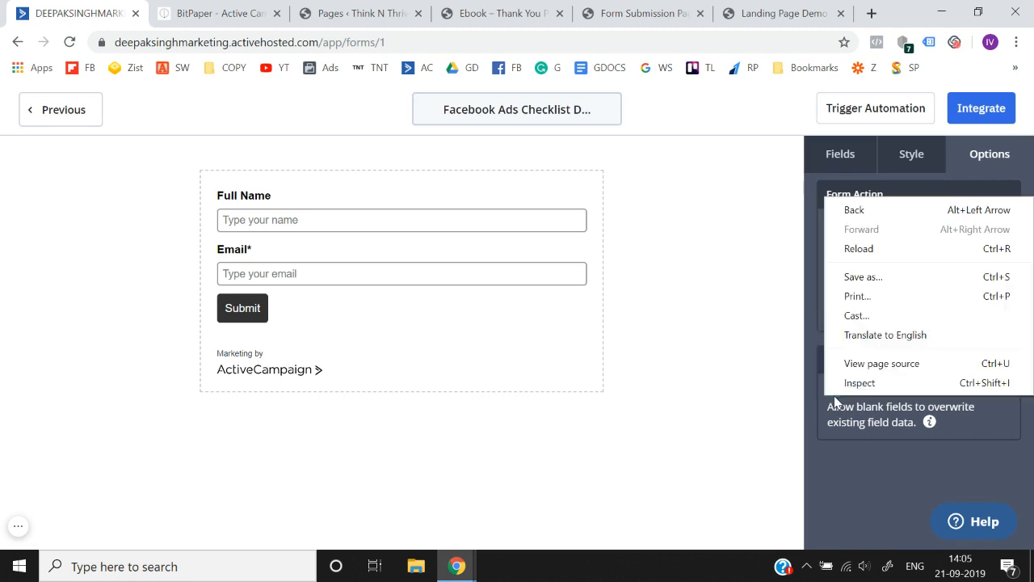
{"action": "left_click", "coordinate": [871, 514]}
{"action": "scroll", "coordinate": [870, 515], "scroll_direction": "up", "scroll_amount": 3}
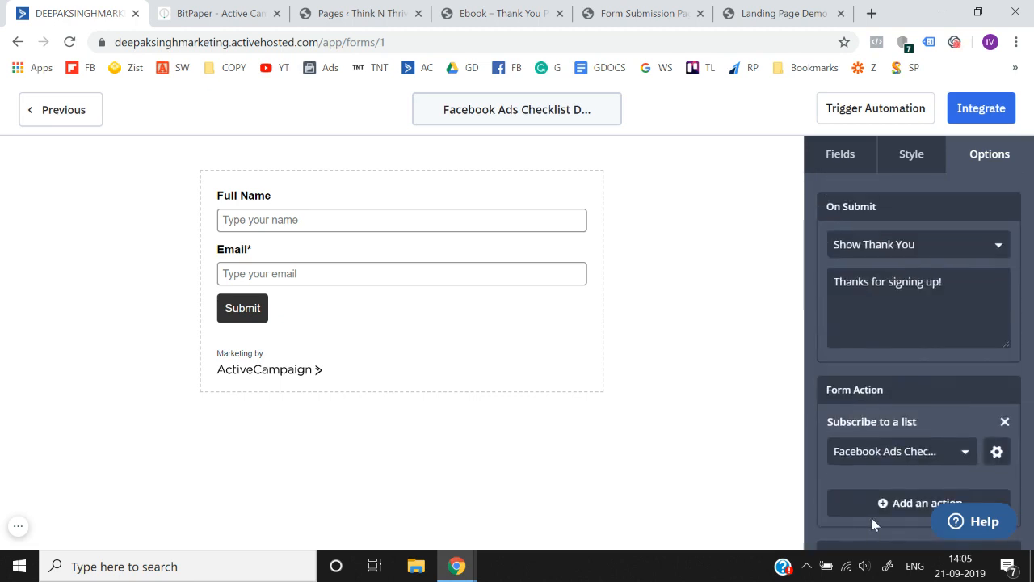
- Turn off the AC Branding at the end of the form
{"action": "left_click", "coordinate": [912, 153]}
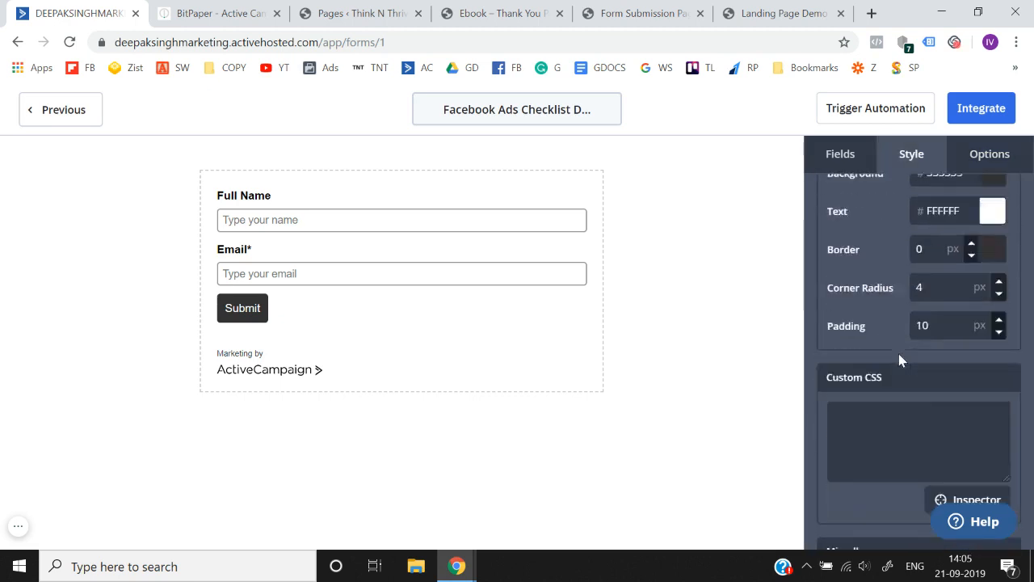
{"action": "scroll", "coordinate": [898, 353], "scroll_direction": "down", "scroll_amount": 5}
{"action": "left_click", "coordinate": [976, 419]}
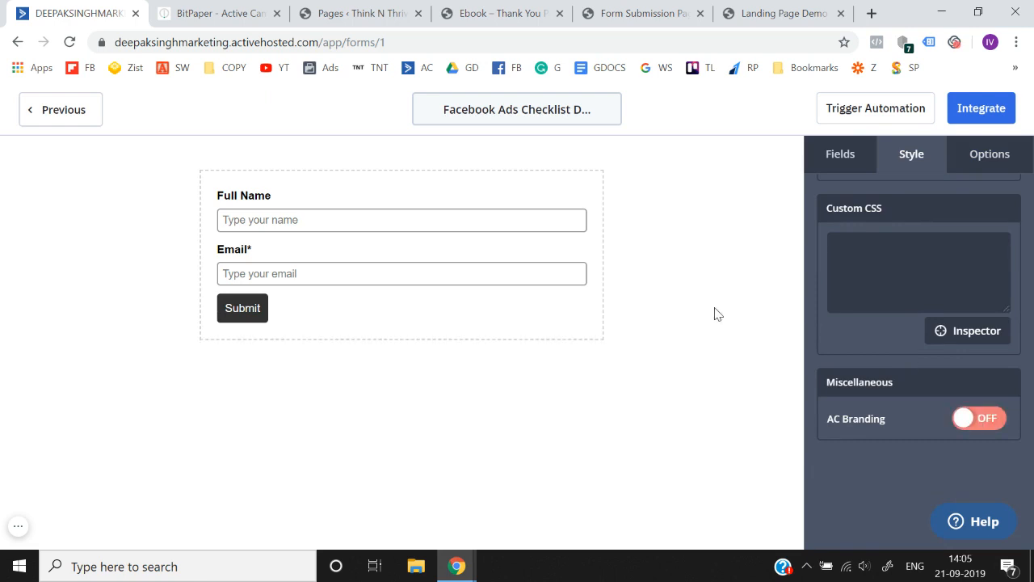
{"action": "scroll", "coordinate": [847, 323], "scroll_direction": "up", "scroll_amount": 5}
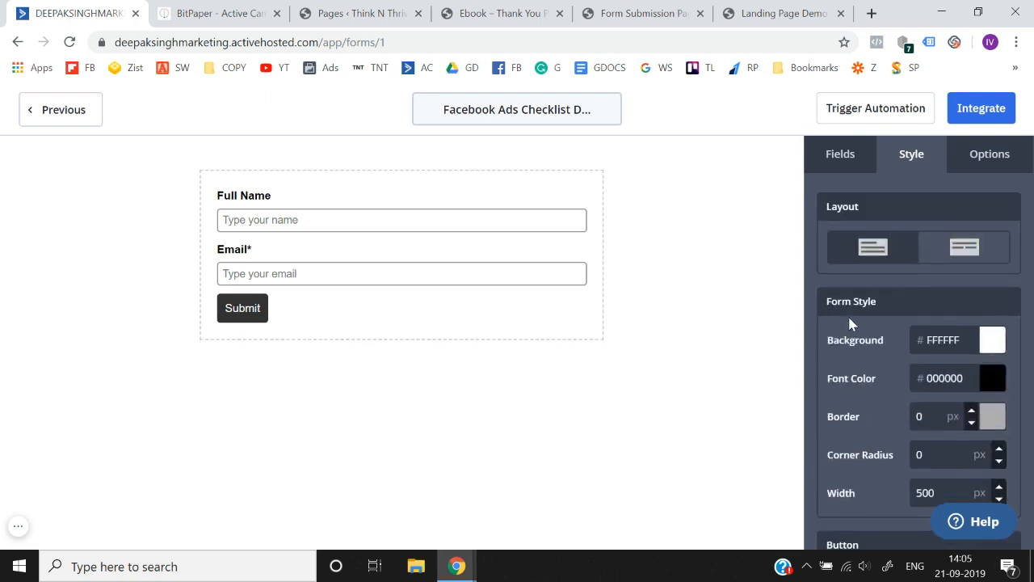
- Make the Full Name field required and check the settings of the Email field
{"action": "left_click", "coordinate": [465, 212]}
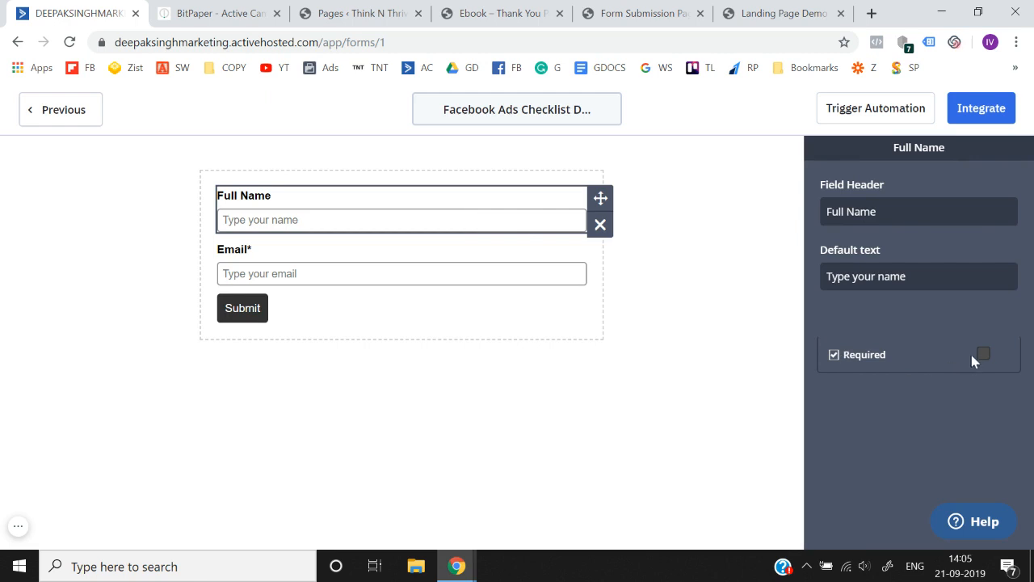
{"action": "left_click", "coordinate": [984, 356]}
{"action": "left_click", "coordinate": [532, 266]}
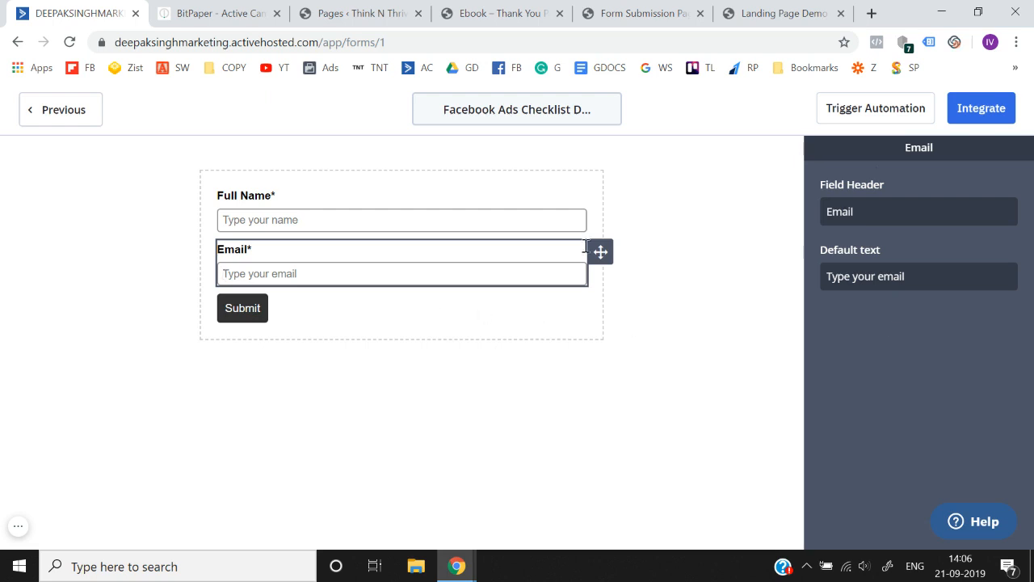
{"action": "left_click", "coordinate": [579, 350]}
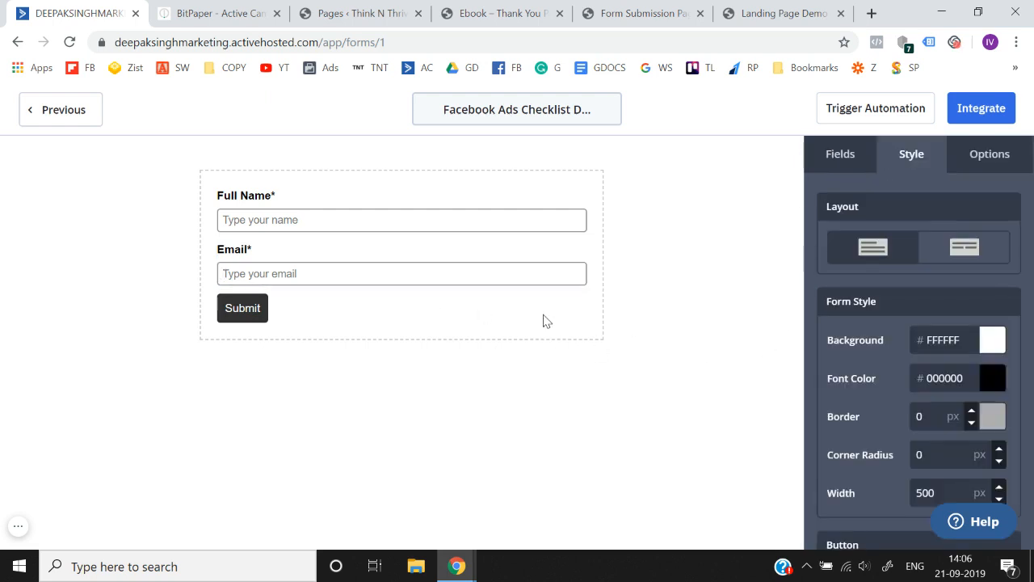
- Add a Phone field between the Email field and the Submit button and make it required
{"action": "left_click", "coordinate": [837, 161]}
{"action": "scroll", "coordinate": [890, 316], "scroll_direction": "down", "scroll_amount": 1}
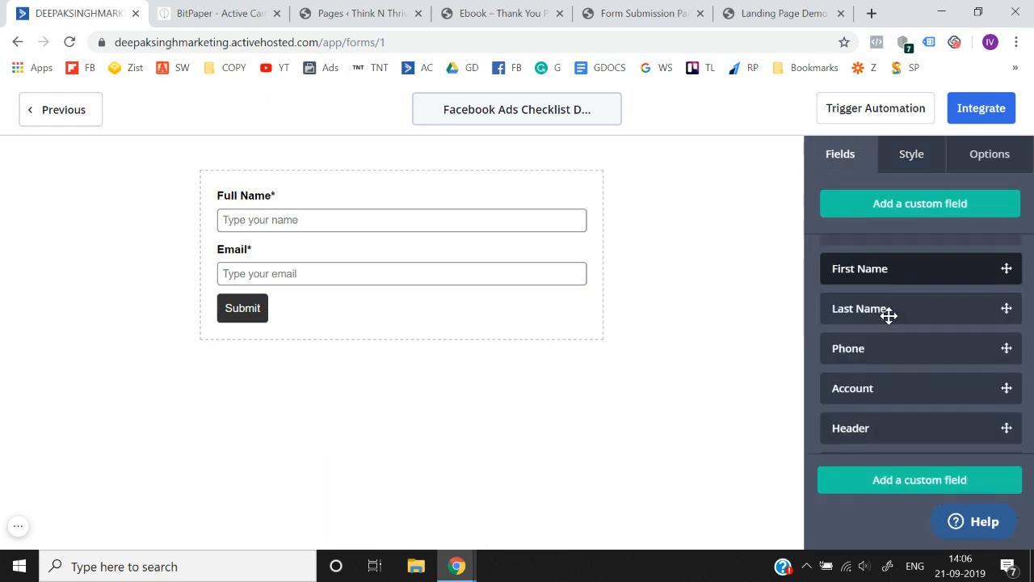
{"action": "left_click_drag", "start_coordinate": [872, 339], "coordinate": [318, 298]}
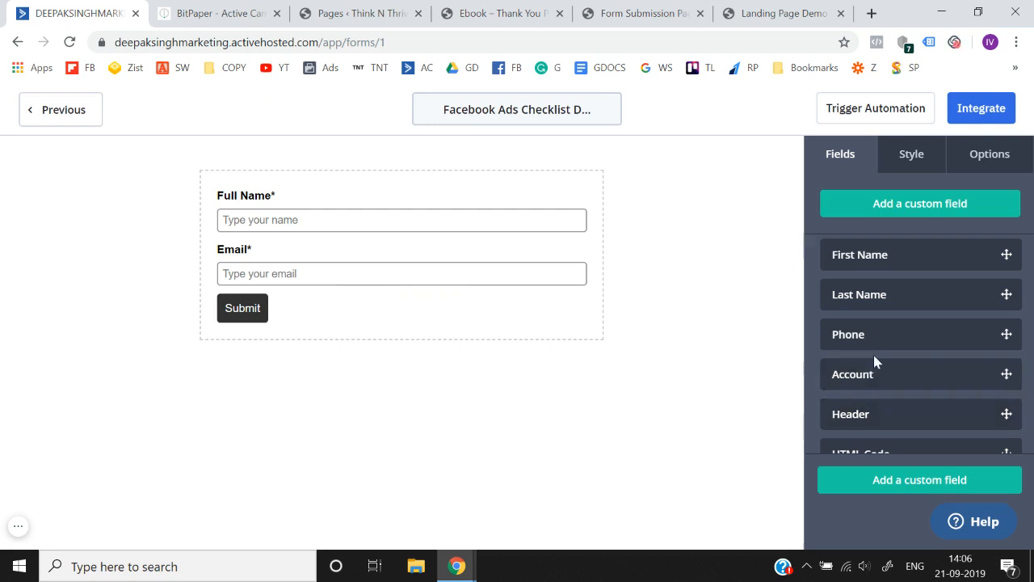
{"action": "left_click_drag", "start_coordinate": [873, 344], "coordinate": [396, 282]}
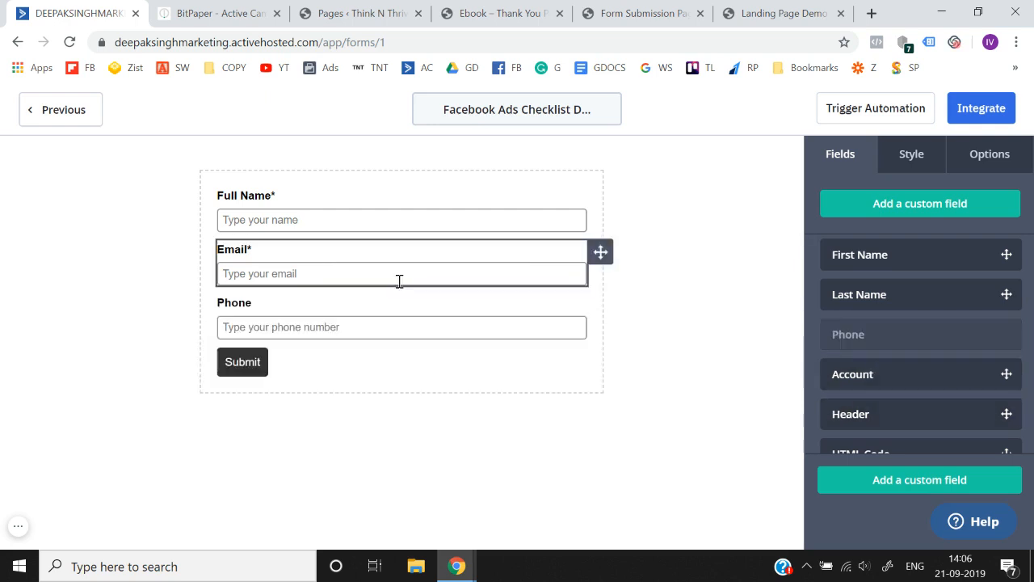
{"action": "left_click", "coordinate": [404, 319]}
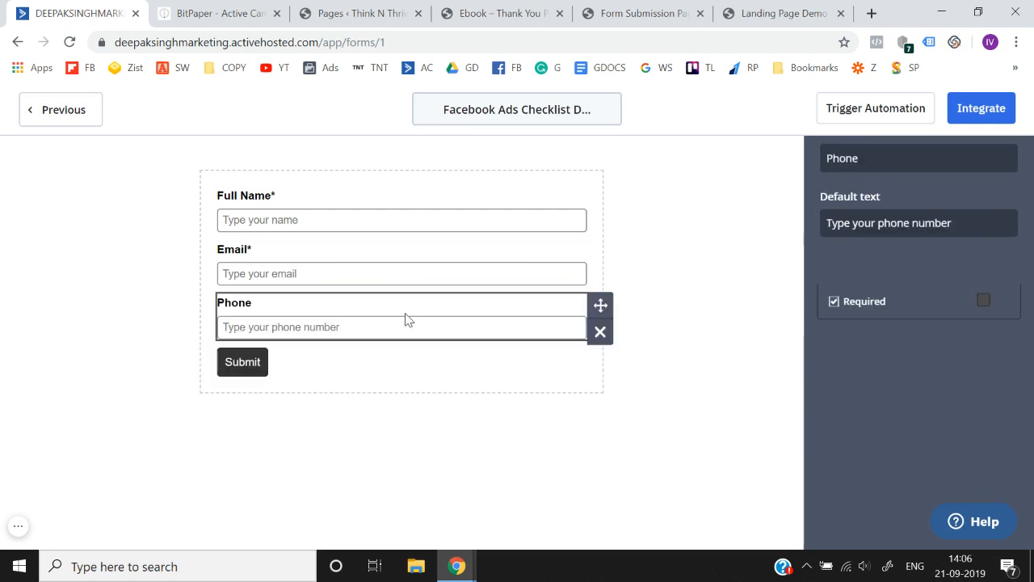
{"action": "left_click", "coordinate": [983, 302]}
{"action": "scroll", "coordinate": [885, 183], "scroll_direction": "up", "scroll_amount": 1}
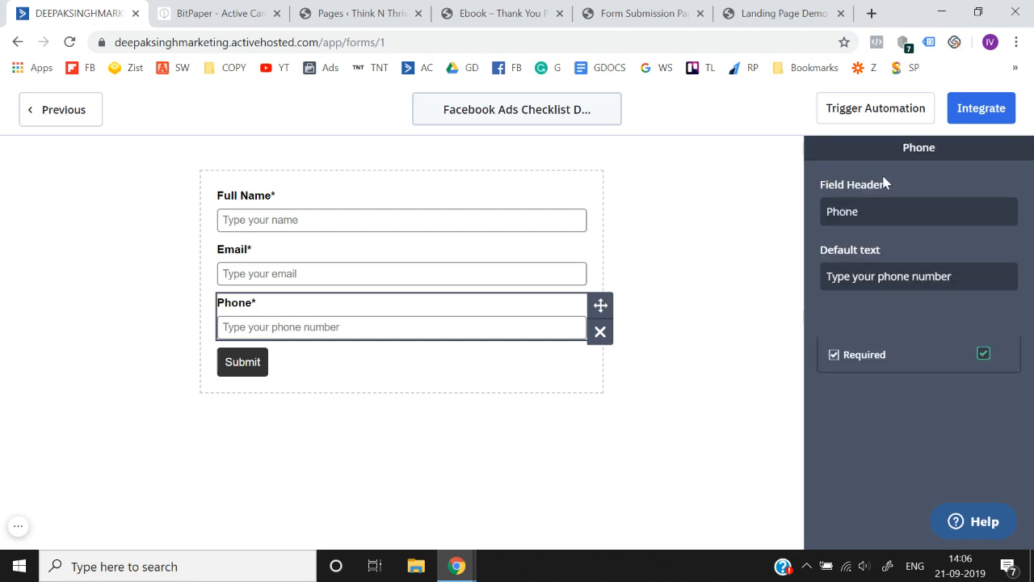
{"action": "left_click", "coordinate": [699, 298]}
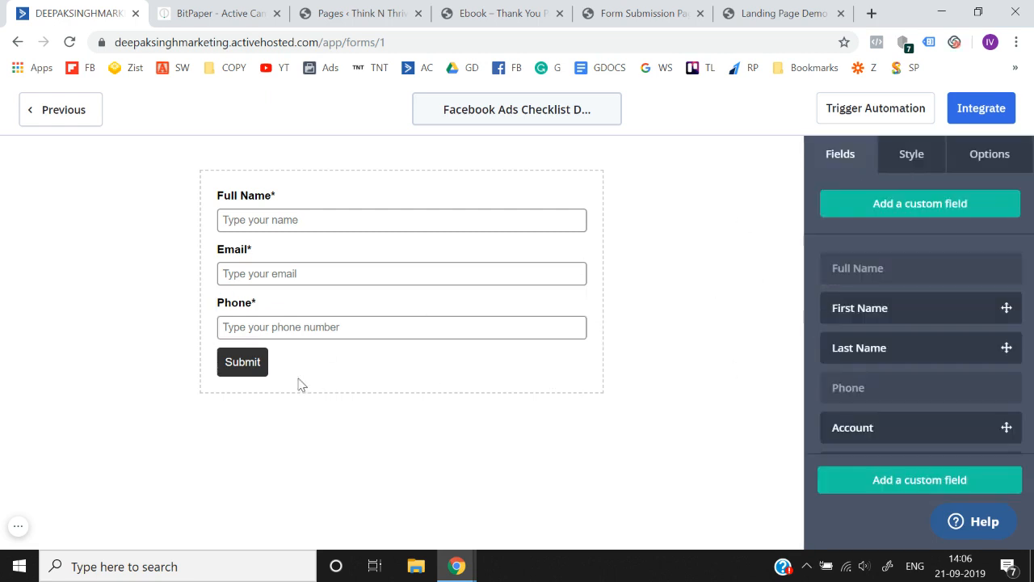
- Style the Submit button with the purple background color 5F33E6 and a 1 px solid border
{"action": "left_click", "coordinate": [909, 169]}
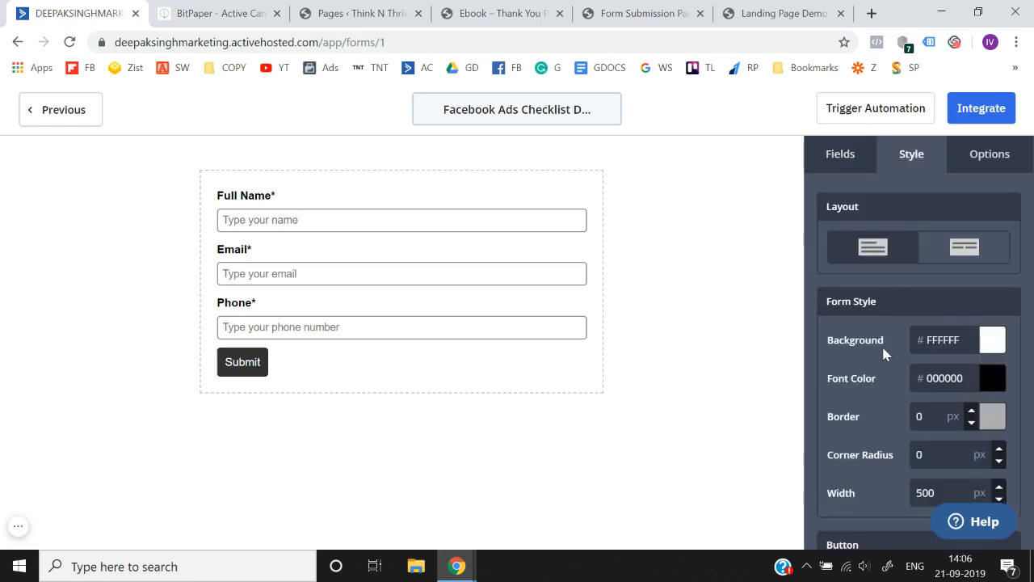
{"action": "scroll", "coordinate": [881, 344], "scroll_direction": "down", "scroll_amount": 2}
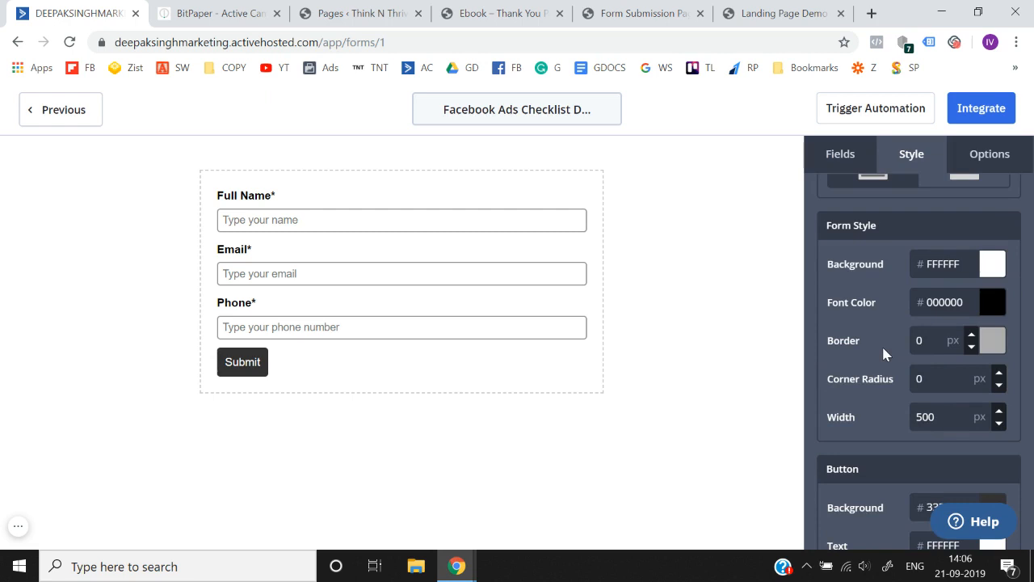
{"action": "scroll", "coordinate": [883, 349], "scroll_direction": "down", "scroll_amount": 4}
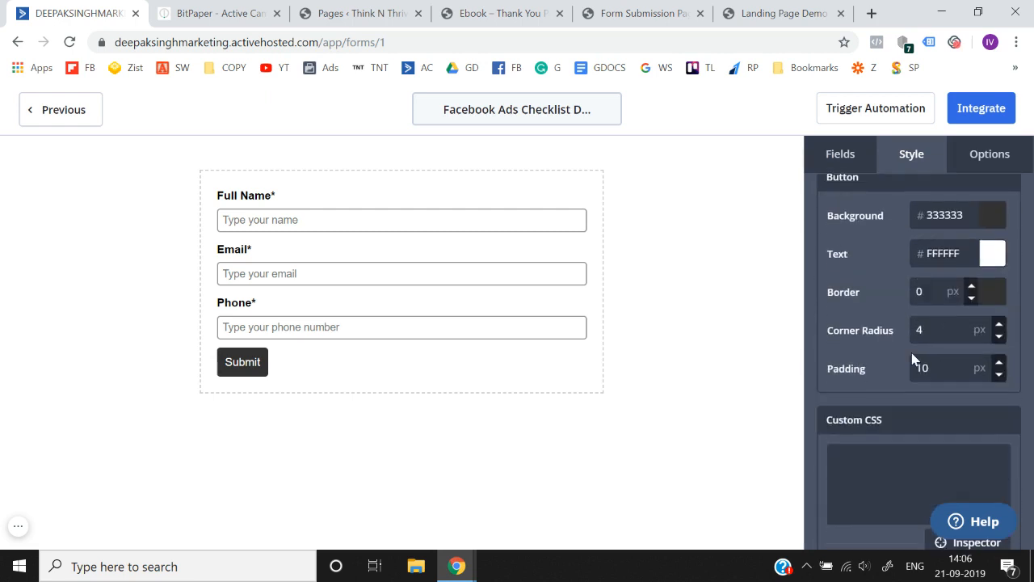
{"action": "left_click", "coordinate": [999, 215]}
{"action": "left_click", "coordinate": [925, 275]}
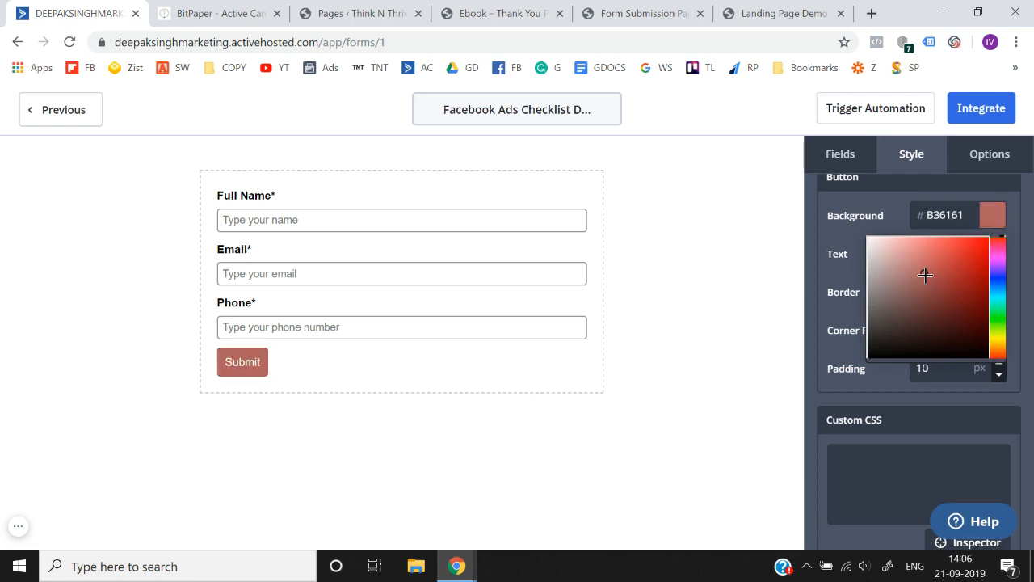
{"action": "left_click", "coordinate": [963, 250]}
{"action": "left_click", "coordinate": [999, 274]}
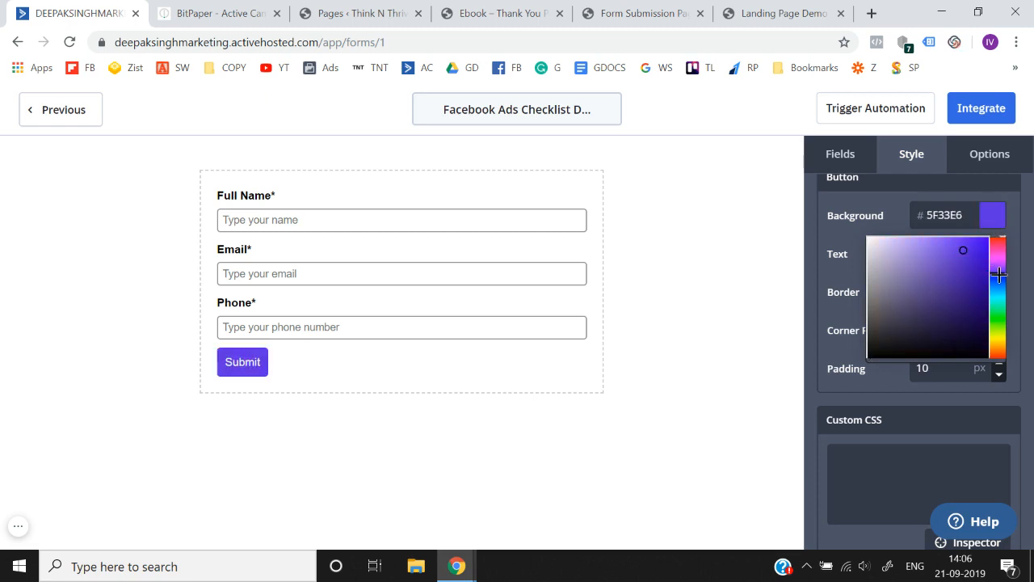
{"action": "left_click", "coordinate": [830, 323]}
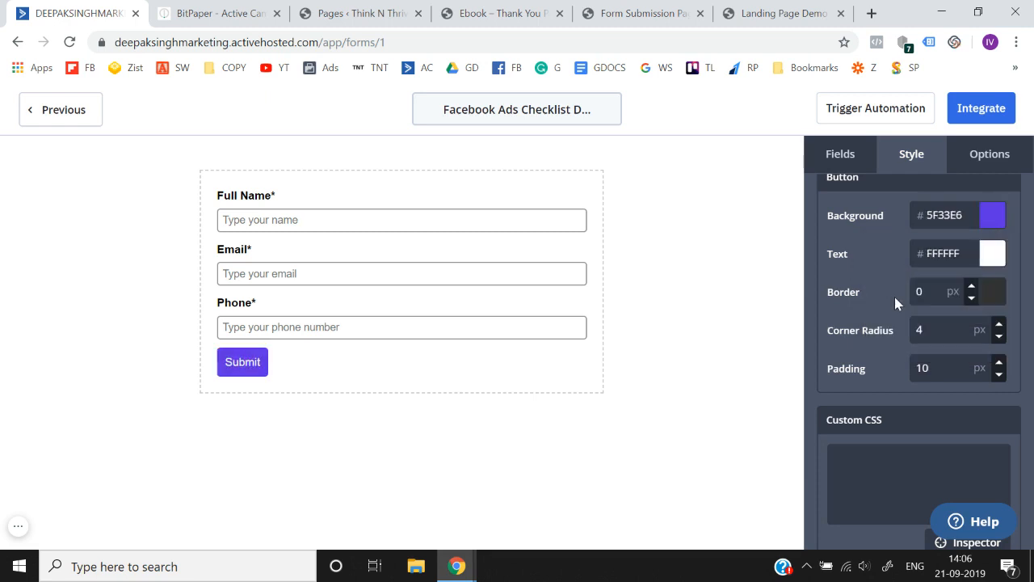
{"action": "left_click", "coordinate": [972, 286]}
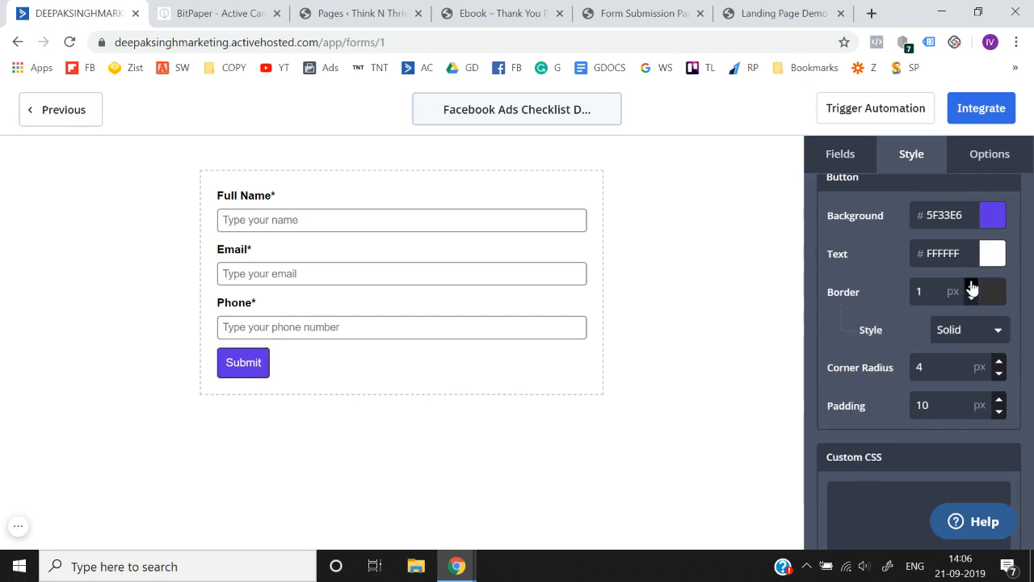
- Remove the Submit button's border by setting it to 0 px and increase the button's padding to 18 px
{"action": "left_click", "coordinate": [972, 286]}
{"action": "left_click", "coordinate": [974, 297]}
{"action": "left_click", "coordinate": [973, 297]}
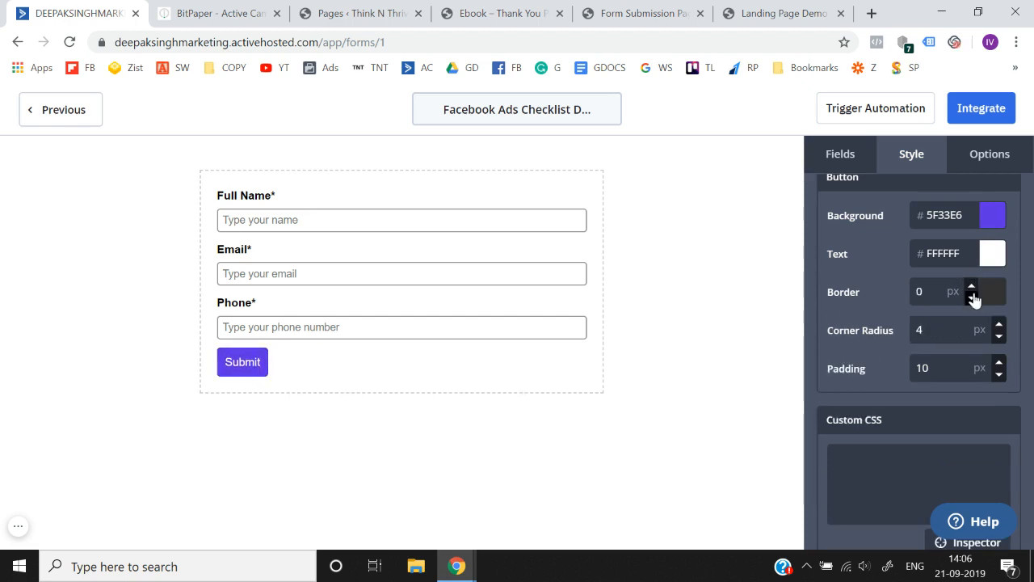
{"action": "left_click", "coordinate": [999, 364]}
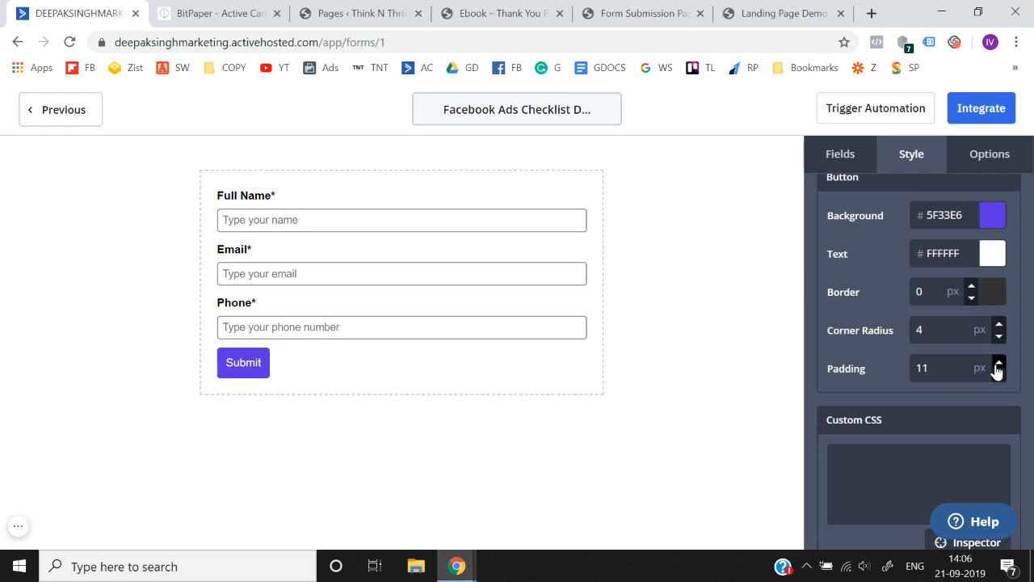
{"action": "left_click", "coordinate": [999, 363]}
{"action": "left_click", "coordinate": [999, 364]}
{"action": "left_click", "coordinate": [999, 363]}
{"action": "left_click", "coordinate": [999, 363]}
{"action": "left_click", "coordinate": [999, 364]}
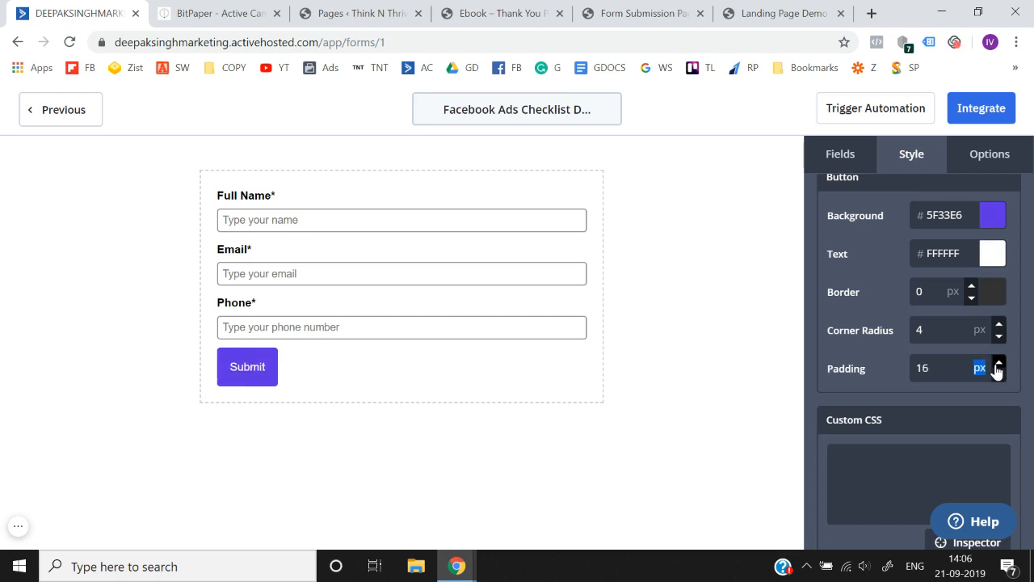
{"action": "left_click", "coordinate": [998, 363]}
{"action": "left_click", "coordinate": [998, 363]}
- Review the form's layout, form, button and miscellaneous style settings, along with its form action and advanced options
{"action": "scroll", "coordinate": [903, 307], "scroll_direction": "up", "scroll_amount": 2}
{"action": "scroll", "coordinate": [901, 298], "scroll_direction": "up", "scroll_amount": 2}
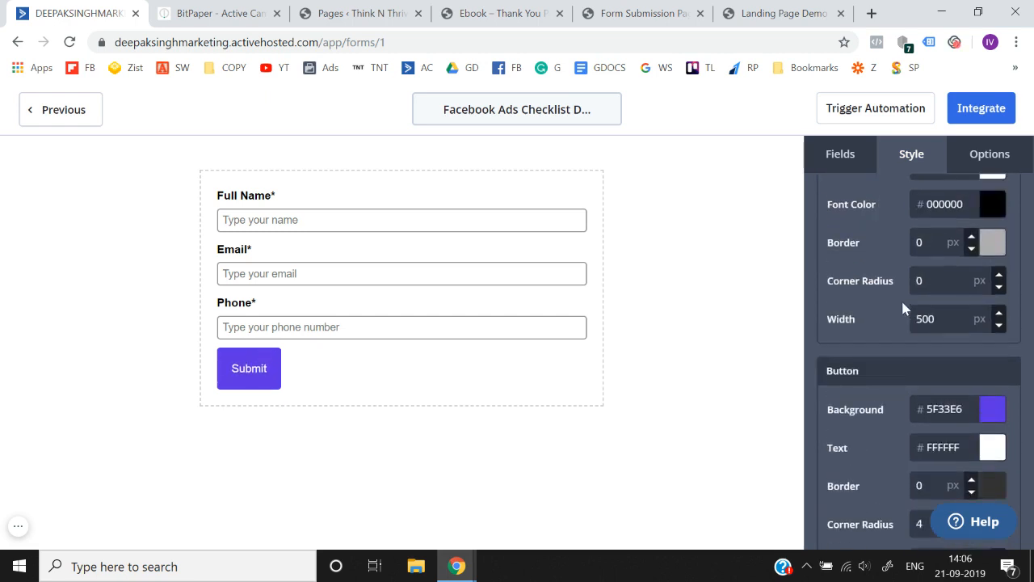
{"action": "scroll", "coordinate": [898, 316], "scroll_direction": "down", "scroll_amount": 1}
{"action": "scroll", "coordinate": [900, 324], "scroll_direction": "up", "scroll_amount": 1}
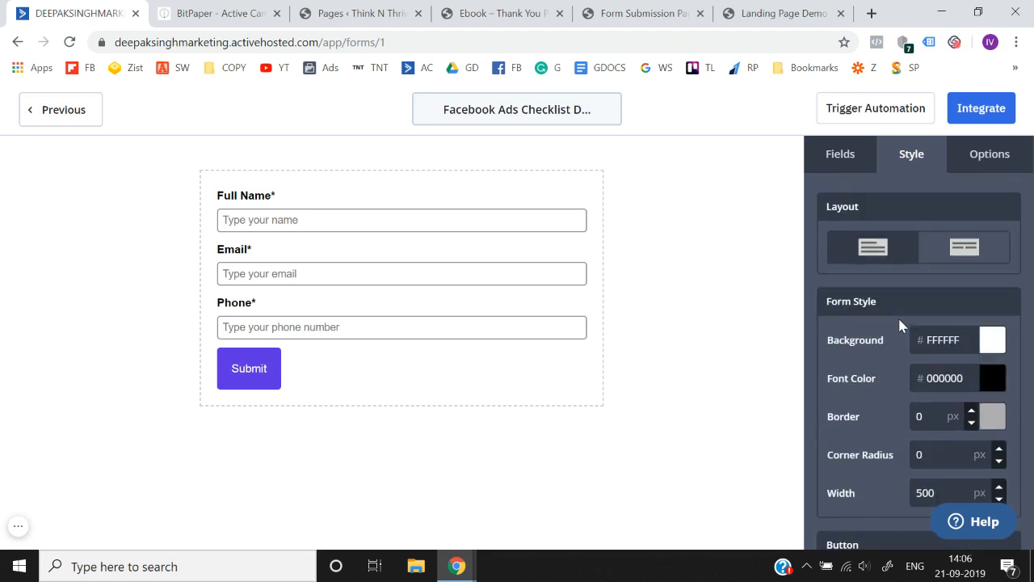
{"action": "scroll", "coordinate": [899, 324], "scroll_direction": "down", "scroll_amount": 1}
{"action": "scroll", "coordinate": [982, 386], "scroll_direction": "down", "scroll_amount": 1}
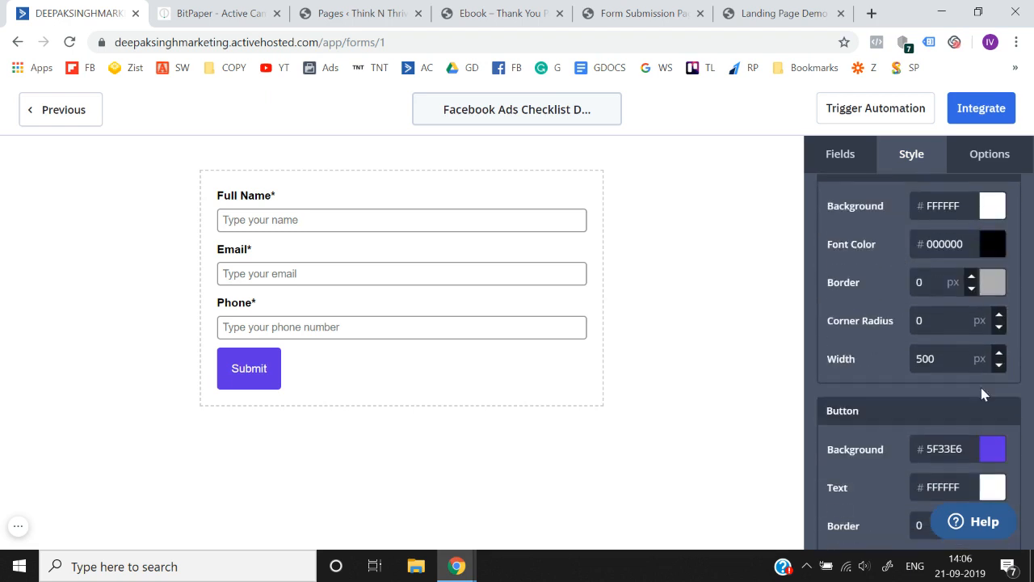
{"action": "scroll", "coordinate": [978, 368], "scroll_direction": "up", "scroll_amount": 2}
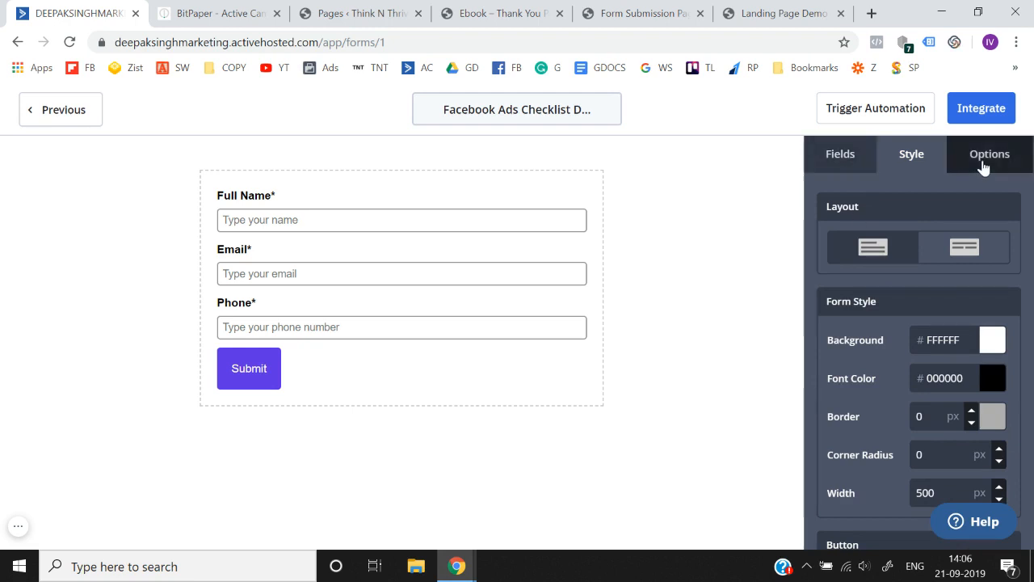
{"action": "left_click", "coordinate": [988, 155]}
{"action": "left_click", "coordinate": [926, 158]}
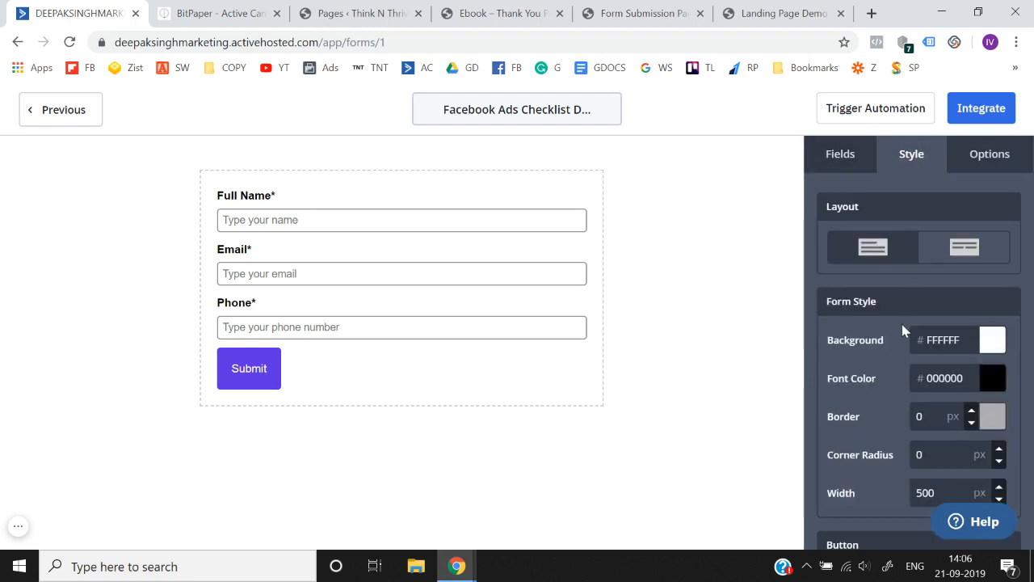
{"action": "scroll", "coordinate": [904, 331], "scroll_direction": "down", "scroll_amount": 3}
{"action": "scroll", "coordinate": [905, 331], "scroll_direction": "up", "scroll_amount": 3}
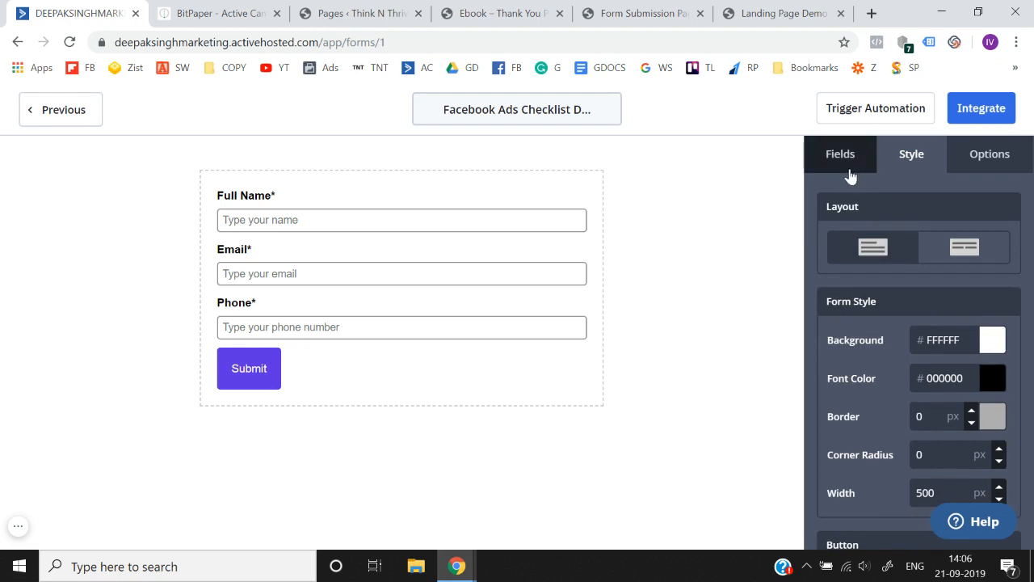
{"action": "scroll", "coordinate": [914, 379], "scroll_direction": "down", "scroll_amount": 6}
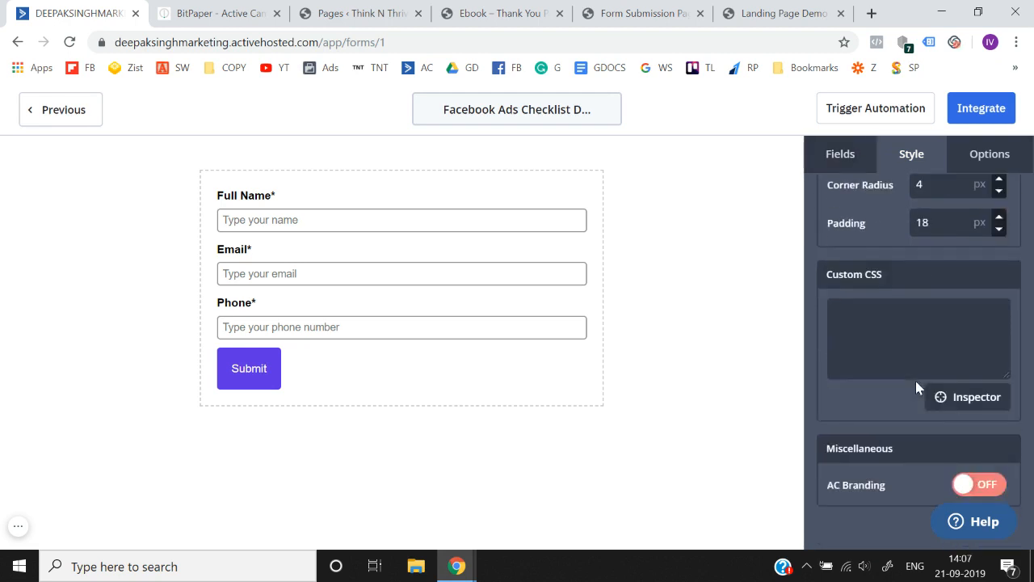
{"action": "scroll", "coordinate": [915, 377], "scroll_direction": "up", "scroll_amount": 8}
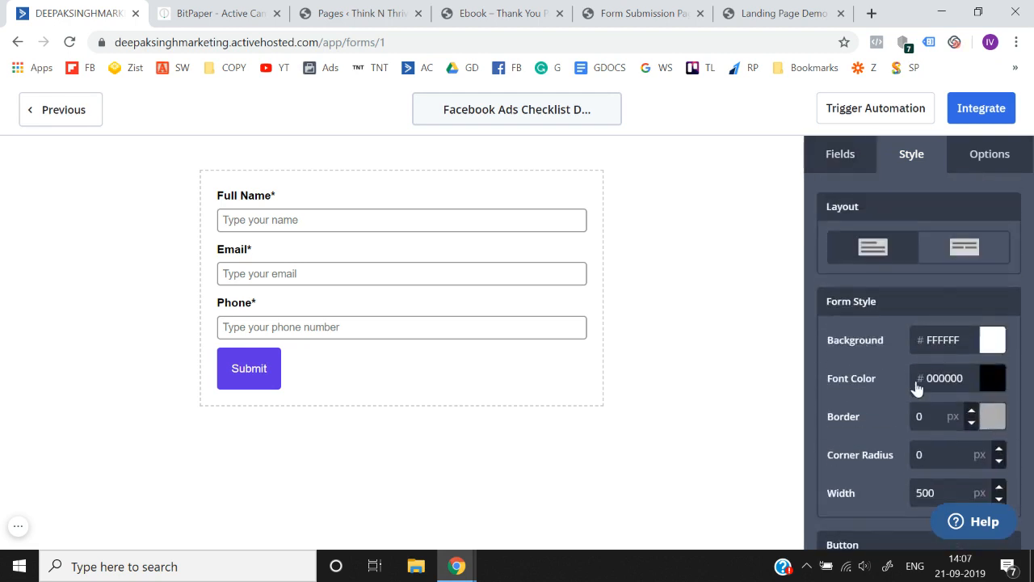
{"action": "left_click", "coordinate": [987, 157]}
{"action": "scroll", "coordinate": [931, 282], "scroll_direction": "down", "scroll_amount": 5}
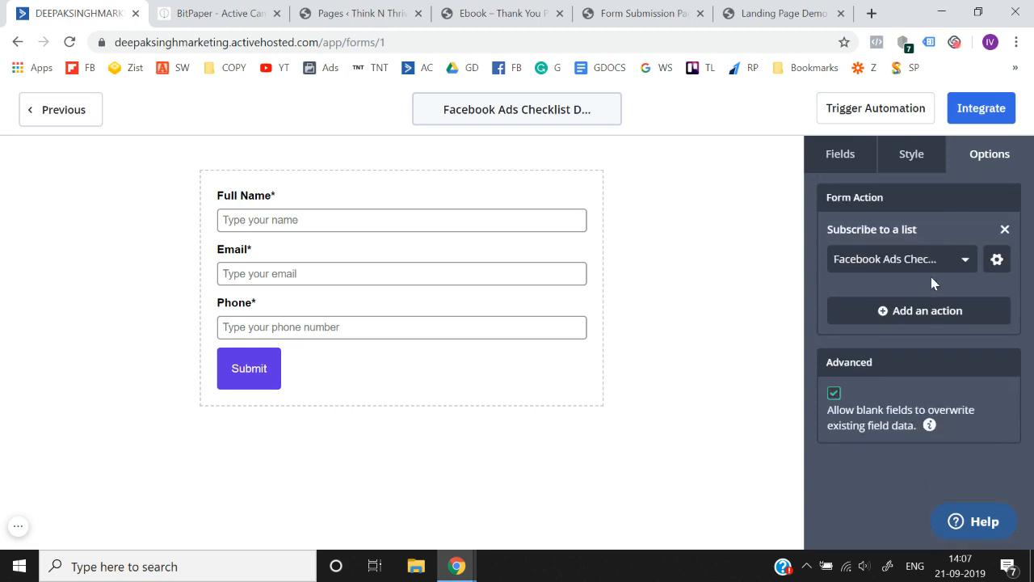
{"action": "scroll", "coordinate": [931, 277], "scroll_direction": "up", "scroll_amount": 5}
{"action": "left_click", "coordinate": [916, 159]}
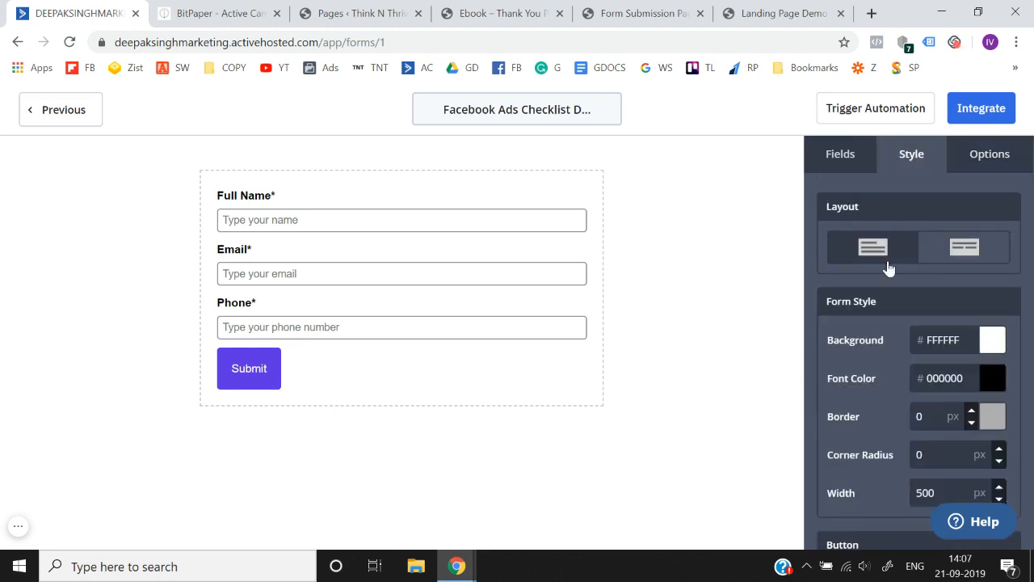
{"action": "scroll", "coordinate": [875, 342], "scroll_direction": "down", "scroll_amount": 5}
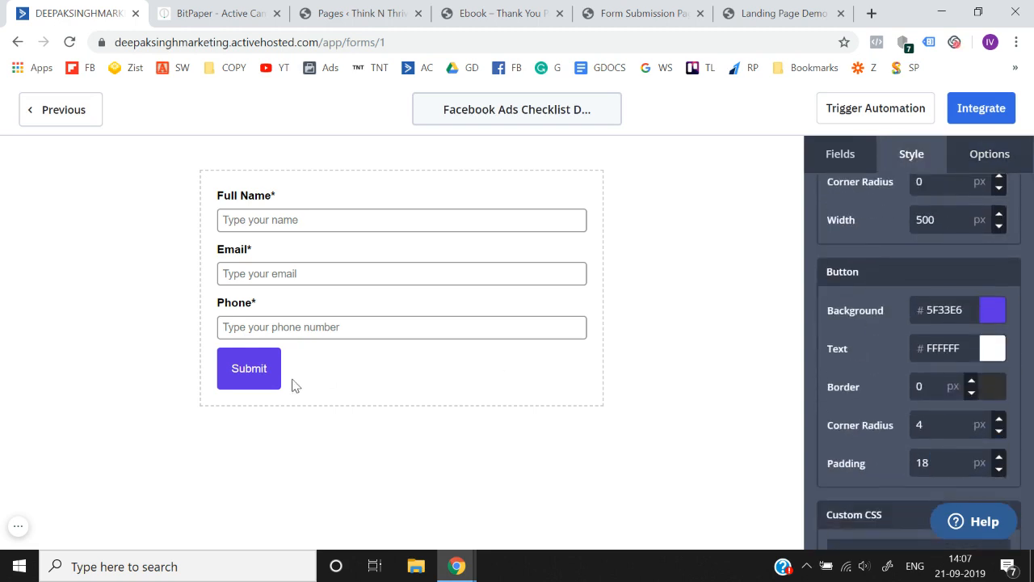
- Change the Submit button's label to "Yes! I need this Checklist."
{"action": "left_click", "coordinate": [247, 371]}
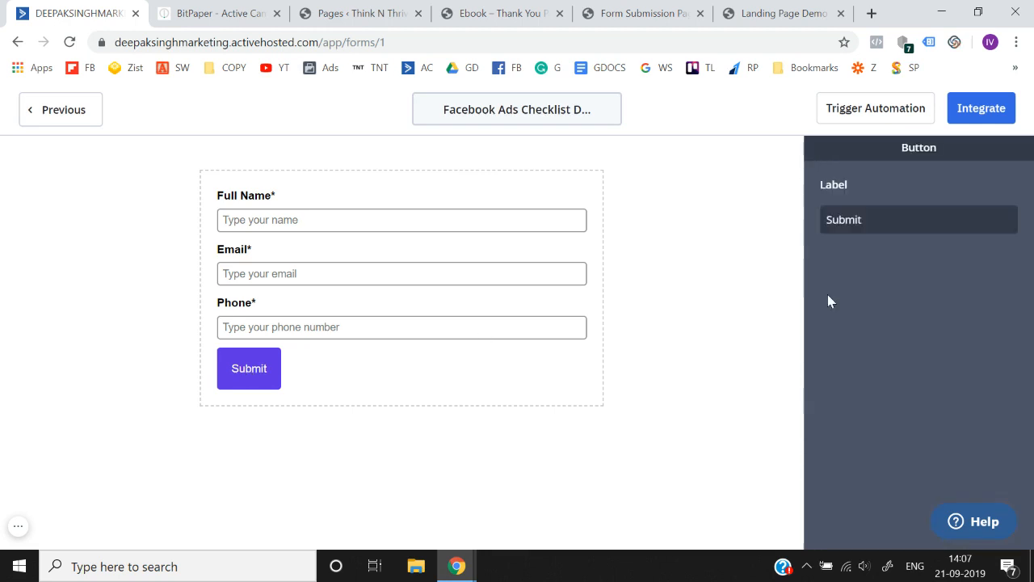
{"action": "left_click", "coordinate": [887, 221]}
{"action": "key", "text": "ctrl+a"}
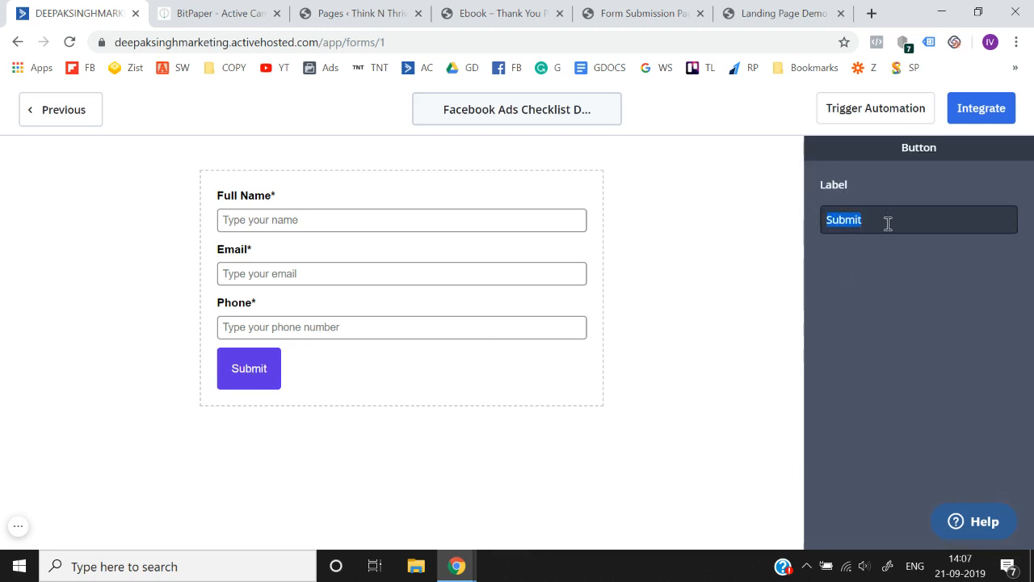
{"action": "type", "text": "Yes"}
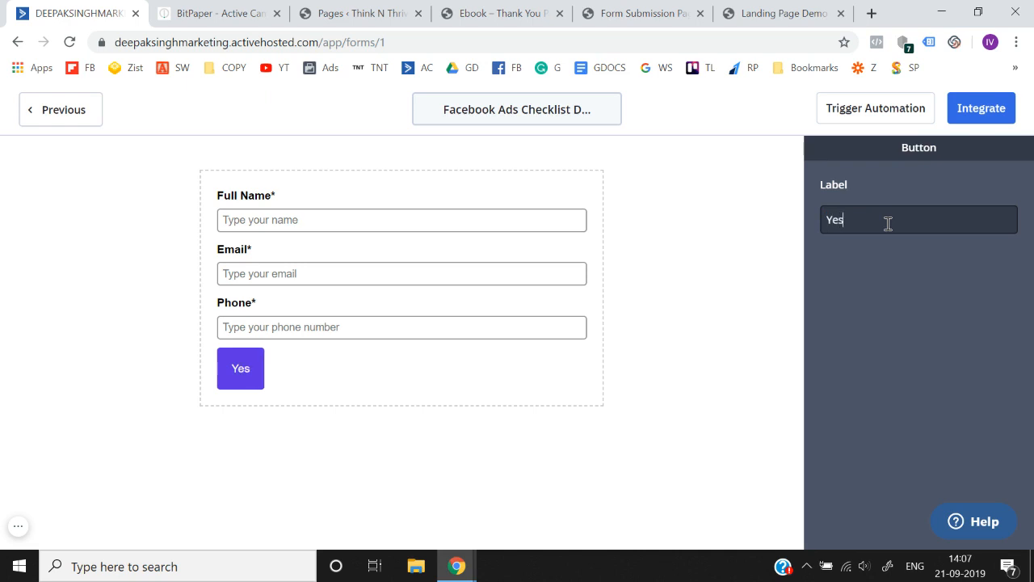
{"action": "type", "text": "! I need "}
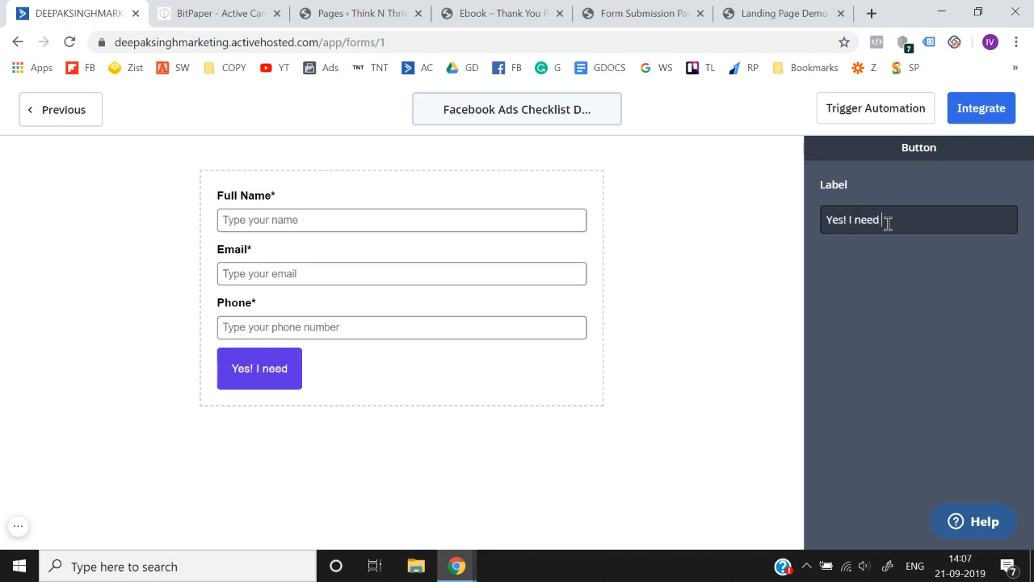
{"action": "type", "text": "this Chec"}
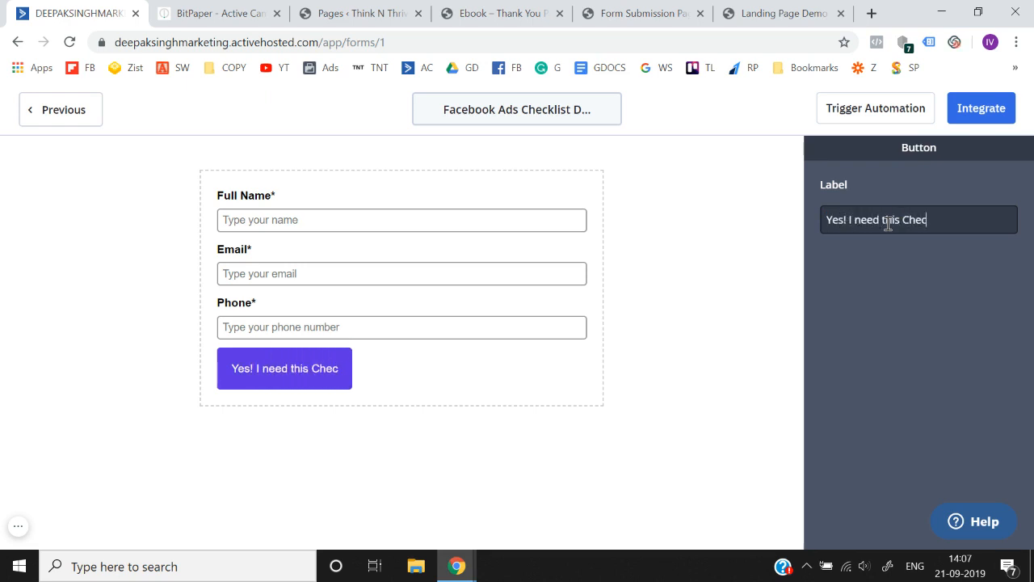
{"action": "type", "text": "klist"}
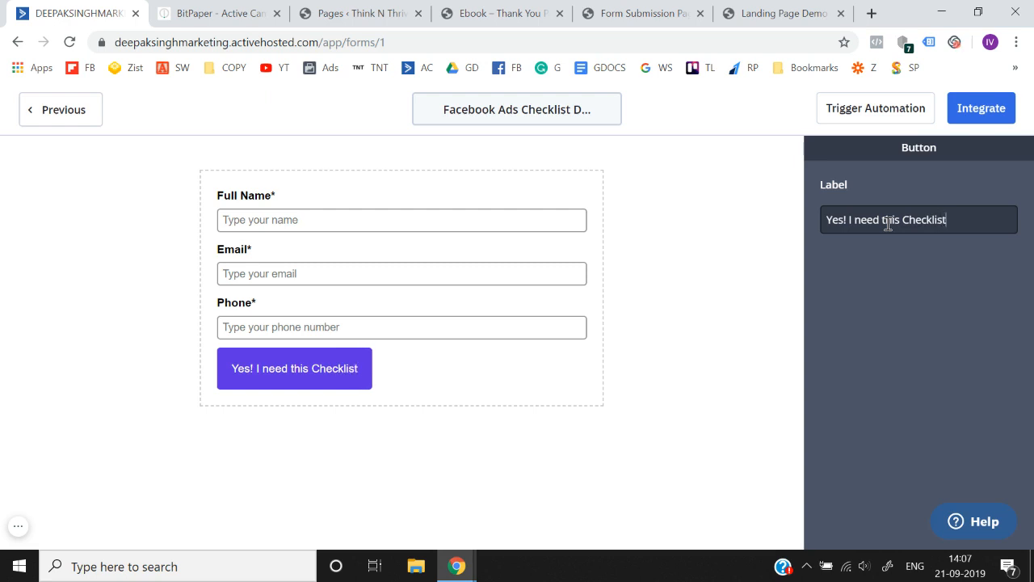
{"action": "type", "text": "."}
{"action": "left_click", "coordinate": [899, 315]}
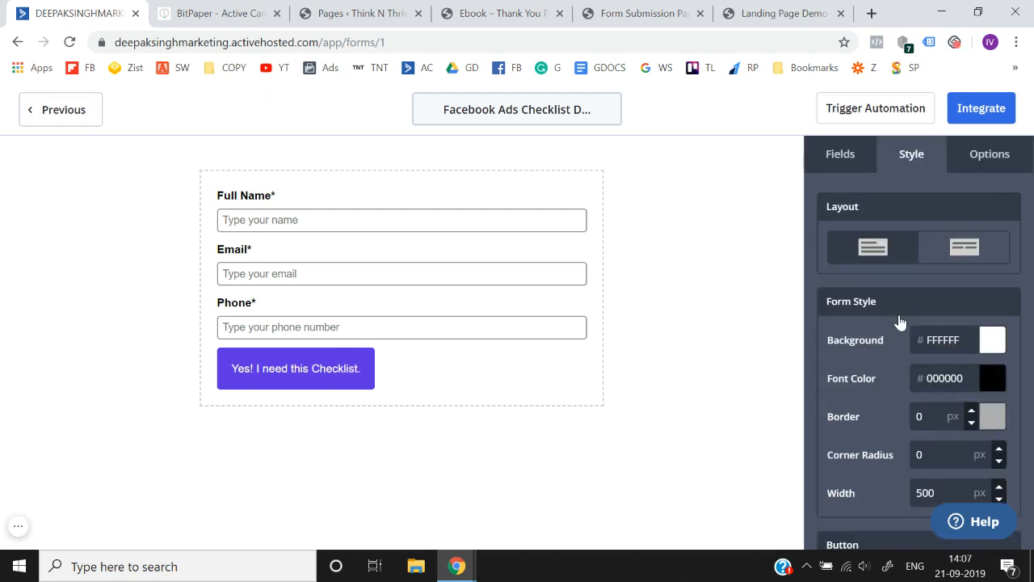
- Check the form's On Submit options, copy the web address of the Ebook thank-you page and return to the form editor
{"action": "left_click", "coordinate": [984, 164]}
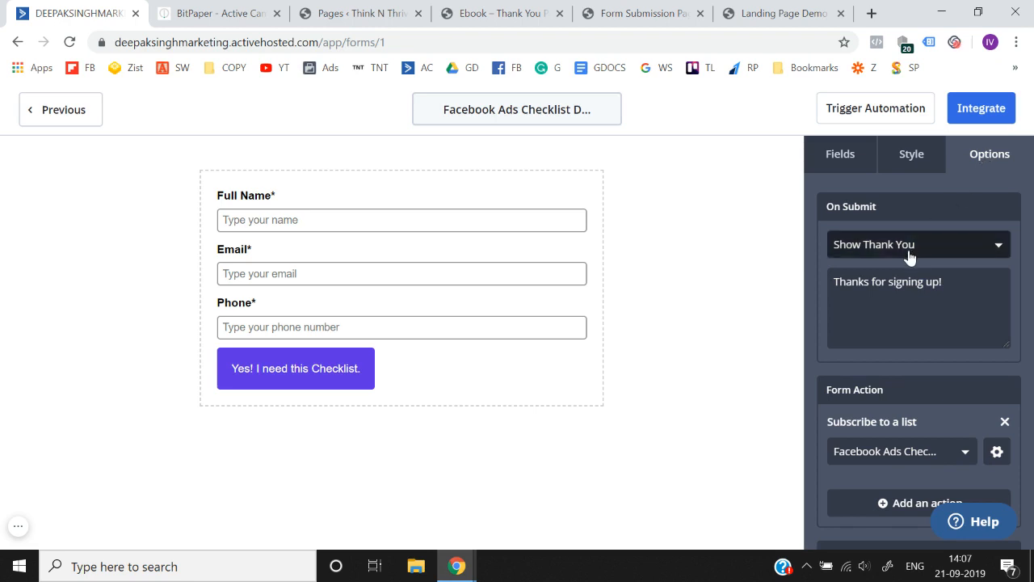
{"action": "left_click", "coordinate": [543, 13]}
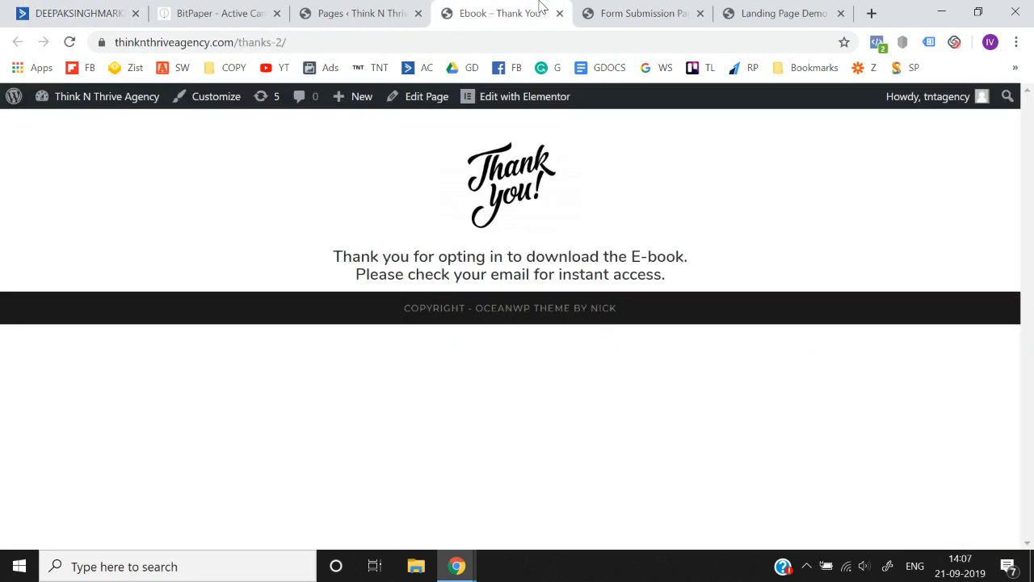
{"action": "left_click", "coordinate": [621, 41]}
{"action": "key", "text": "ctrl+c"}
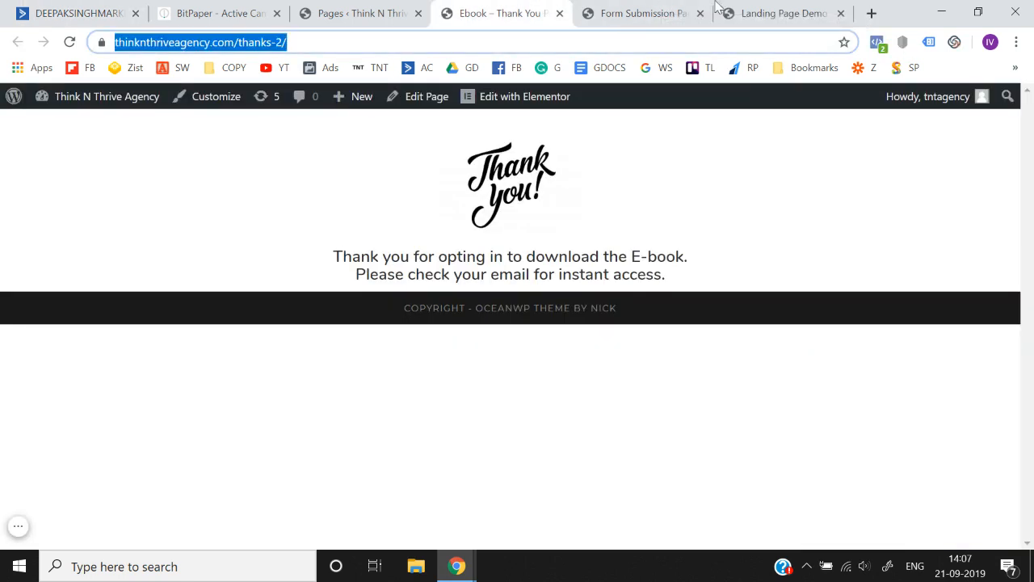
{"action": "left_click", "coordinate": [769, 9]}
{"action": "left_click", "coordinate": [84, 5]}
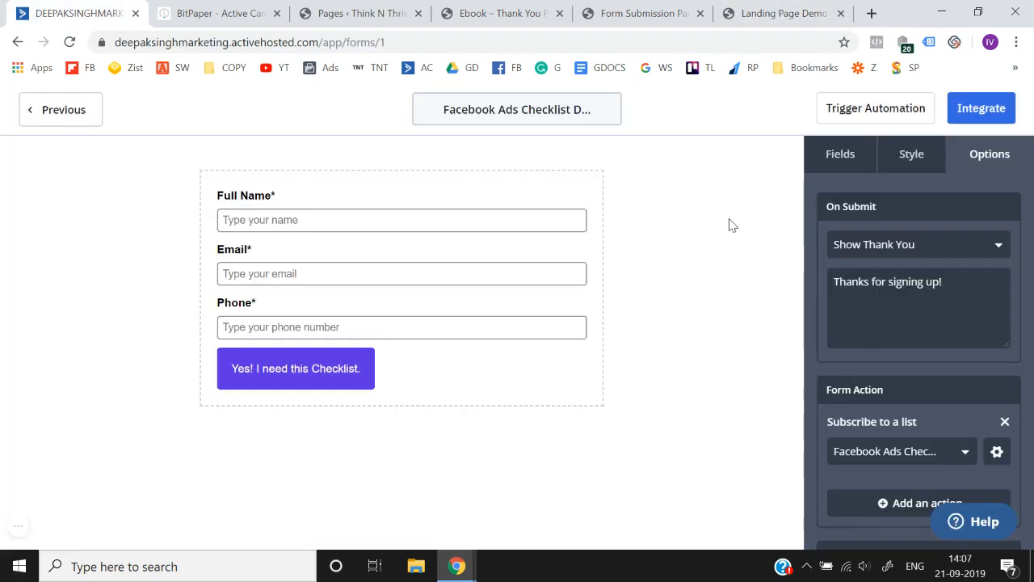
{"action": "left_click", "coordinate": [942, 252]}
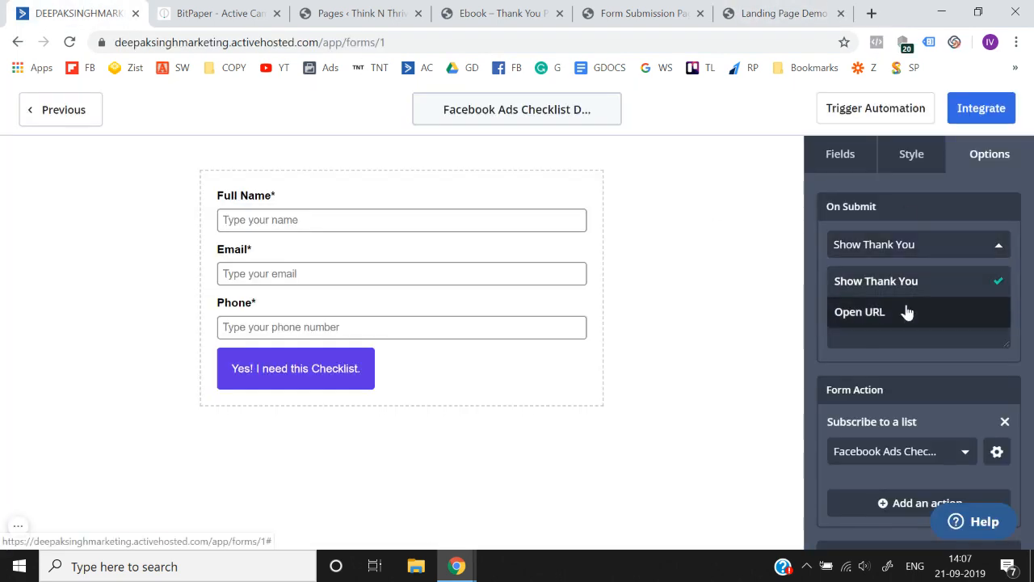
{"action": "left_click", "coordinate": [905, 312]}
{"action": "left_click", "coordinate": [922, 297]}
{"action": "key", "text": "ctrl+v"}
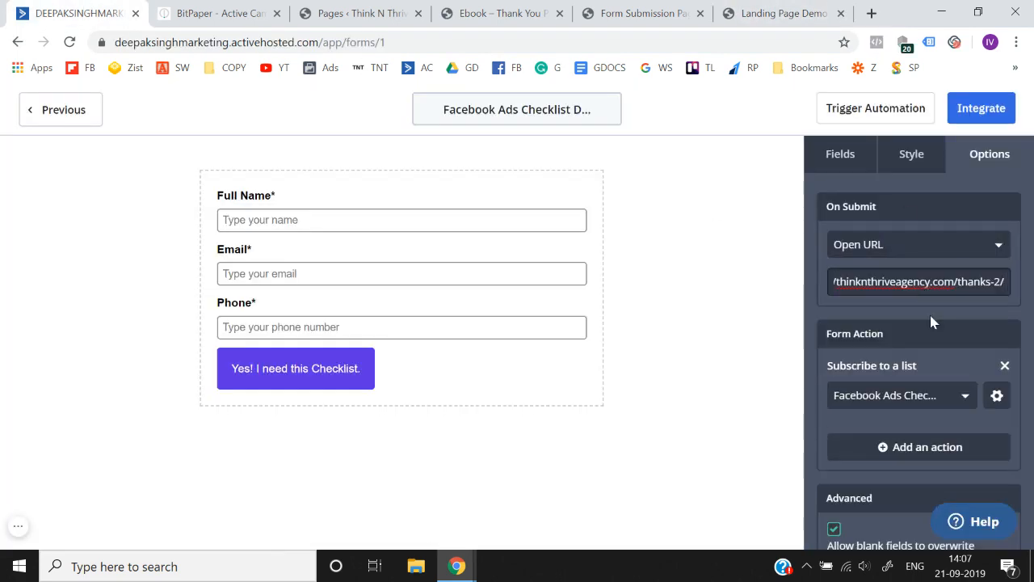
{"action": "left_click", "coordinate": [929, 312]}
- Turn off Opt-in Confirmation for the form action that subscribes to the Facebook Ads Checklist list and save it
{"action": "scroll", "coordinate": [929, 312], "scroll_direction": "down", "scroll_amount": 2}
{"action": "scroll", "coordinate": [889, 380], "scroll_direction": "up", "scroll_amount": 1}
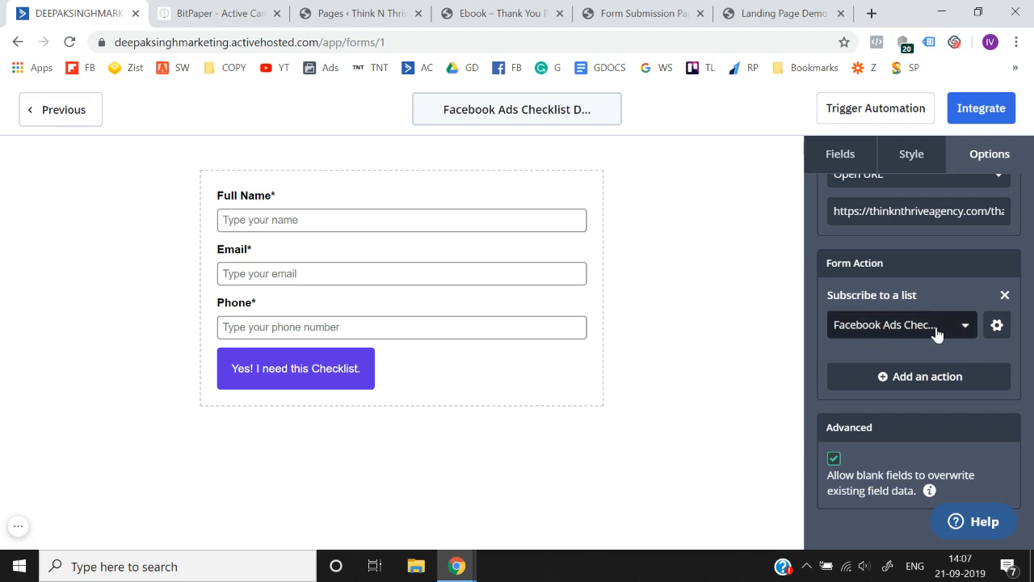
{"action": "left_click", "coordinate": [999, 330]}
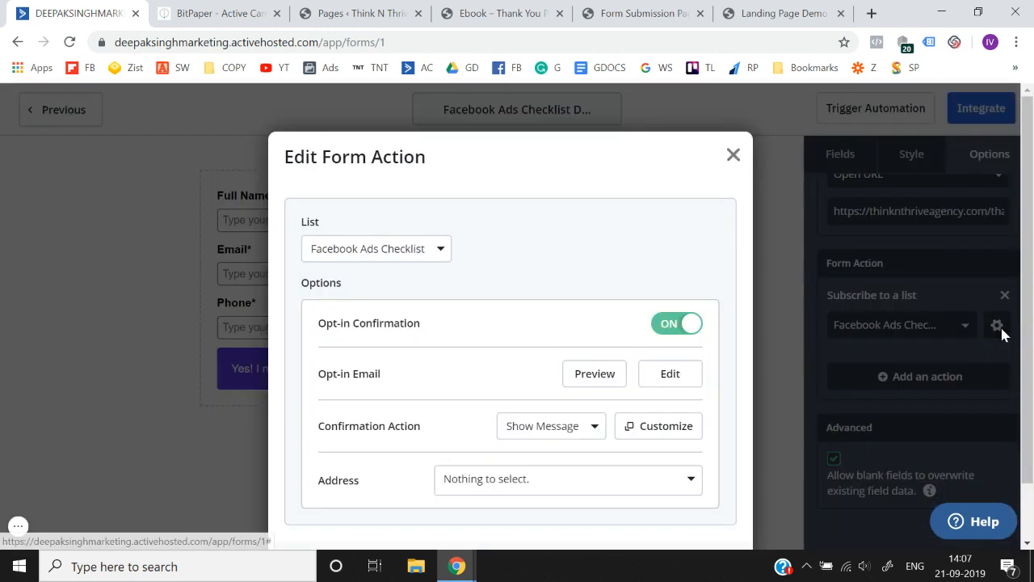
{"action": "scroll", "coordinate": [478, 297], "scroll_direction": "down", "scroll_amount": 1}
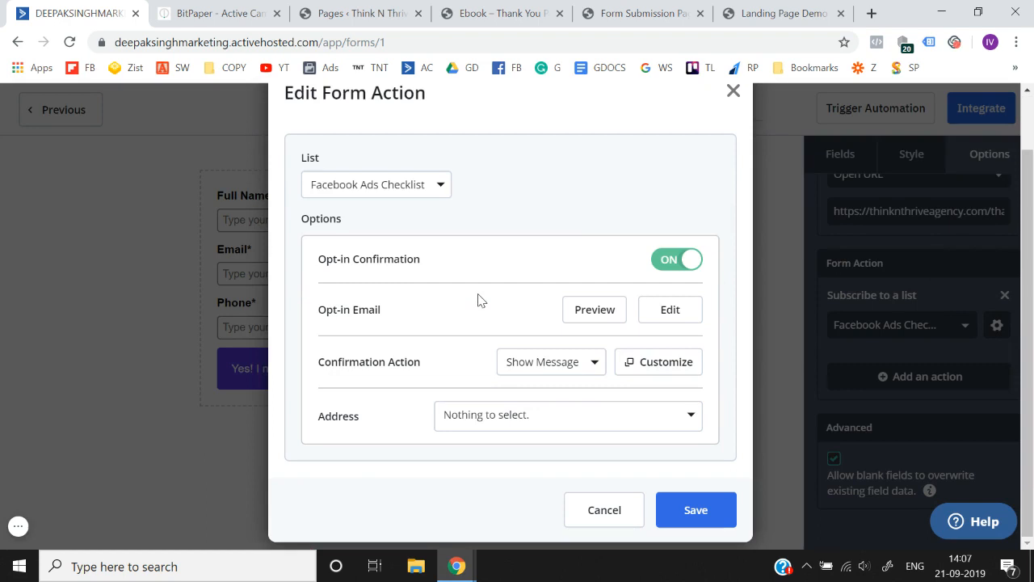
{"action": "left_click", "coordinate": [669, 260]}
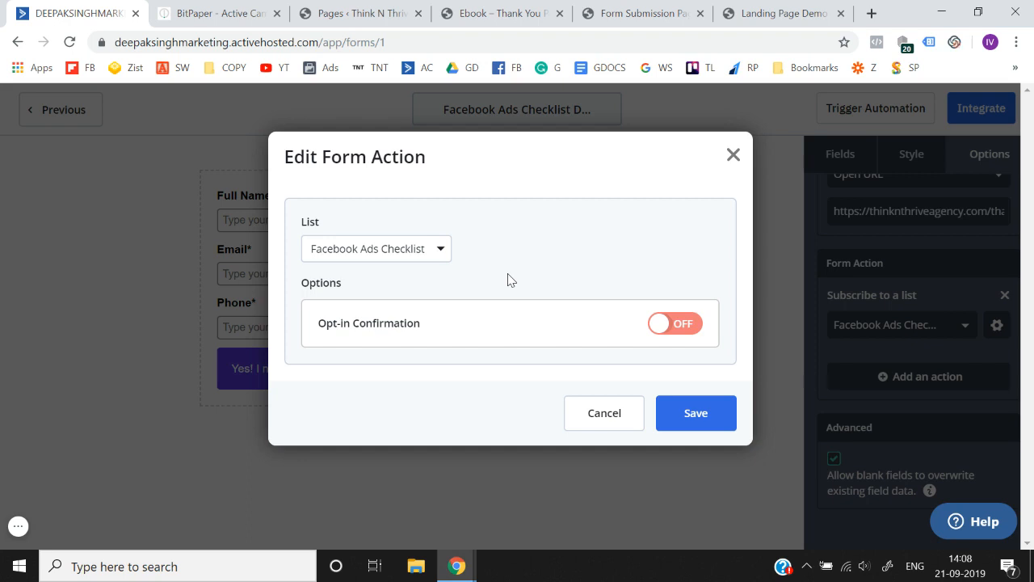
{"action": "left_click", "coordinate": [693, 411]}
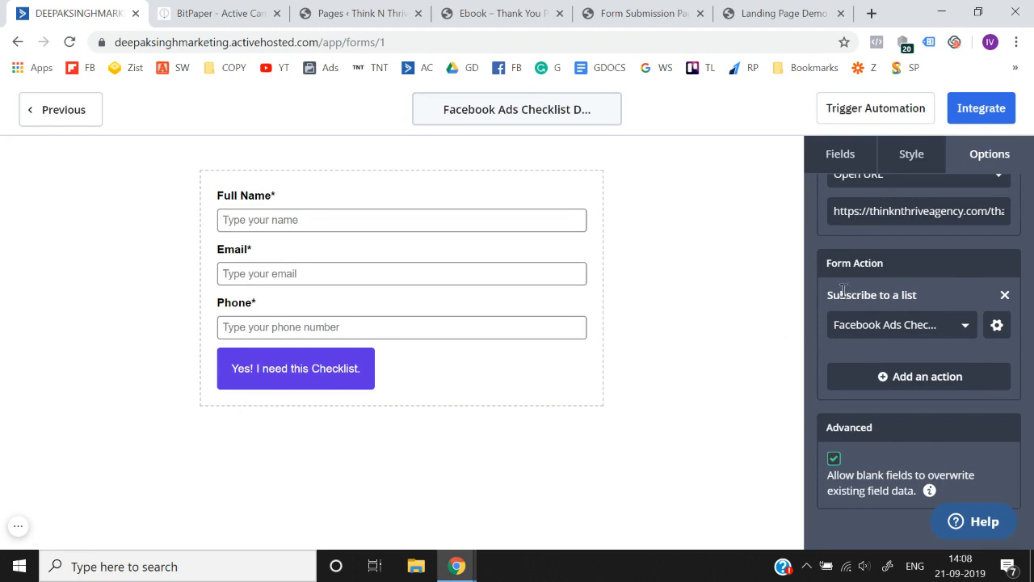
- Open the integration options of the Facebook Ads Checklist Download Form and copy its Simple Embed code
{"action": "scroll", "coordinate": [952, 189], "scroll_direction": "up", "scroll_amount": 1}
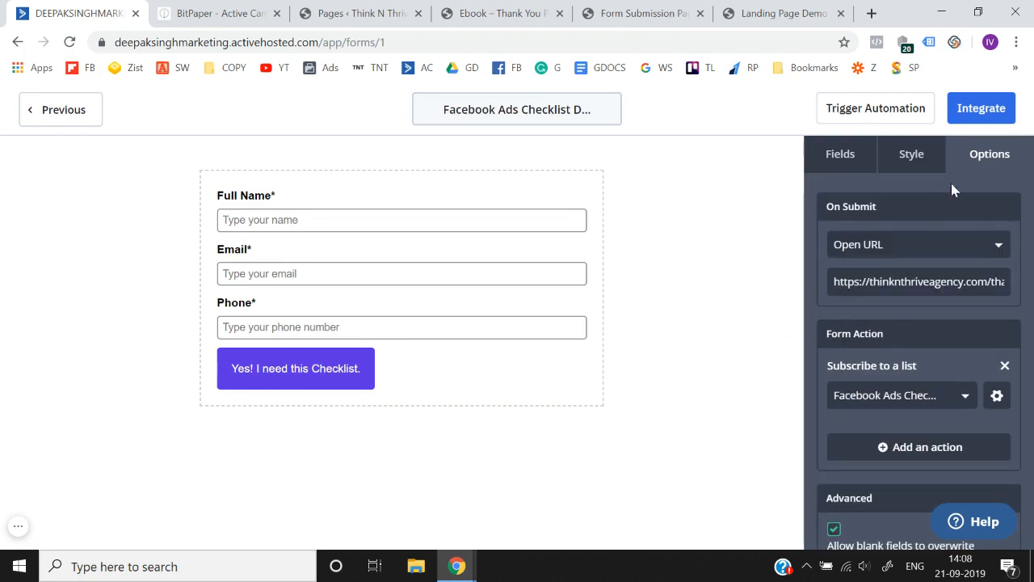
{"action": "left_click", "coordinate": [981, 123]}
{"action": "scroll", "coordinate": [678, 358], "scroll_direction": "down", "scroll_amount": 1}
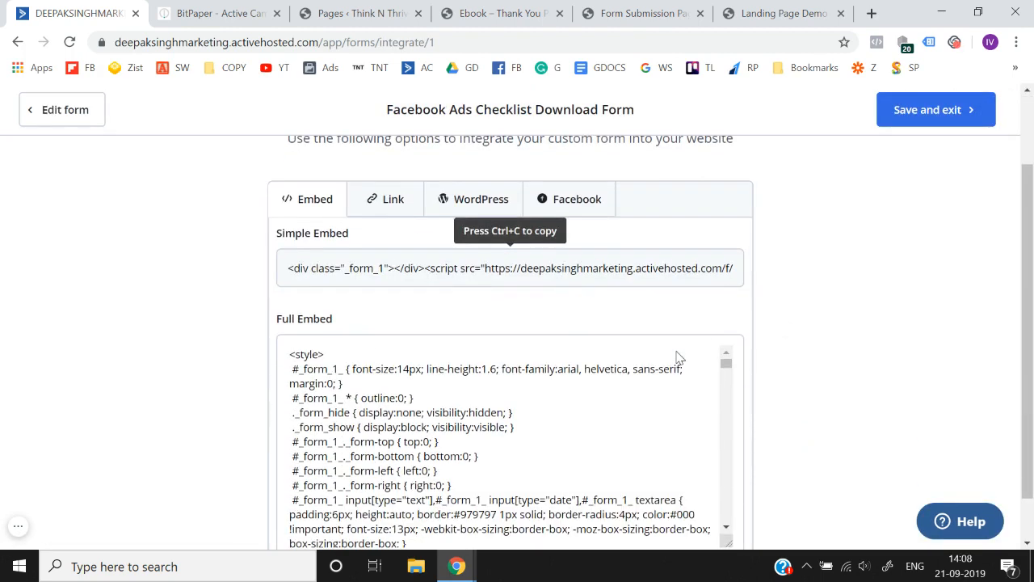
{"action": "left_click", "coordinate": [507, 269]}
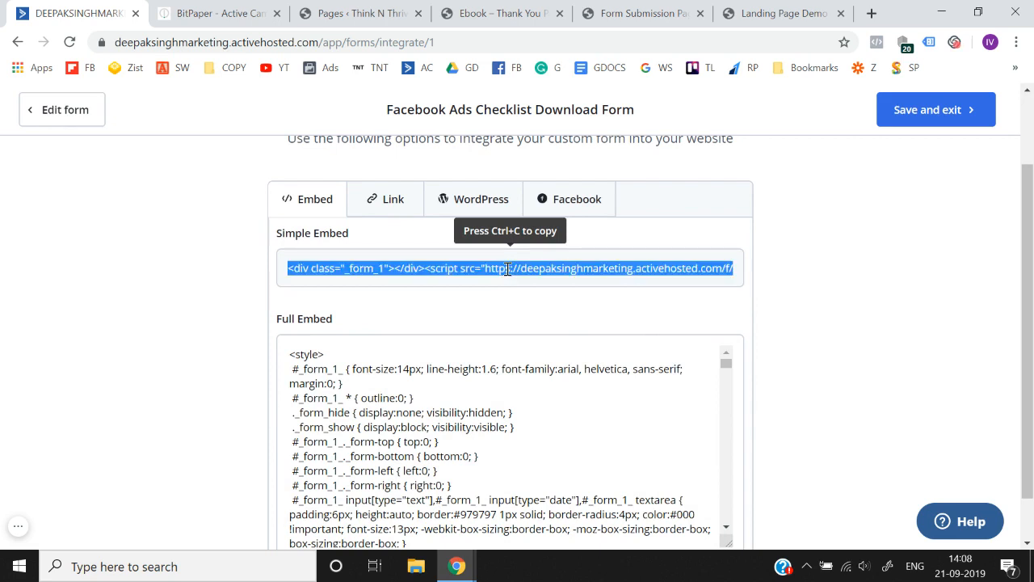
- Open the Form Submission Page in Elementor and add a single-column section below the heading
{"action": "left_click", "coordinate": [481, 8]}
{"action": "left_click", "coordinate": [594, 8]}
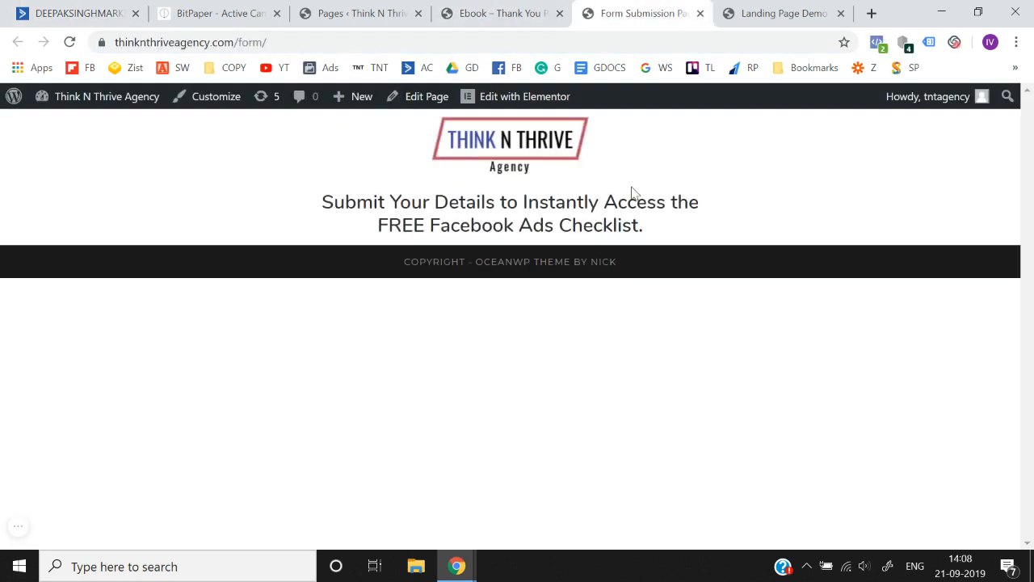
{"action": "left_click", "coordinate": [522, 98]}
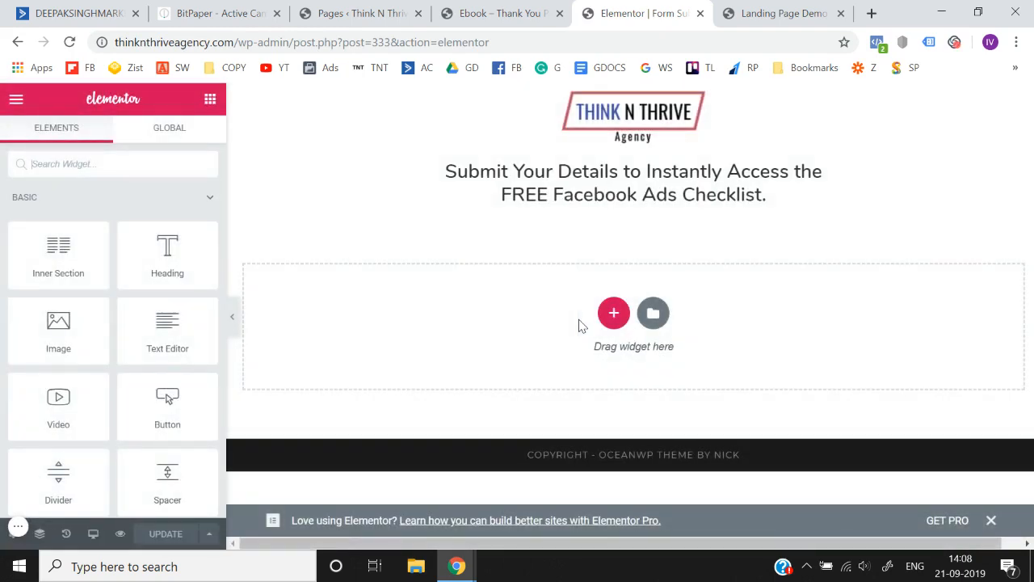
{"action": "left_click", "coordinate": [614, 314]}
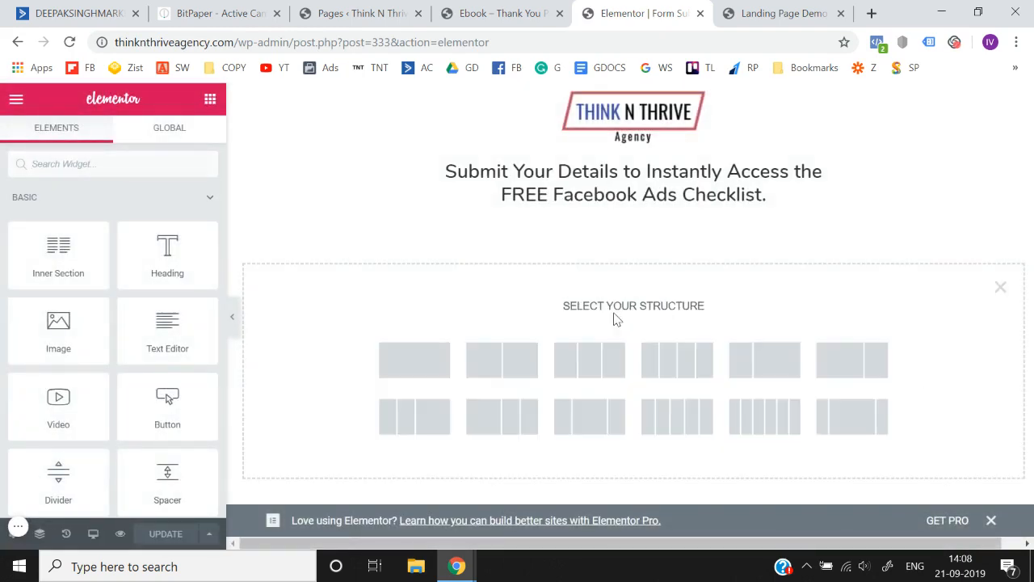
{"action": "left_click", "coordinate": [414, 360]}
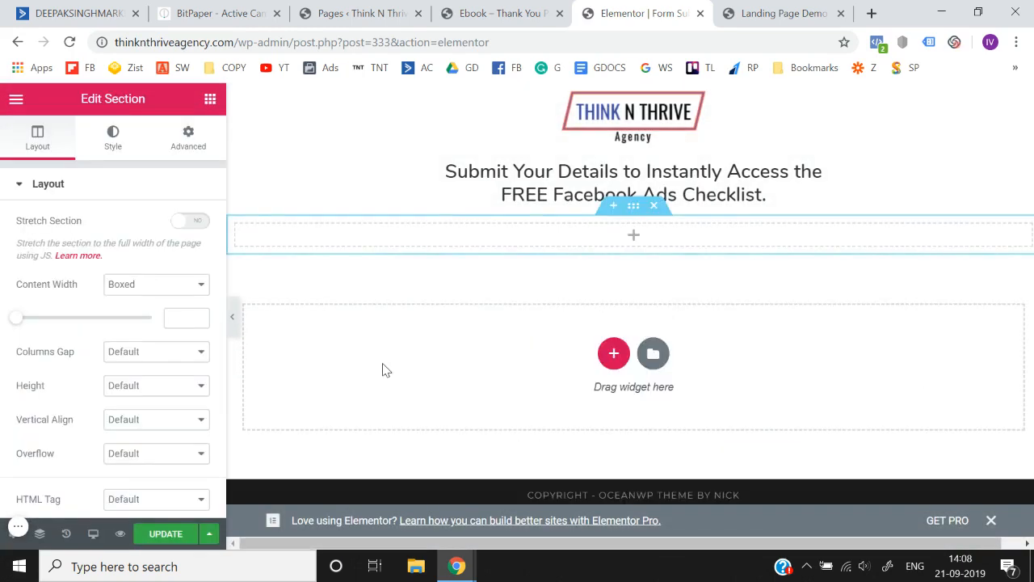
- Place an HTML widget in the new section, paste the form's embed code into it and update the page
{"action": "left_click", "coordinate": [210, 100]}
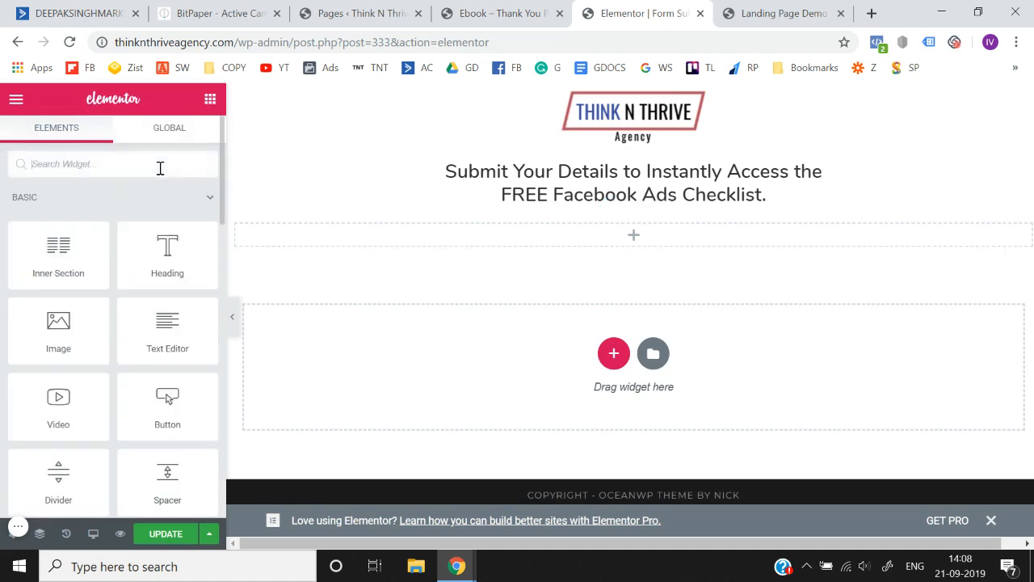
{"action": "type", "text": "ht"}
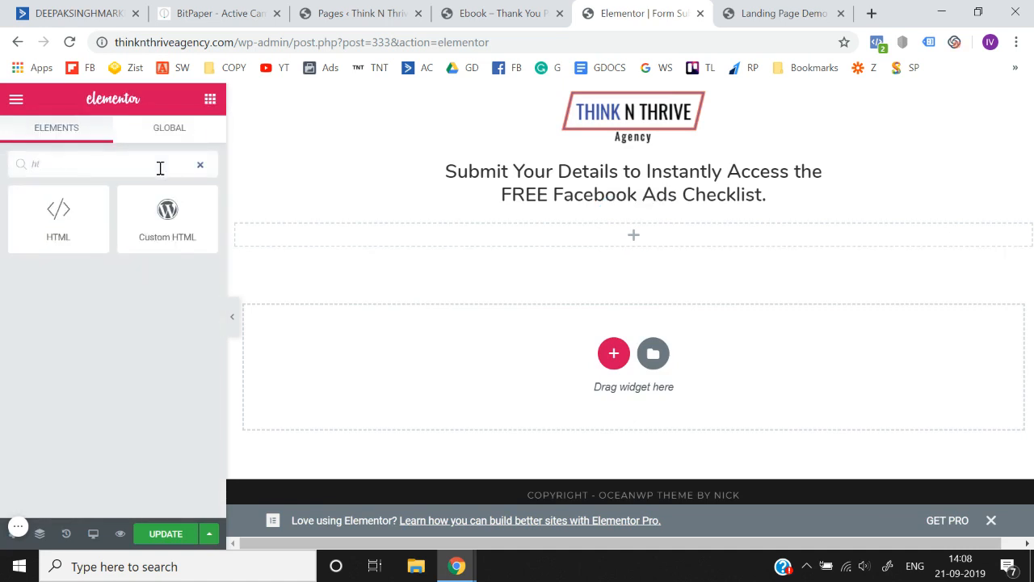
{"action": "left_click_drag", "start_coordinate": [58, 214], "coordinate": [630, 236]}
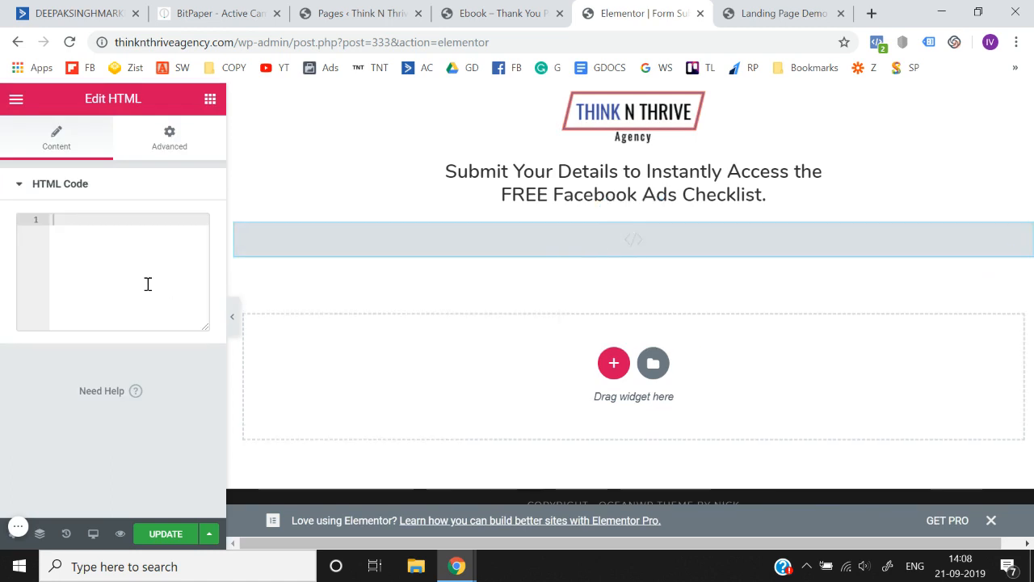
{"action": "type", "text": "<div class=\"_form_1\"></div><script src=\"https://deepaksinghmarketing.activehosted.com/f/embed.php?id=1\" type=\"text/javascript\" charset=\"utf-8\"></script>"}
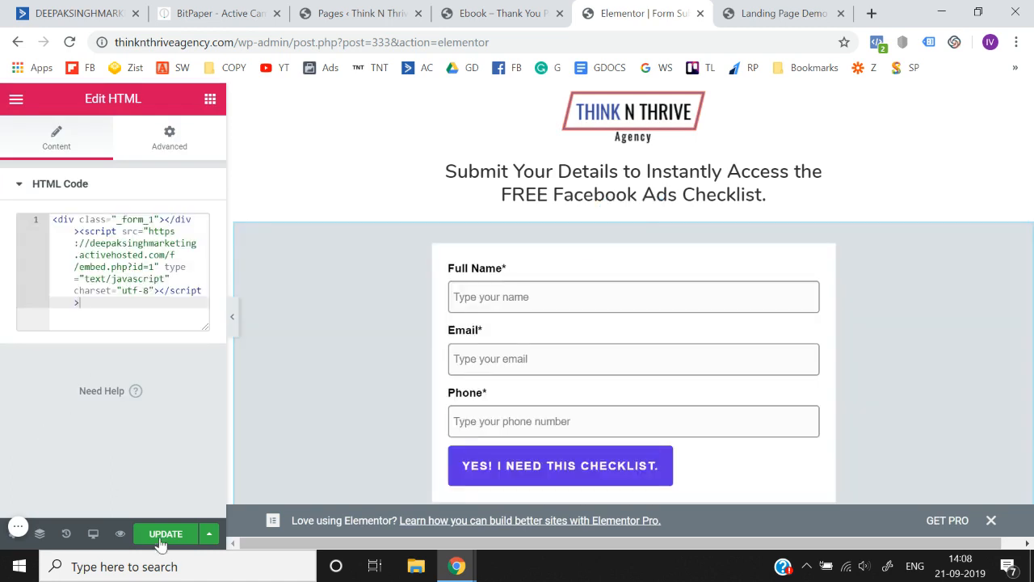
{"action": "left_click", "coordinate": [165, 535]}
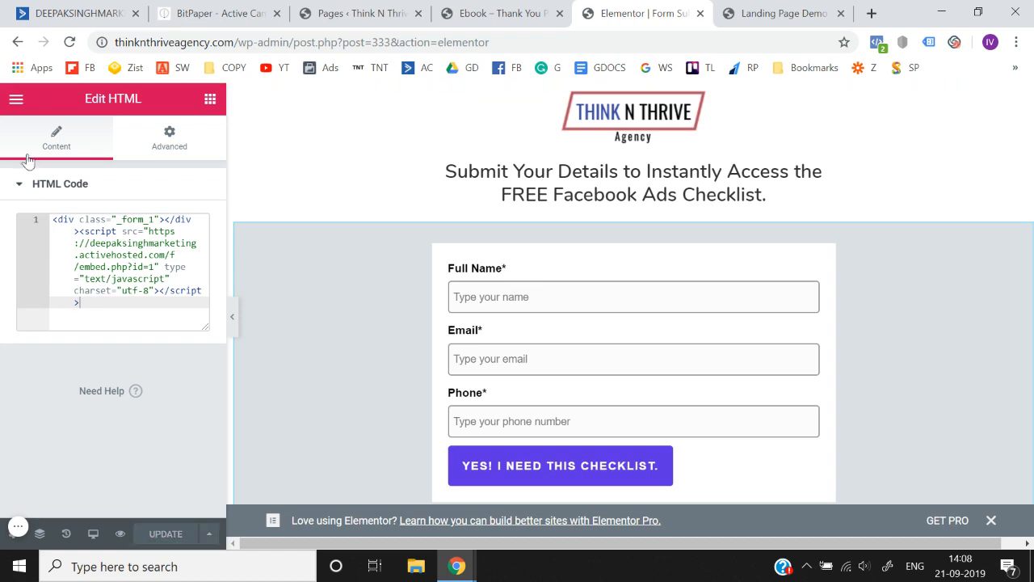
- Exit Elementor to the dashboard, open the live Form Submission Page in a new tab and close the page's edit tab
{"action": "left_click", "coordinate": [17, 99]}
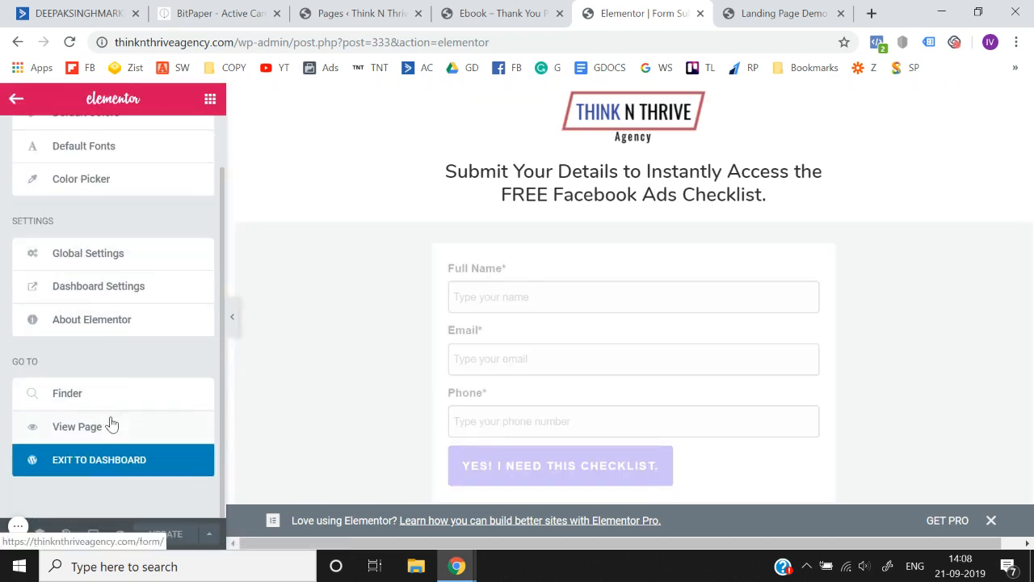
{"action": "left_click", "coordinate": [116, 461]}
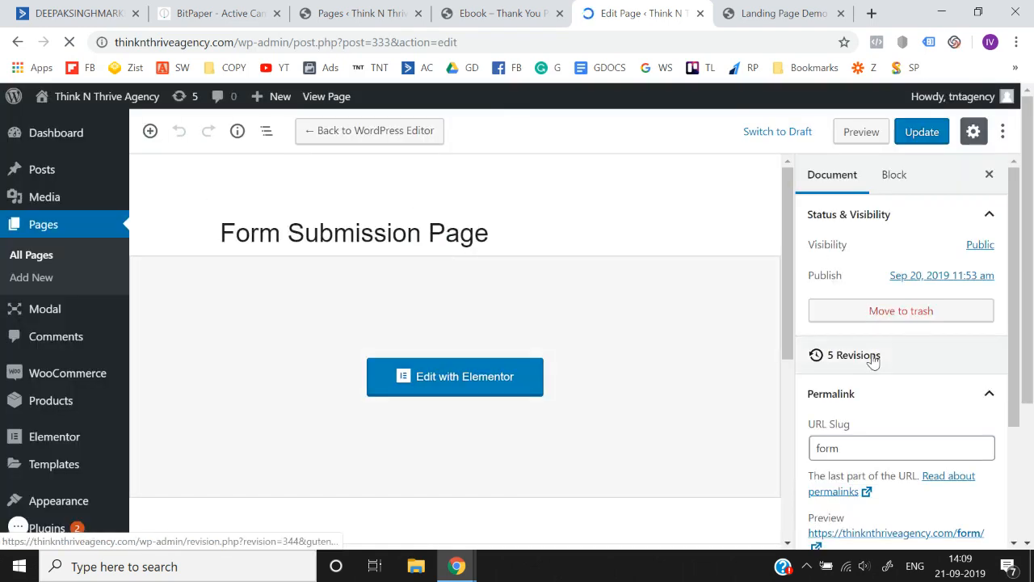
{"action": "scroll", "coordinate": [873, 361], "scroll_direction": "down", "scroll_amount": 2}
{"action": "right_click", "coordinate": [876, 371]}
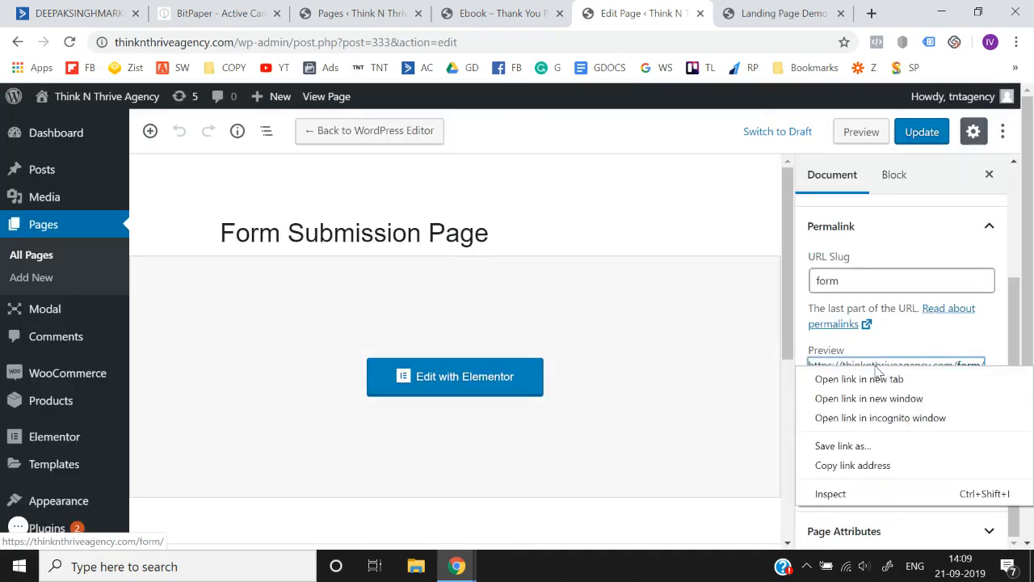
{"action": "left_click", "coordinate": [882, 376]}
{"action": "left_click", "coordinate": [686, 9]}
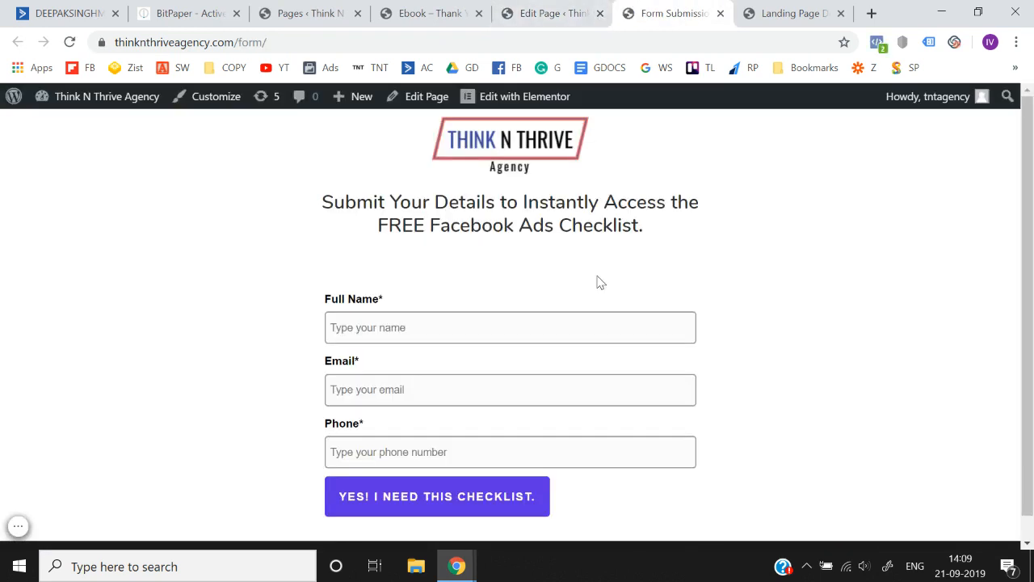
{"action": "left_click", "coordinate": [599, 13]}
- Test the landing page's "GIVE ME THE E-BOOK" button and copy the web address of the Form Submission Page
{"action": "left_click", "coordinate": [501, 13]}
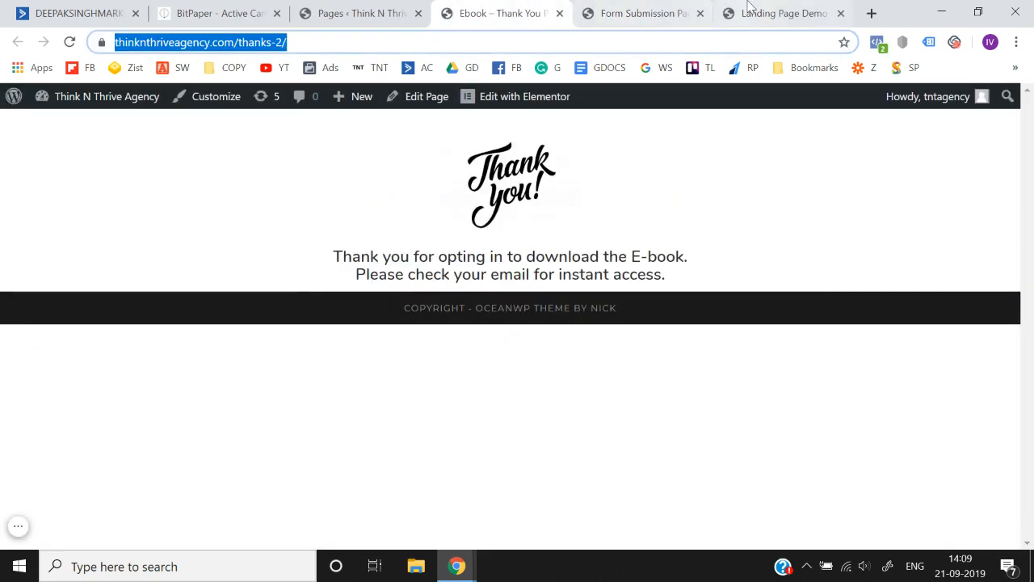
{"action": "left_click", "coordinate": [750, 8]}
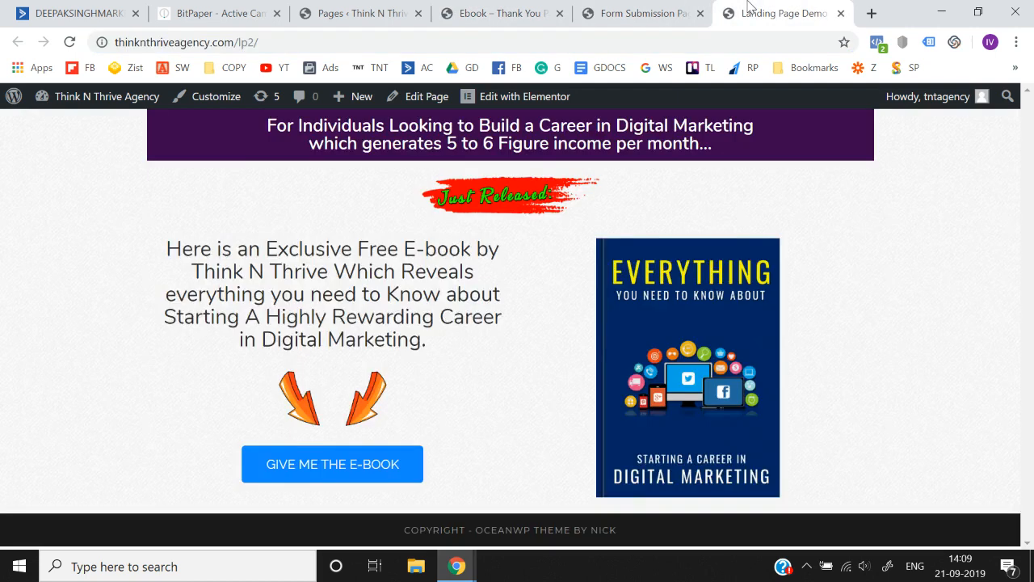
{"action": "left_click", "coordinate": [330, 475]}
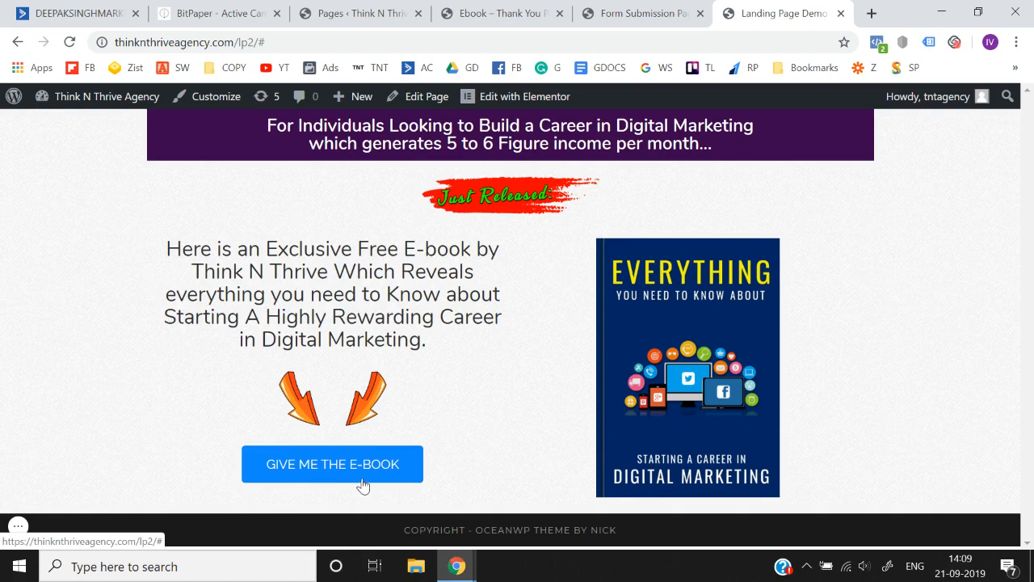
{"action": "left_click", "coordinate": [664, 12]}
{"action": "left_click", "coordinate": [443, 44]}
{"action": "key", "text": "ctrl+c"}
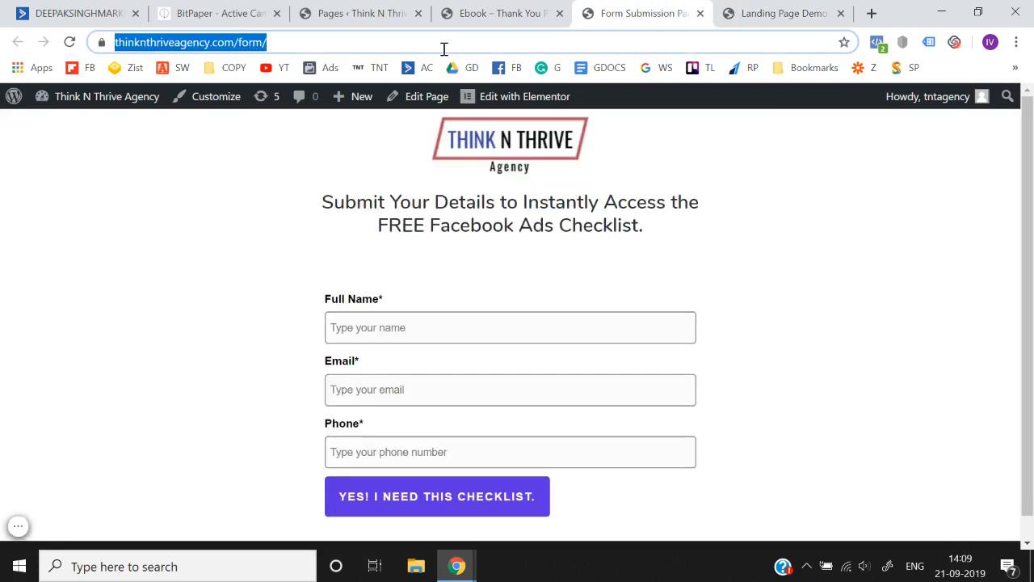
{"action": "left_click", "coordinate": [784, 11]}
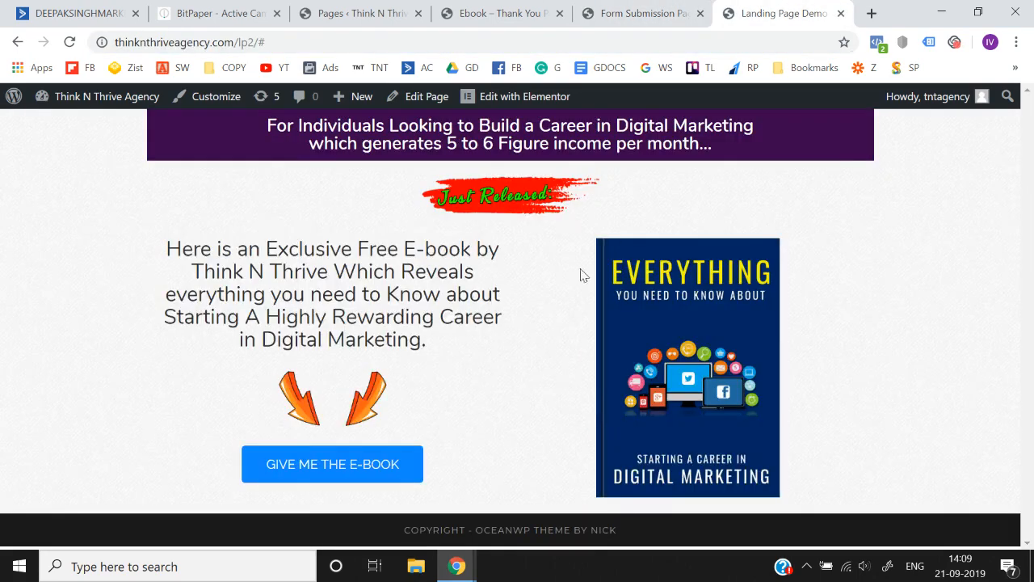
{"action": "left_click", "coordinate": [533, 101]}
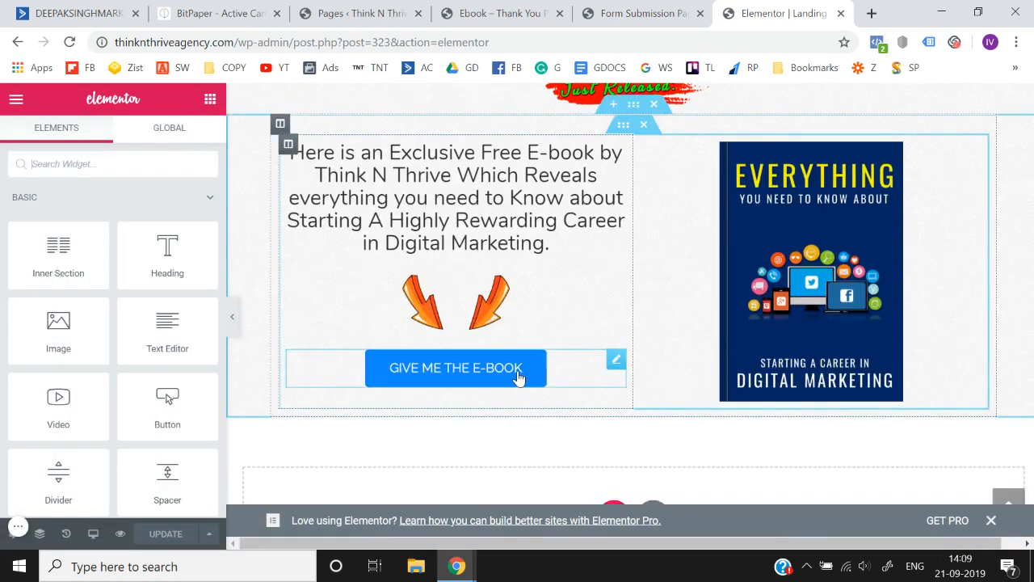
{"action": "left_click", "coordinate": [517, 374]}
{"action": "left_click", "coordinate": [104, 315]}
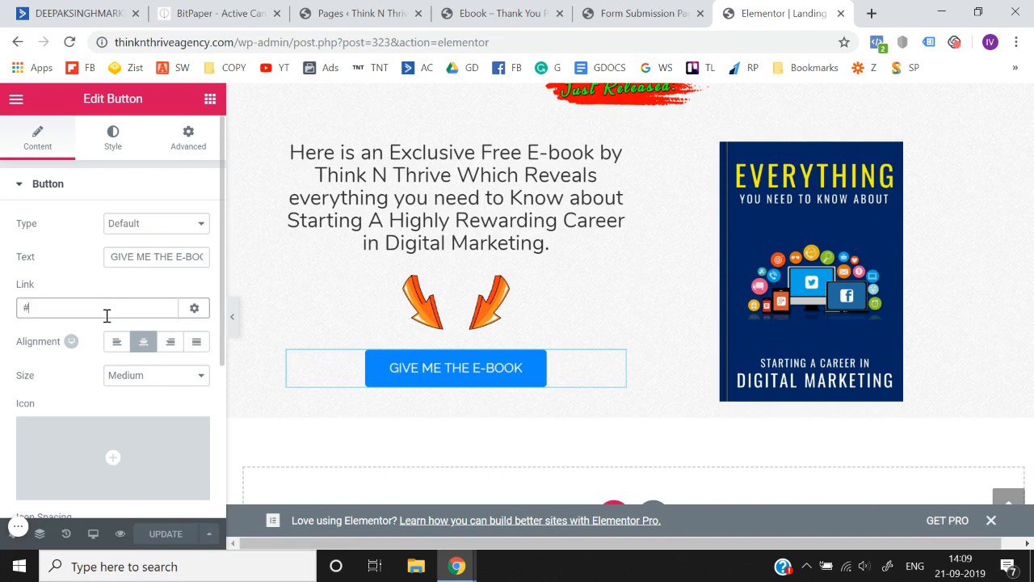
{"action": "key", "text": "BackSpace"}
{"action": "key", "text": "ctrl+v"}
{"action": "left_click", "coordinate": [1, 271]}
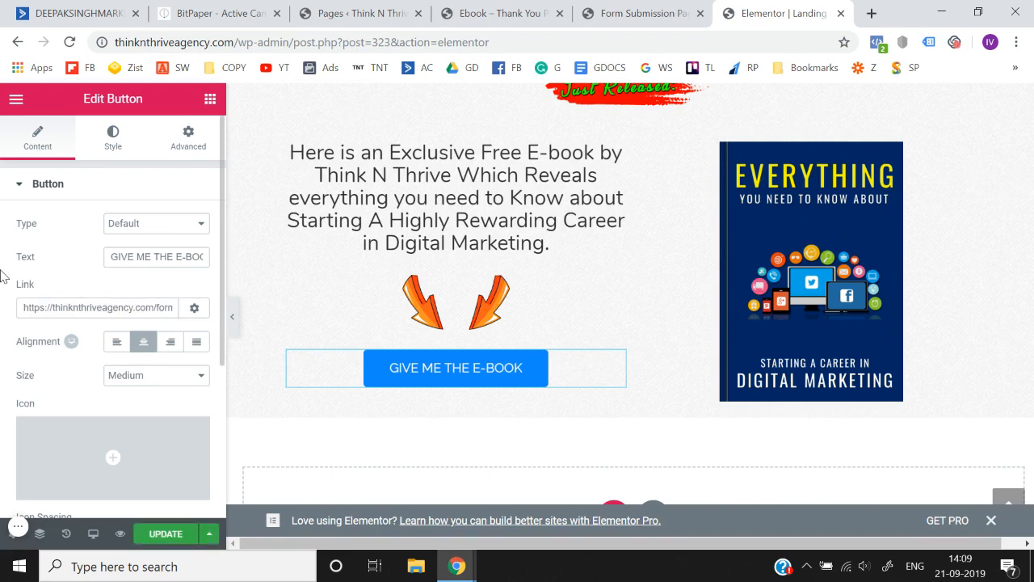
{"action": "left_click", "coordinate": [173, 540]}
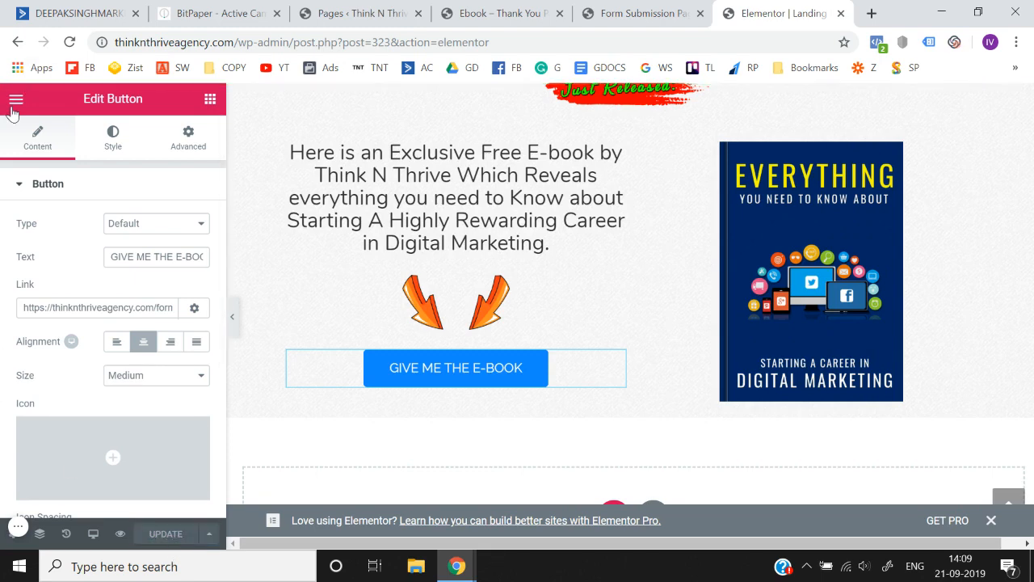
- Exit Elementor to the dashboard, open the live Landing Page Demo 2 in a new tab and close its edit tab
{"action": "left_click", "coordinate": [11, 105]}
{"action": "left_click", "coordinate": [87, 459]}
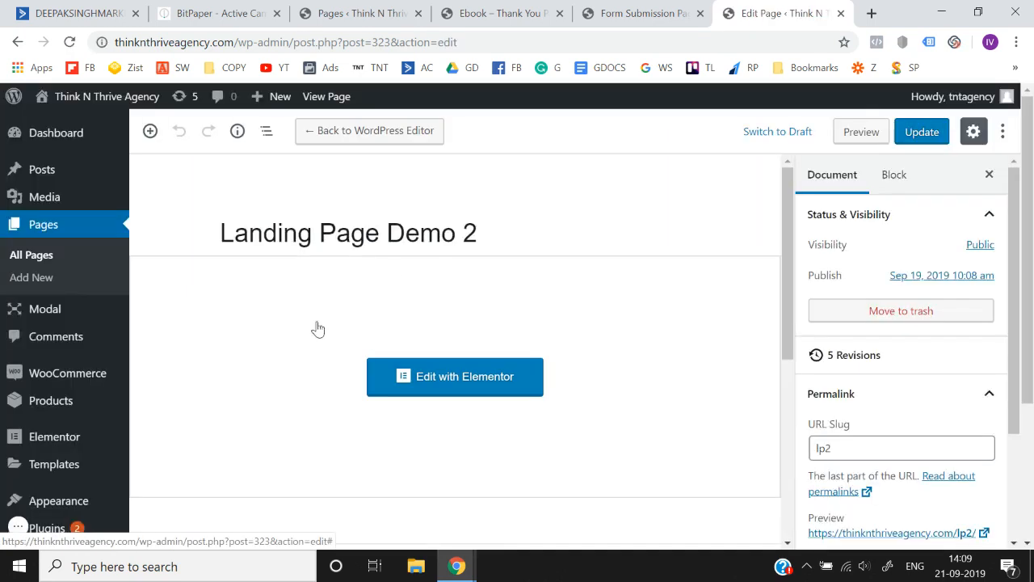
{"action": "scroll", "coordinate": [901, 372], "scroll_direction": "down", "scroll_amount": 2}
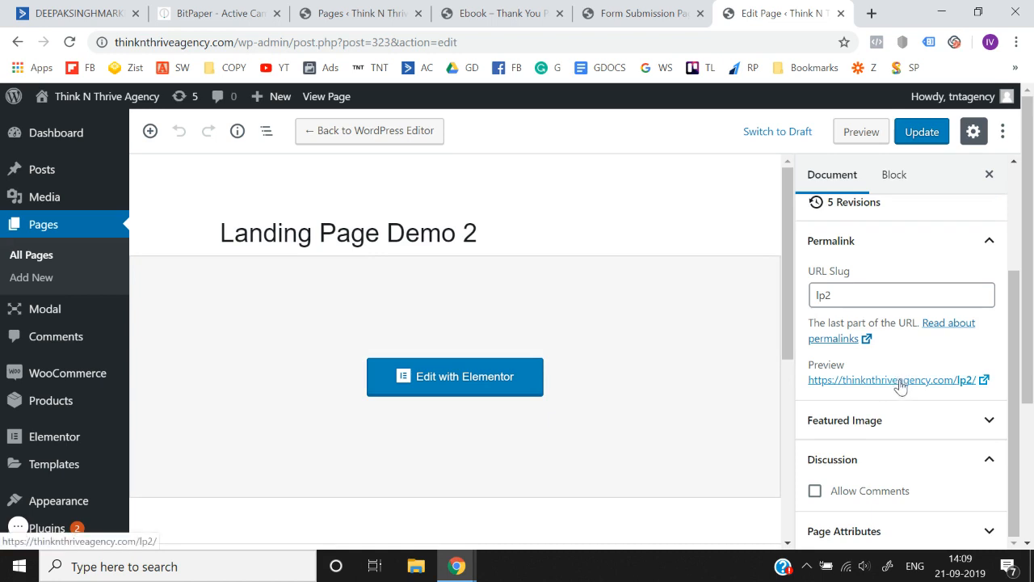
{"action": "right_click", "coordinate": [898, 380]}
{"action": "left_click", "coordinate": [861, 393]}
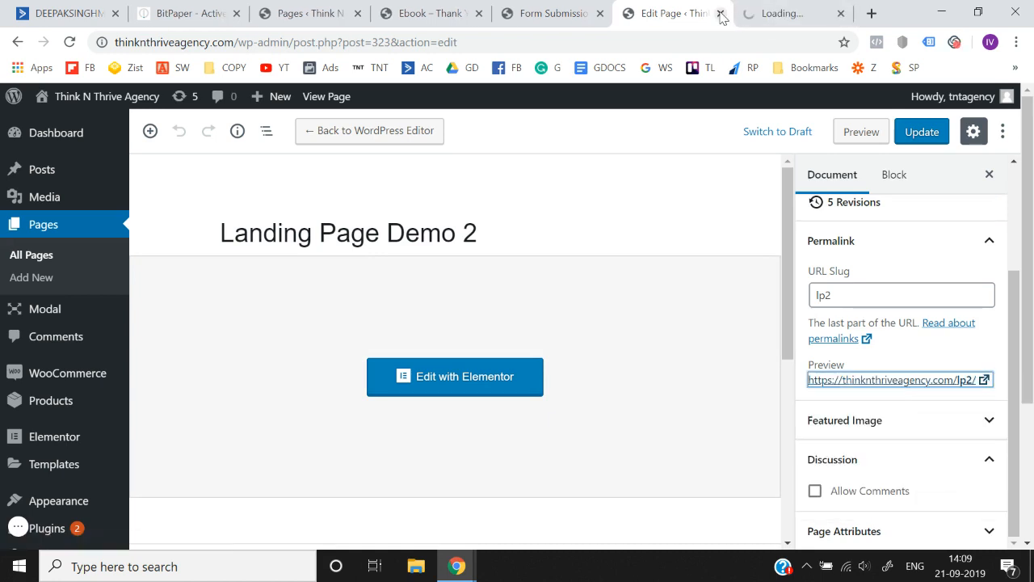
{"action": "left_click", "coordinate": [720, 13]}
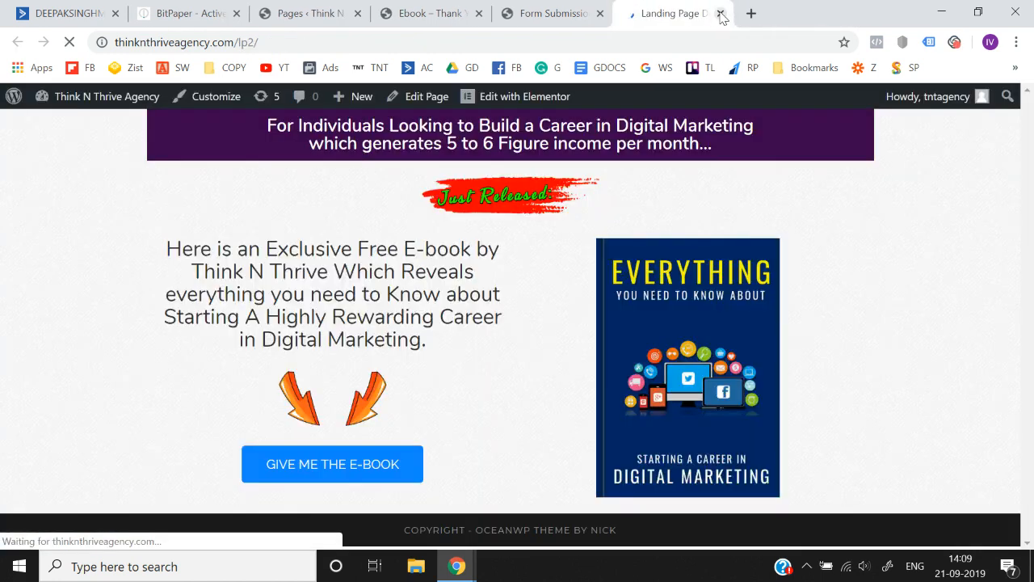
- Test the landing page's e-book button, close the duplicate form page tab and review the thank-you and form pages
{"action": "left_click", "coordinate": [314, 466]}
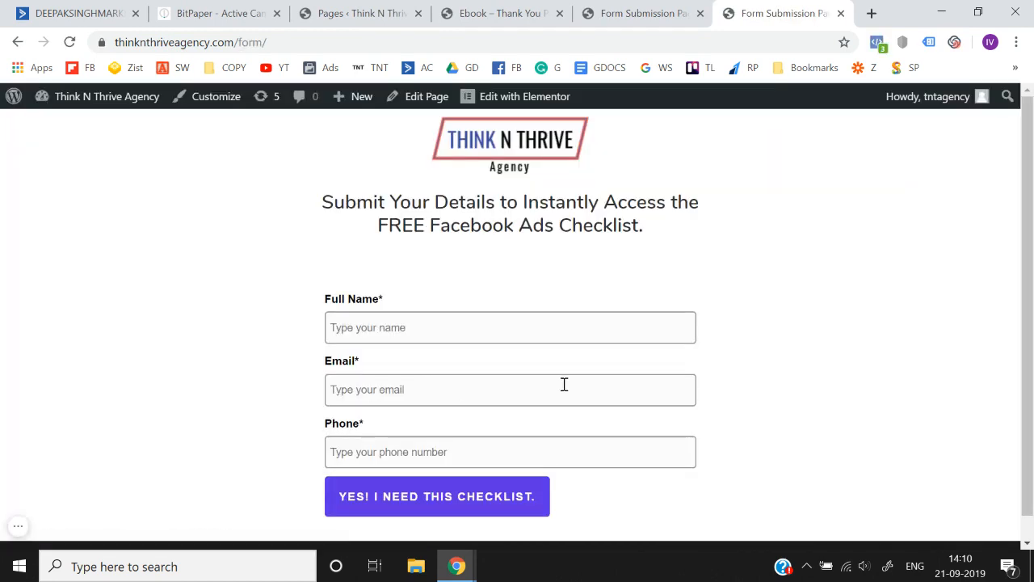
{"action": "left_click", "coordinate": [530, 12]}
{"action": "left_click", "coordinate": [668, 8]}
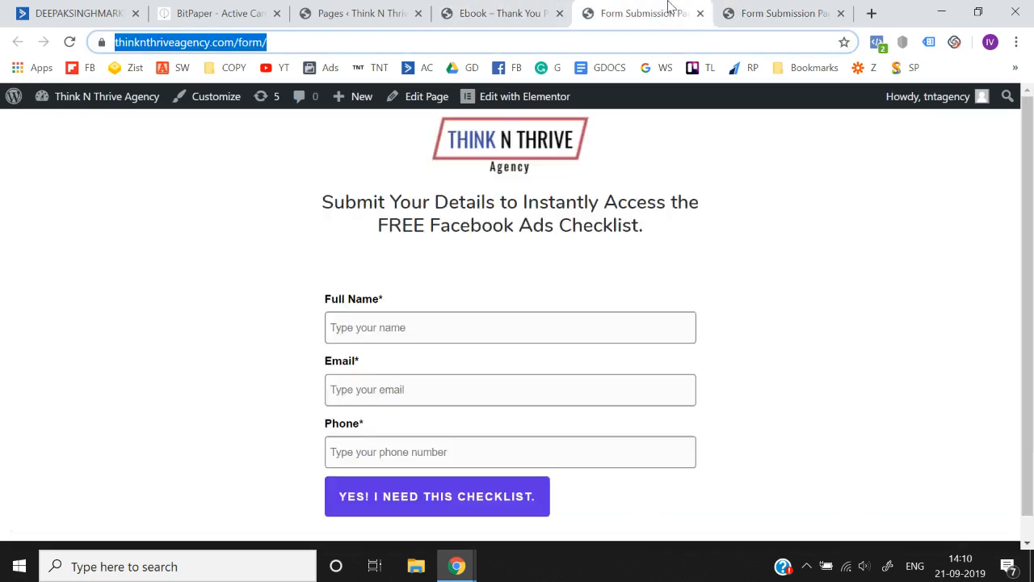
{"action": "left_click", "coordinate": [700, 13]}
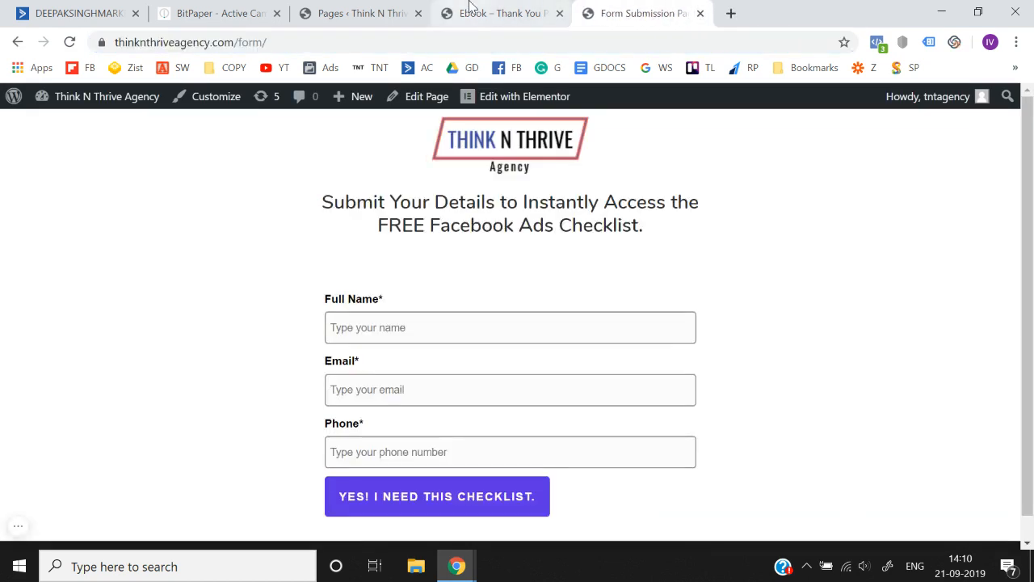
{"action": "left_click", "coordinate": [473, 8]}
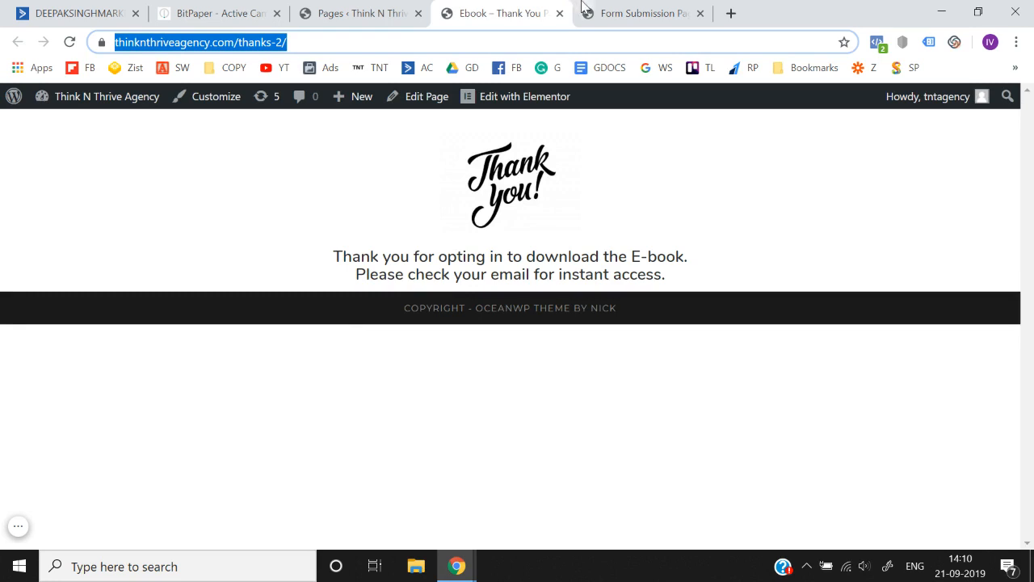
{"action": "left_click", "coordinate": [585, 8]}
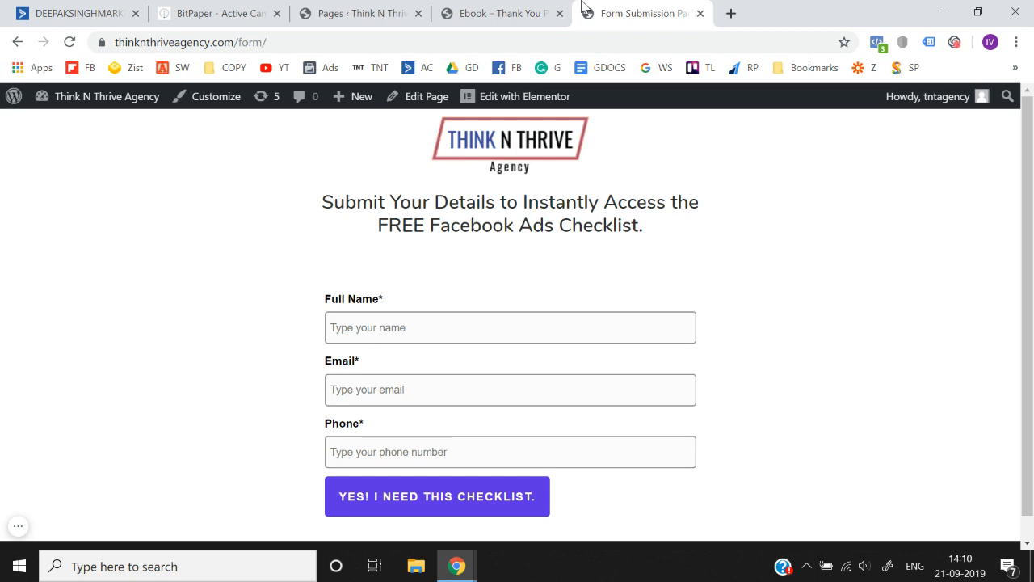
- Switch to the BitPaper whiteboard and handwrite "Automation" below the word "Form"
{"action": "left_click", "coordinate": [202, 8]}
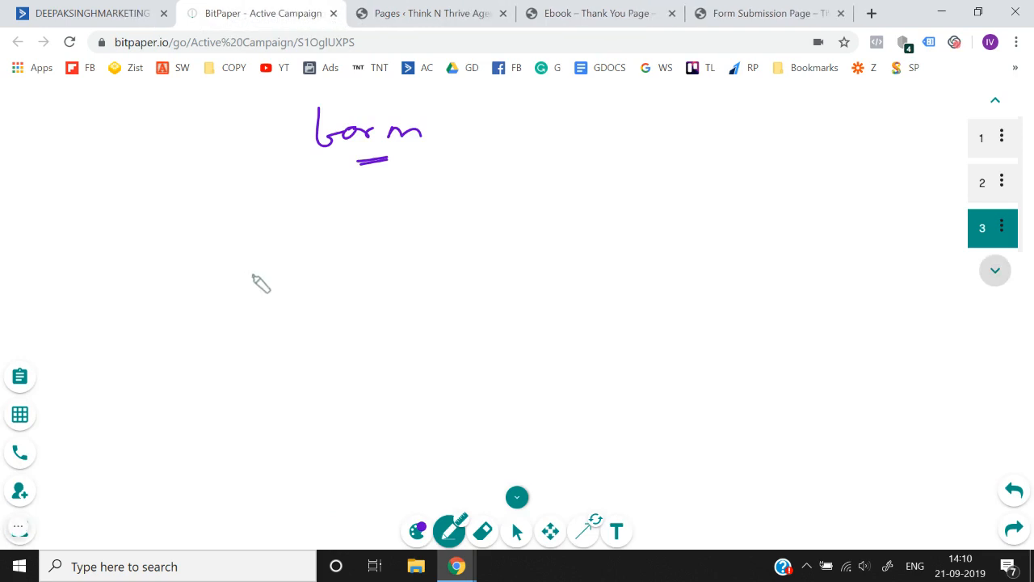
{"action": "mouse_move", "coordinate": [320, 228]}
{"action": "left_mouse_down"}
{"action": "mouse_move", "coordinate": [350, 227]}
{"action": "mouse_move", "coordinate": [351, 213]}
{"action": "left_mouse_up"}
{"action": "mouse_move", "coordinate": [380, 212]}
{"action": "left_mouse_down"}
{"action": "mouse_move", "coordinate": [367, 208]}
{"action": "mouse_move", "coordinate": [473, 219]}
{"action": "mouse_move", "coordinate": [466, 208]}
{"action": "mouse_move", "coordinate": [629, 208]}
{"action": "left_mouse_up"}
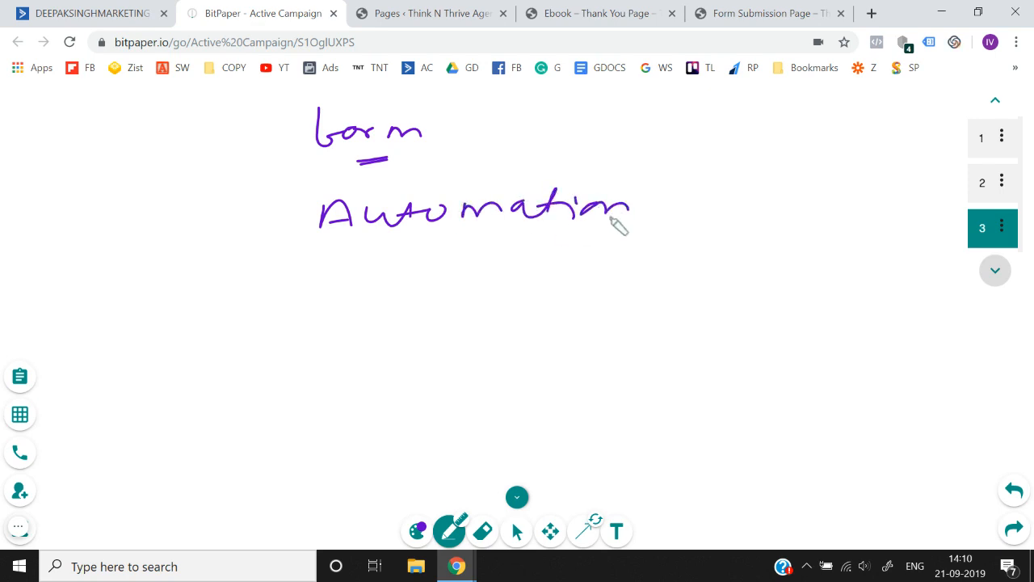
- Underline "Automation" on the whiteboard and sketch a circle with an arrow to the handwritten words "Form Submit" below it
{"action": "left_click_drag", "start_coordinate": [372, 251], "coordinate": [654, 255]}
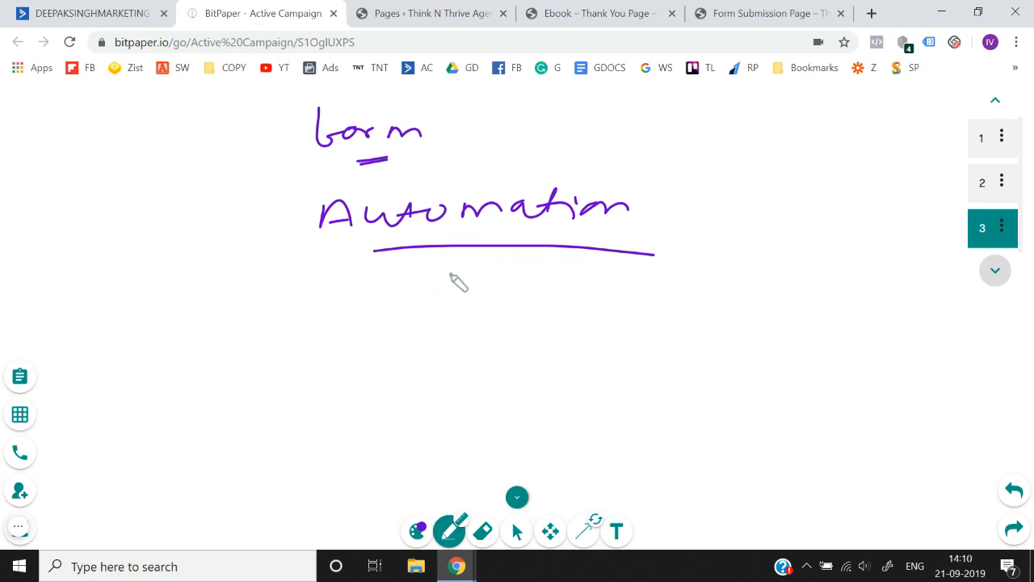
{"action": "left_click_drag", "start_coordinate": [452, 271], "coordinate": [567, 283]}
{"action": "mouse_move", "coordinate": [336, 288]}
{"action": "left_mouse_down"}
{"action": "mouse_move", "coordinate": [317, 307]}
{"action": "mouse_move", "coordinate": [341, 295]}
{"action": "mouse_move", "coordinate": [433, 287]}
{"action": "mouse_move", "coordinate": [368, 320]}
{"action": "mouse_move", "coordinate": [430, 313]}
{"action": "mouse_move", "coordinate": [487, 323]}
{"action": "left_mouse_up"}
{"action": "left_click_drag", "start_coordinate": [495, 308], "coordinate": [498, 323]}
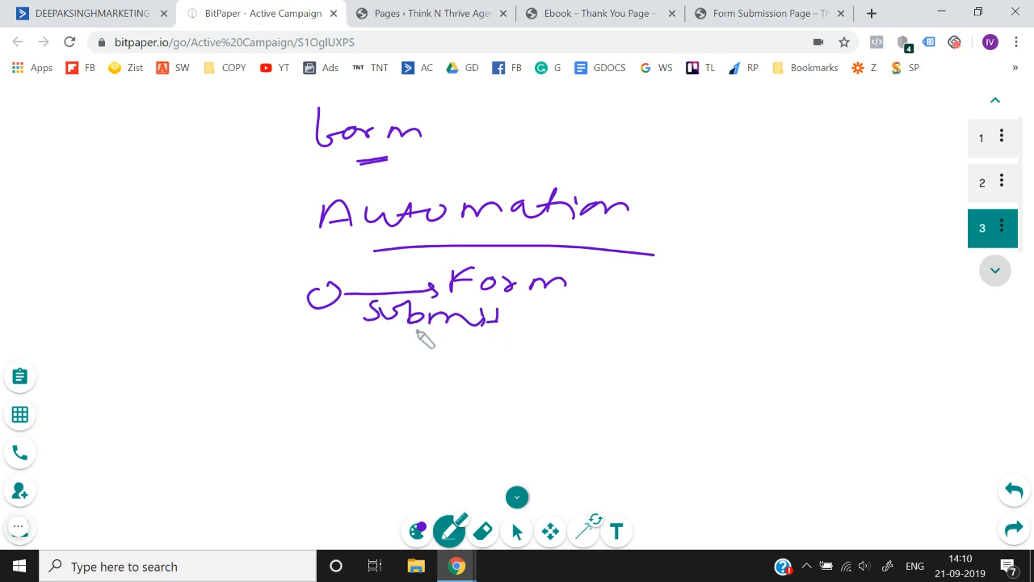
- Extend the flow with a downward arrow to "email", an arrow to "Link e-book", and an oval around "e-book"
{"action": "mouse_move", "coordinate": [417, 329]}
{"action": "left_mouse_down"}
{"action": "mouse_move", "coordinate": [399, 368]}
{"action": "mouse_move", "coordinate": [412, 366]}
{"action": "mouse_move", "coordinate": [420, 398]}
{"action": "mouse_move", "coordinate": [686, 396]}
{"action": "left_mouse_up"}
{"action": "left_click", "coordinate": [489, 374]}
{"action": "left_click", "coordinate": [598, 381]}
{"action": "left_click_drag", "start_coordinate": [687, 391], "coordinate": [732, 398]}
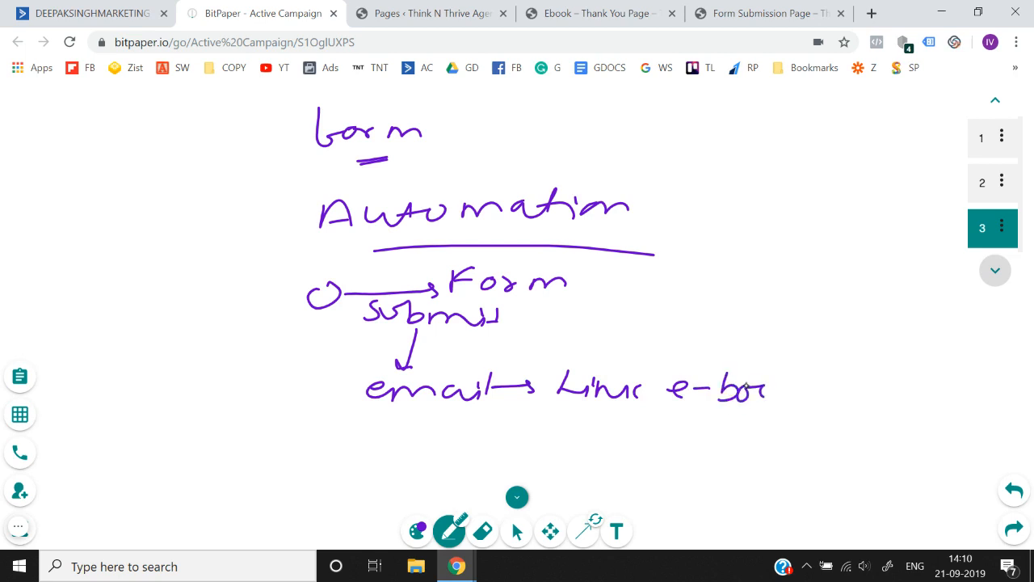
{"action": "left_click_drag", "start_coordinate": [808, 380], "coordinate": [810, 398]}
{"action": "mouse_move", "coordinate": [845, 386]}
{"action": "left_mouse_down"}
{"action": "mouse_move", "coordinate": [832, 362]}
{"action": "mouse_move", "coordinate": [674, 360]}
{"action": "mouse_move", "coordinate": [756, 423]}
{"action": "mouse_move", "coordinate": [849, 368]}
{"action": "left_mouse_up"}
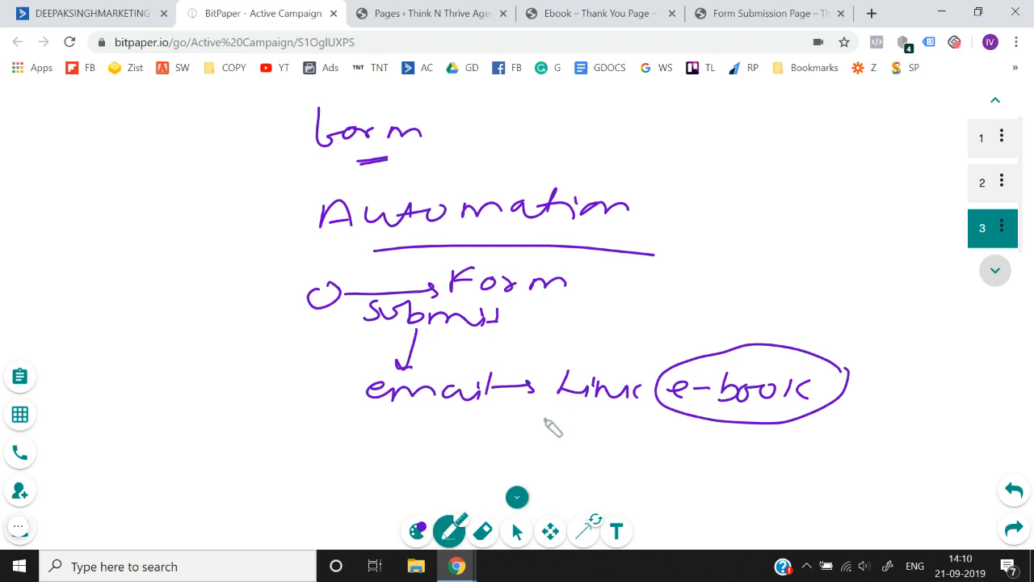
- Add an arrow from "email" to "future emails", underline its end, and draw a bracket line from the start circle to "email"
{"action": "mouse_move", "coordinate": [443, 406]}
{"action": "left_mouse_down"}
{"action": "mouse_move", "coordinate": [444, 431]}
{"action": "mouse_move", "coordinate": [451, 418]}
{"action": "mouse_move", "coordinate": [421, 460]}
{"action": "mouse_move", "coordinate": [472, 443]}
{"action": "mouse_move", "coordinate": [571, 434]}
{"action": "left_mouse_up"}
{"action": "left_click_drag", "start_coordinate": [527, 468], "coordinate": [647, 460]}
{"action": "left_click", "coordinate": [645, 438]}
{"action": "left_click_drag", "start_coordinate": [667, 445], "coordinate": [656, 461]}
{"action": "left_click_drag", "start_coordinate": [635, 472], "coordinate": [667, 466]}
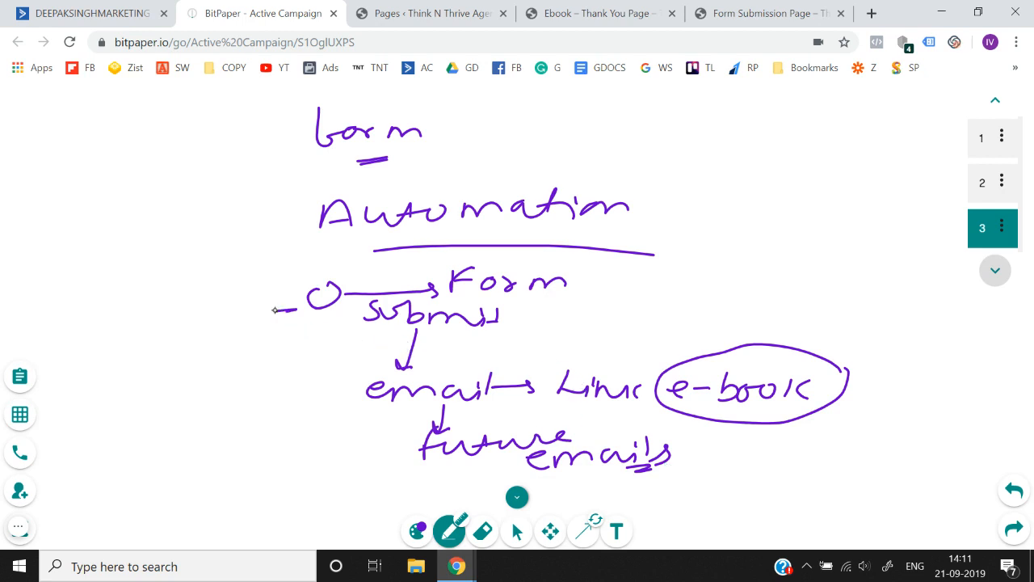
{"action": "left_click_drag", "start_coordinate": [275, 309], "coordinate": [272, 390]}
{"action": "left_click_drag", "start_coordinate": [269, 432], "coordinate": [404, 400]}
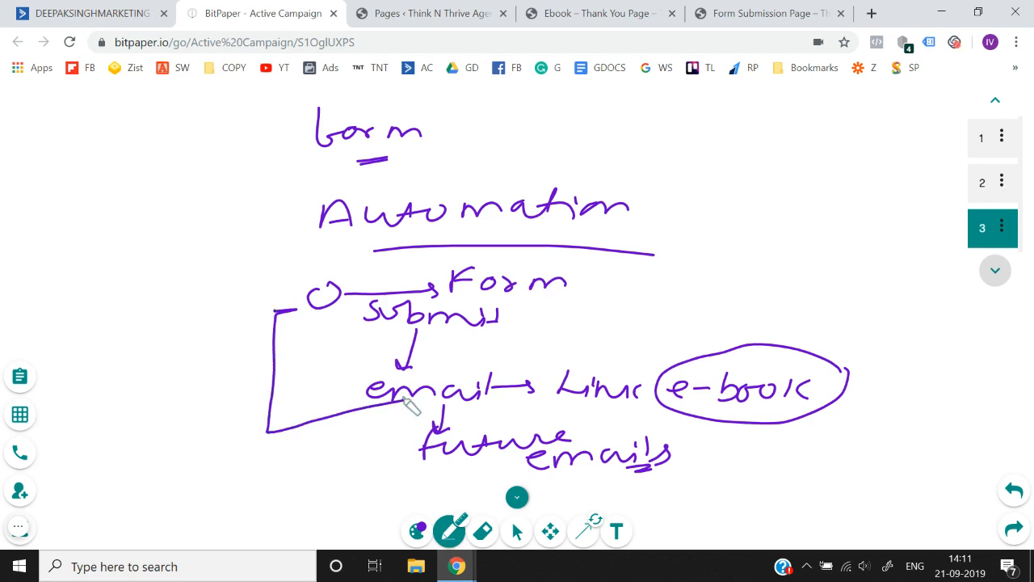
{"action": "left_click_drag", "start_coordinate": [339, 466], "coordinate": [346, 465]}
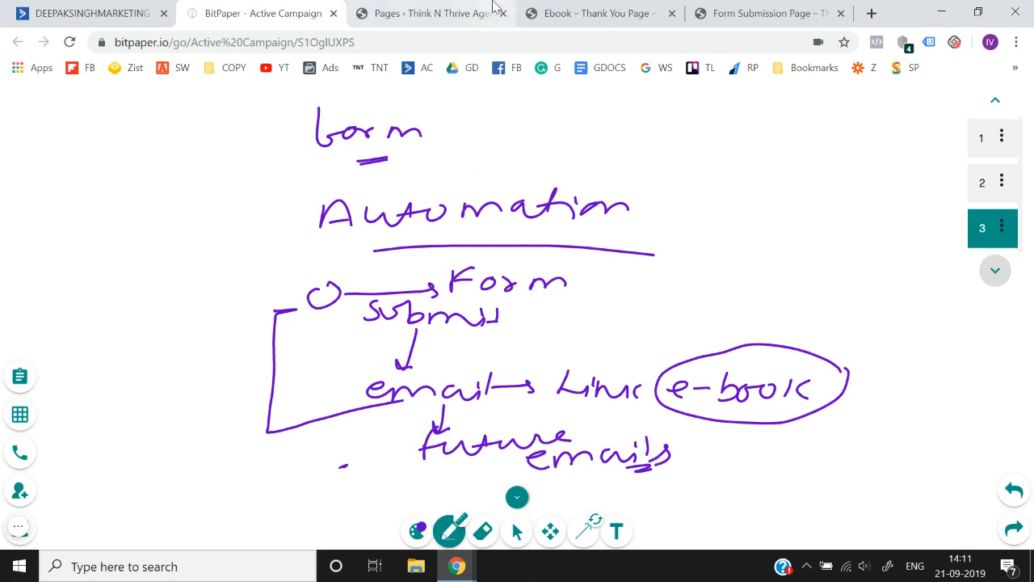
- Switch to the WordPress dashboard and upload the sample PDF from the Desktop to the Media Library
{"action": "left_click", "coordinate": [586, 10]}
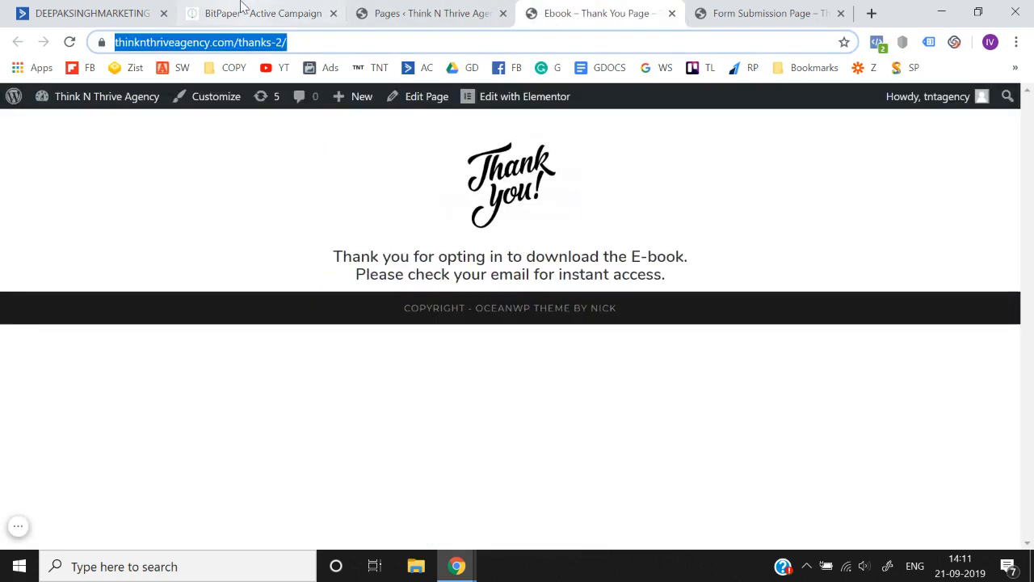
{"action": "left_click", "coordinate": [245, 10]}
{"action": "left_click", "coordinate": [418, 7]}
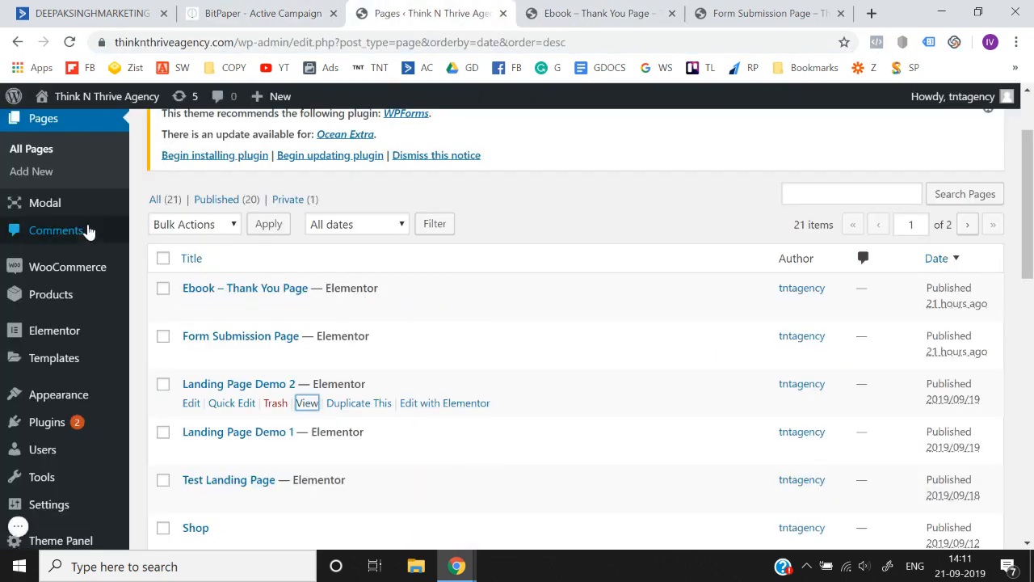
{"action": "scroll", "coordinate": [89, 232], "scroll_direction": "up", "scroll_amount": 2}
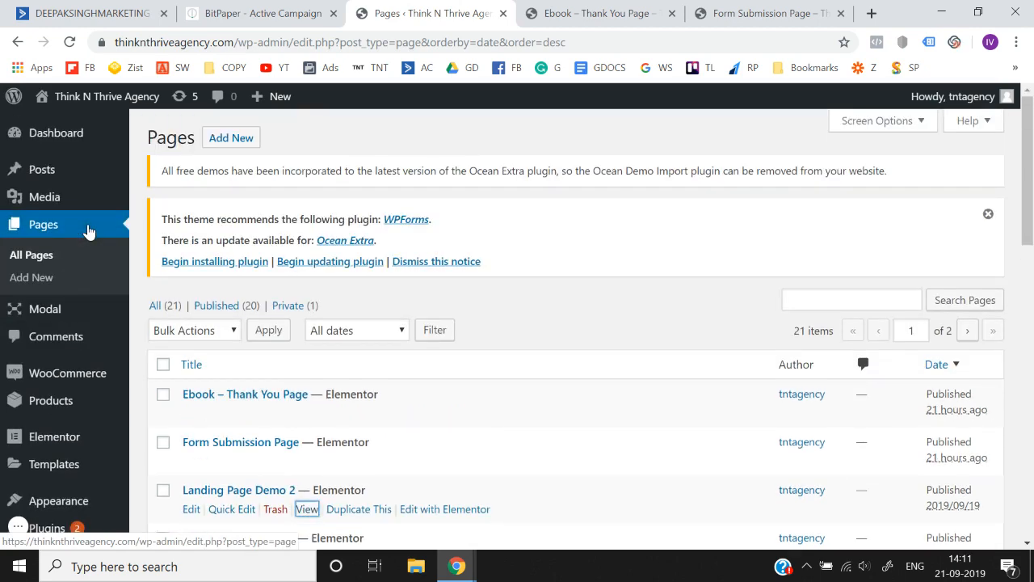
{"action": "mouse_move", "coordinate": [66, 207]}
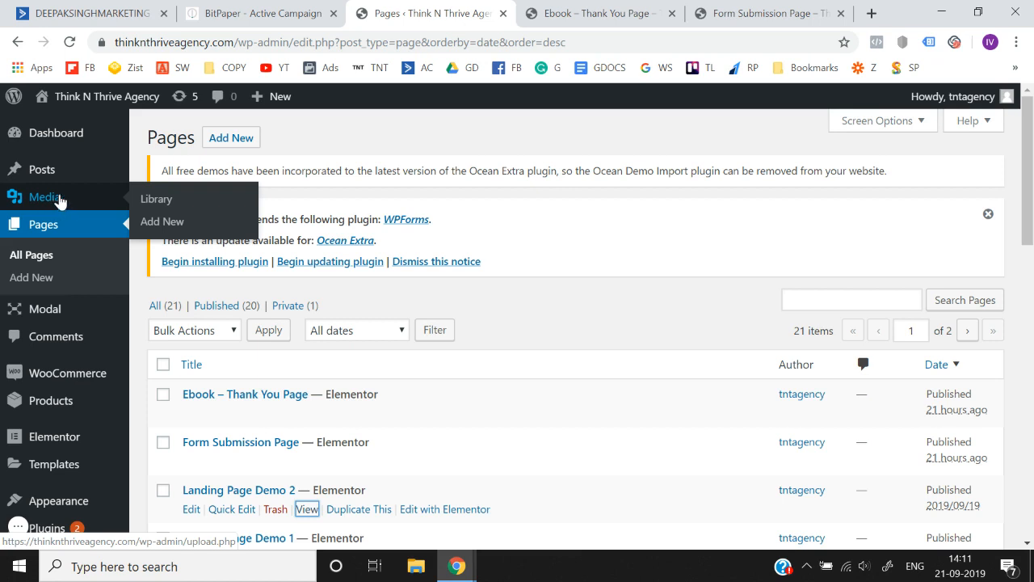
{"action": "left_click", "coordinate": [169, 202]}
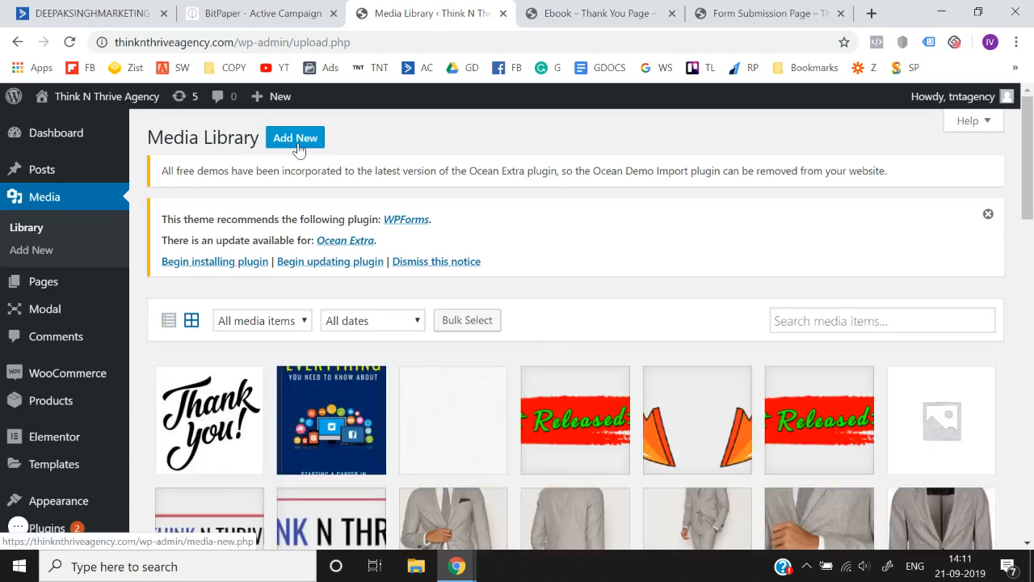
{"action": "left_click", "coordinate": [296, 139]}
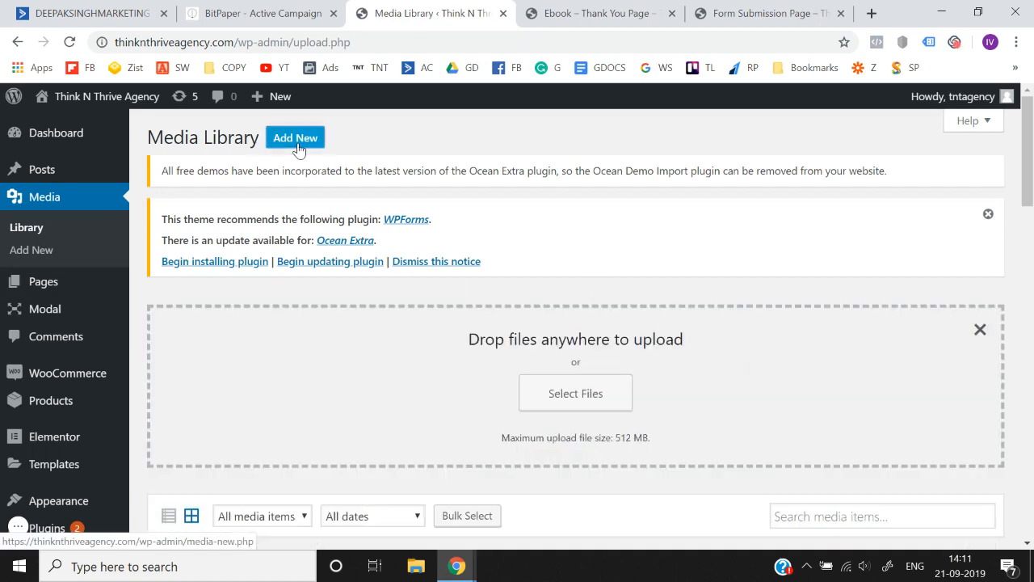
{"action": "left_click", "coordinate": [605, 404]}
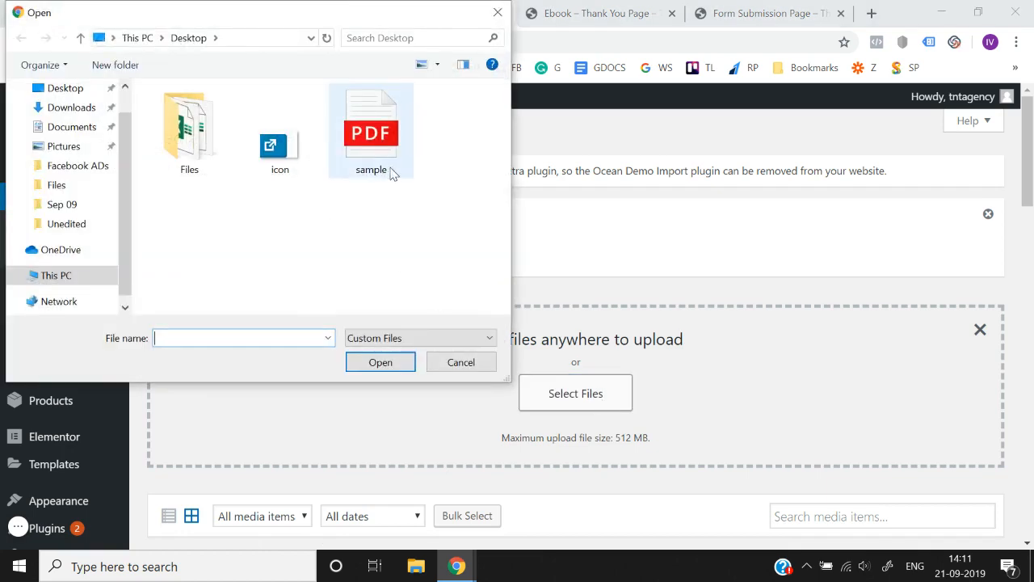
{"action": "double_click", "coordinate": [391, 172]}
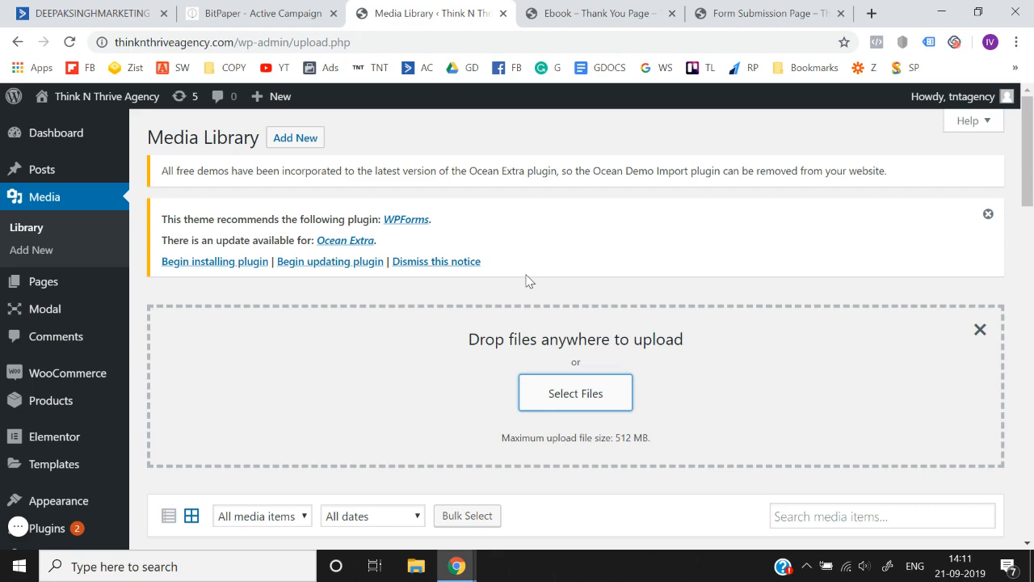
- Copy the file link of the uploaded sample.pdf and open it in a new browser tab
{"action": "scroll", "coordinate": [527, 281], "scroll_direction": "down", "scroll_amount": 3}
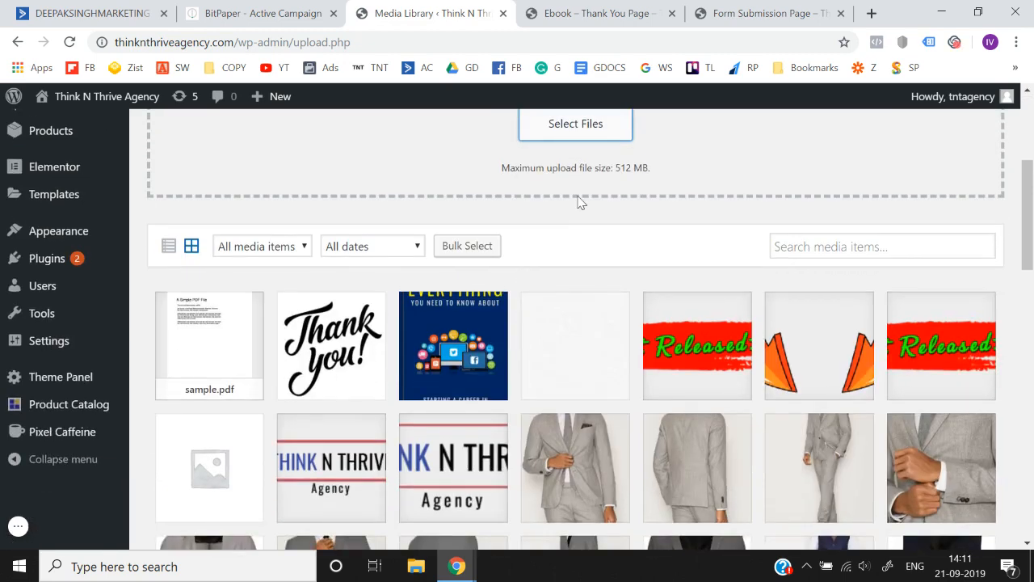
{"action": "left_click", "coordinate": [228, 325]}
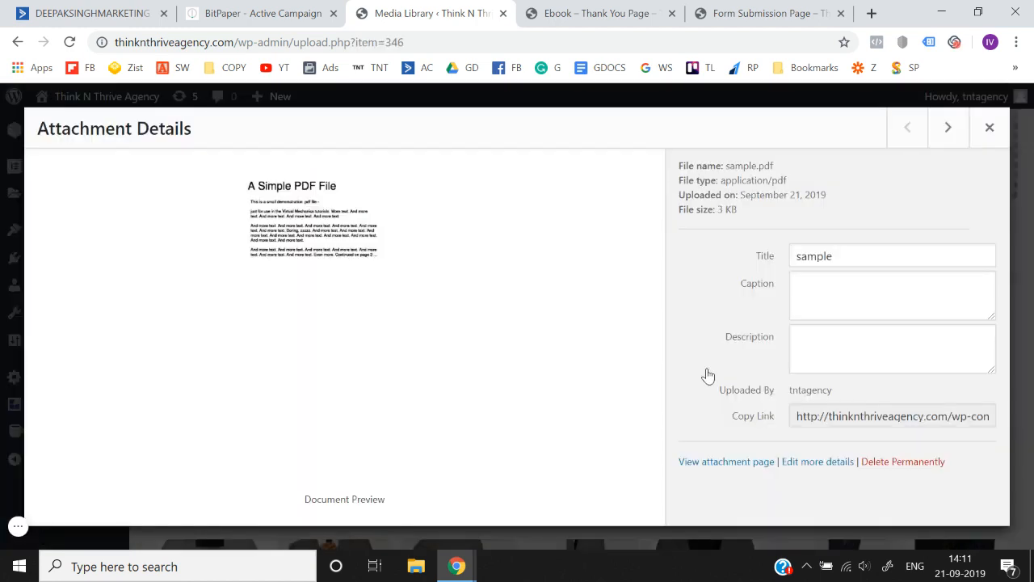
{"action": "left_click", "coordinate": [848, 416]}
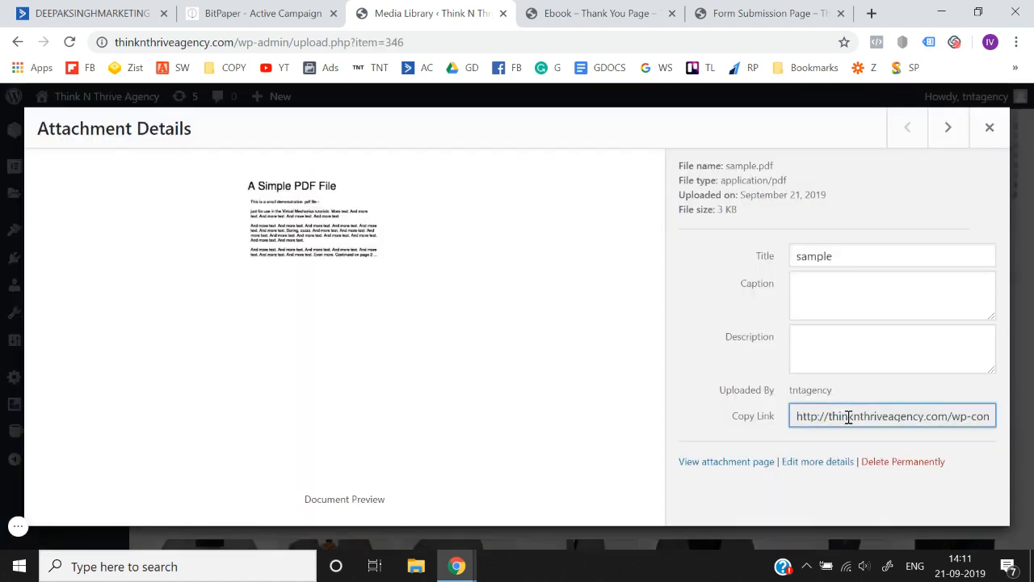
{"action": "key", "text": "ctrl+a"}
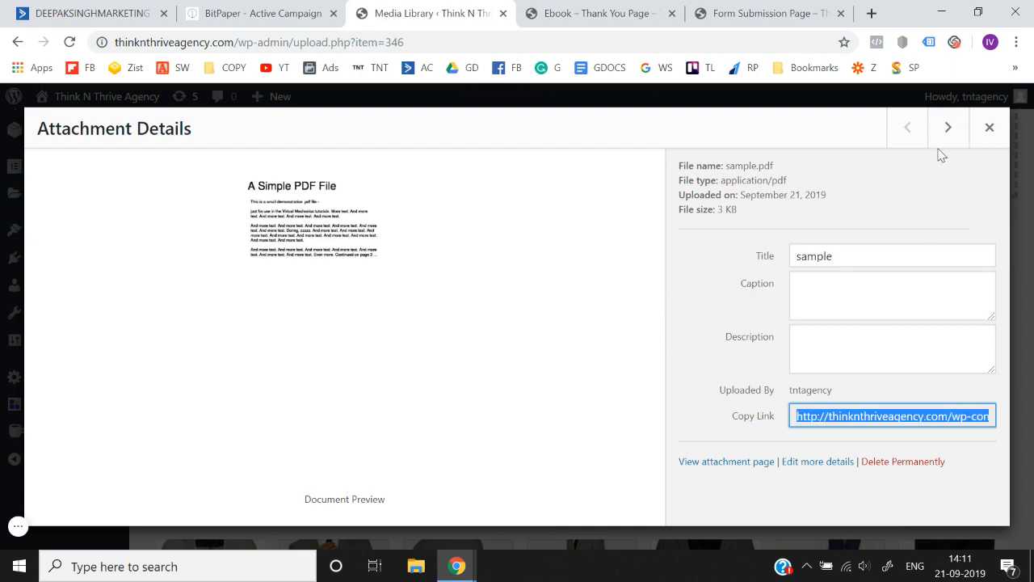
{"action": "left_click", "coordinate": [989, 127]}
{"action": "left_click", "coordinate": [871, 13]}
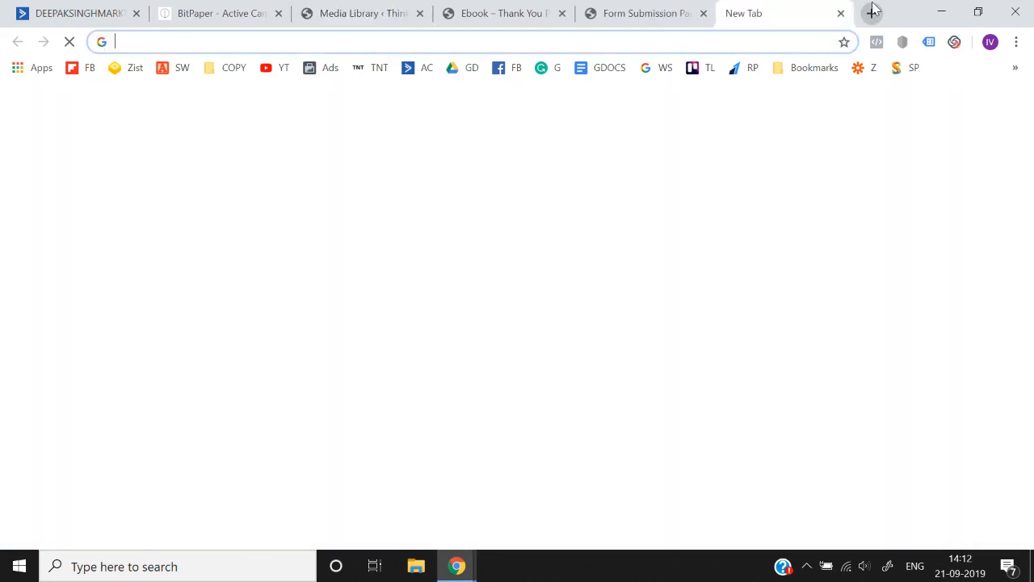
{"action": "type", "text": "http://thinknthriveagency.com/wp-content/uploads/2019/09/sample.pdf"}
{"action": "key", "text": "Return"}
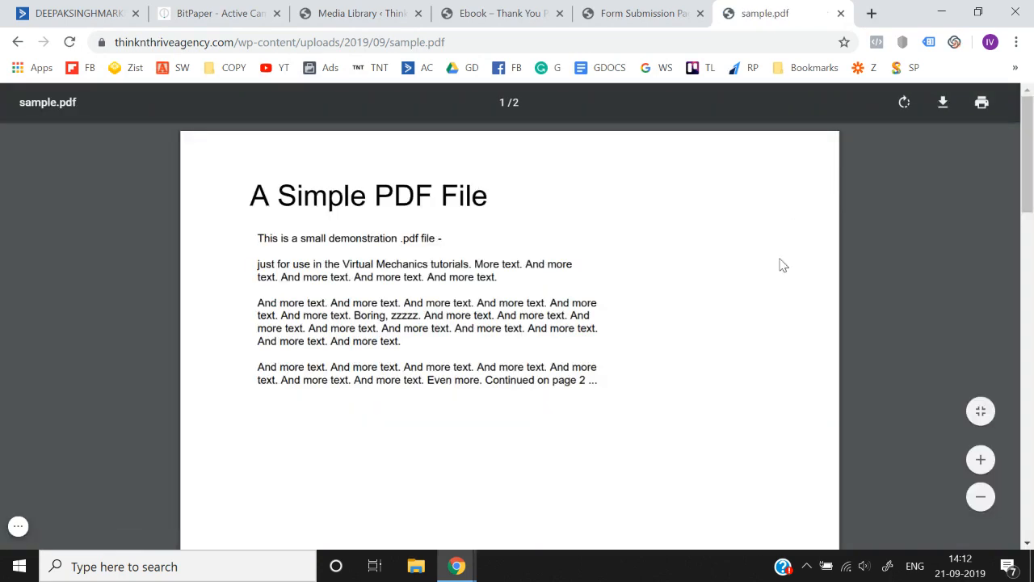
- Review the thank-you and form pages, return to ActiveCampaign, and save and exit the Facebook Ads Checklist Download Form
{"action": "left_click", "coordinate": [507, 10]}
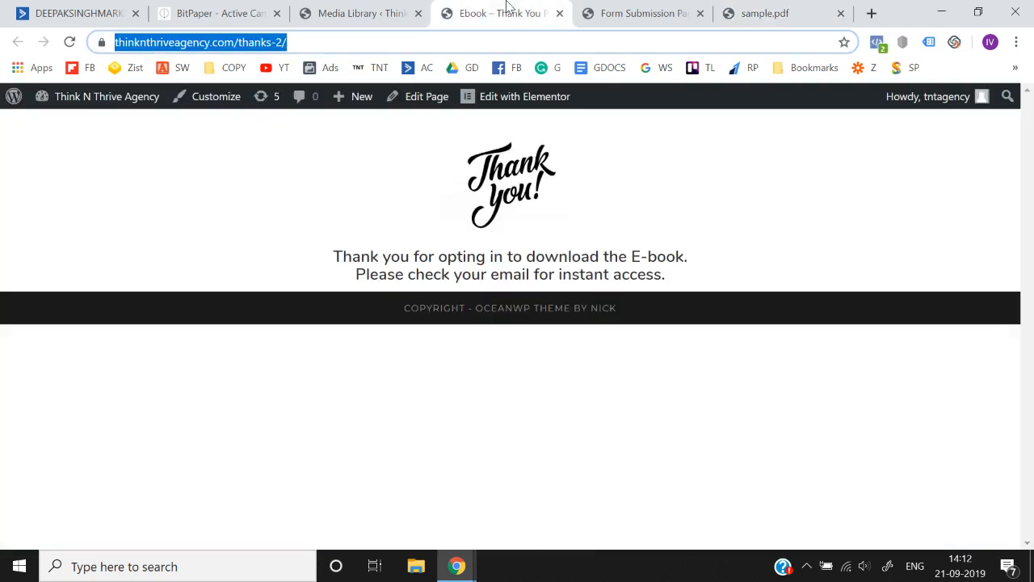
{"action": "left_click", "coordinate": [644, 10]}
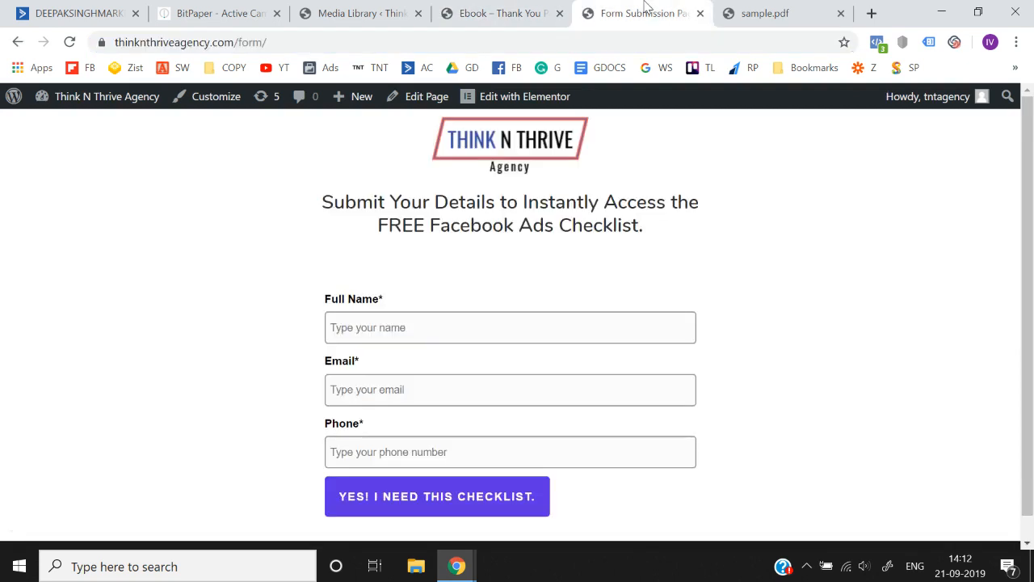
{"action": "left_click", "coordinate": [42, 10]}
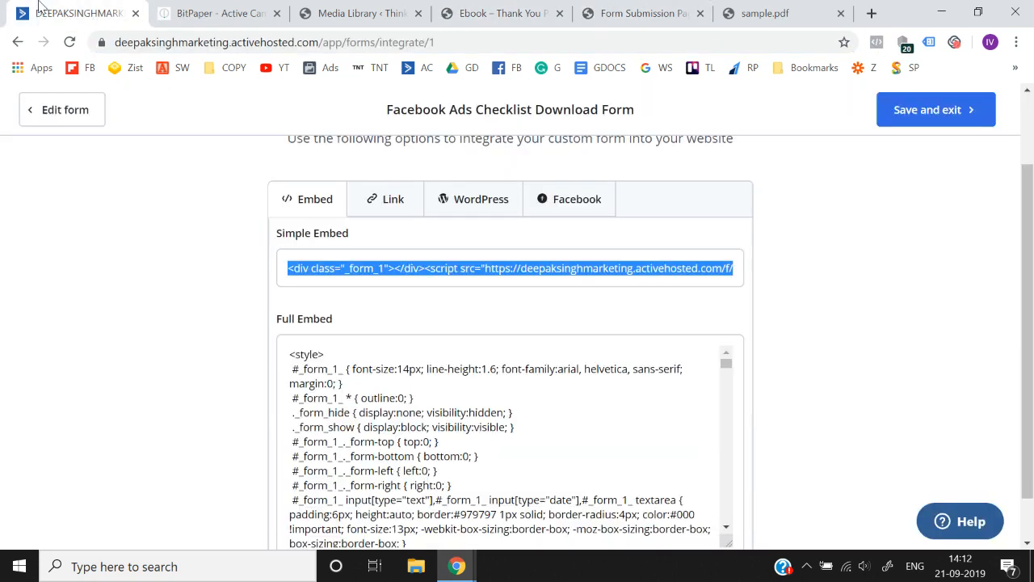
{"action": "left_click", "coordinate": [893, 110]}
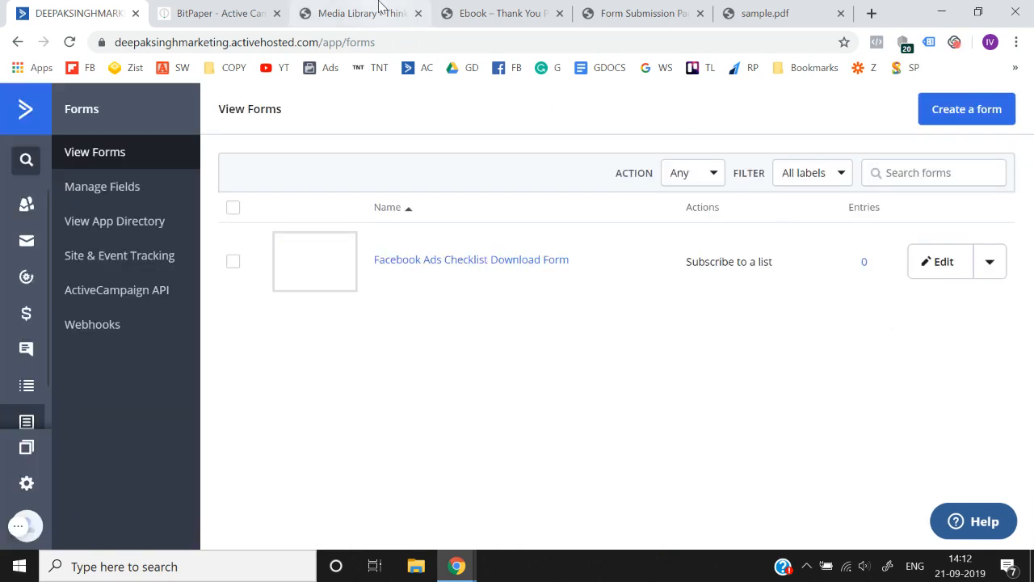
- Draw two arrows beside "Automation" on the BitPaper whiteboard, and switch back to ActiveCampaign to open the Automations page
{"action": "left_click", "coordinate": [203, 8]}
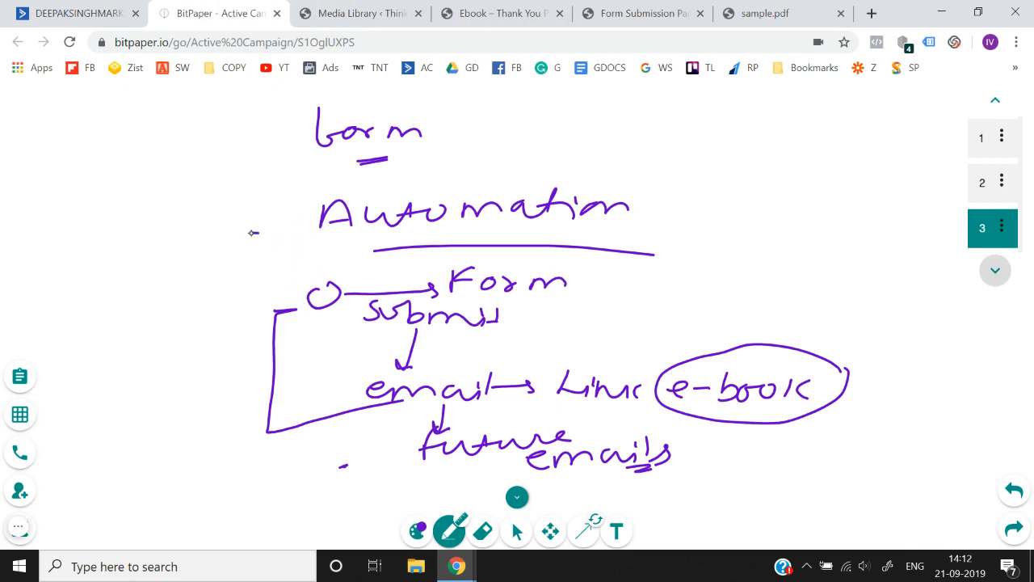
{"action": "left_click_drag", "start_coordinate": [241, 253], "coordinate": [287, 258]}
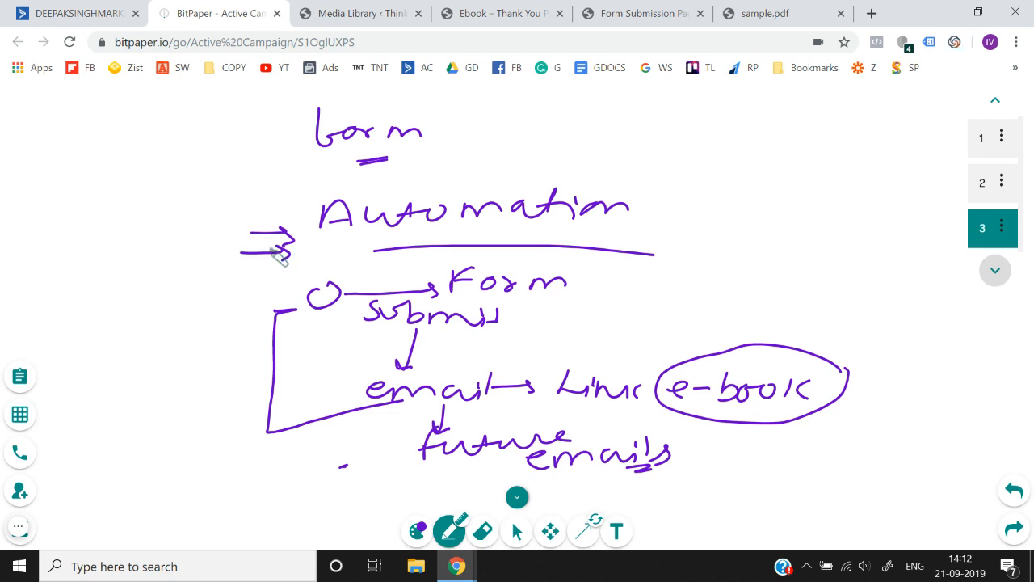
{"action": "left_click", "coordinate": [117, 6]}
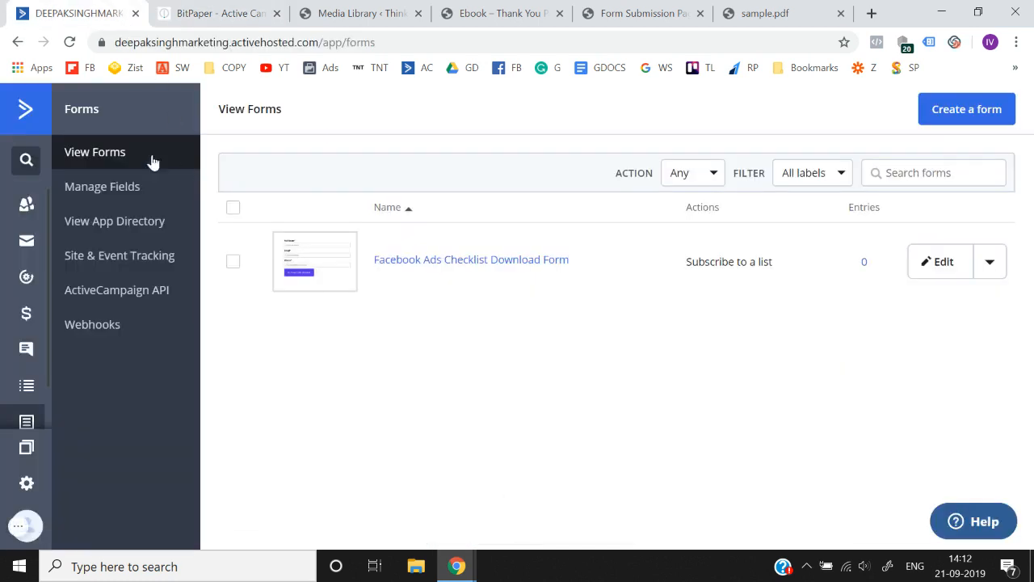
{"action": "left_click", "coordinate": [33, 118]}
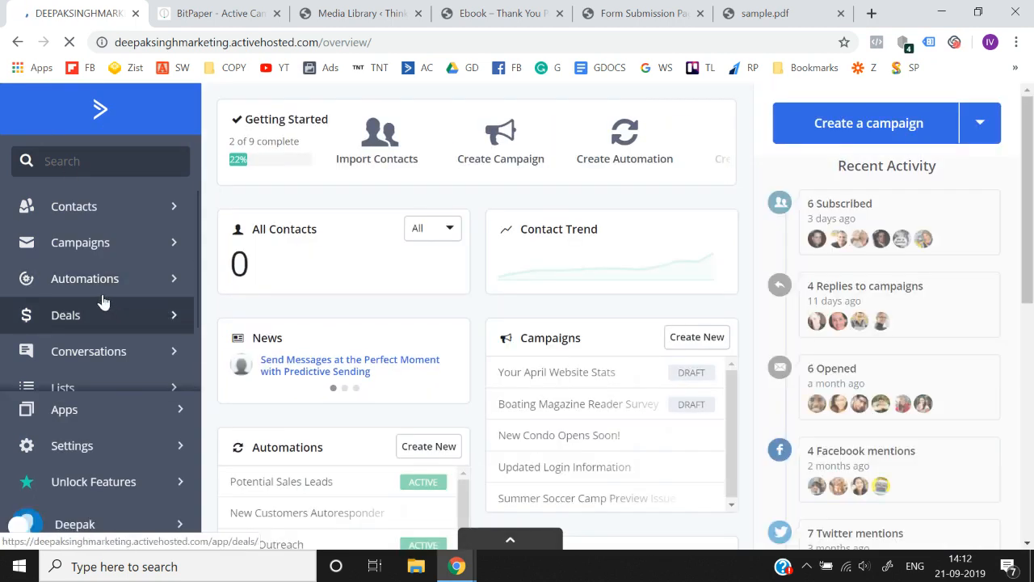
{"action": "left_click", "coordinate": [84, 298]}
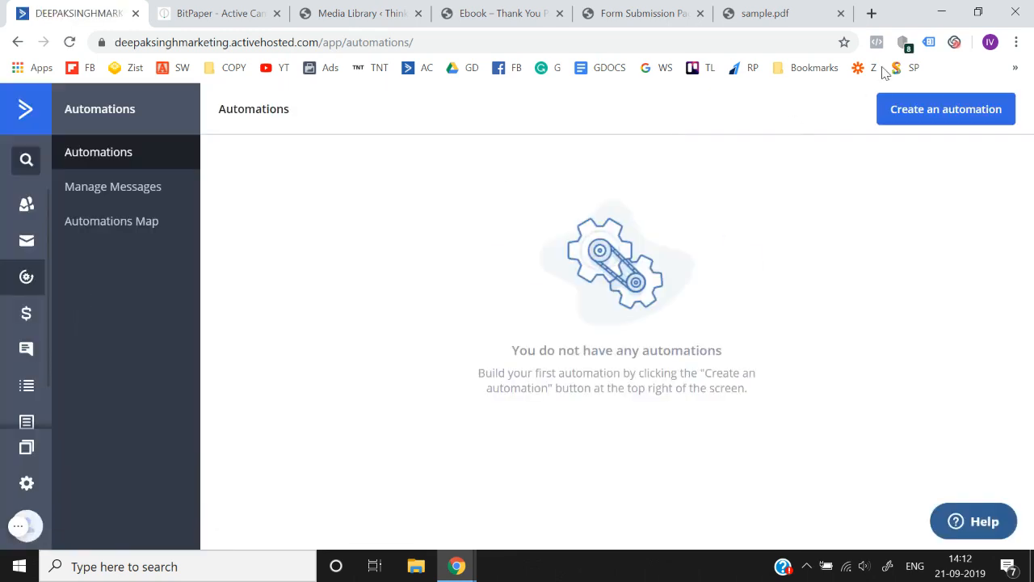
- Create a new automation using the Start from Scratch recipe
{"action": "left_click", "coordinate": [920, 114]}
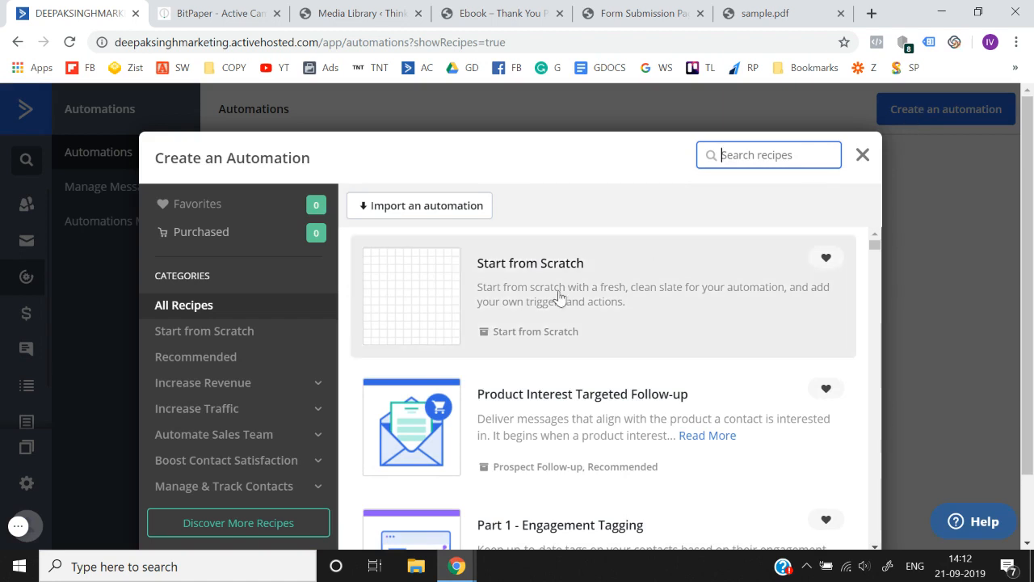
{"action": "left_click", "coordinate": [441, 313]}
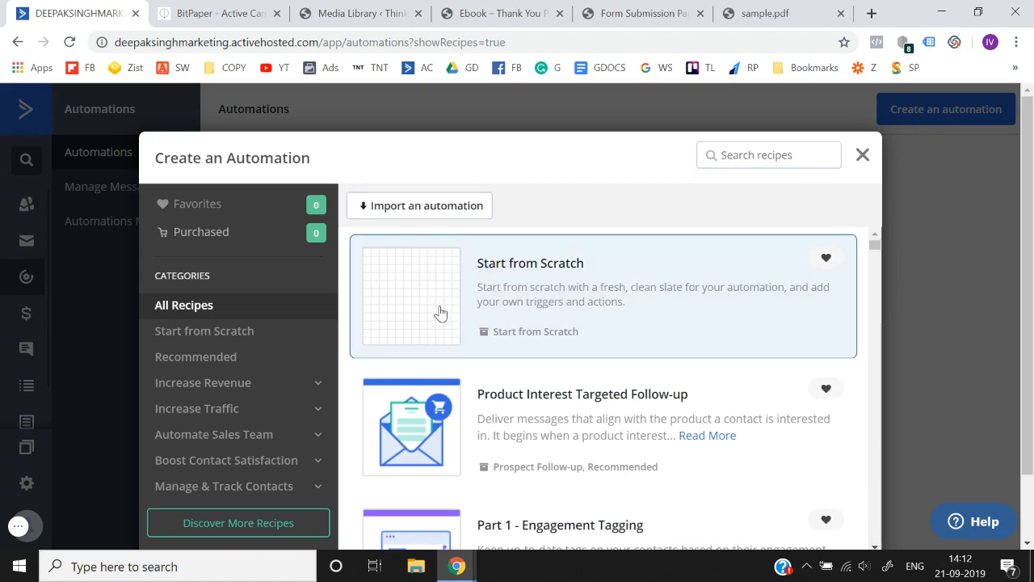
{"action": "scroll", "coordinate": [1020, 238], "scroll_direction": "down", "scroll_amount": 1}
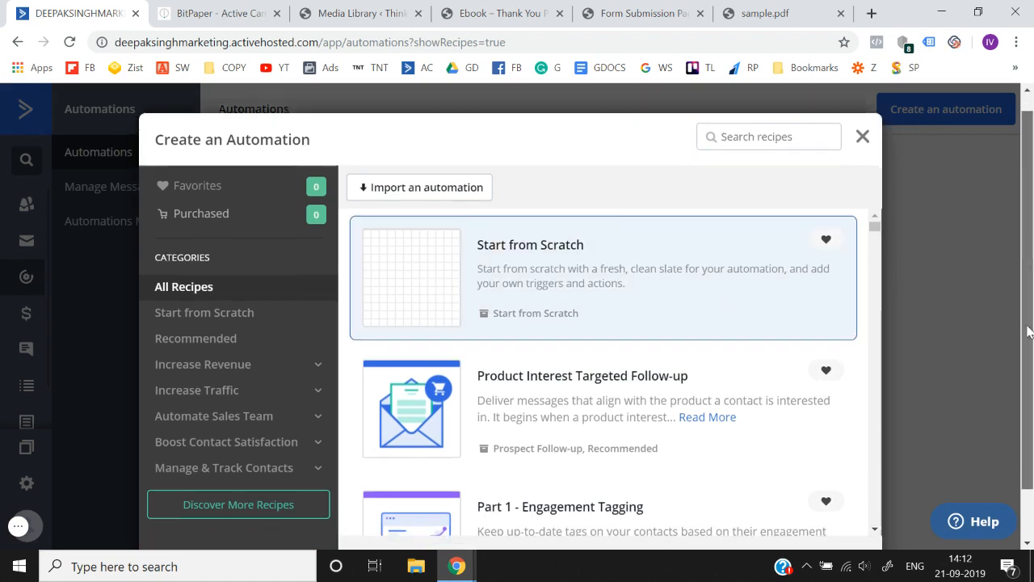
{"action": "left_click", "coordinate": [806, 509]}
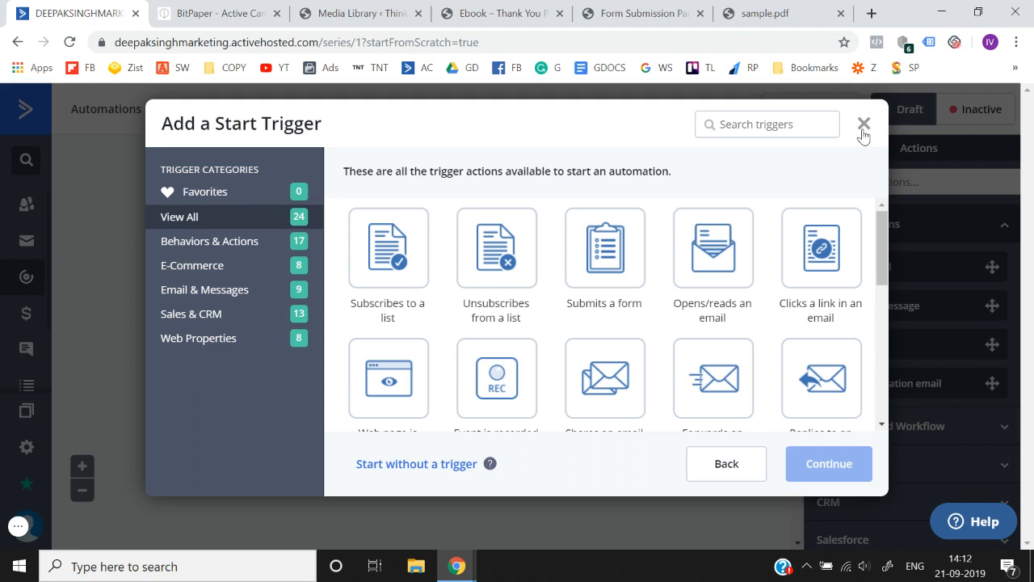
- Choose the "Subscribes to a list" start trigger and set its list to Facebook Ads Checklist
{"action": "left_click", "coordinate": [397, 258]}
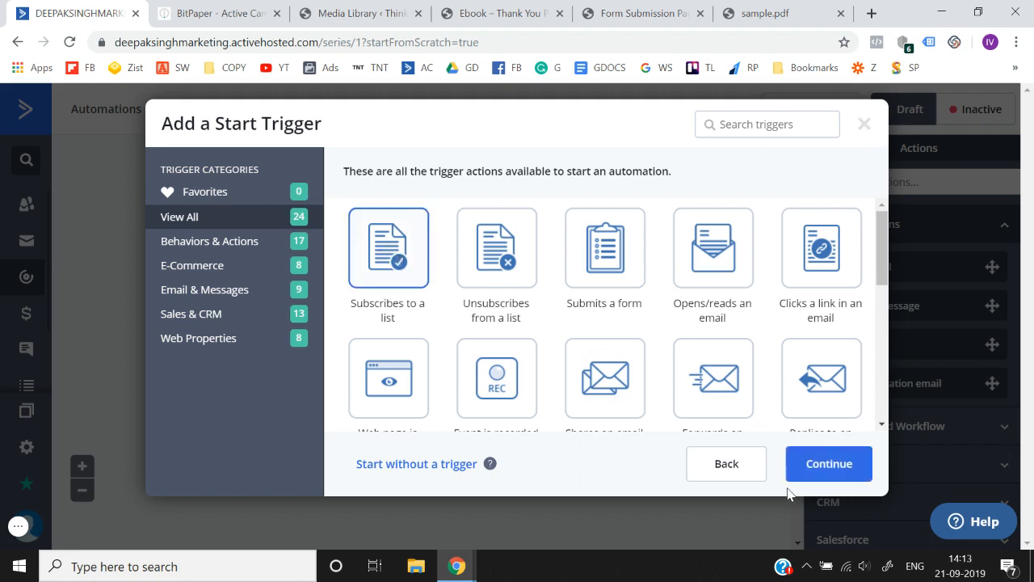
{"action": "left_click", "coordinate": [829, 466]}
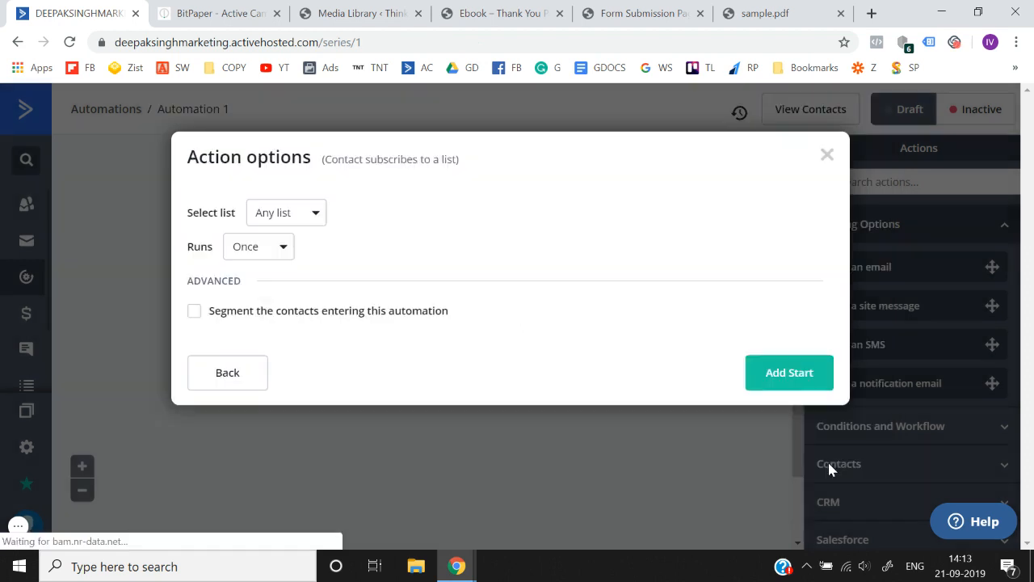
{"action": "left_click", "coordinate": [292, 222]}
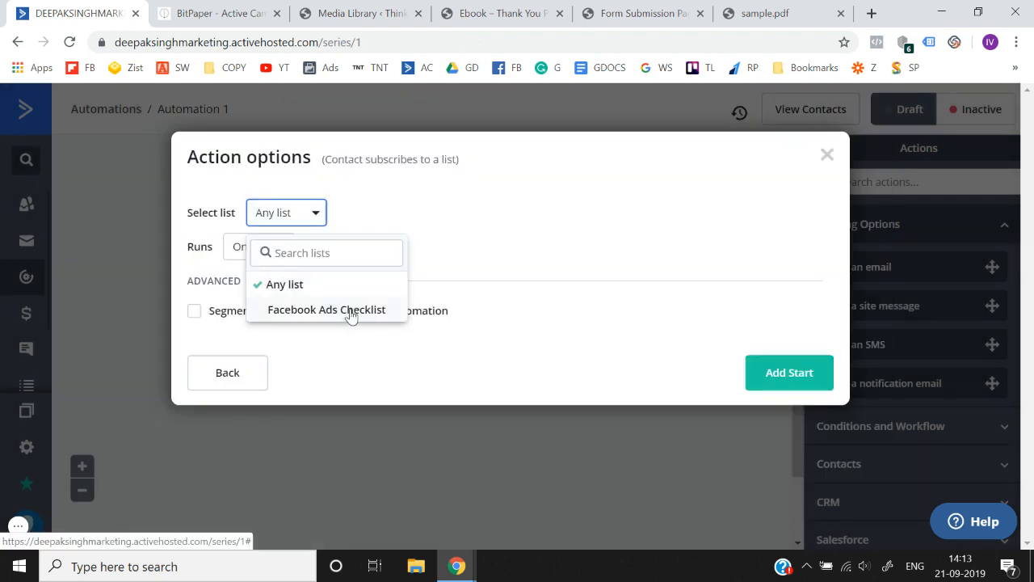
{"action": "left_click", "coordinate": [351, 311]}
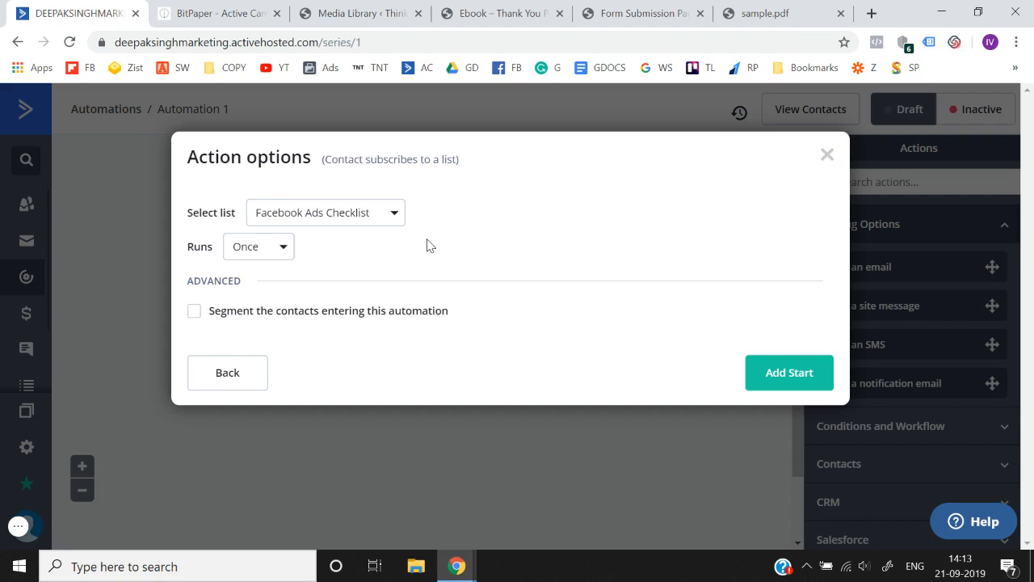
- Keep the trigger on the Facebook Ads Checklist list with runs set to Once, and add it as the automation's start
{"action": "left_click", "coordinate": [371, 220]}
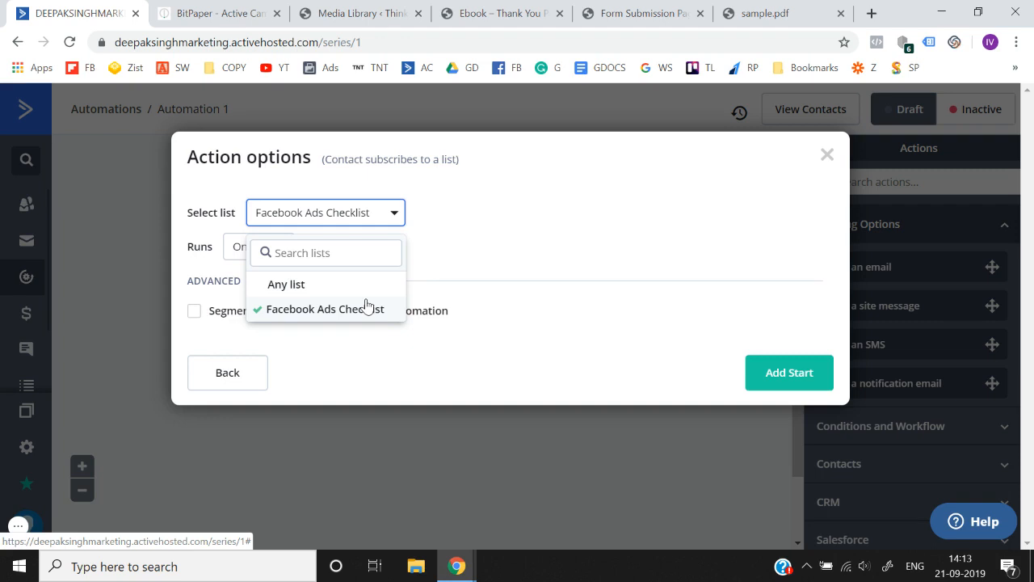
{"action": "left_click", "coordinate": [452, 267]}
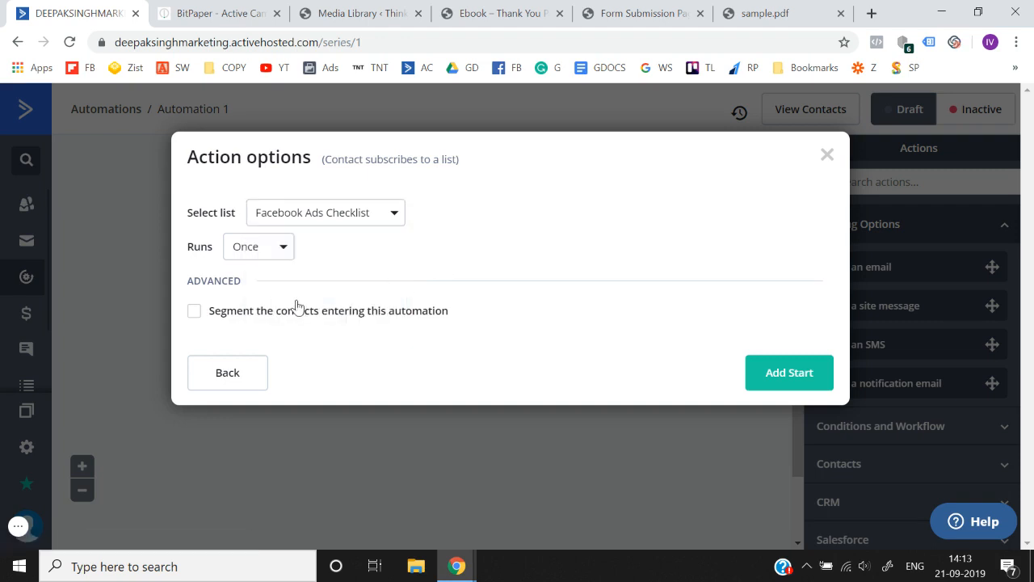
{"action": "left_click", "coordinate": [268, 261]}
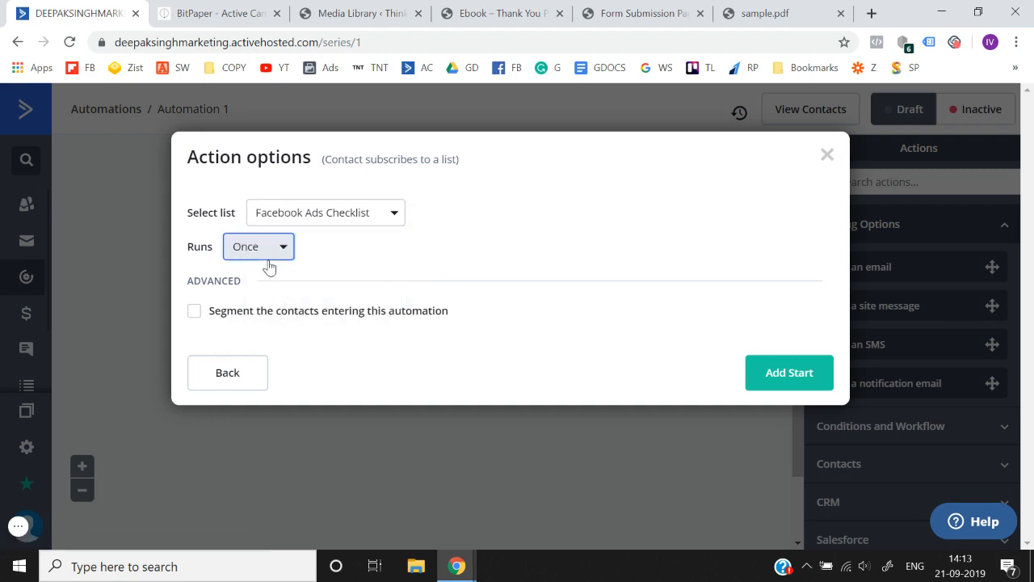
{"action": "left_click", "coordinate": [307, 257]}
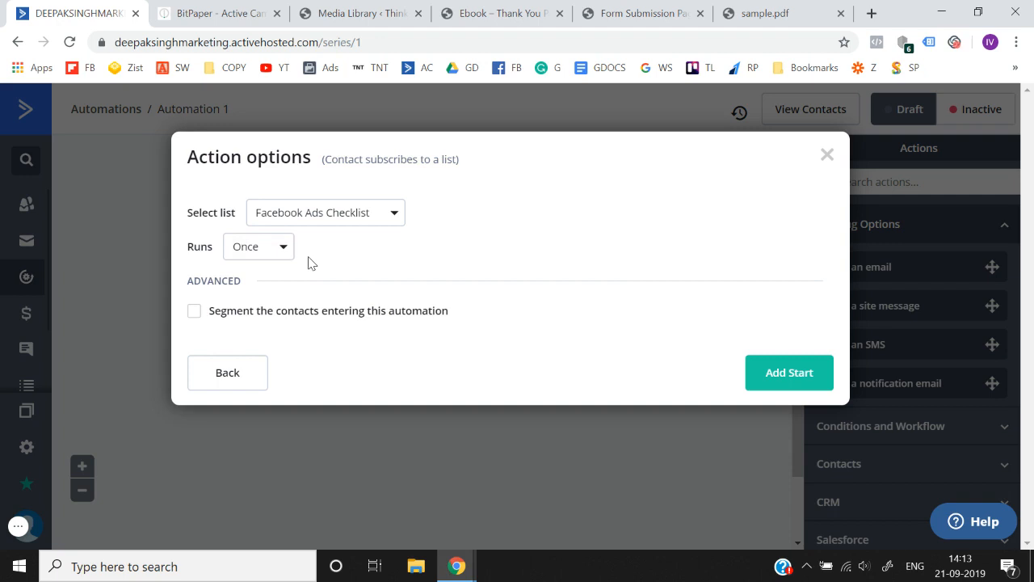
{"action": "left_click", "coordinate": [788, 371]}
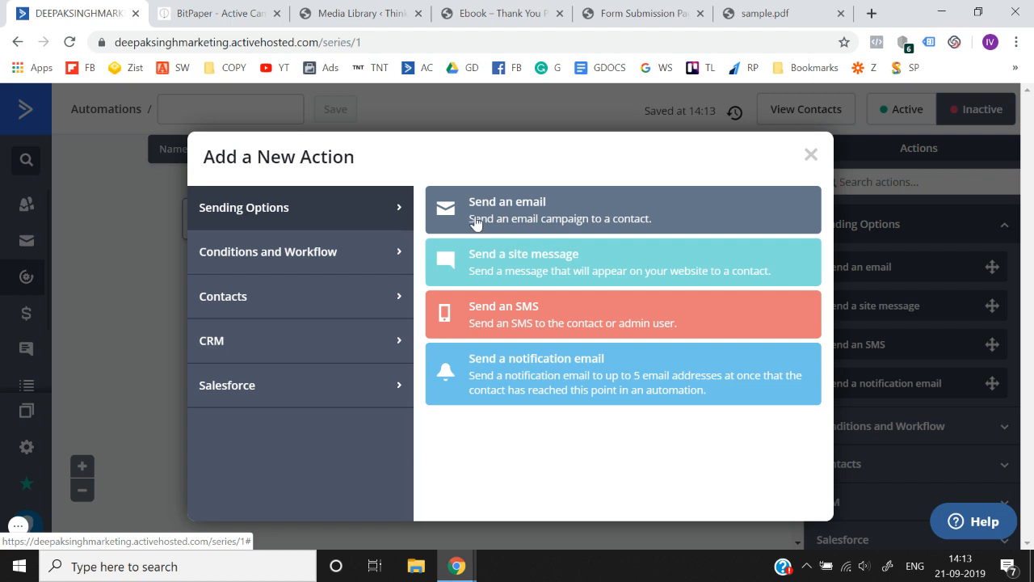
- Add a "Send an email" action to the automation and create a new email named "Here is your Free E-book"
{"action": "left_click", "coordinate": [810, 155]}
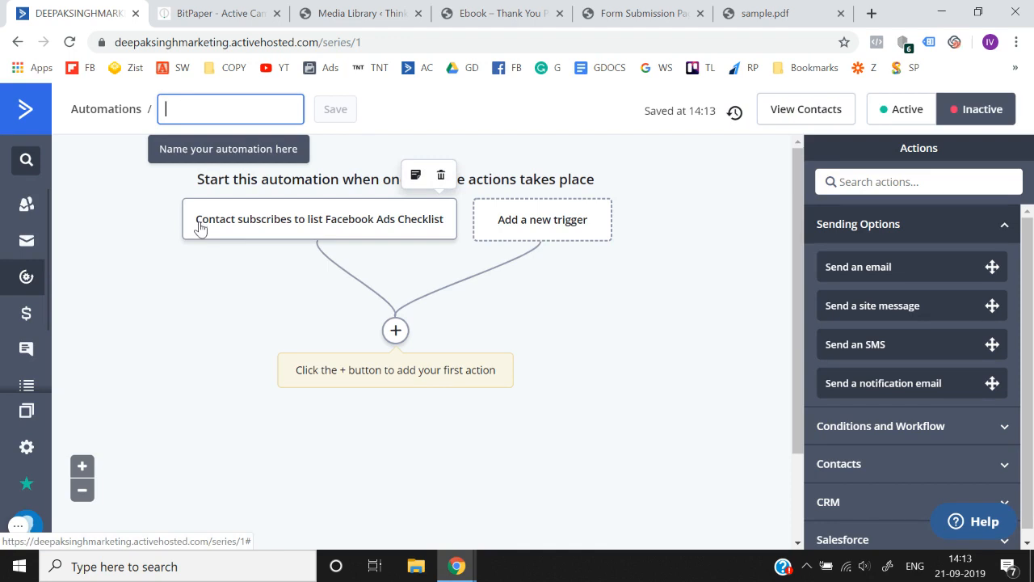
{"action": "left_click", "coordinate": [395, 329]}
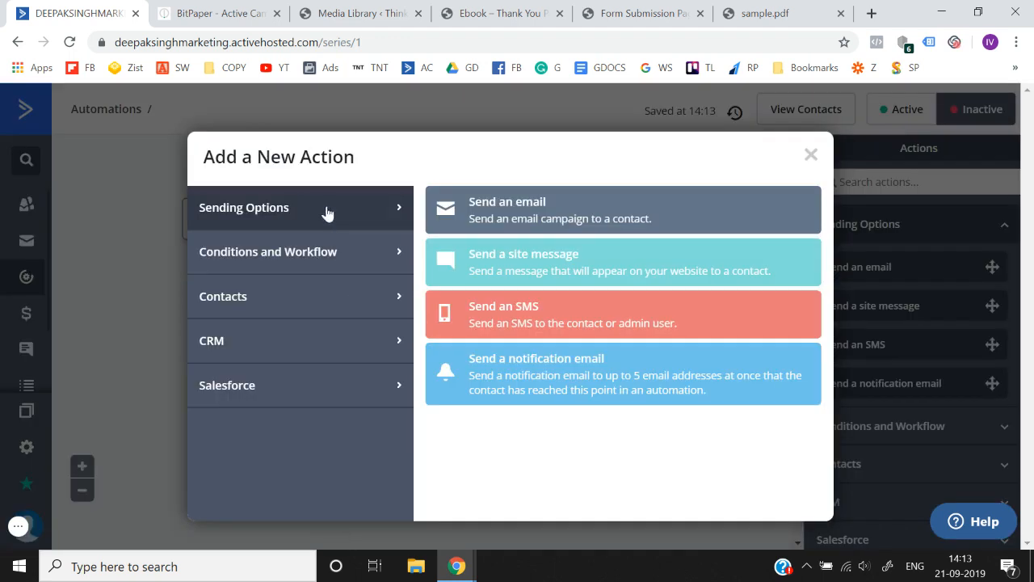
{"action": "left_click", "coordinate": [462, 201]}
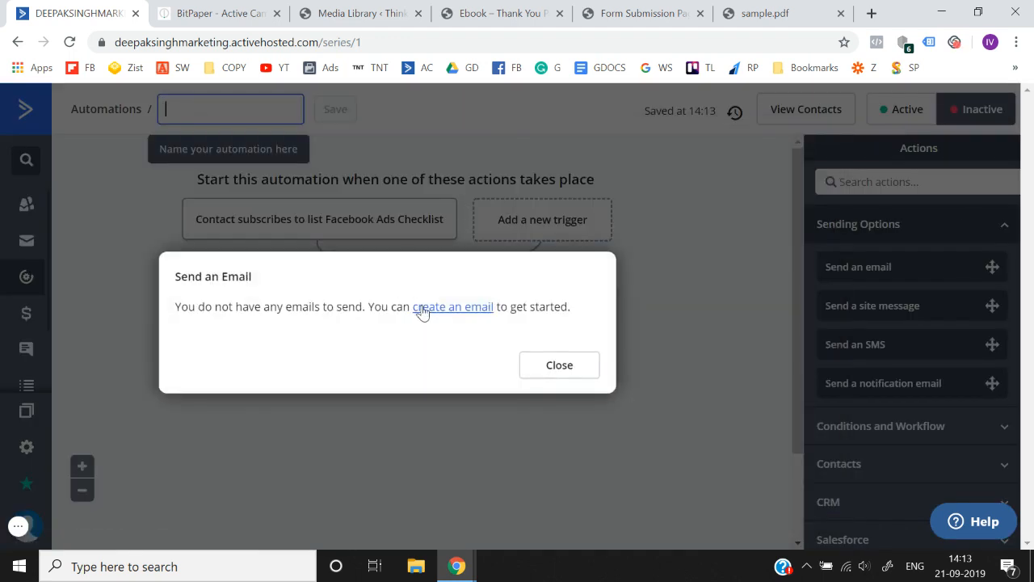
{"action": "left_click", "coordinate": [432, 314]}
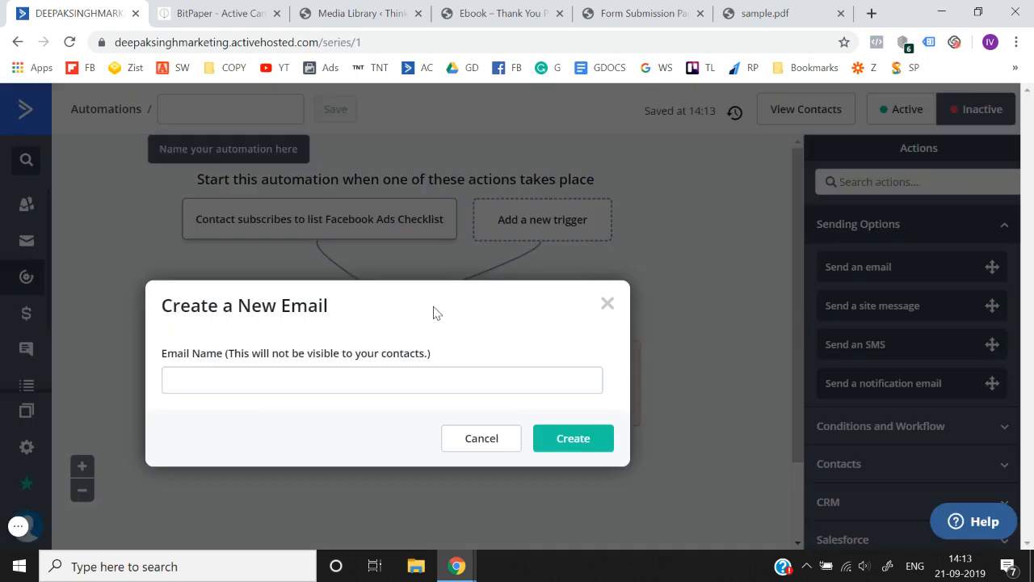
{"action": "left_click", "coordinate": [290, 378]}
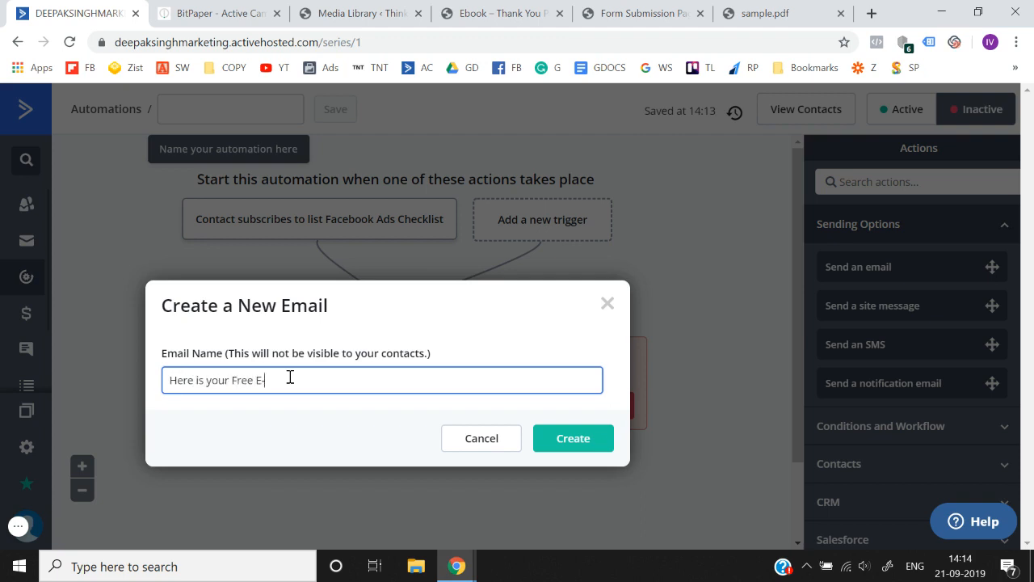
{"action": "key", "text": "ctrl+a"}
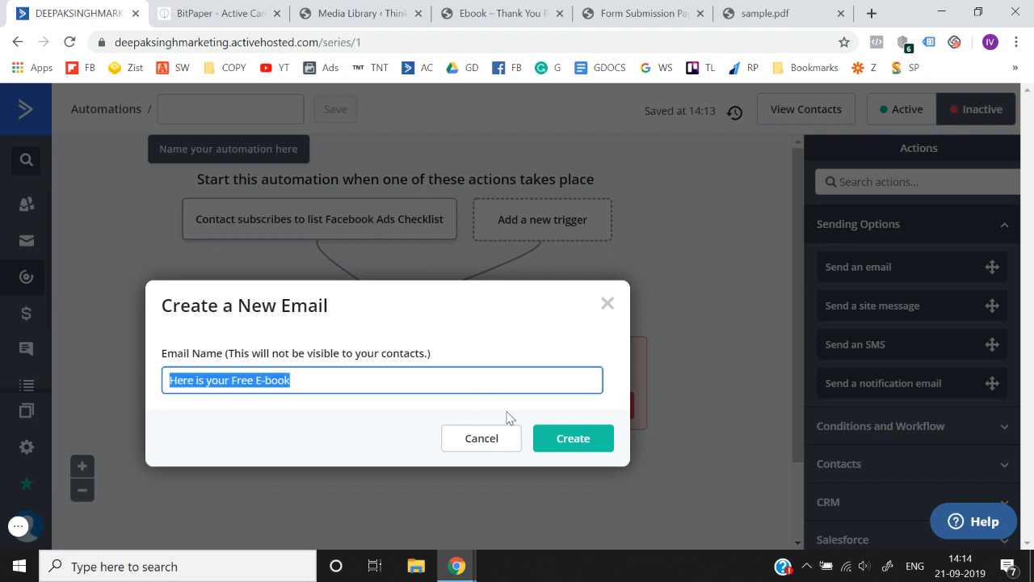
{"action": "left_click", "coordinate": [576, 438]}
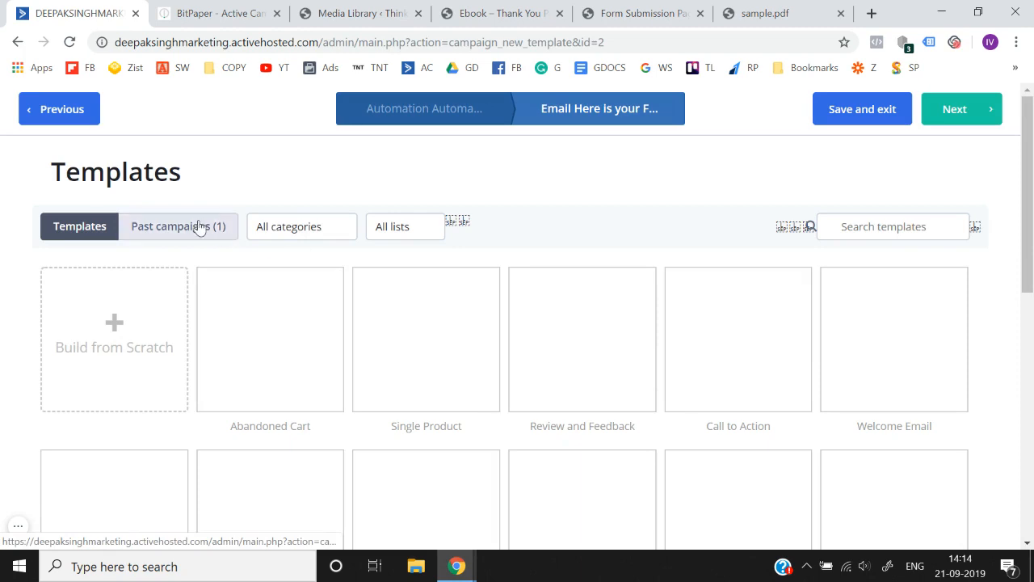
- Use the Call to Action template for the email and set its subject to "Here is your FREE E-book"
{"action": "scroll", "coordinate": [446, 385], "scroll_direction": "down", "scroll_amount": 2}
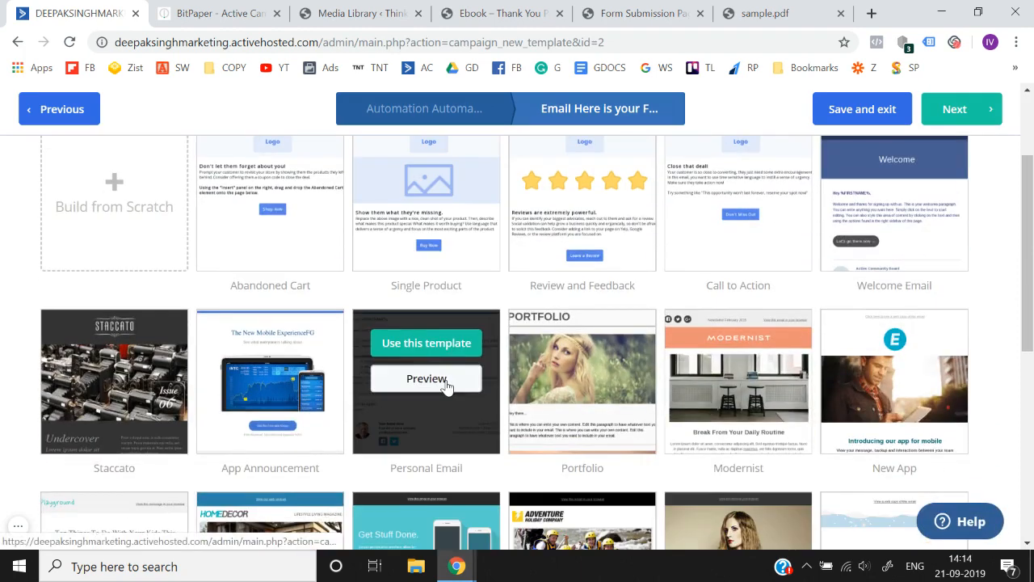
{"action": "scroll", "coordinate": [445, 386], "scroll_direction": "up", "scroll_amount": 2}
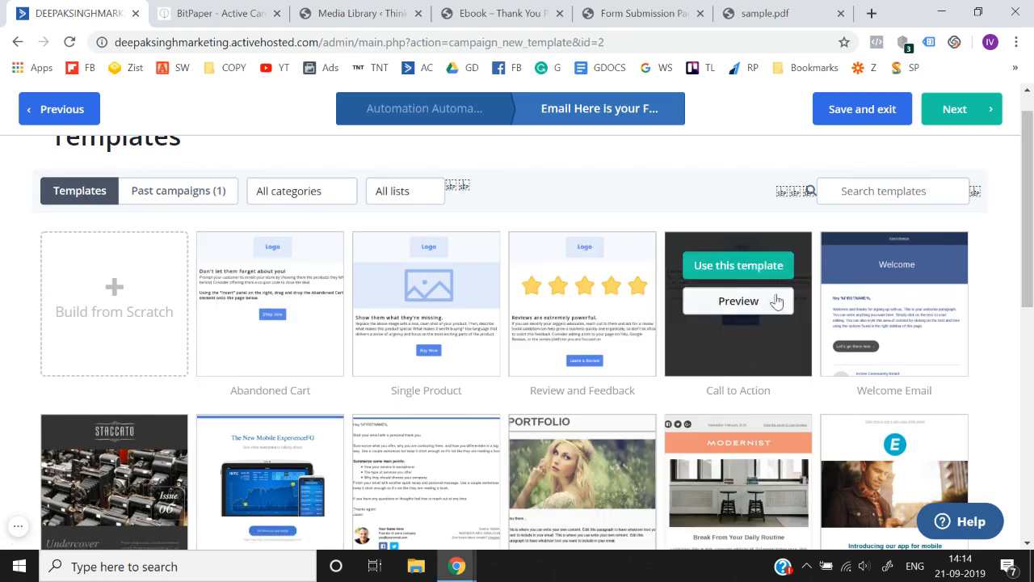
{"action": "left_click", "coordinate": [762, 271]}
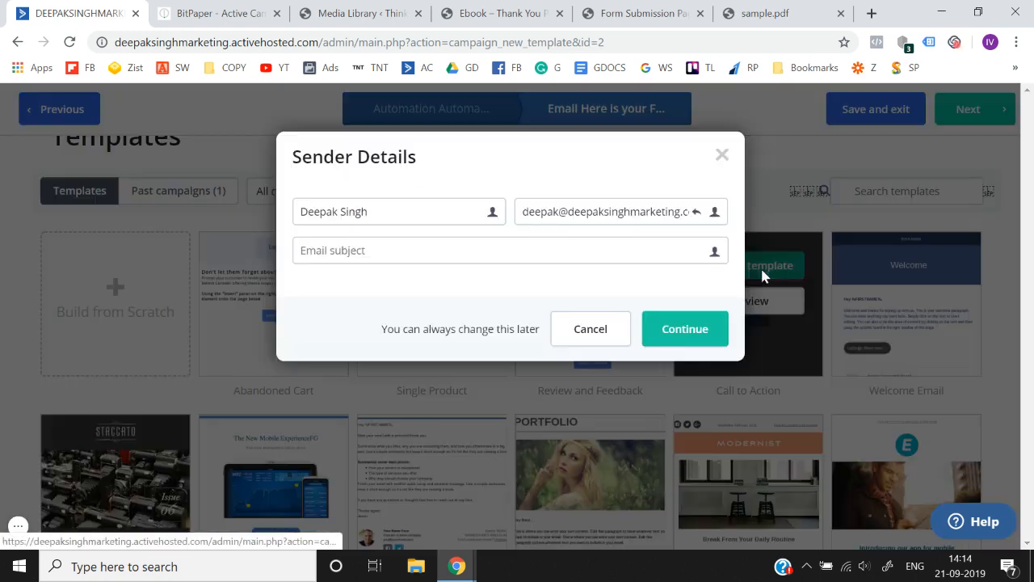
{"action": "left_click", "coordinate": [556, 253]}
{"action": "type", "text": "Here is your Free E-book"}
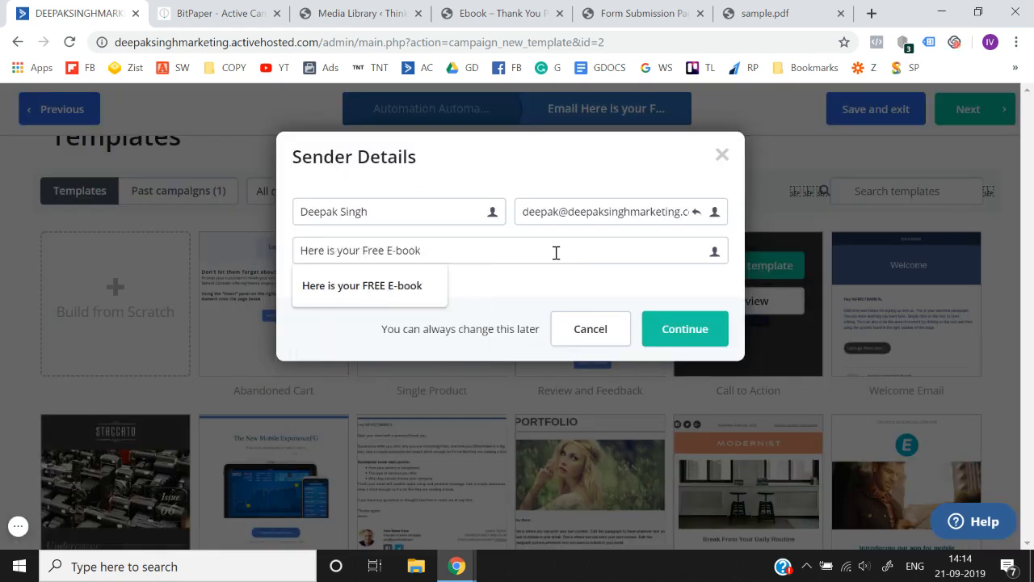
{"action": "left_click", "coordinate": [397, 293]}
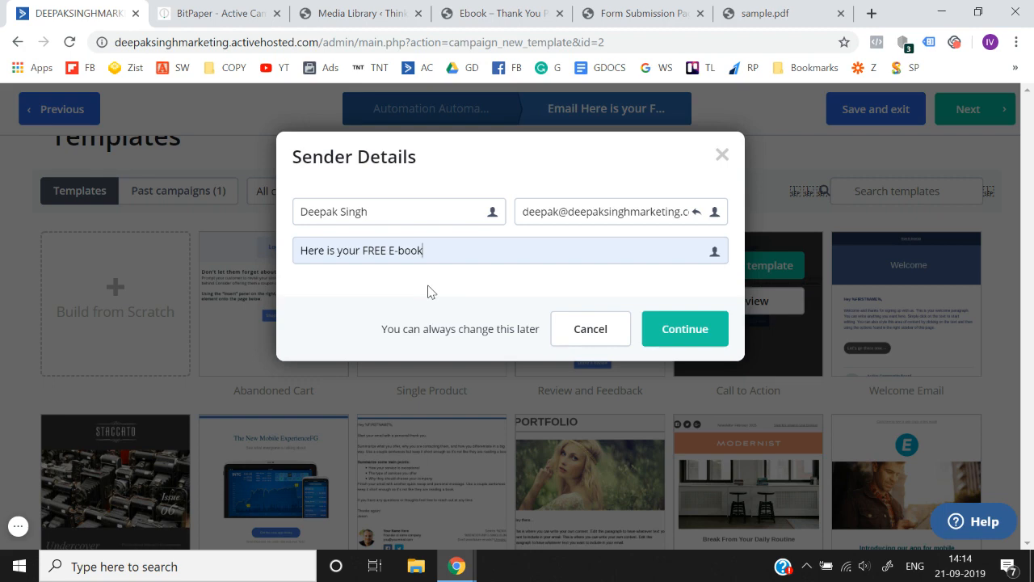
{"action": "left_click", "coordinate": [688, 327]}
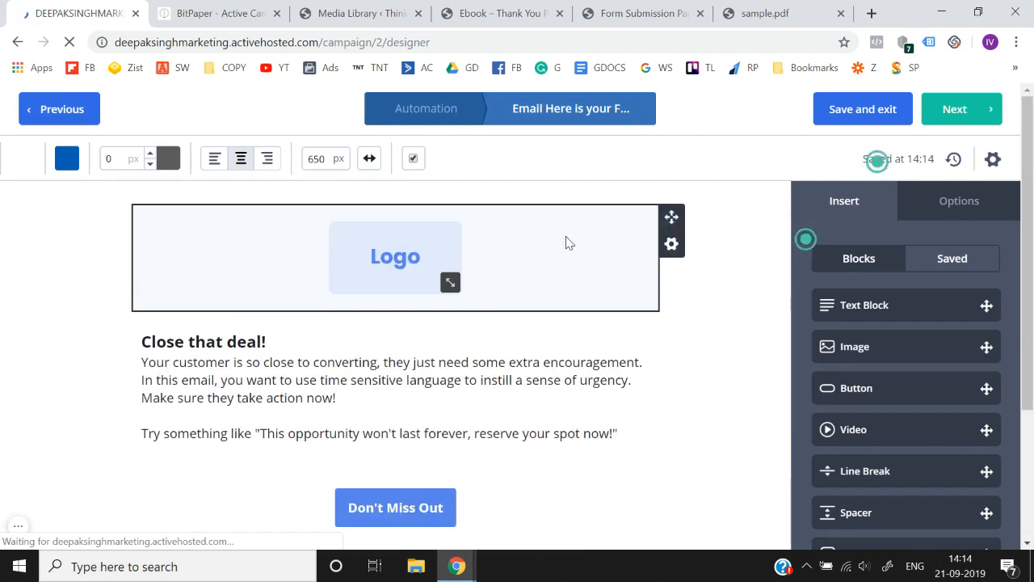
- Delete the Logo image block from the email design
{"action": "right_click", "coordinate": [668, 243]}
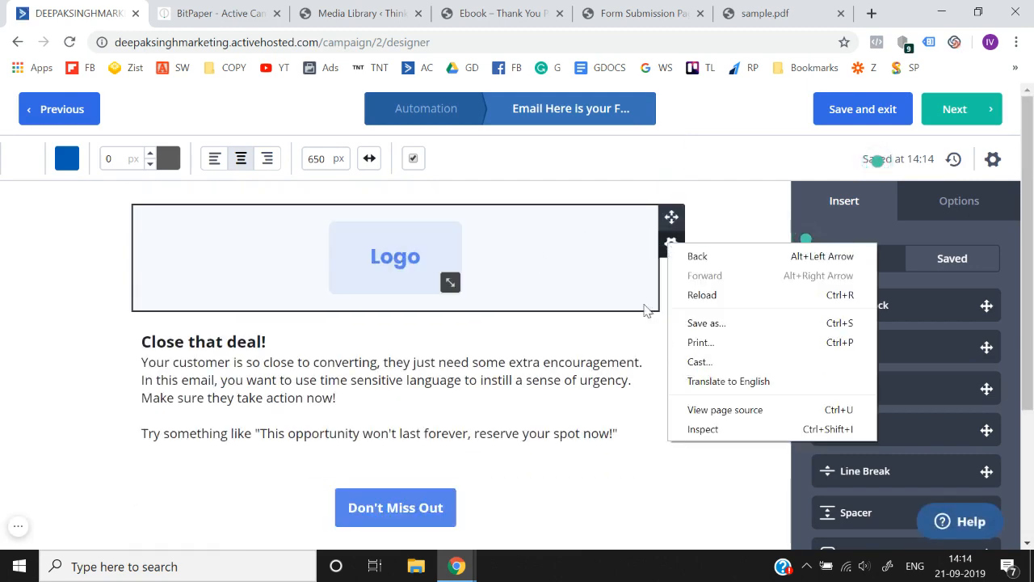
{"action": "left_click", "coordinate": [622, 265]}
{"action": "left_click", "coordinate": [669, 246]}
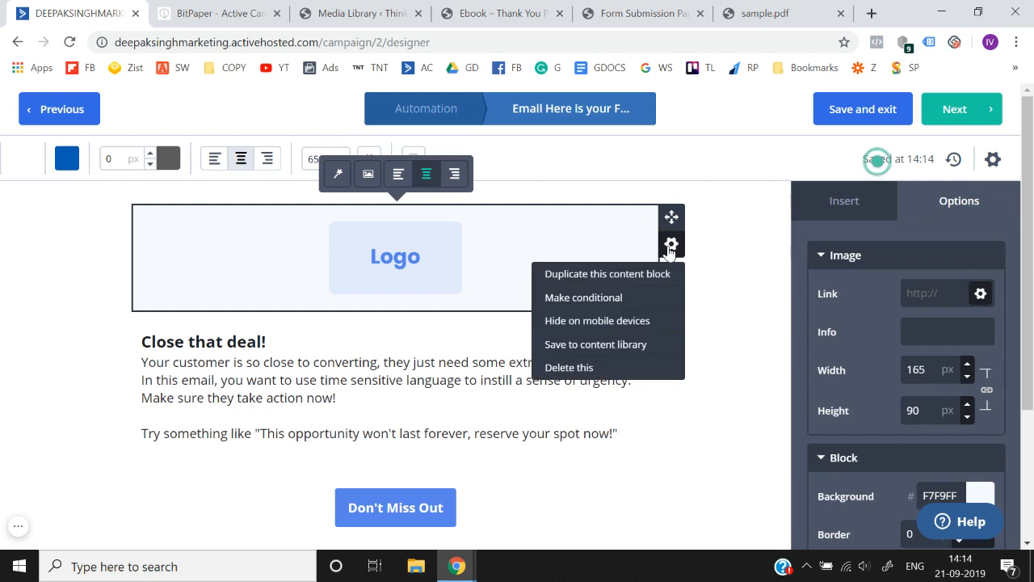
{"action": "left_click", "coordinate": [578, 368]}
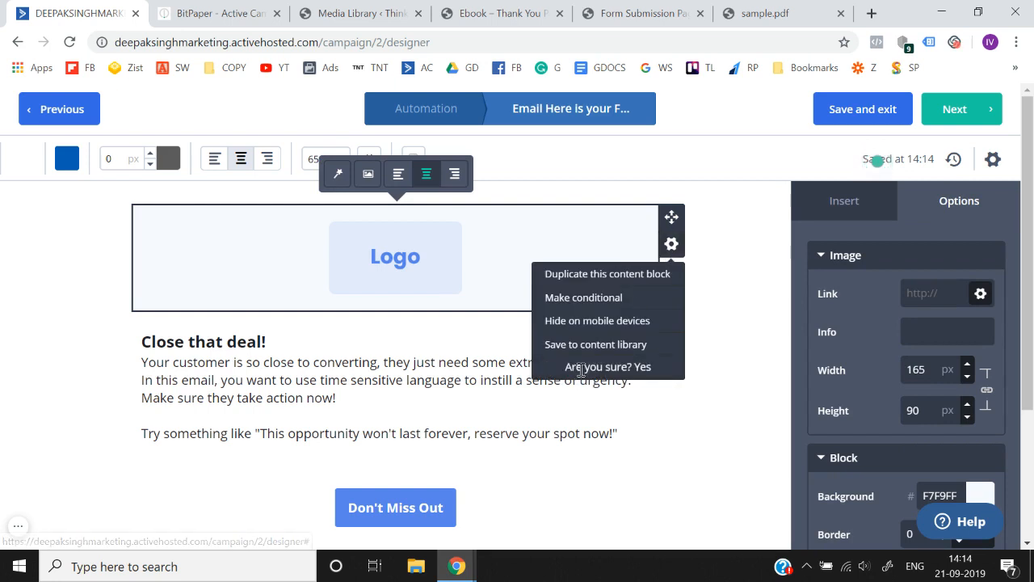
{"action": "left_click", "coordinate": [642, 368]}
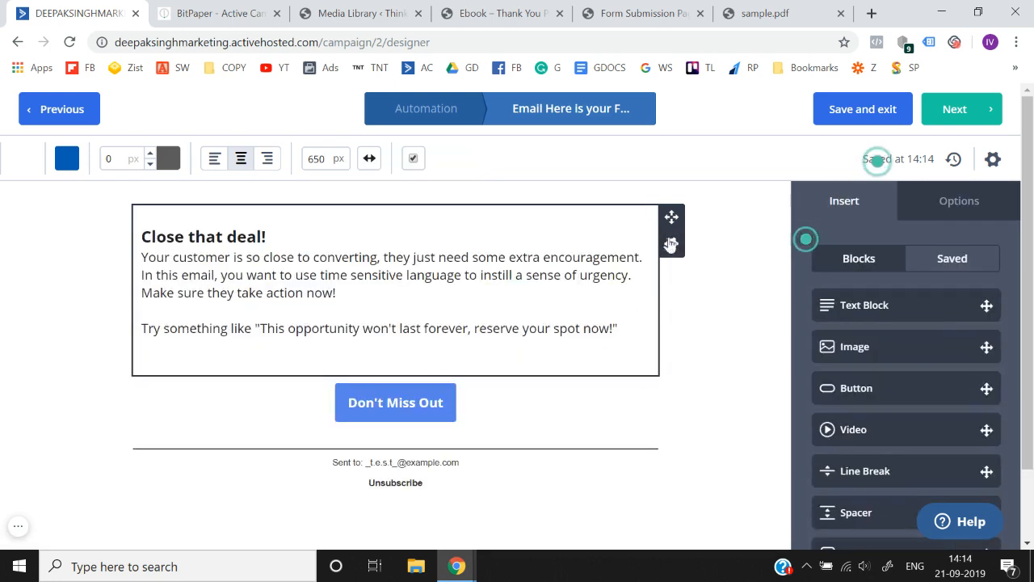
- Delete the "Close that deal!" text block and the "Don't Miss Out" button block from the email
{"action": "left_click", "coordinate": [672, 244]}
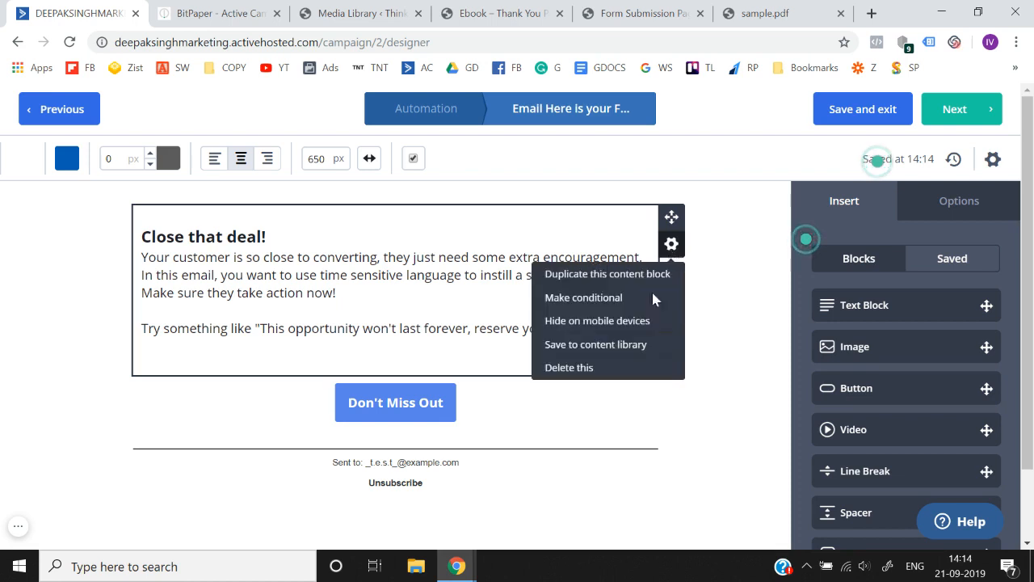
{"action": "left_click", "coordinate": [574, 369]}
{"action": "left_click", "coordinate": [638, 369]}
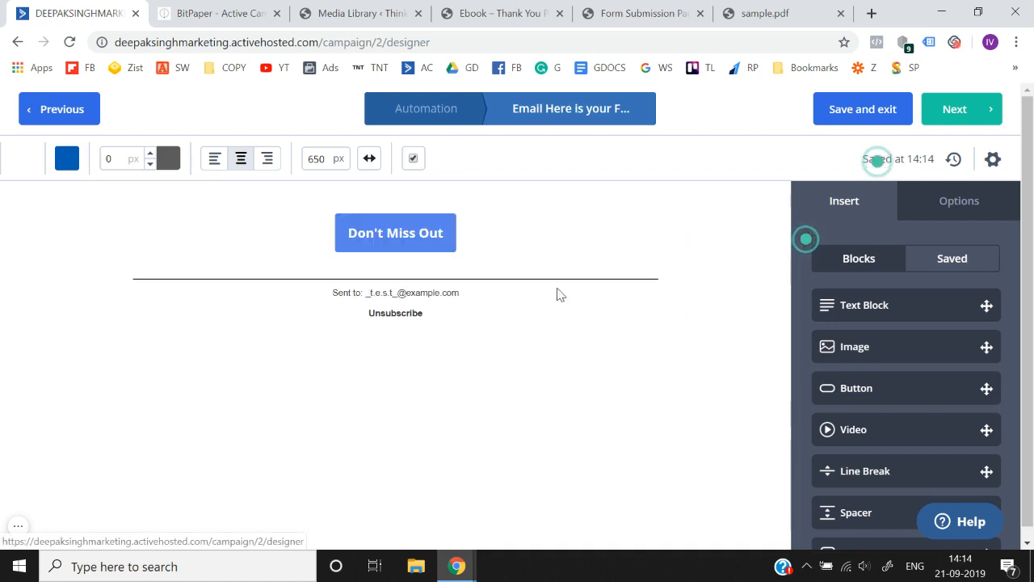
{"action": "left_click", "coordinate": [672, 244]}
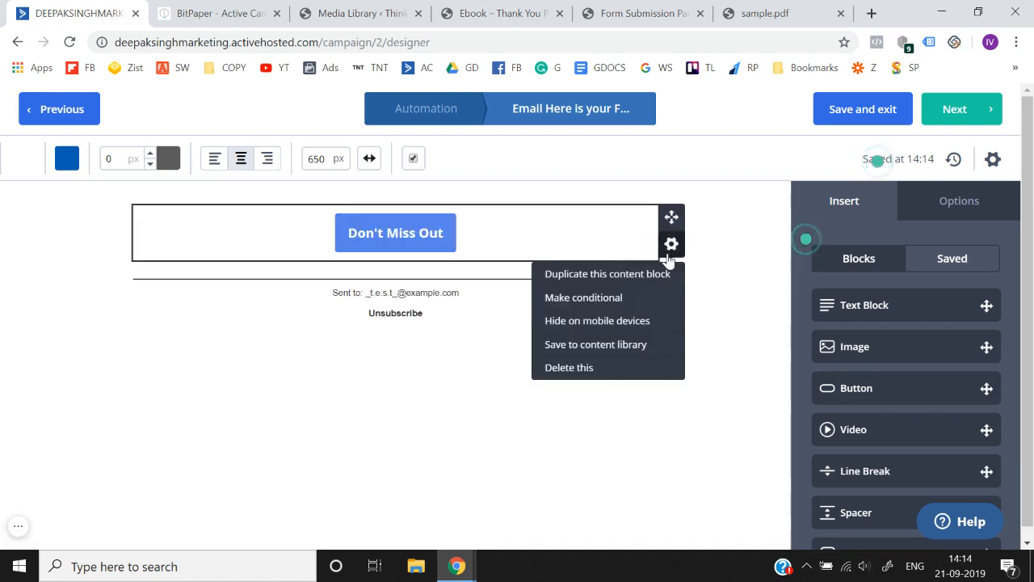
{"action": "left_click", "coordinate": [582, 370]}
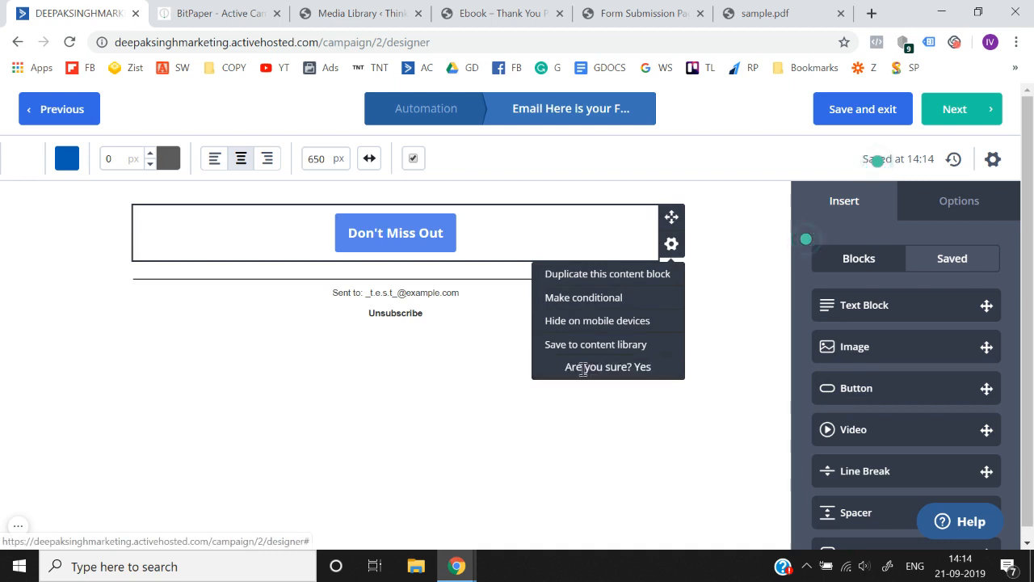
{"action": "left_click", "coordinate": [646, 368]}
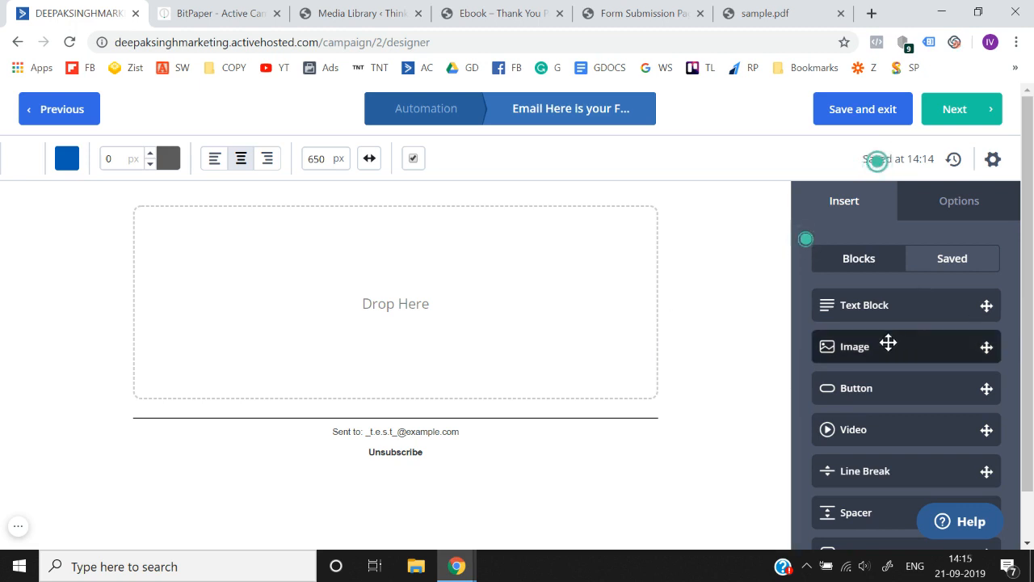
- Insert an Image block into the empty email body, browse the Downloads folder for an image to upload, and cancel the file selection
{"action": "left_click_drag", "start_coordinate": [888, 343], "coordinate": [399, 254]}
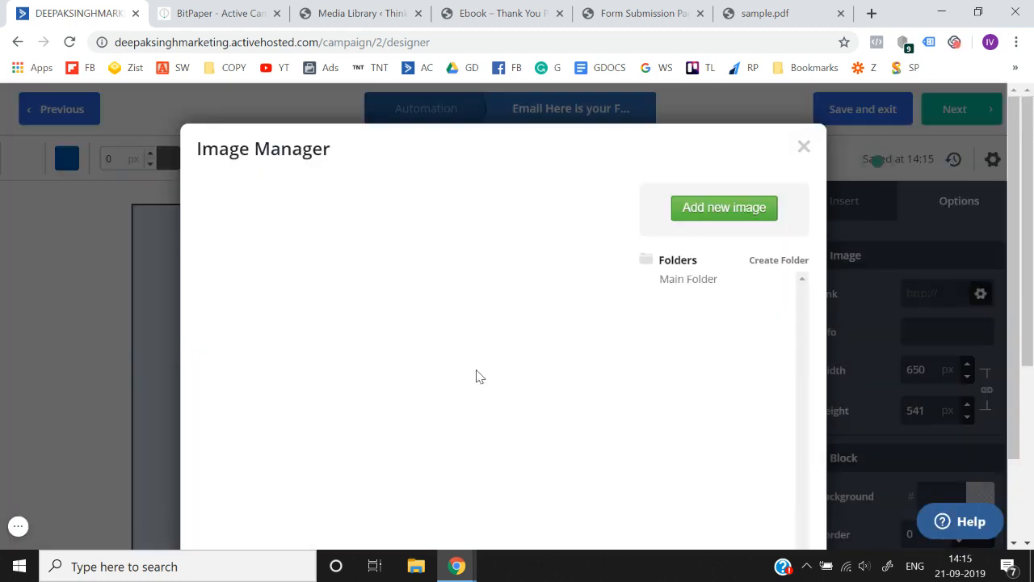
{"action": "left_click", "coordinate": [722, 210]}
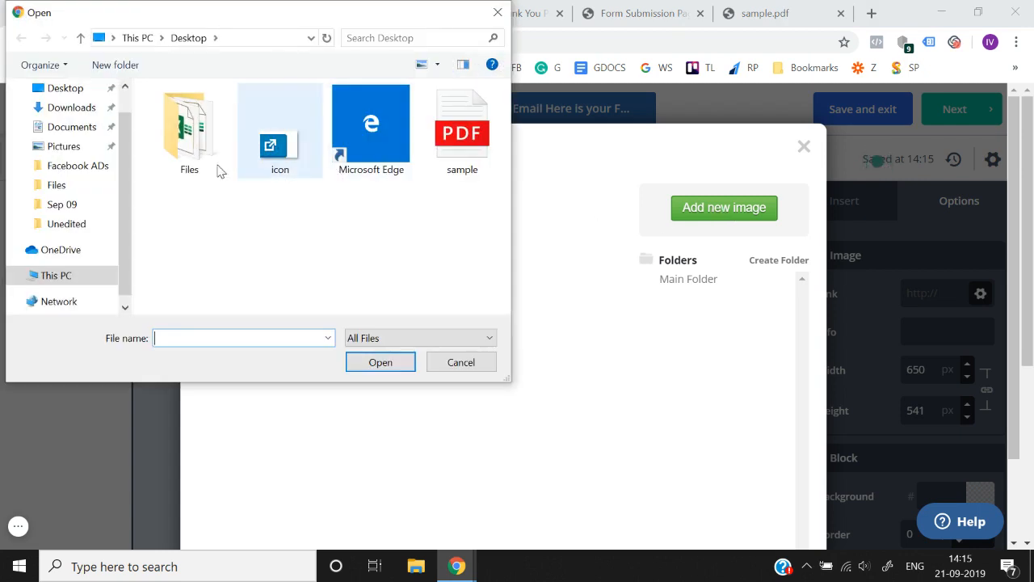
{"action": "left_click", "coordinate": [77, 110]}
{"action": "scroll", "coordinate": [267, 230], "scroll_direction": "down", "scroll_amount": 2}
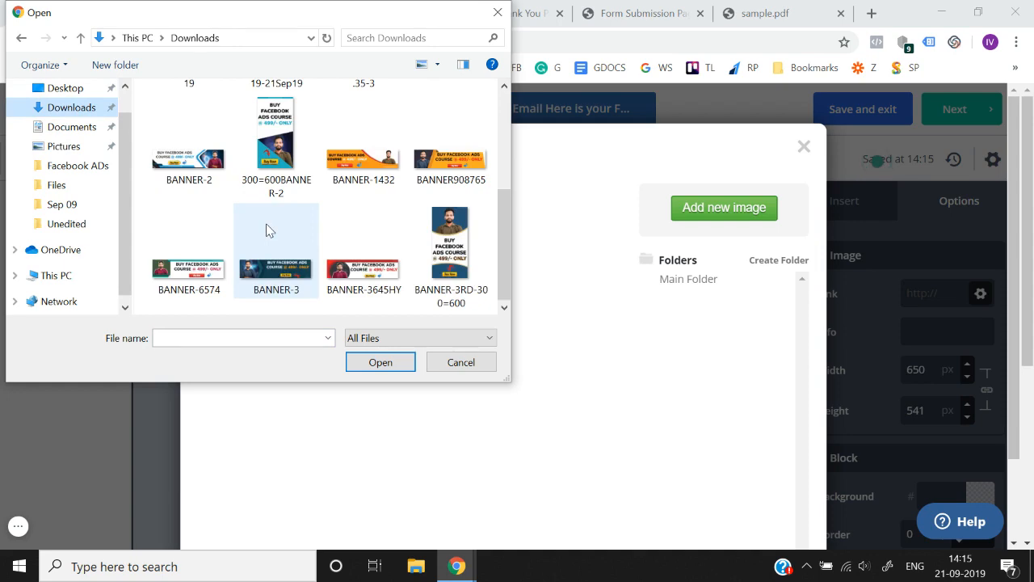
{"action": "scroll", "coordinate": [270, 202], "scroll_direction": "up", "scroll_amount": 2}
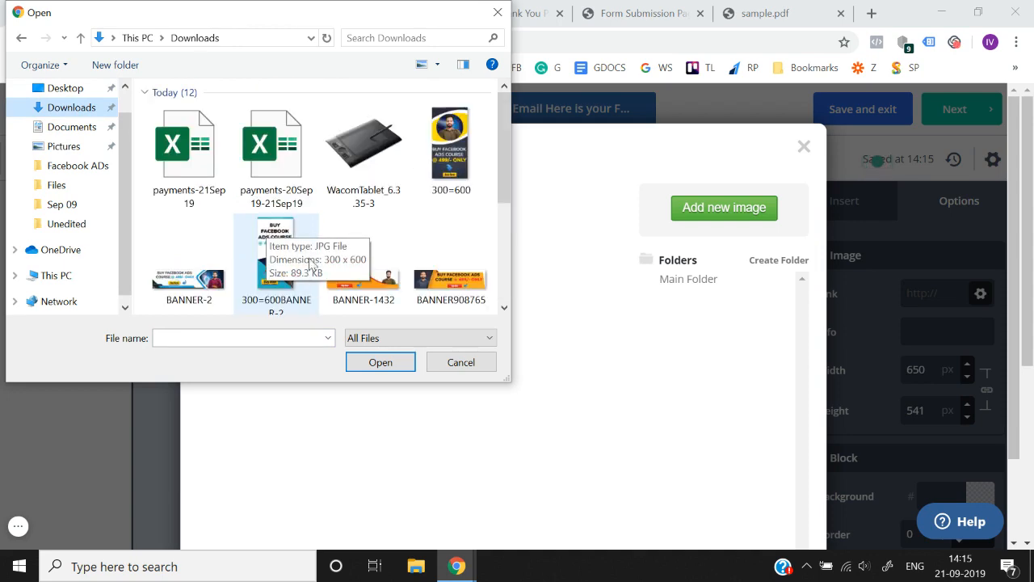
{"action": "left_click", "coordinate": [461, 362]}
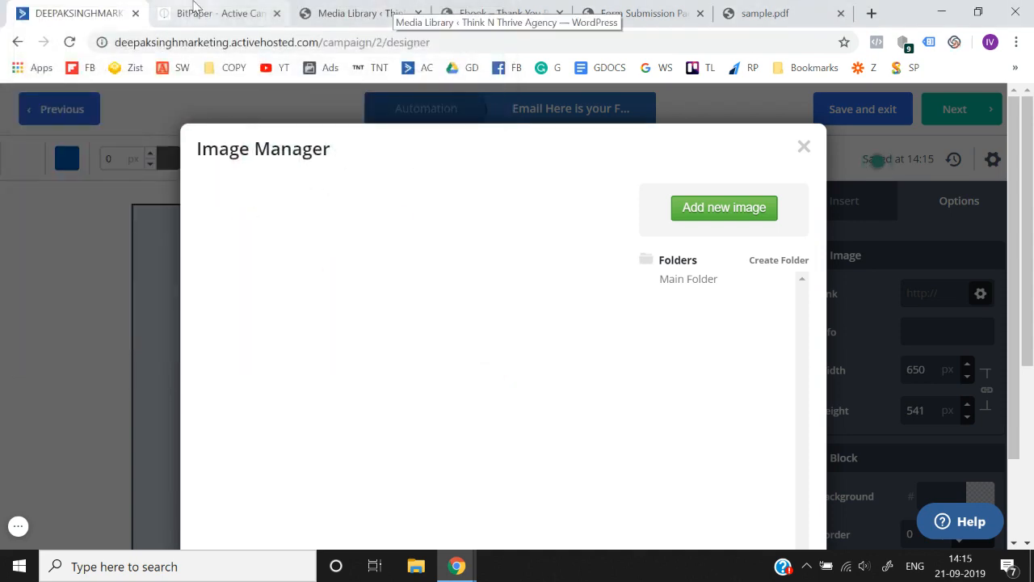
- Open the thinknthriveagency.com home page in a new browser tab
{"action": "left_click", "coordinate": [194, 7]}
{"action": "left_click", "coordinate": [844, 7]}
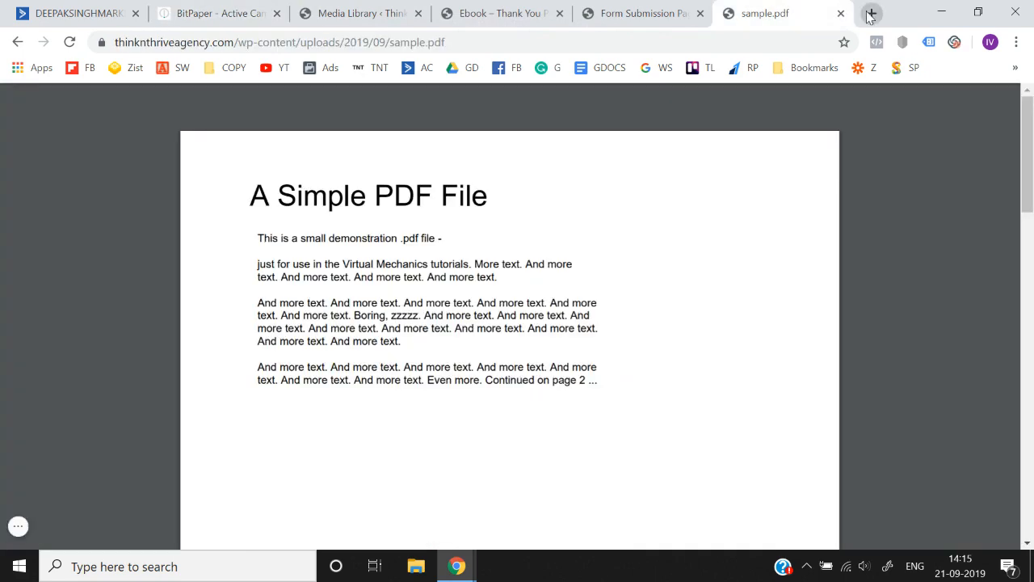
{"action": "left_click", "coordinate": [872, 13]}
{"action": "type", "text": "think"}
{"action": "key", "text": "End"}
{"action": "key", "text": "BackSpace"}
{"action": "key", "text": "BackSpace"}
{"action": "key", "text": "BackSpace"}
{"action": "key", "text": "BackSpace"}
{"action": "key", "text": "BackSpace"}
{"action": "key", "text": "BackSpace"}
{"action": "key", "text": "BackSpace"}
{"action": "key", "text": "BackSpace"}
{"action": "key", "text": "BackSpace"}
{"action": "key", "text": "BackSpace"}
{"action": "key", "text": "BackSpace"}
{"action": "key", "text": "BackSpace"}
{"action": "key", "text": "BackSpace"}
{"action": "key", "text": "BackSpace"}
{"action": "key", "text": "BackSpace"}
{"action": "key", "text": "BackSpace"}
{"action": "key", "text": "BackSpace"}
{"action": "key", "text": "BackSpace"}
{"action": "key", "text": "BackSpace"}
{"action": "key", "text": "BackSpace"}
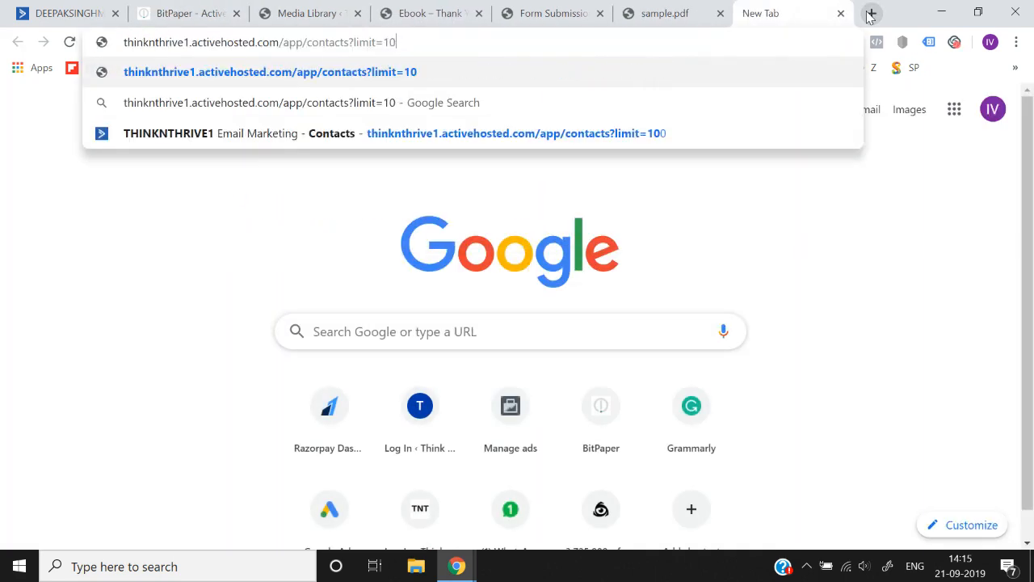
{"action": "key", "text": "BackSpace"}
{"action": "key", "text": "BackSpace"}
{"action": "key", "text": "BackSpace"}
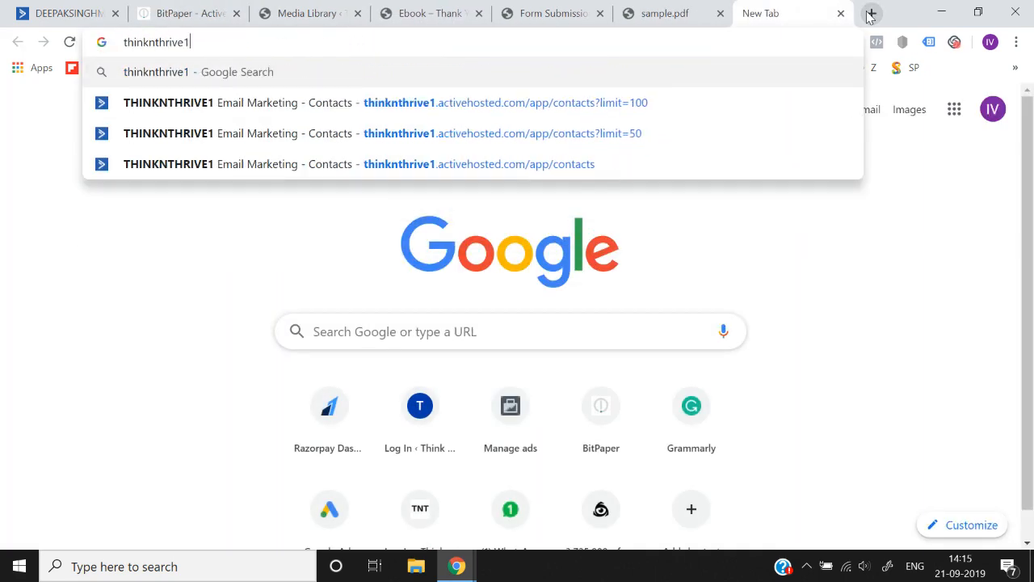
{"action": "type", "text": "age"}
{"action": "key", "text": "Return"}
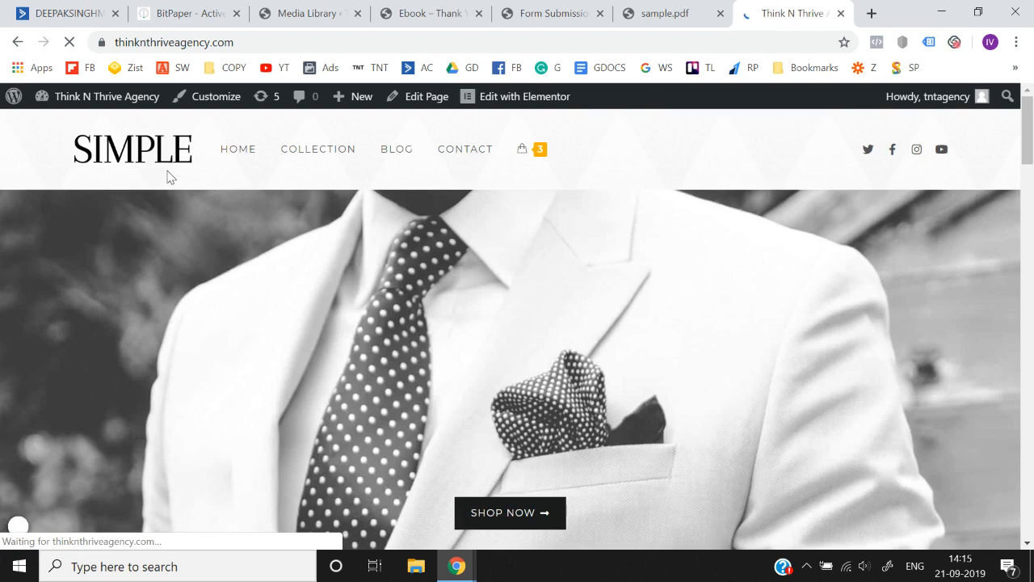
- Open the site's SIMPLE logo image in its own tab and save it to the Desktop as the PNG image rsimple-logo
{"action": "right_click", "coordinate": [133, 151]}
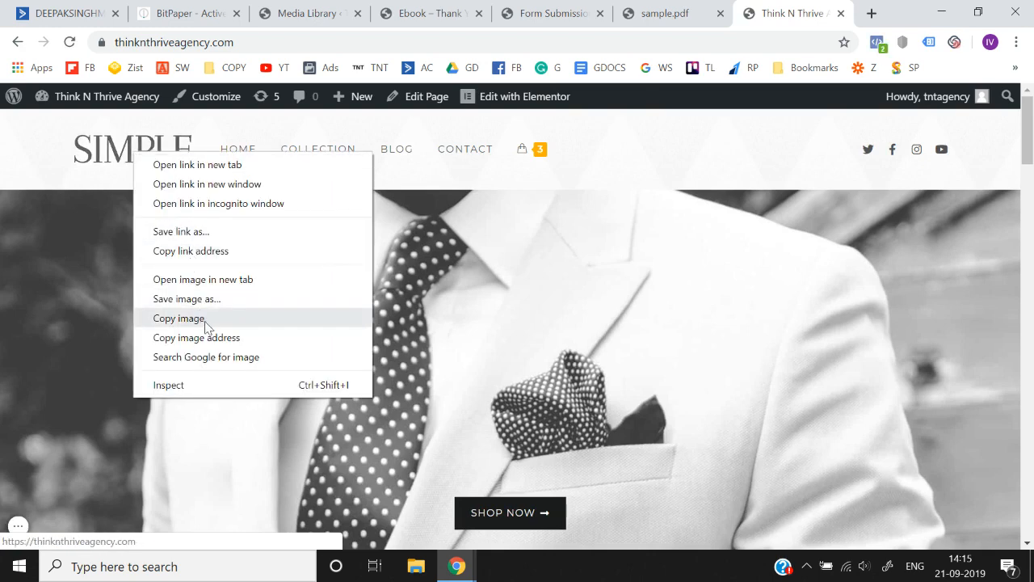
{"action": "left_click", "coordinate": [212, 279]}
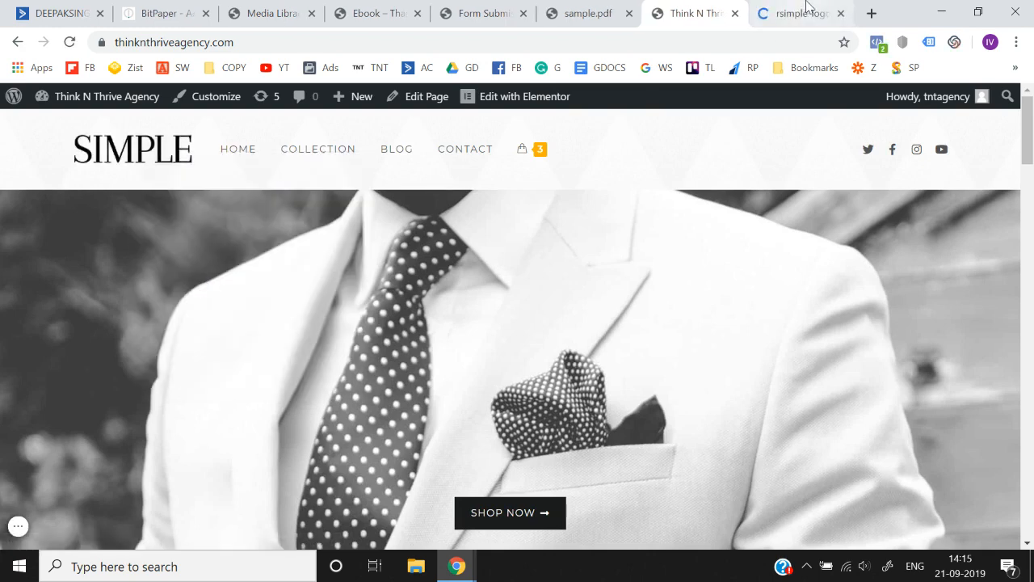
{"action": "key", "text": "ctrl+Tab"}
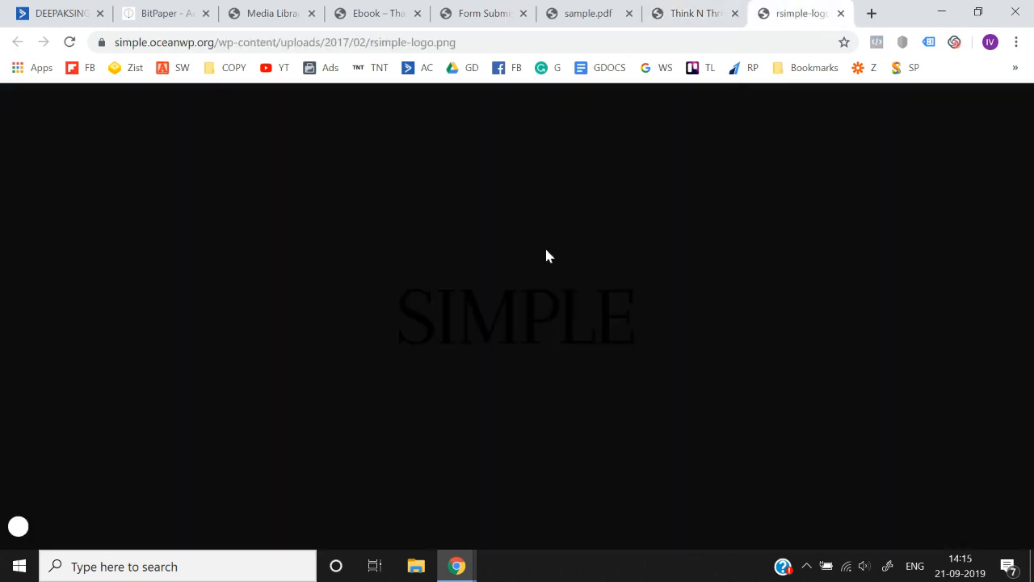
{"action": "right_click", "coordinate": [469, 299]}
{"action": "left_click", "coordinate": [523, 332]}
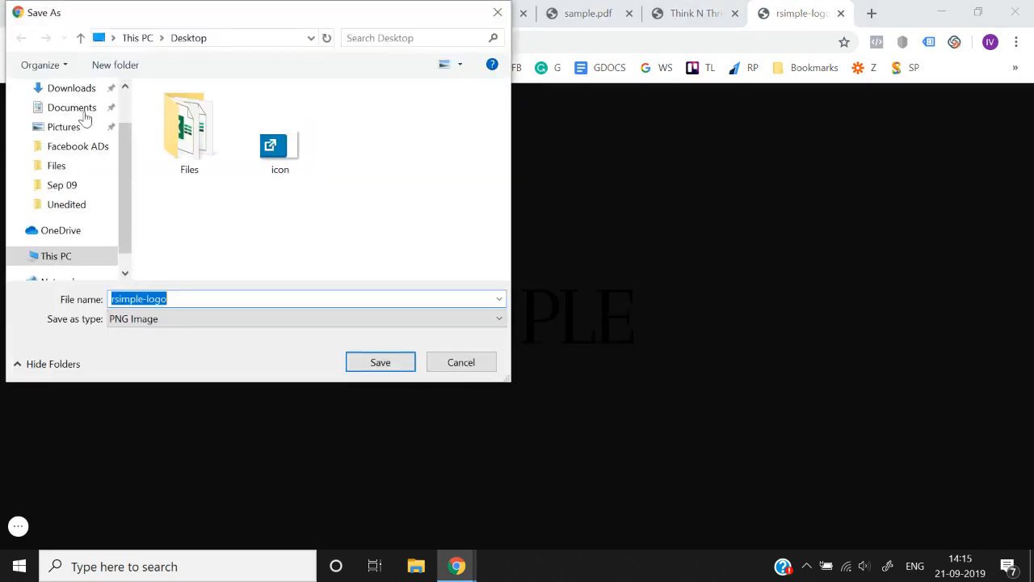
{"action": "scroll", "coordinate": [86, 111], "scroll_direction": "up", "scroll_amount": 1}
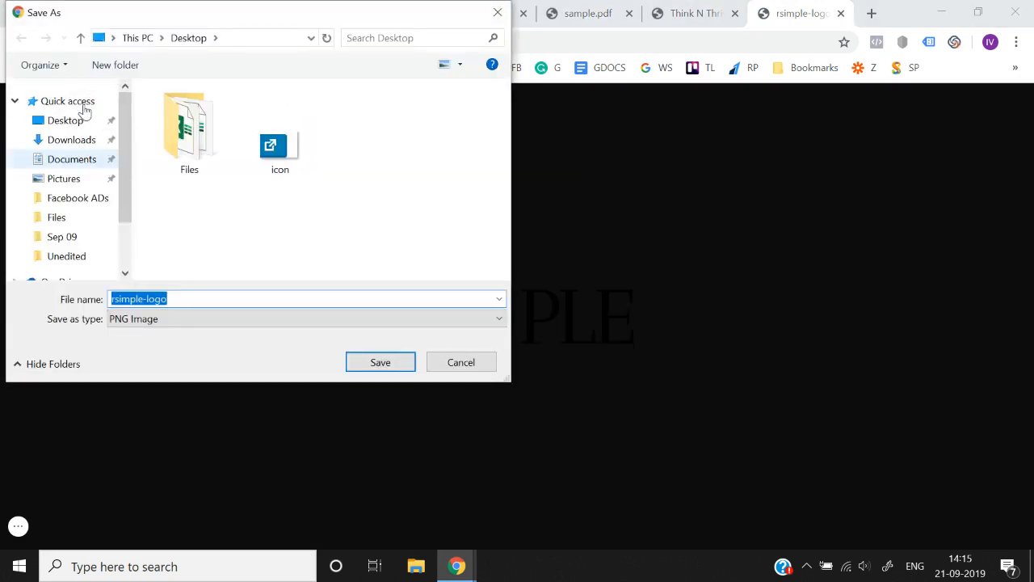
{"action": "left_click", "coordinate": [392, 371]}
{"action": "left_click", "coordinate": [405, 11]}
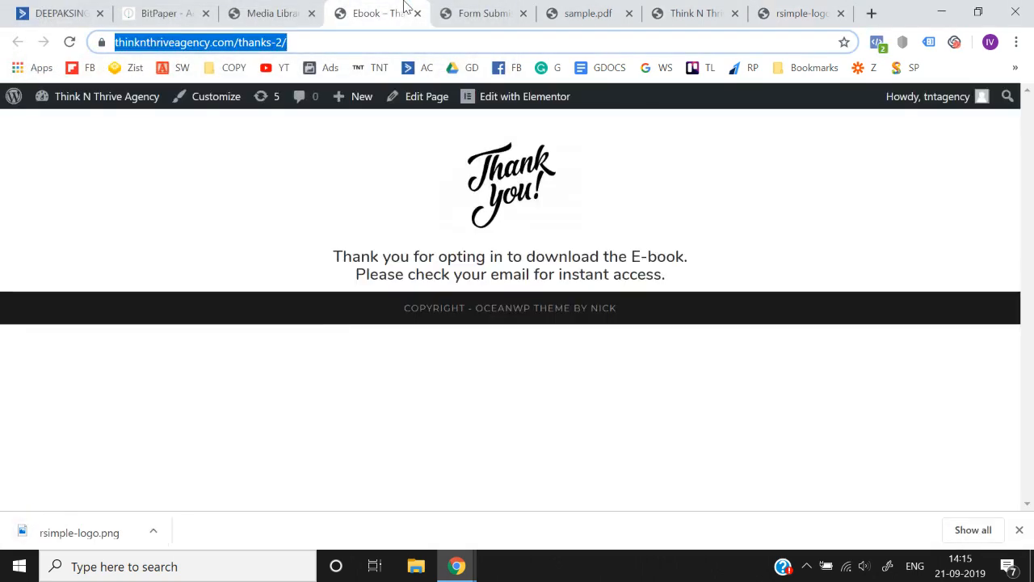
{"action": "left_click", "coordinate": [474, 11]}
{"action": "left_click", "coordinate": [267, 12]}
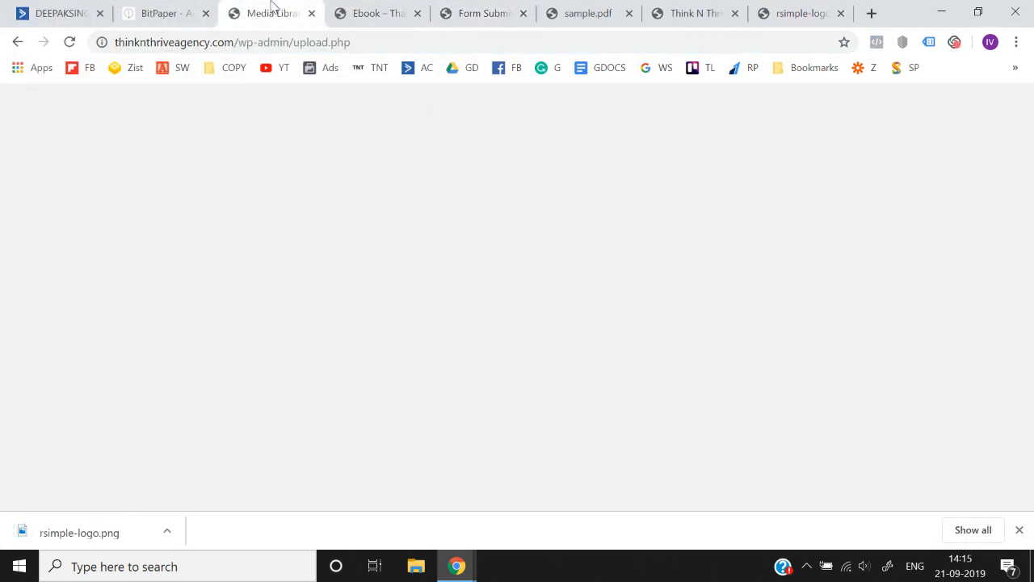
{"action": "left_click", "coordinate": [699, 8]}
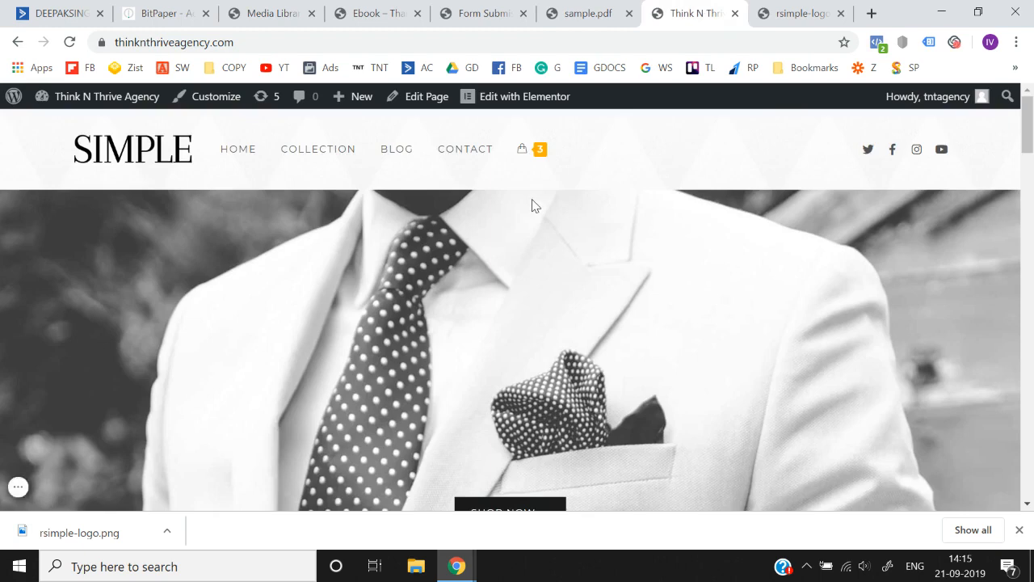
{"action": "left_click", "coordinate": [598, 9]}
{"action": "left_click", "coordinate": [790, 8]}
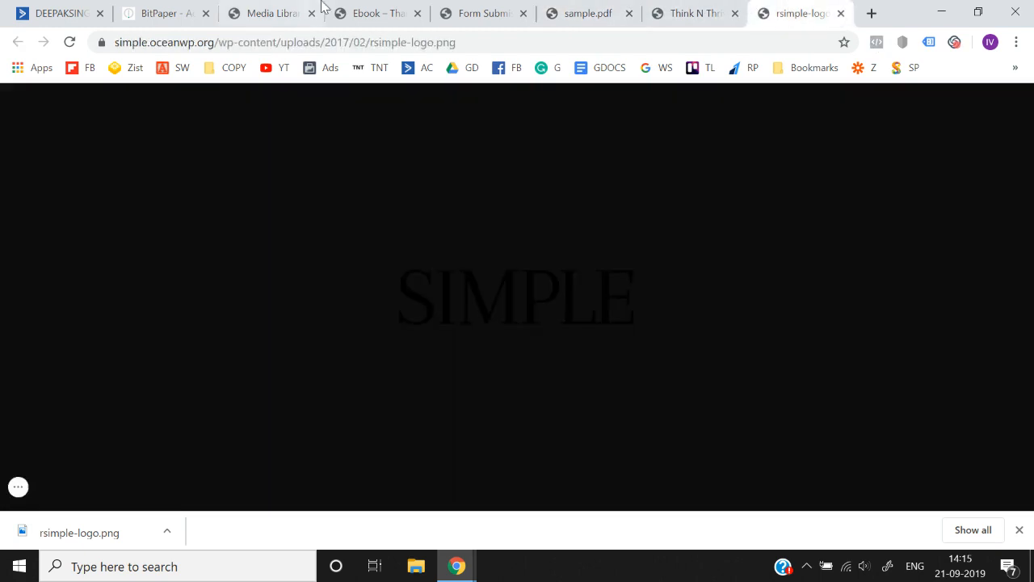
{"action": "left_click", "coordinate": [475, 12]}
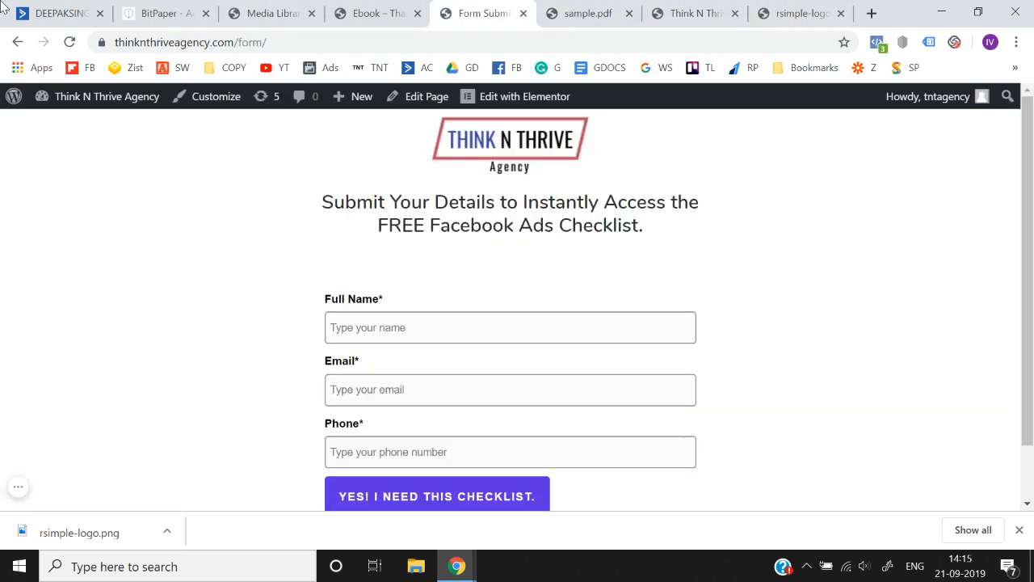
- Return to the ActiveCampaign email designer, upload rsimple-logo from the Desktop to the Image Manager, and choose it for the image block
{"action": "left_click", "coordinate": [39, 6]}
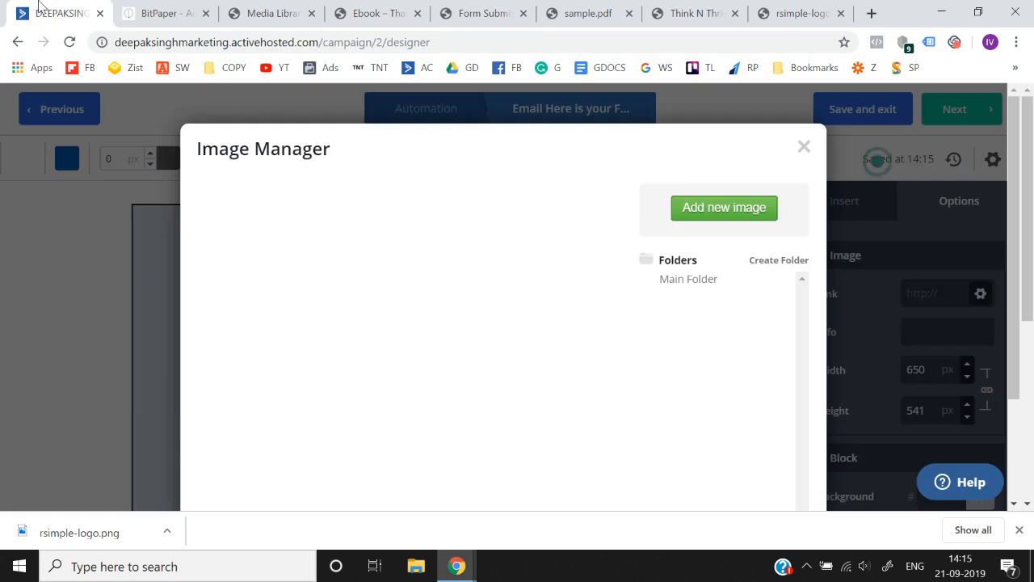
{"action": "left_click", "coordinate": [717, 206]}
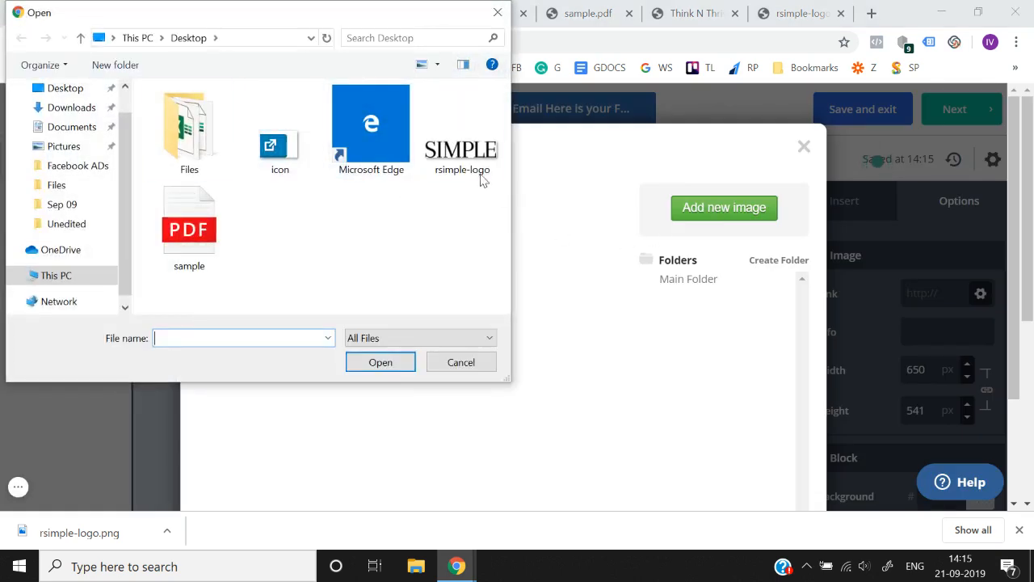
{"action": "left_click", "coordinate": [479, 150]}
{"action": "double_click", "coordinate": [479, 150]}
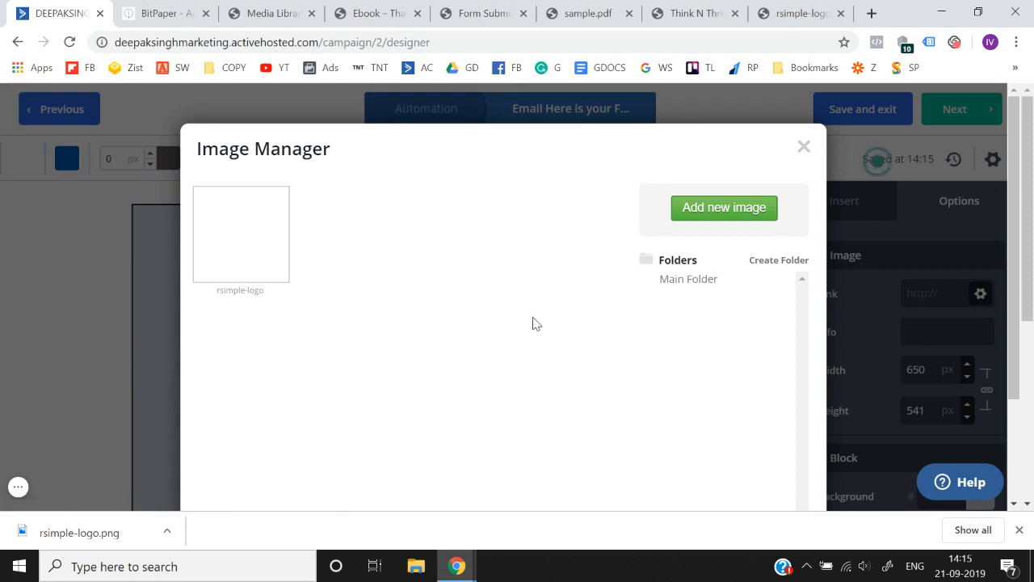
{"action": "left_click", "coordinate": [243, 224]}
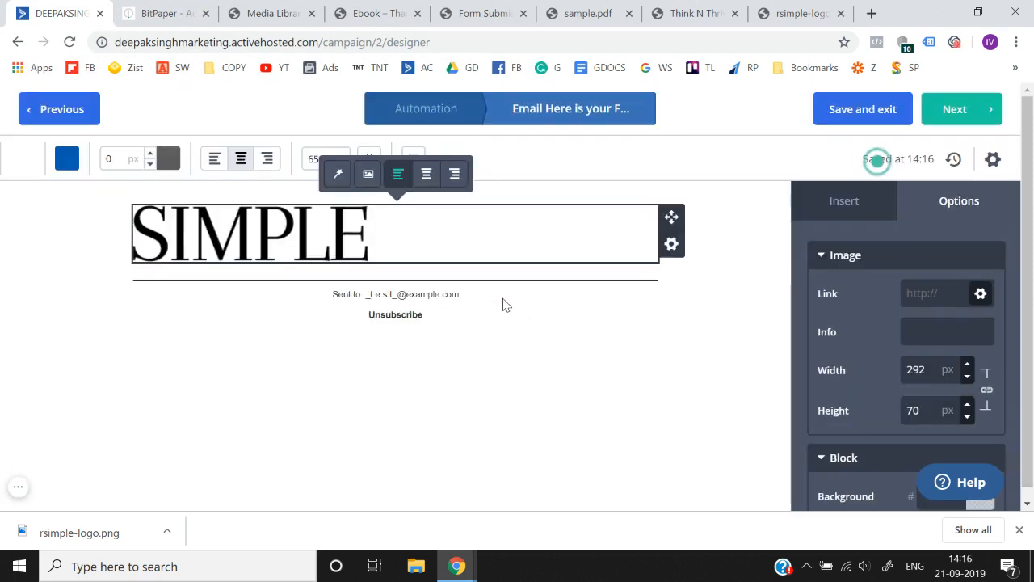
- Center the SIMPLE logo in its block and shrink it proportionally to about 105 by 25 px
{"action": "left_click", "coordinate": [427, 176]}
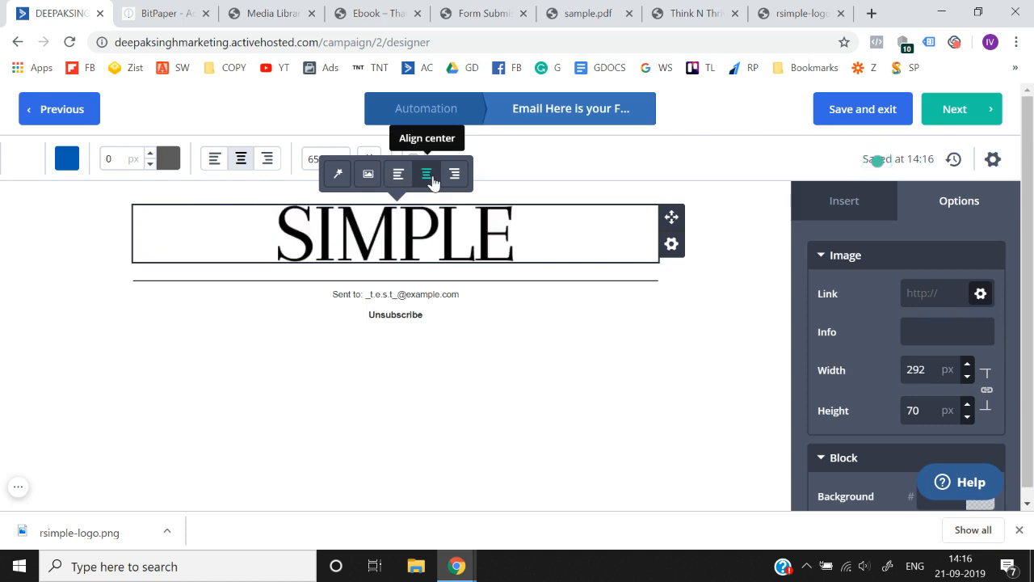
{"action": "left_click_drag", "start_coordinate": [501, 252], "coordinate": [411, 215]}
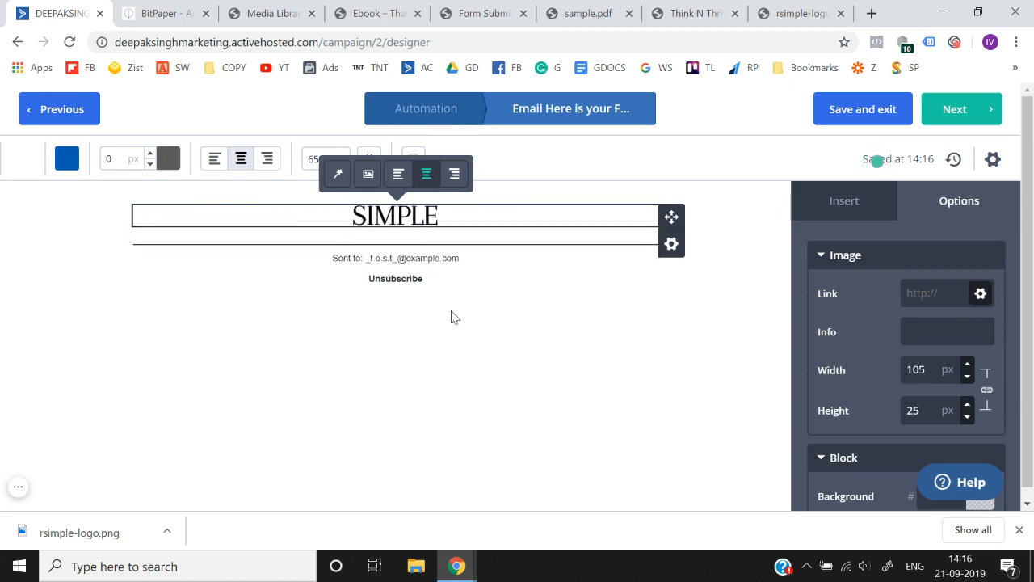
{"action": "left_click", "coordinate": [587, 343]}
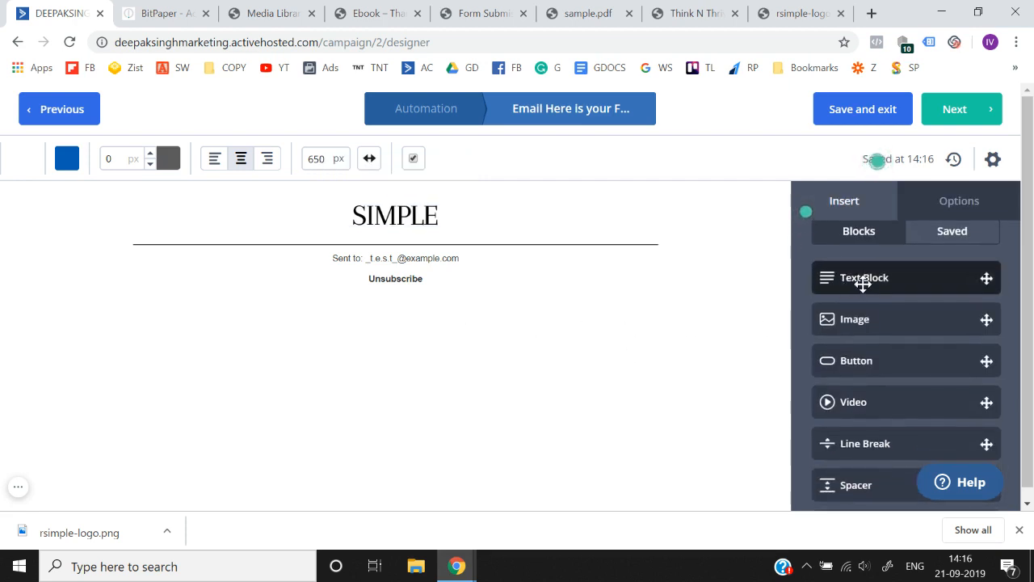
- Insert a text block directly below the logo and replace its placeholder with the greeting "Hey", aligned left
{"action": "left_click_drag", "start_coordinate": [878, 280], "coordinate": [380, 236]}
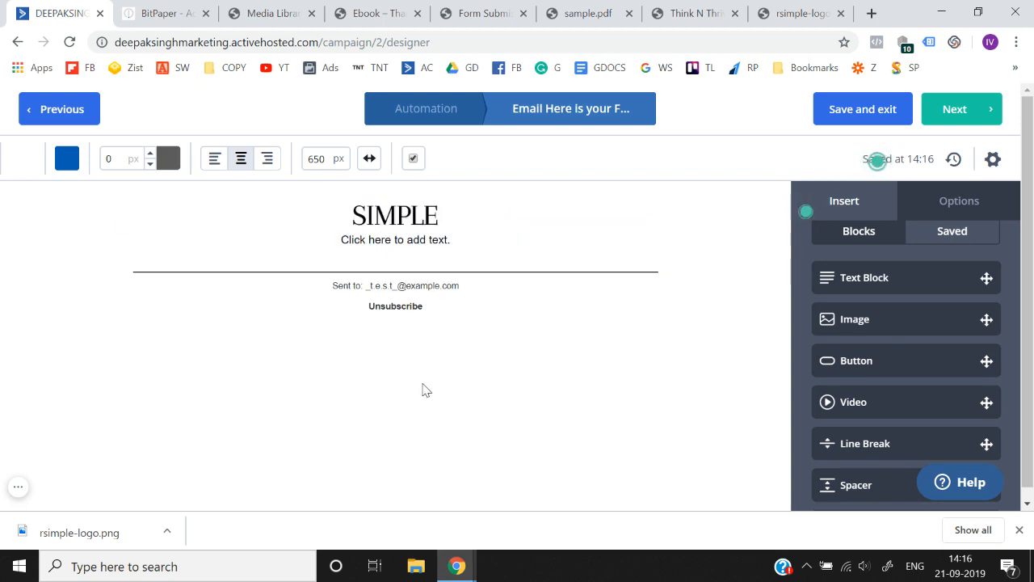
{"action": "left_click", "coordinate": [438, 236]}
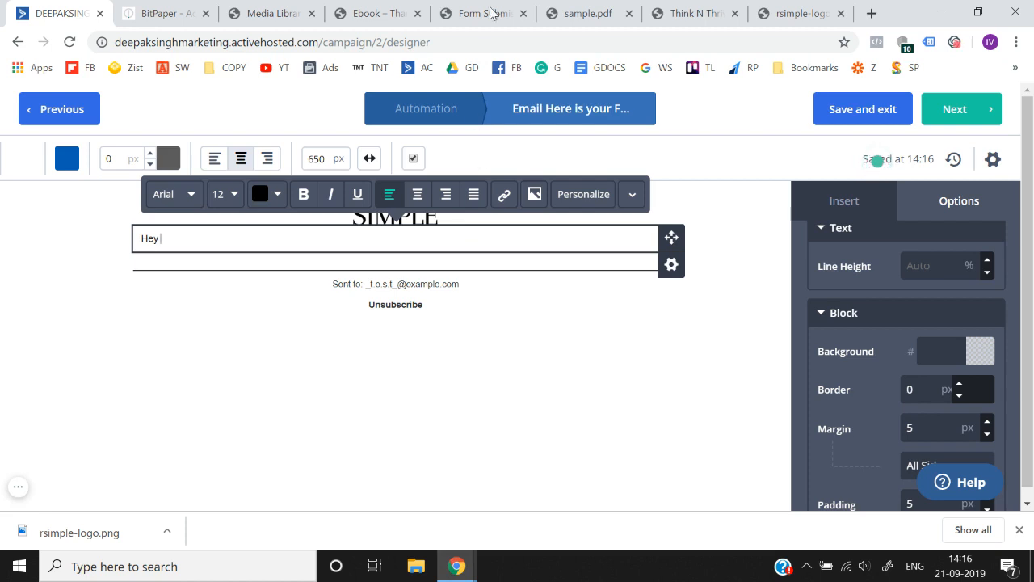
- Switch to the BitPaper whiteboard, add a new page, and handwrite "Hey" followed by a blank line near the page's top
{"action": "left_click", "coordinate": [426, 9]}
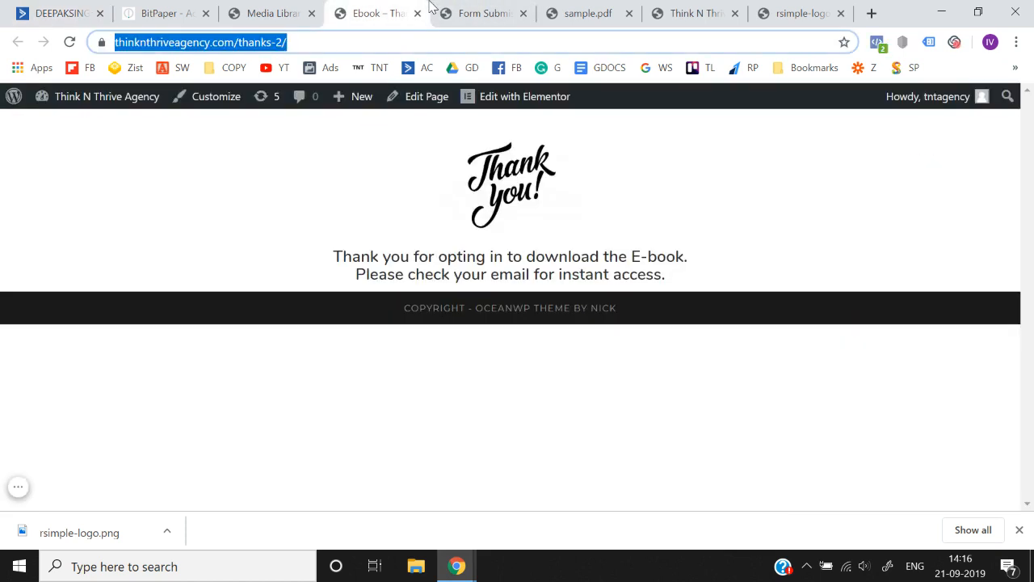
{"action": "left_click", "coordinate": [479, 9]}
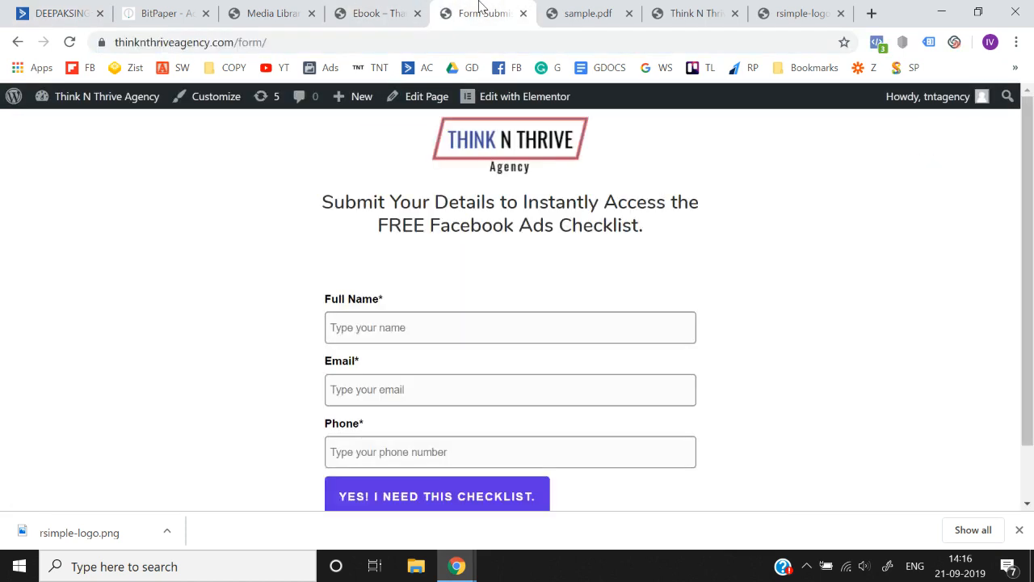
{"action": "left_click", "coordinate": [570, 12]}
{"action": "left_click", "coordinate": [216, 7]}
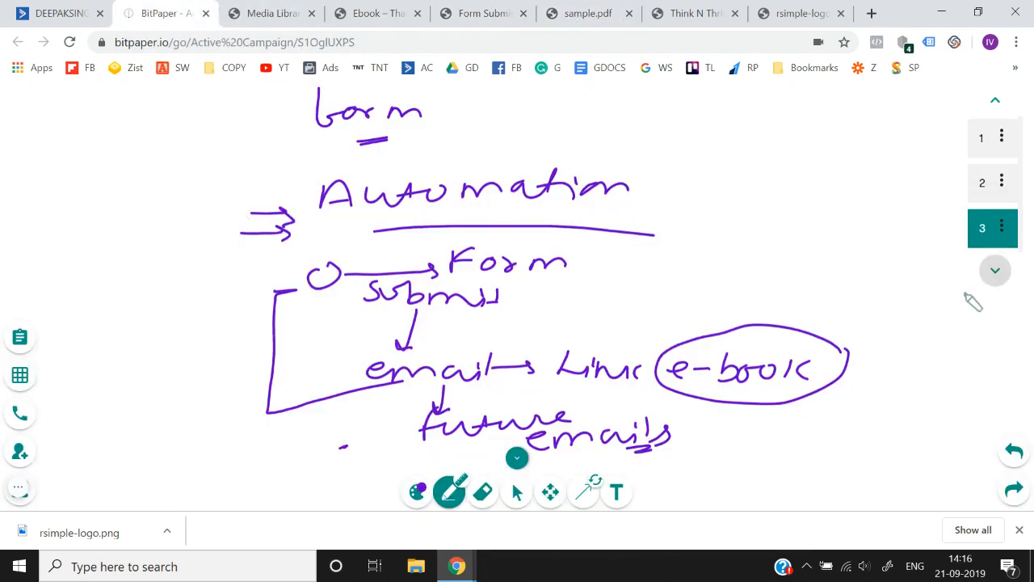
{"action": "left_click", "coordinate": [994, 271]}
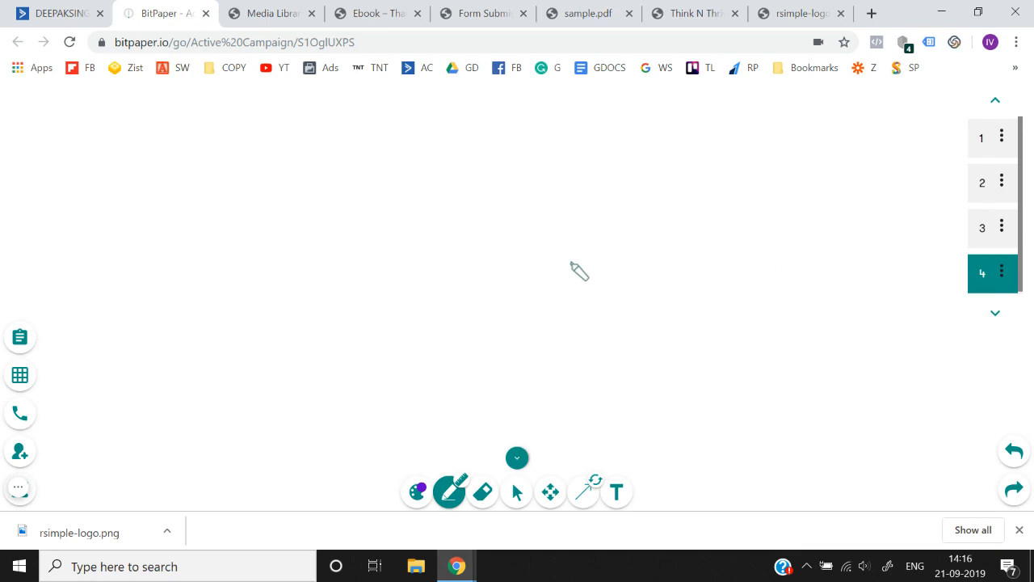
{"action": "mouse_move", "coordinate": [229, 99]}
{"action": "left_mouse_down"}
{"action": "mouse_move", "coordinate": [228, 121]}
{"action": "mouse_move", "coordinate": [247, 115]}
{"action": "left_mouse_up"}
{"action": "left_click_drag", "start_coordinate": [261, 100], "coordinate": [260, 118]}
{"action": "mouse_move", "coordinate": [270, 118]}
{"action": "left_mouse_down"}
{"action": "mouse_move", "coordinate": [284, 110]}
{"action": "mouse_move", "coordinate": [308, 137]}
{"action": "mouse_move", "coordinate": [480, 122]}
{"action": "left_mouse_up"}
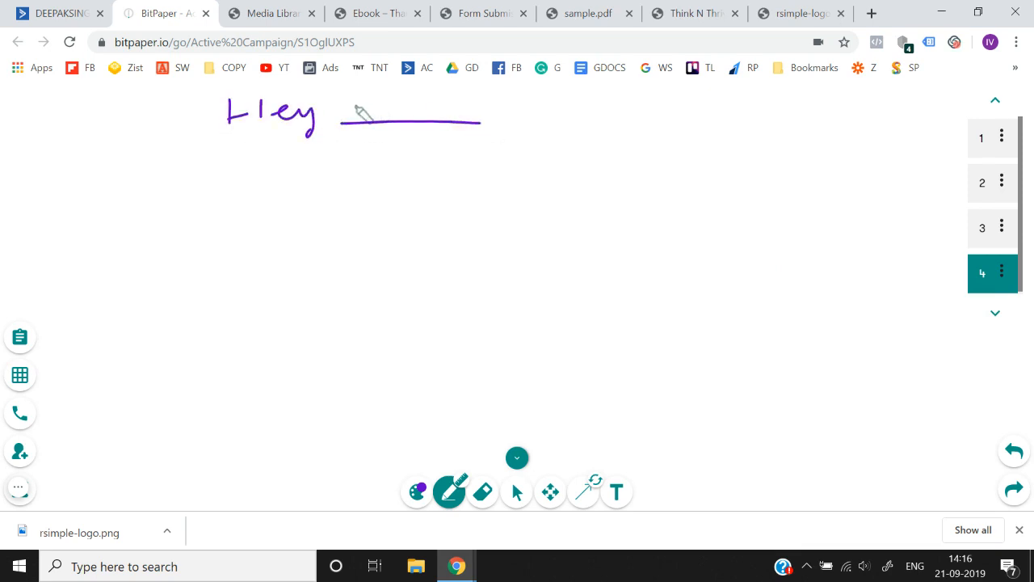
- Handwrite a sample first name on the blank line after the first "Hey"
{"action": "mouse_move", "coordinate": [350, 118]}
{"action": "left_mouse_down"}
{"action": "mouse_move", "coordinate": [365, 97]}
{"action": "mouse_move", "coordinate": [375, 118]}
{"action": "left_mouse_up"}
{"action": "left_click_drag", "start_coordinate": [386, 105], "coordinate": [443, 114]}
{"action": "left_click_drag", "start_coordinate": [449, 107], "coordinate": [498, 120]}
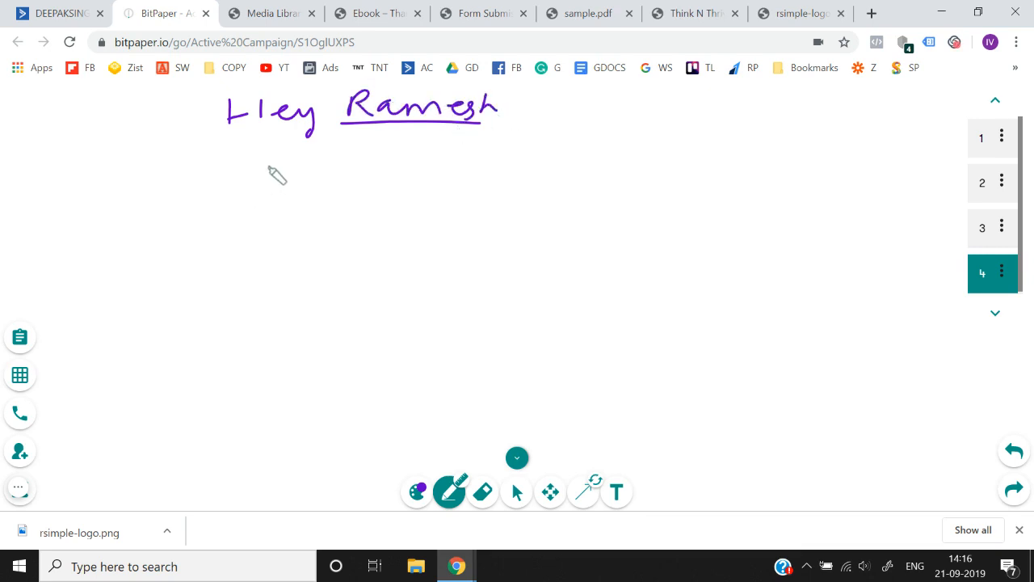
- Handwrite a second "Hey" greeting below the first, with a different sample first name, and underline the name
{"action": "left_click_drag", "start_coordinate": [250, 162], "coordinate": [247, 184]}
{"action": "left_click_drag", "start_coordinate": [246, 173], "coordinate": [277, 186]}
{"action": "mouse_move", "coordinate": [279, 178]}
{"action": "left_mouse_down"}
{"action": "mouse_move", "coordinate": [307, 181]}
{"action": "mouse_move", "coordinate": [315, 197]}
{"action": "left_mouse_up"}
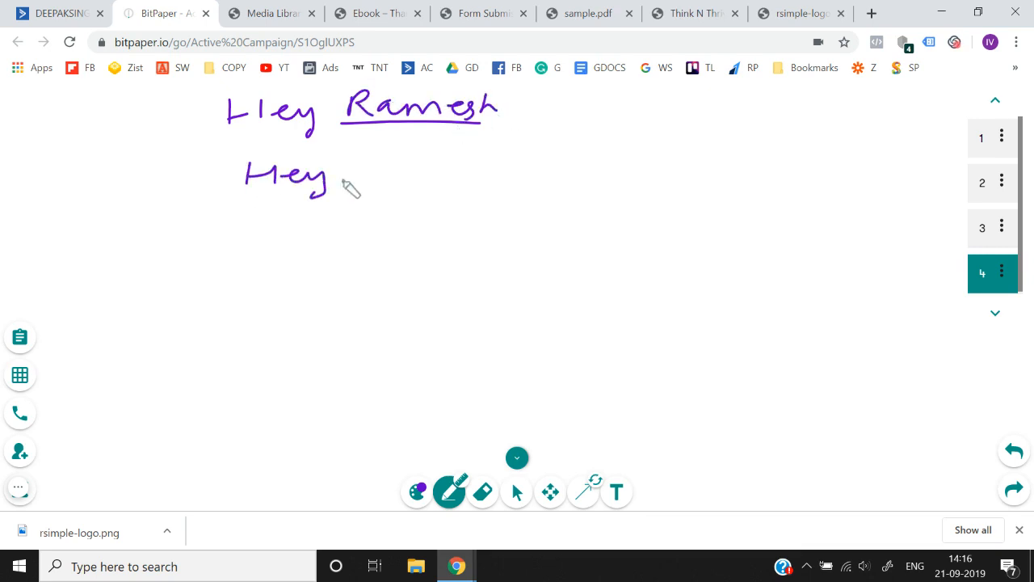
{"action": "left_click_drag", "start_coordinate": [396, 161], "coordinate": [395, 187]}
{"action": "mouse_move", "coordinate": [388, 166]}
{"action": "left_mouse_down"}
{"action": "mouse_move", "coordinate": [398, 187]}
{"action": "mouse_move", "coordinate": [453, 169]}
{"action": "mouse_move", "coordinate": [517, 184]}
{"action": "left_mouse_up"}
{"action": "left_click_drag", "start_coordinate": [540, 167], "coordinate": [540, 183]}
{"action": "left_click_drag", "start_coordinate": [342, 202], "coordinate": [517, 198]}
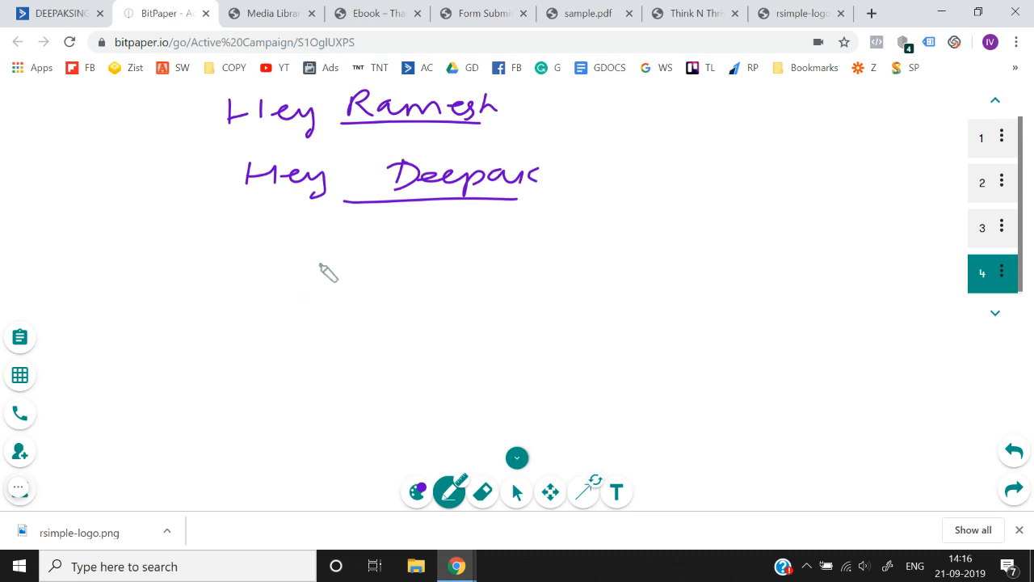
- Handwrite "Tags" and "tags" side by side under the second greeting, joined by a small arrow and each double-underlined
{"action": "mouse_move", "coordinate": [346, 220]}
{"action": "left_mouse_down"}
{"action": "mouse_move", "coordinate": [370, 218]}
{"action": "mouse_move", "coordinate": [361, 242]}
{"action": "left_mouse_up"}
{"action": "mouse_move", "coordinate": [372, 242]}
{"action": "left_mouse_down"}
{"action": "mouse_move", "coordinate": [384, 228]}
{"action": "mouse_move", "coordinate": [415, 229]}
{"action": "mouse_move", "coordinate": [406, 258]}
{"action": "left_mouse_up"}
{"action": "left_click_drag", "start_coordinate": [444, 224], "coordinate": [436, 241]}
{"action": "mouse_move", "coordinate": [367, 272]}
{"action": "left_mouse_down"}
{"action": "mouse_move", "coordinate": [485, 238]}
{"action": "mouse_move", "coordinate": [518, 254]}
{"action": "mouse_move", "coordinate": [578, 236]}
{"action": "mouse_move", "coordinate": [588, 257]}
{"action": "mouse_move", "coordinate": [595, 244]}
{"action": "left_mouse_up"}
{"action": "left_click_drag", "start_coordinate": [548, 261], "coordinate": [596, 249]}
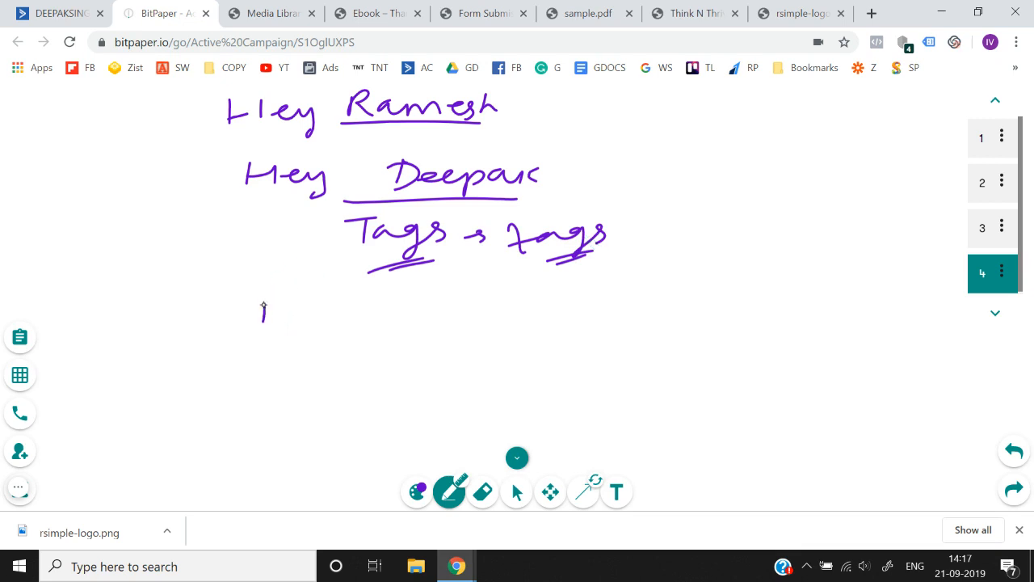
- Handwrite a third "Hey" followed by an empty underline below the tags note
{"action": "left_click_drag", "start_coordinate": [264, 306], "coordinate": [261, 326]}
{"action": "left_click_drag", "start_coordinate": [262, 317], "coordinate": [296, 317]}
{"action": "mouse_move", "coordinate": [295, 304]}
{"action": "left_mouse_down"}
{"action": "mouse_move", "coordinate": [294, 328]}
{"action": "mouse_move", "coordinate": [341, 312]}
{"action": "mouse_move", "coordinate": [331, 346]}
{"action": "left_mouse_up"}
{"action": "mouse_move", "coordinate": [483, 324]}
{"action": "left_mouse_down"}
{"action": "mouse_move", "coordinate": [366, 332]}
{"action": "mouse_move", "coordinate": [497, 325]}
{"action": "left_mouse_up"}
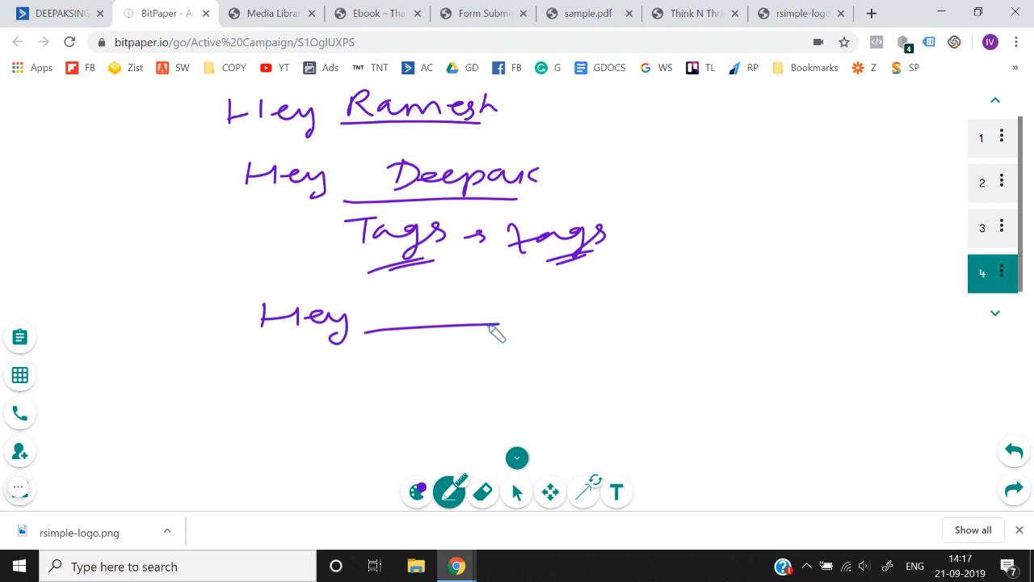
- Search Google in a new browser tab for "activecampaign name tags"
{"action": "left_click", "coordinate": [872, 13]}
{"action": "type", "text": "active c"}
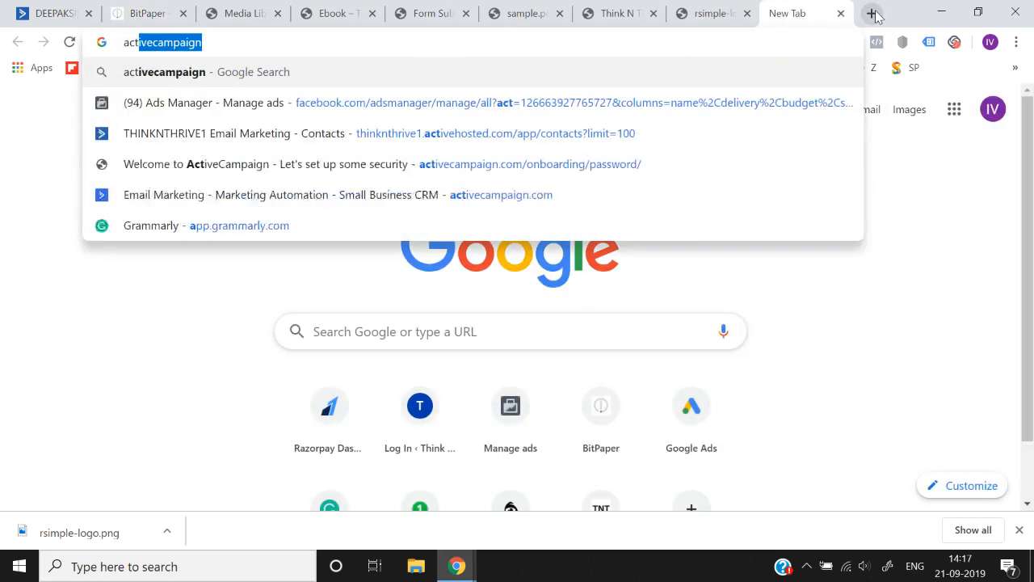
{"action": "key", "text": "BackSpace"}
{"action": "key", "text": "BackSpace"}
{"action": "type", "text": "campaign"}
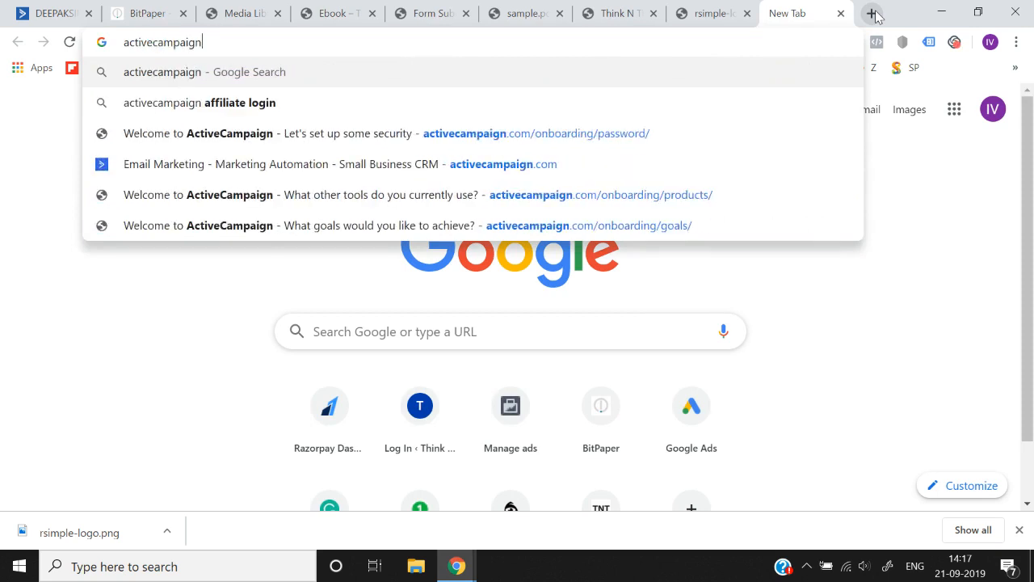
{"action": "type", "text": " name "}
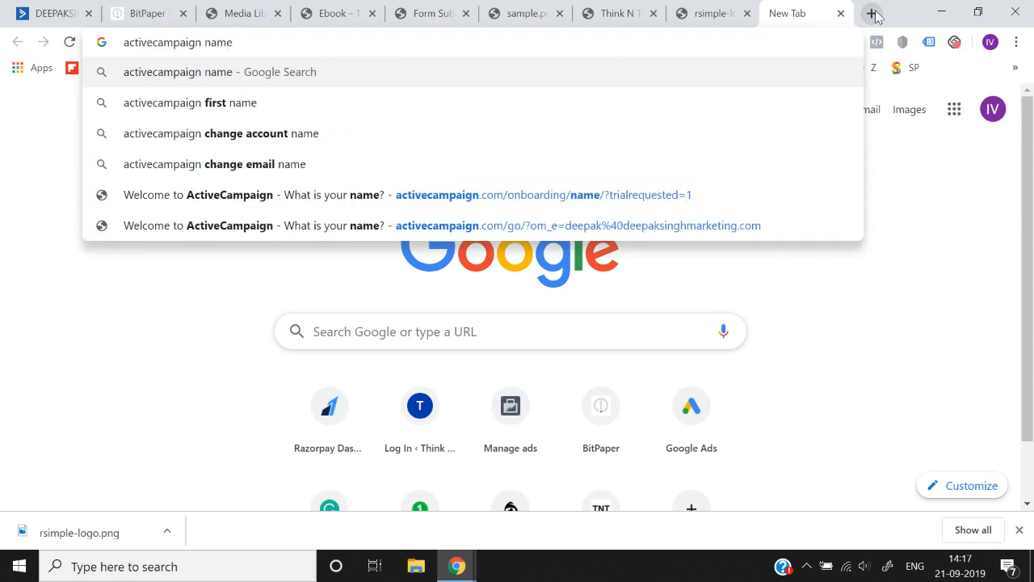
{"action": "type", "text": "tags"}
{"action": "key", "text": "Return"}
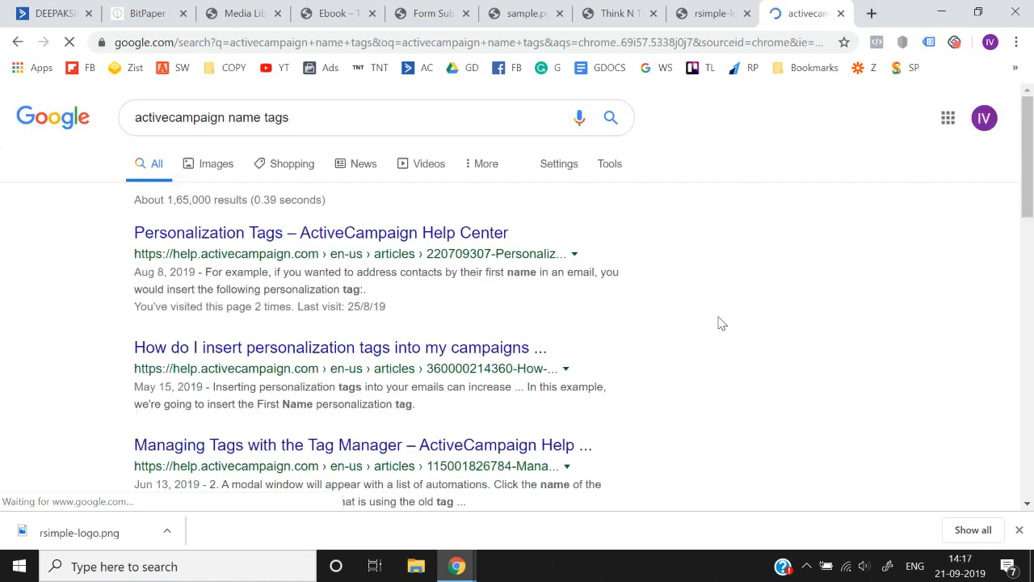
- Open the ActiveCampaign Help Center article on Personalization Tags and find its table of standard personalization tags
{"action": "left_click_drag", "start_coordinate": [377, 225], "coordinate": [379, 232]}
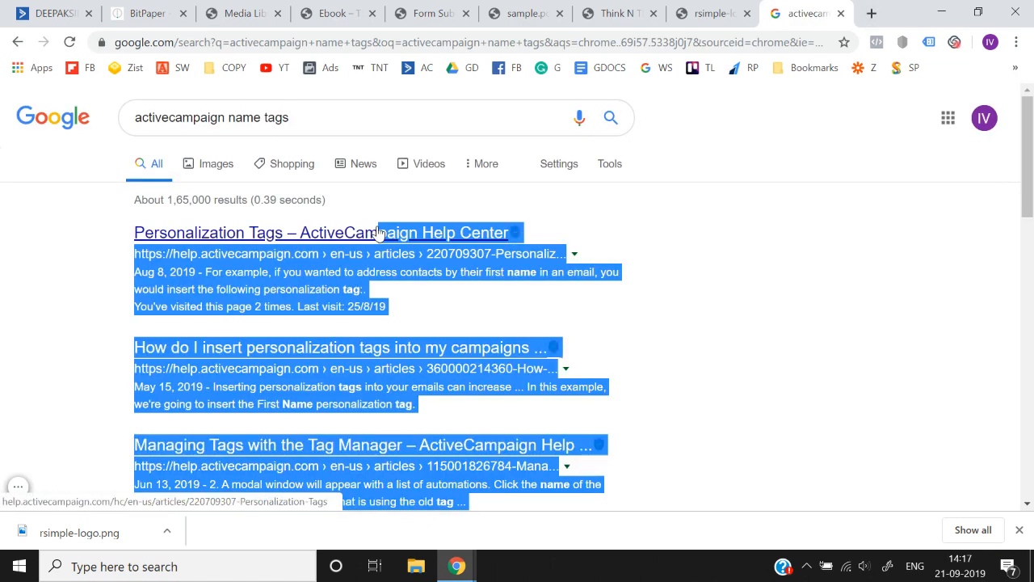
{"action": "left_click", "coordinate": [51, 250]}
{"action": "left_click", "coordinate": [254, 232]}
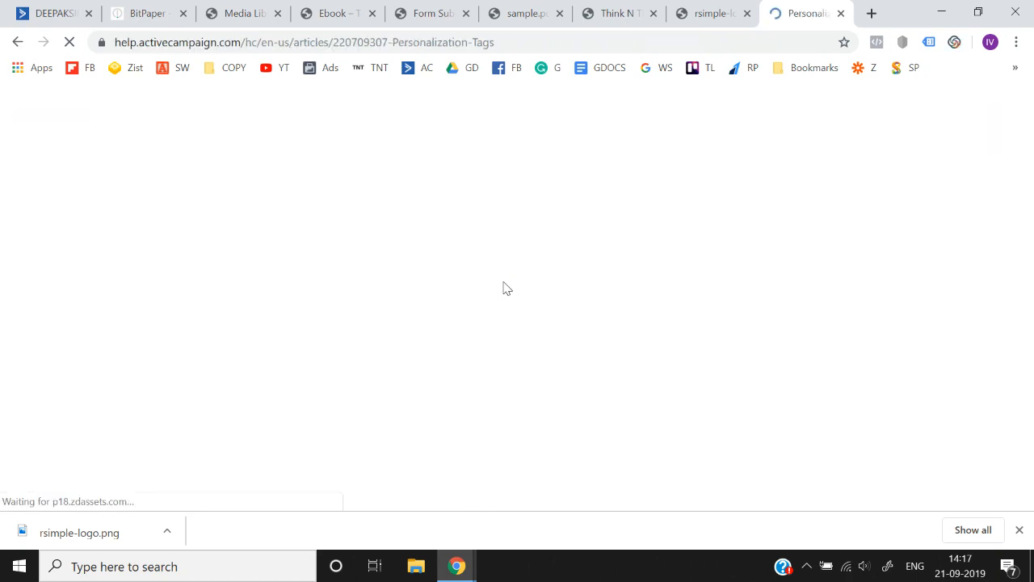
{"action": "scroll", "coordinate": [504, 281], "scroll_direction": "down", "scroll_amount": 15}
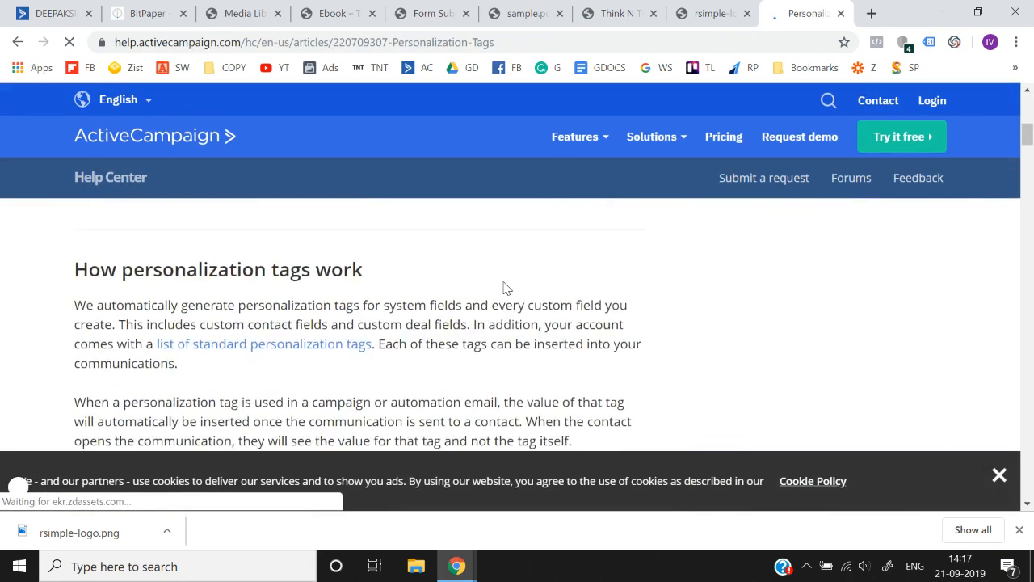
{"action": "scroll", "coordinate": [503, 281], "scroll_direction": "down", "scroll_amount": 20}
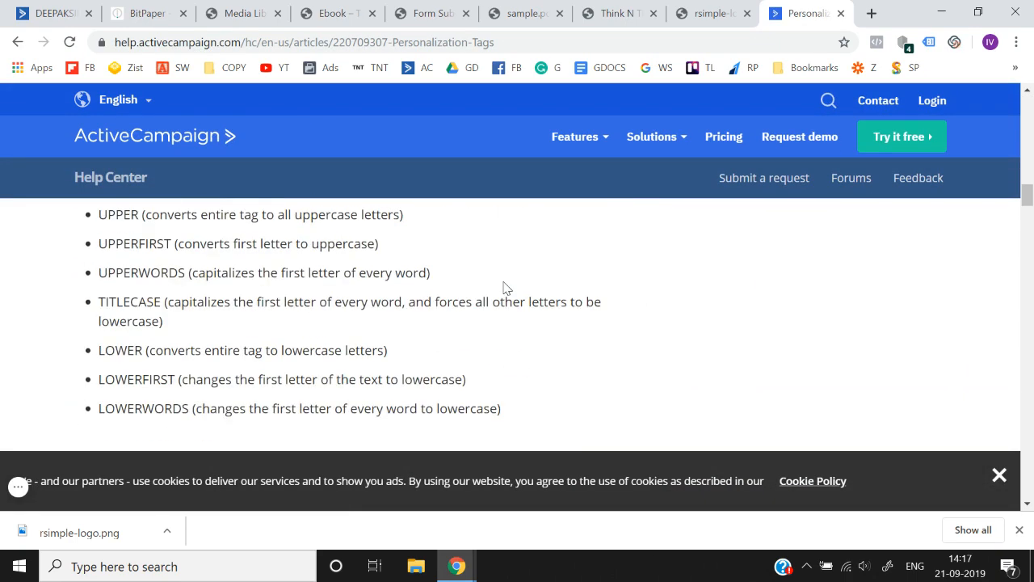
{"action": "scroll", "coordinate": [503, 288], "scroll_direction": "down", "scroll_amount": 5}
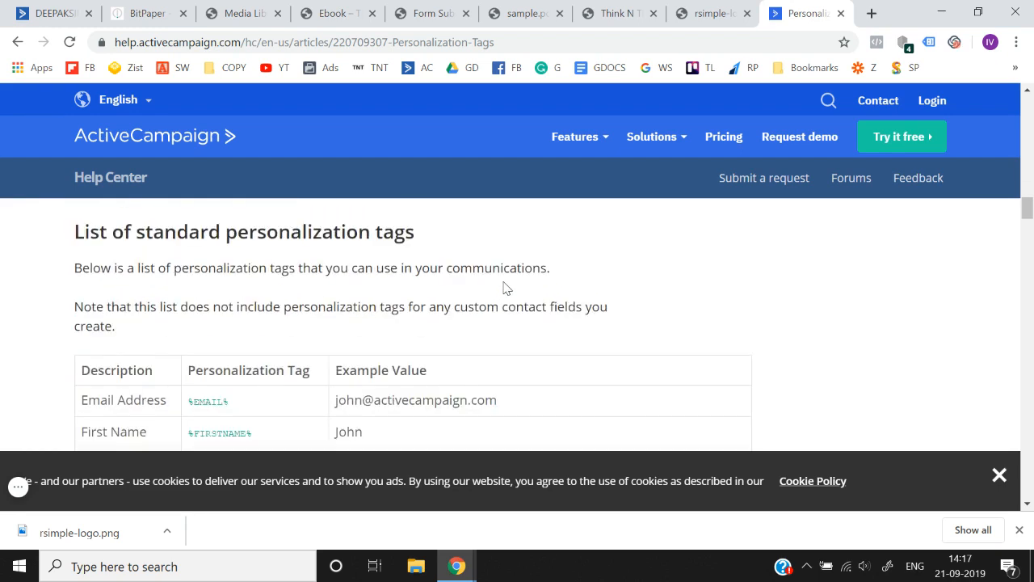
{"action": "key", "text": "super+Tab"}
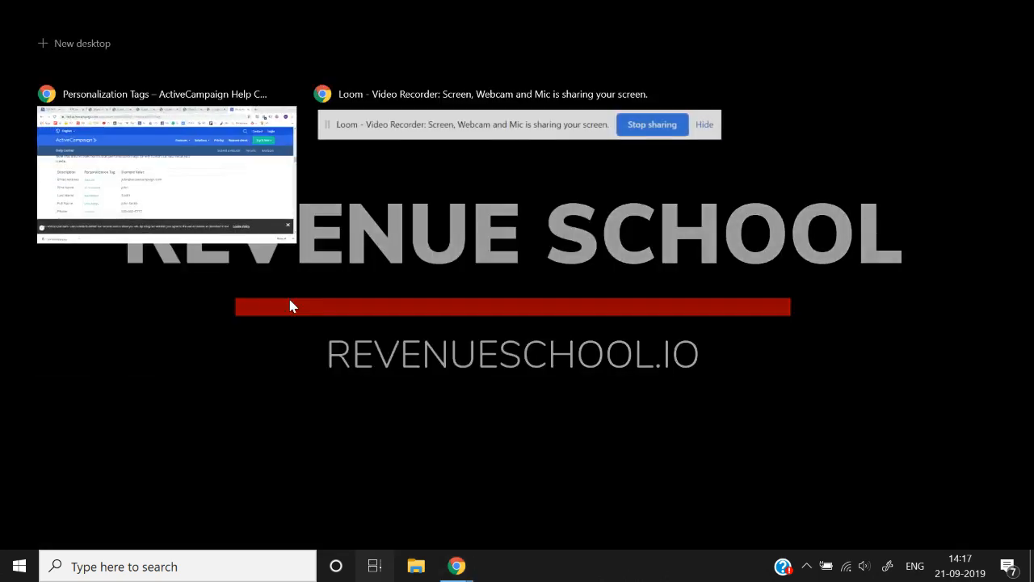
{"action": "left_click", "coordinate": [159, 183]}
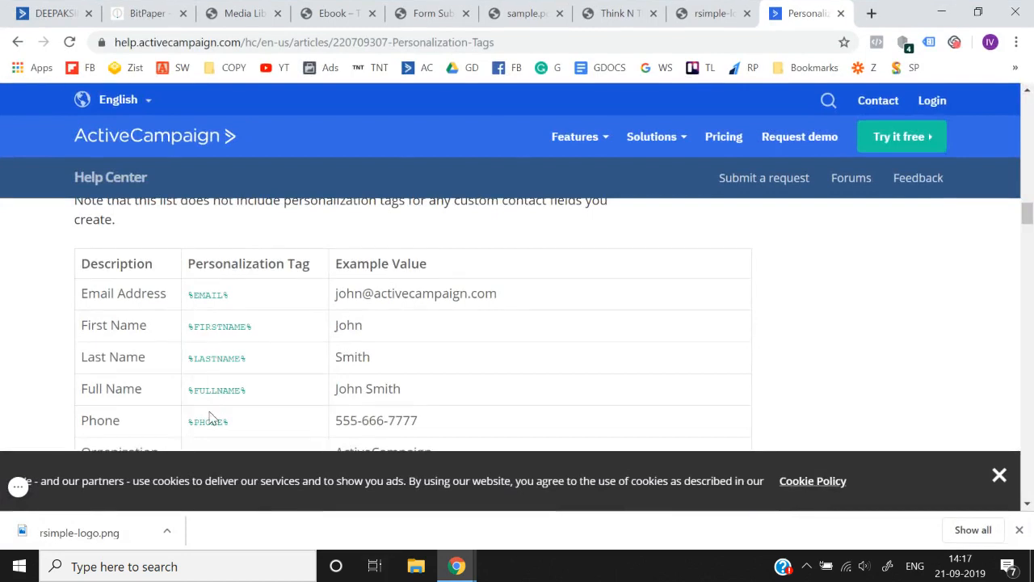
- Copy the %FULLNAME% tag from the article and paste it after "Hey" in the email's text block
{"action": "left_click_drag", "start_coordinate": [190, 390], "coordinate": [260, 396]}
{"action": "key", "text": "ctrl+c"}
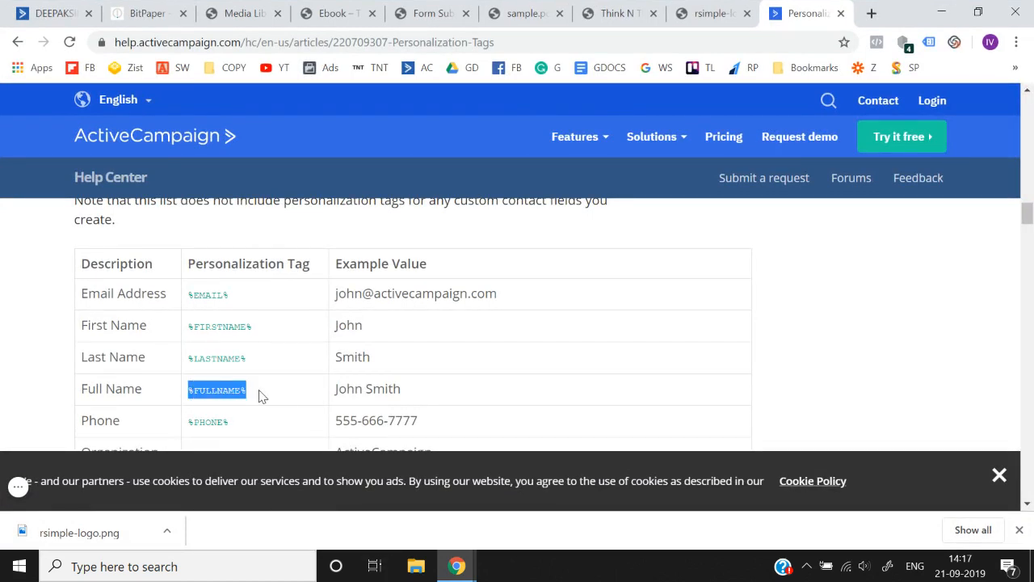
{"action": "left_click", "coordinate": [526, 11]}
{"action": "left_click", "coordinate": [190, 8]}
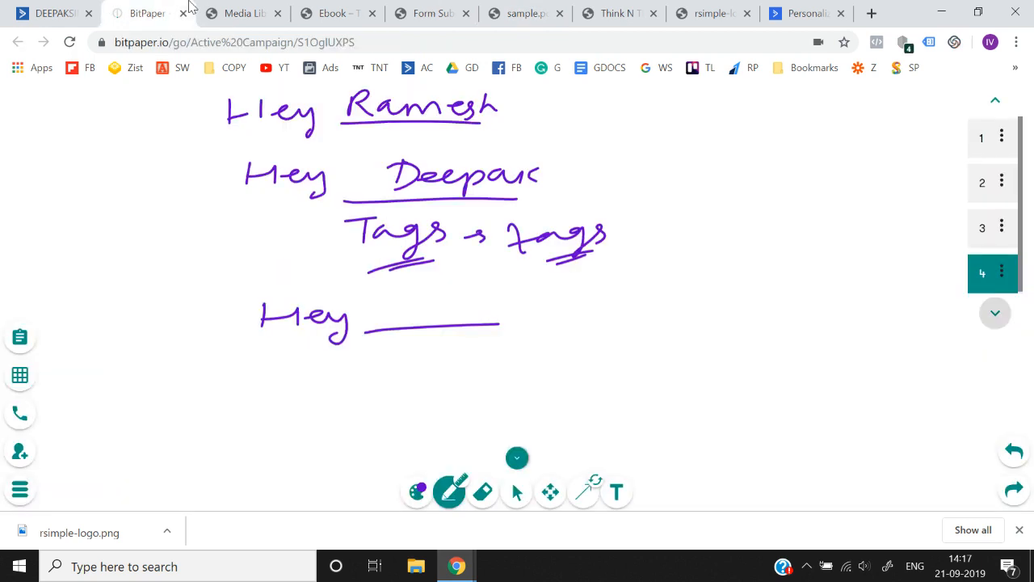
{"action": "left_click", "coordinate": [52, 13]}
{"action": "key", "text": "ctrl+v"}
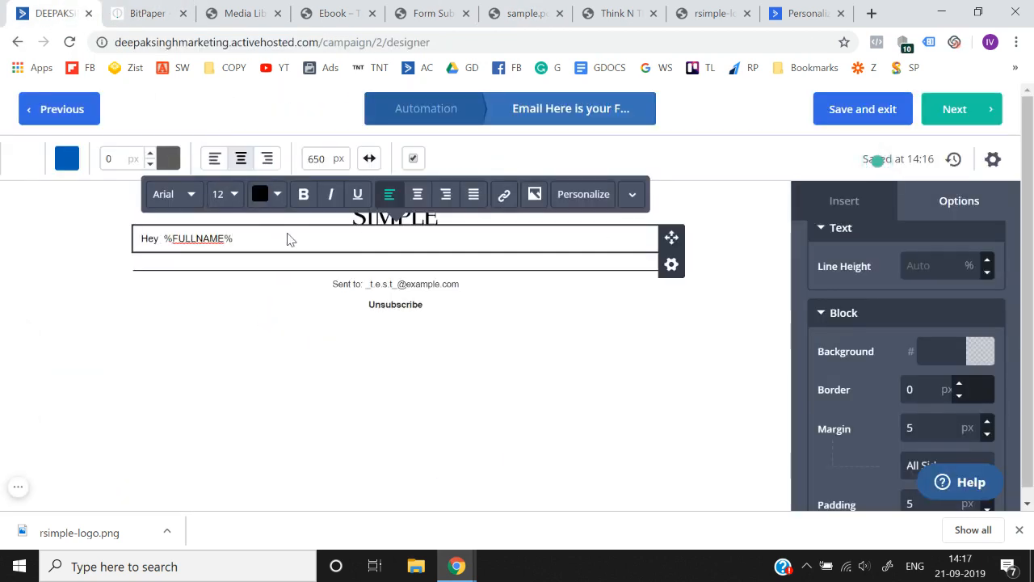
- End the greeting with a comma and add the line "Thank you for opting in to download the Free E-book.." below it
{"action": "type", "text": ","}
{"action": "key", "text": "Return"}
{"action": "type", "text": "Than"}
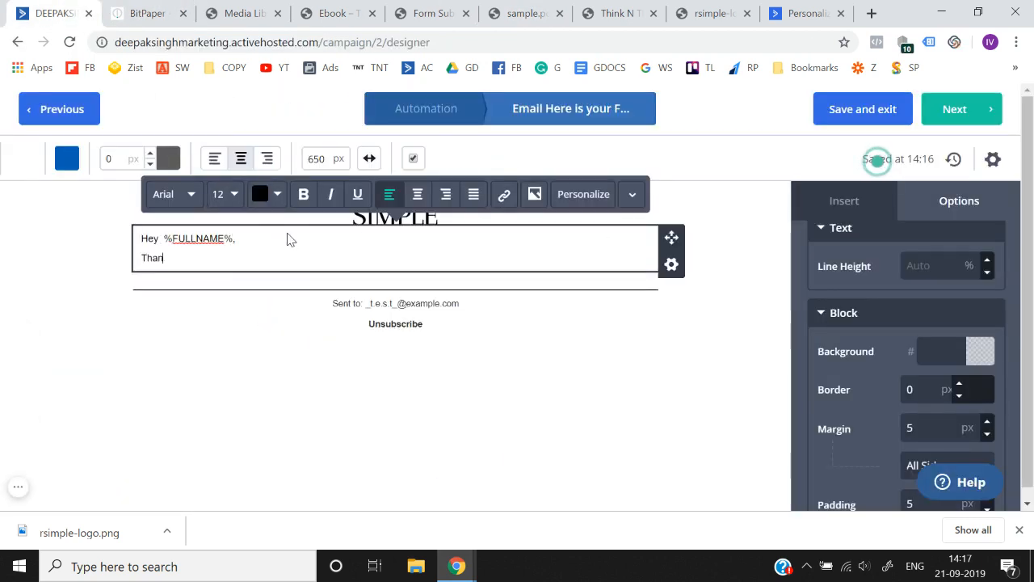
{"action": "type", "text": "k"}
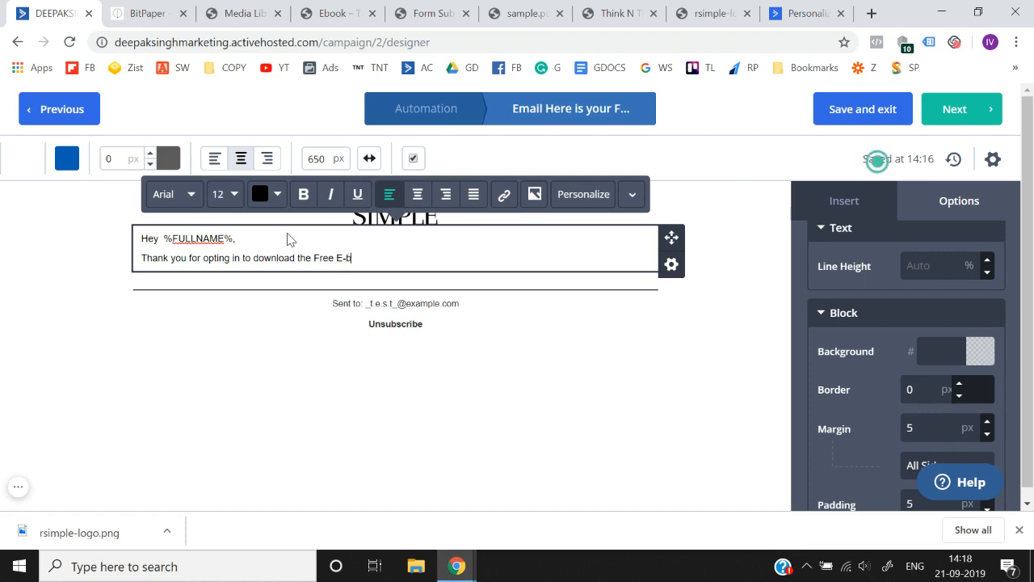
- Add the line "Click here to instantly download your free ebook." and sign off with "Thanks," and the sender's first name
{"action": "key", "text": "Return"}
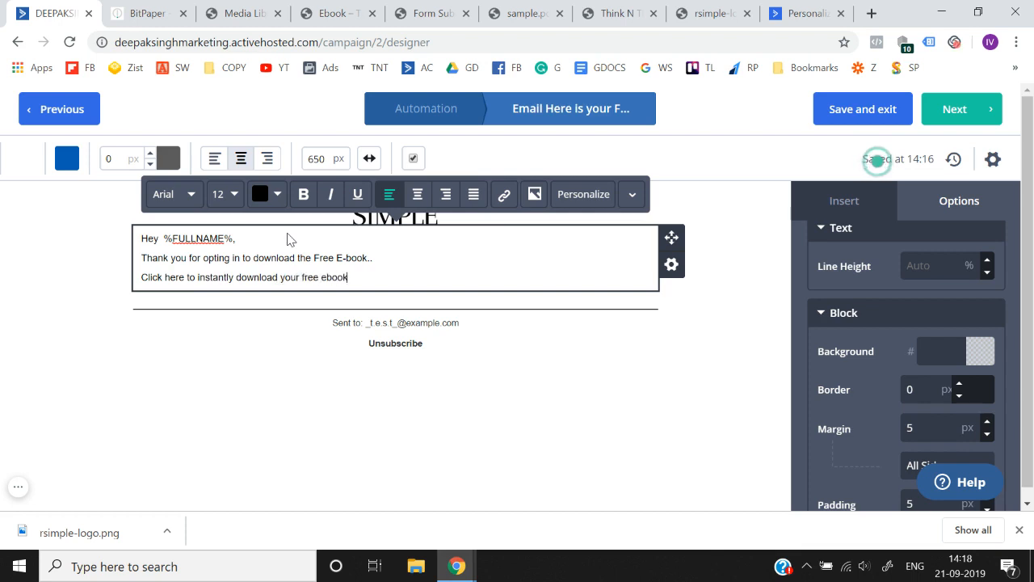
{"action": "type", "text": "."}
{"action": "key", "text": "Return"}
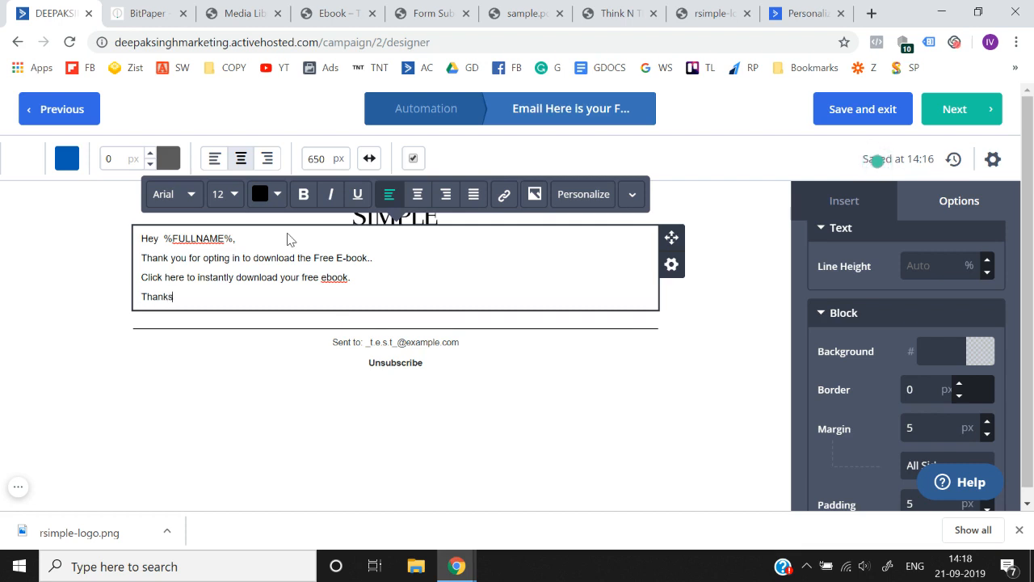
{"action": "type", "text": "Thanks,"}
{"action": "key", "text": "shift+Return"}
{"action": "type", "text": "Deepak"}
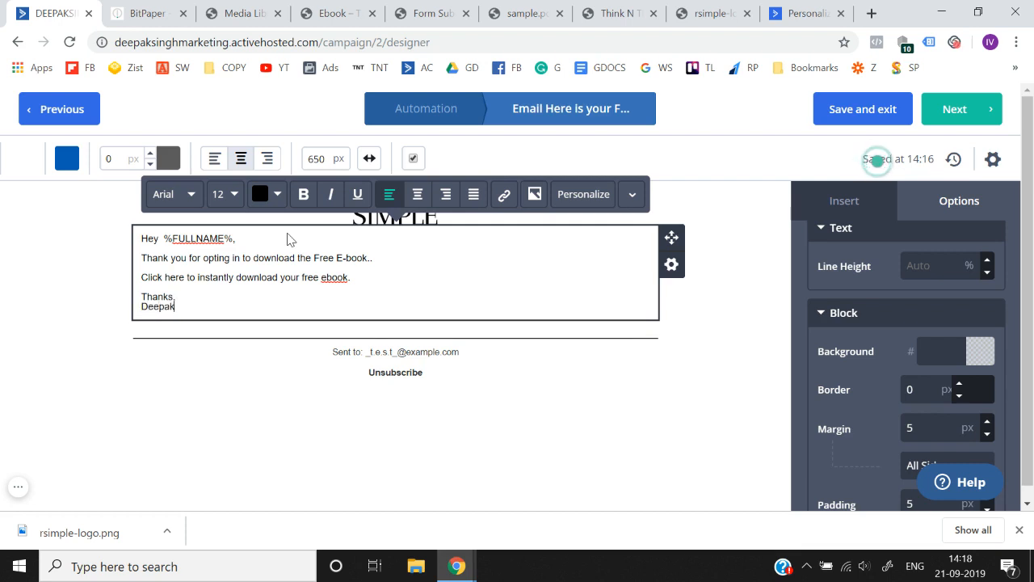
- Copy the web address of the hosted sample.pdf and return to the email designer
{"action": "triple_click", "coordinate": [144, 277]}
{"action": "left_click", "coordinate": [356, 281]}
{"action": "left_click", "coordinate": [143, 279], "text": "shift"}
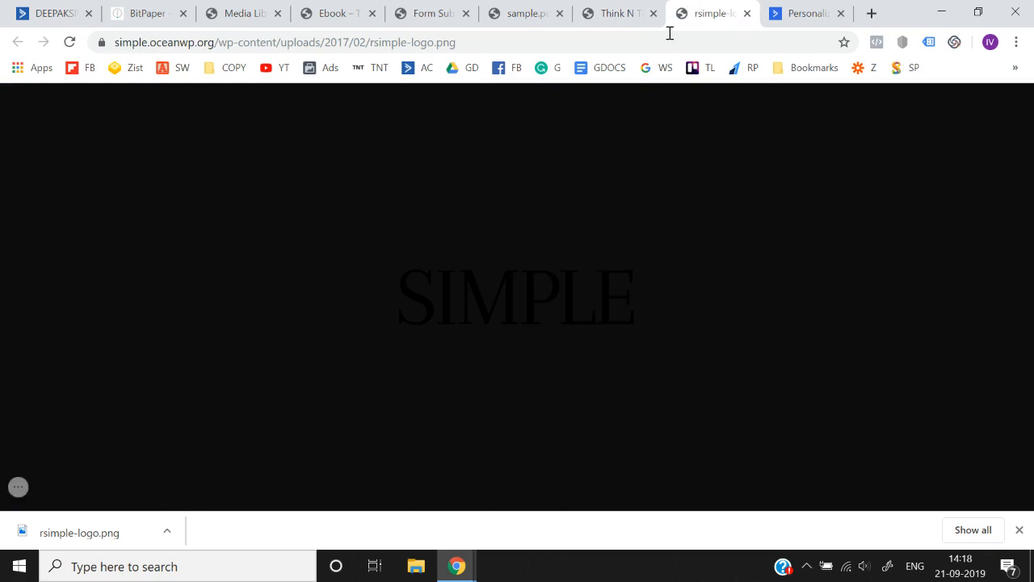
{"action": "left_click", "coordinate": [629, 9]}
{"action": "left_click", "coordinate": [529, 11]}
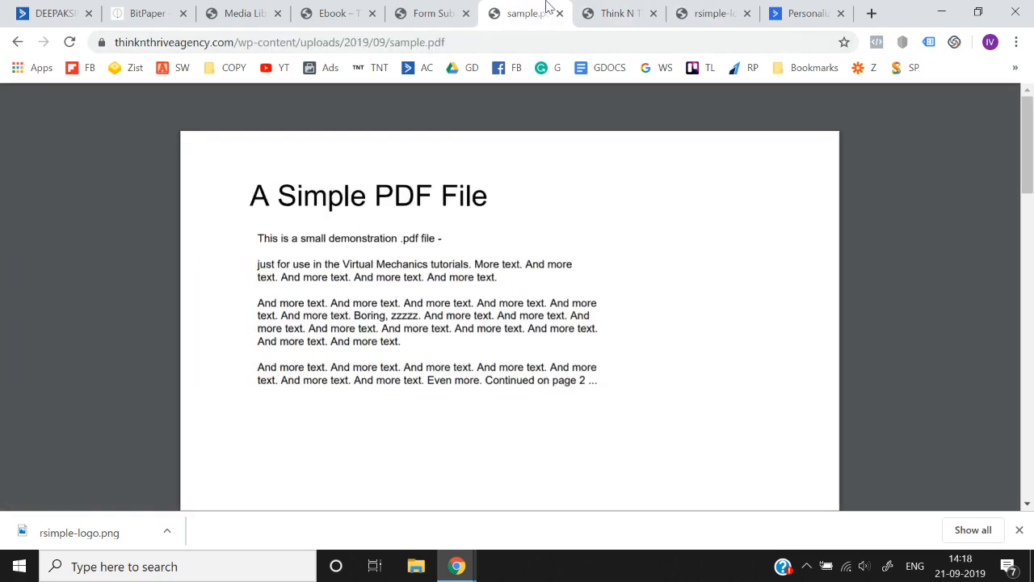
{"action": "left_click", "coordinate": [523, 50]}
{"action": "key", "text": "ctrl+c"}
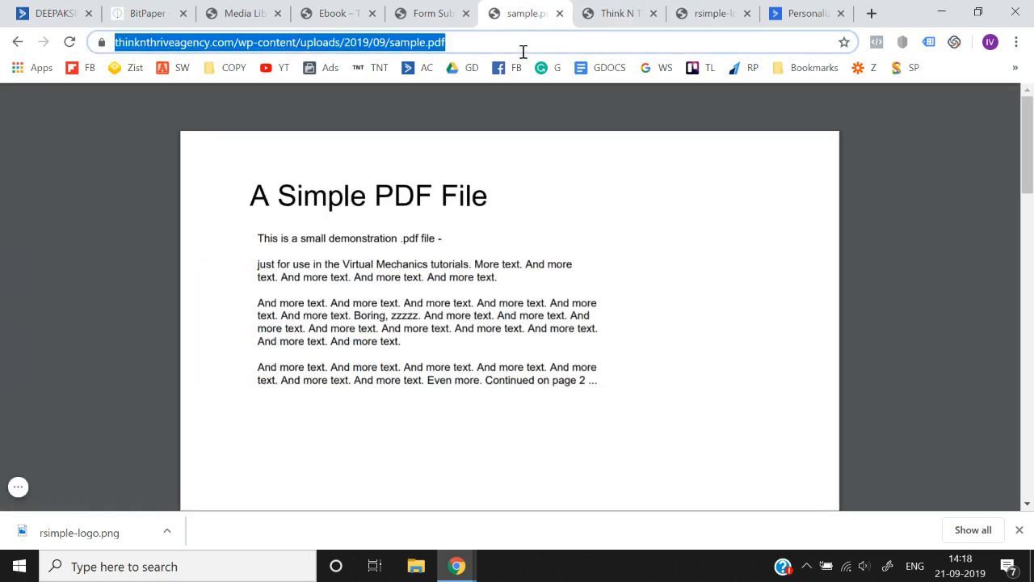
{"action": "left_click", "coordinate": [208, 10]}
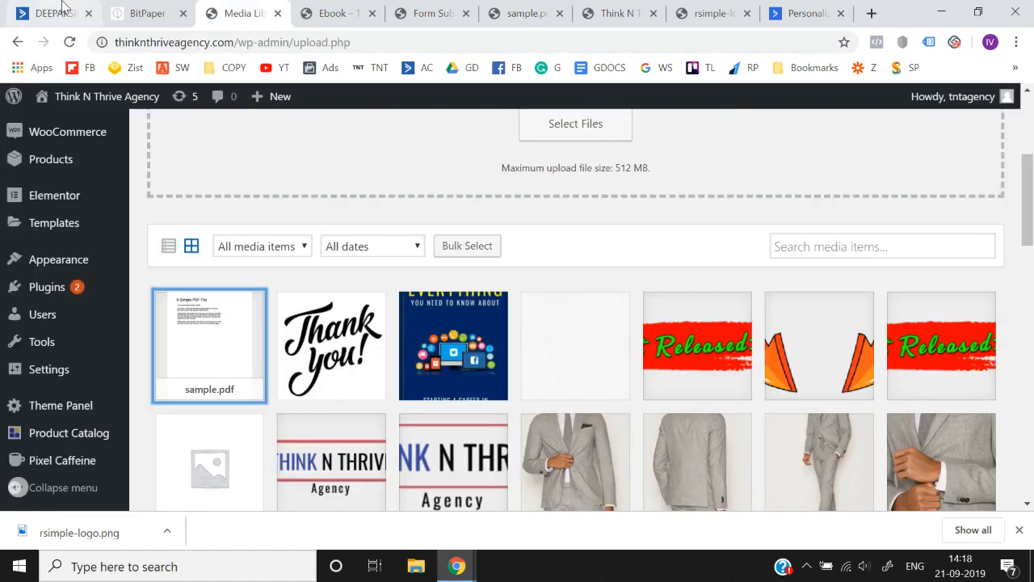
{"action": "left_click", "coordinate": [63, 6]}
- Link the whole "Click here to instantly download your free ebook." line to the copied sample.pdf URL
{"action": "left_click", "coordinate": [369, 272]}
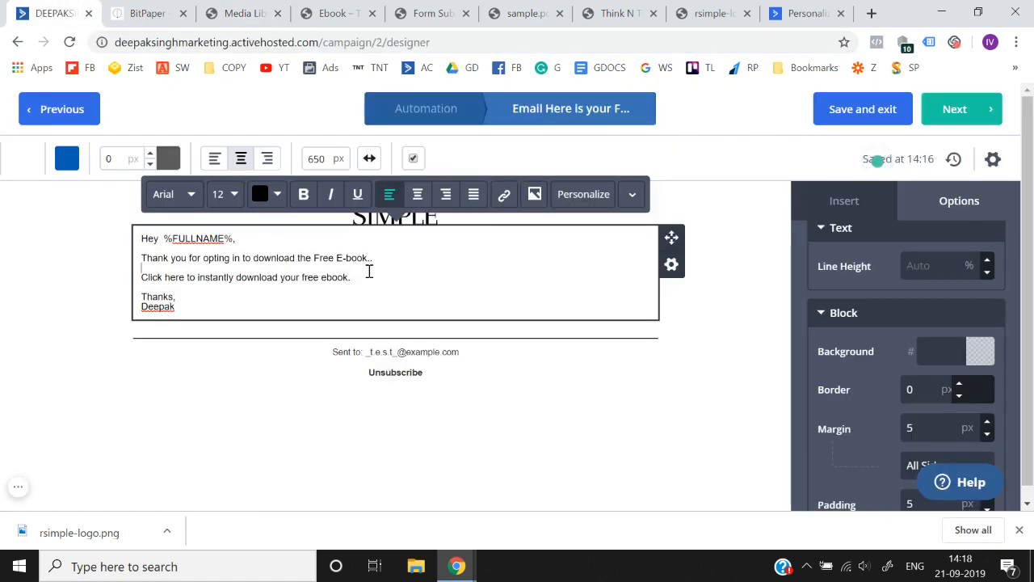
{"action": "left_click_drag", "start_coordinate": [166, 285], "coordinate": [143, 284]}
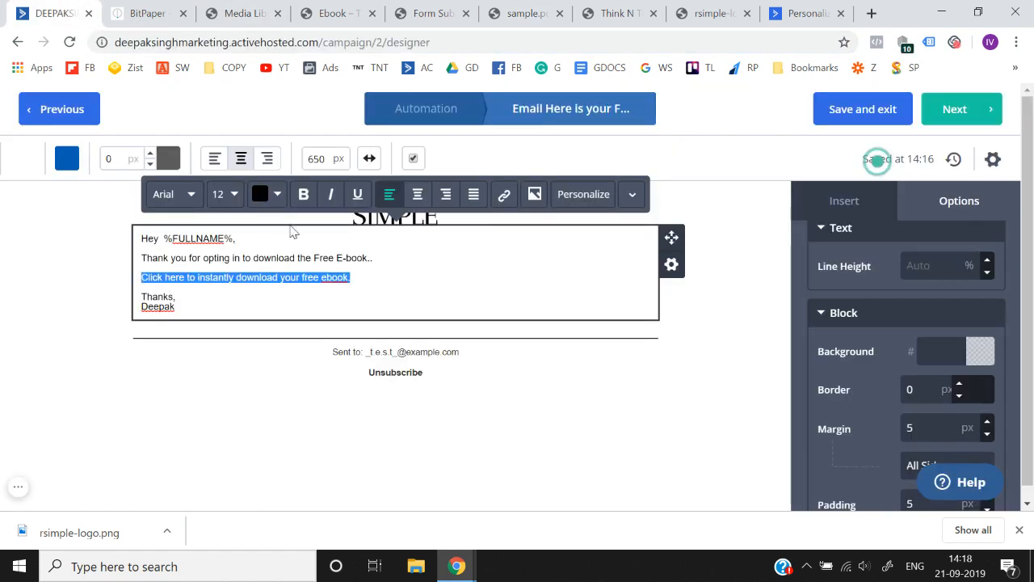
{"action": "left_click", "coordinate": [504, 202]}
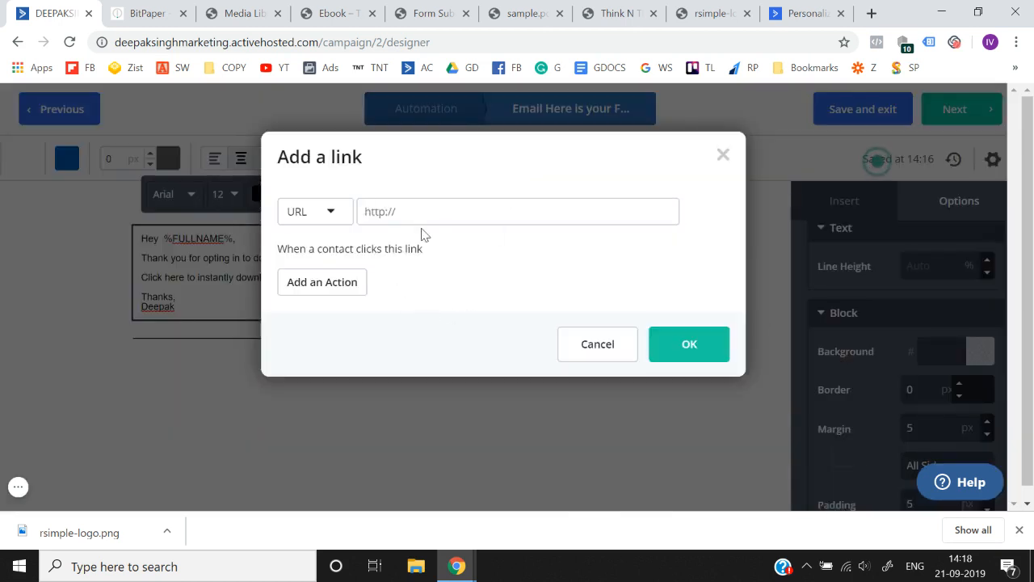
{"action": "key", "text": "ctrl+v"}
{"action": "left_click", "coordinate": [685, 351]}
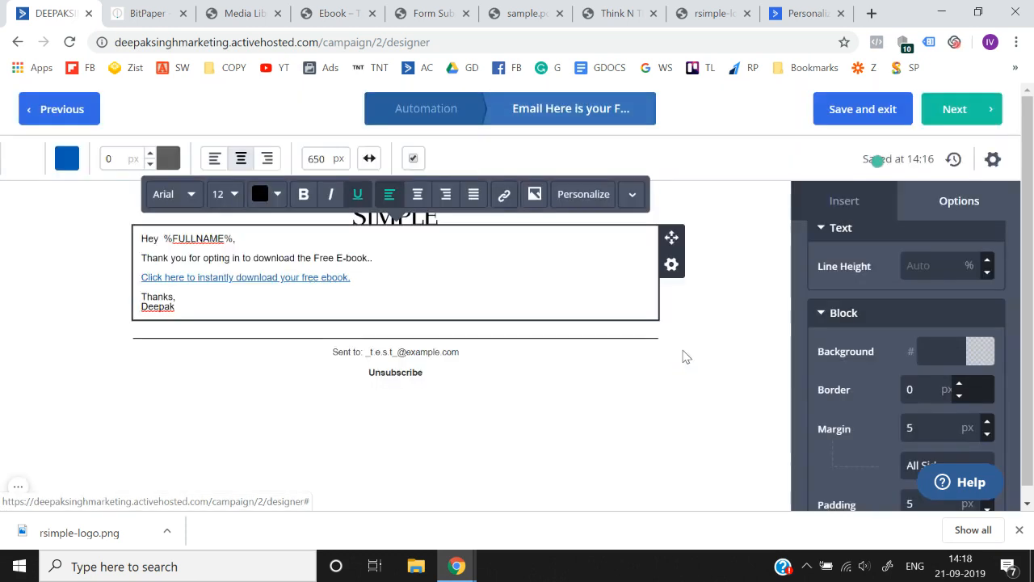
{"action": "left_click", "coordinate": [165, 350]}
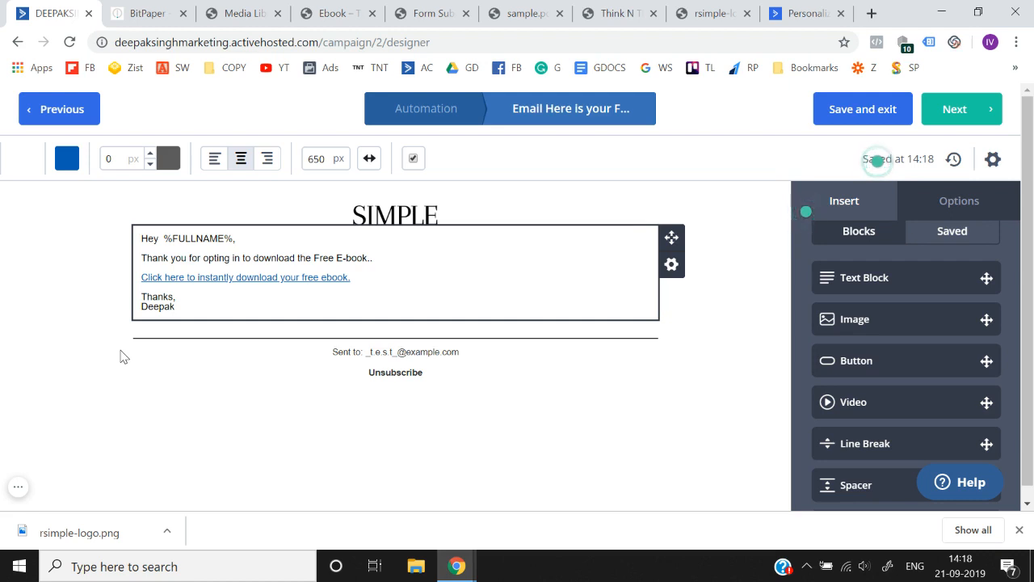
- Continue to the email's summary page and review its sender, message name and mailing address sections
{"action": "left_click", "coordinate": [954, 109]}
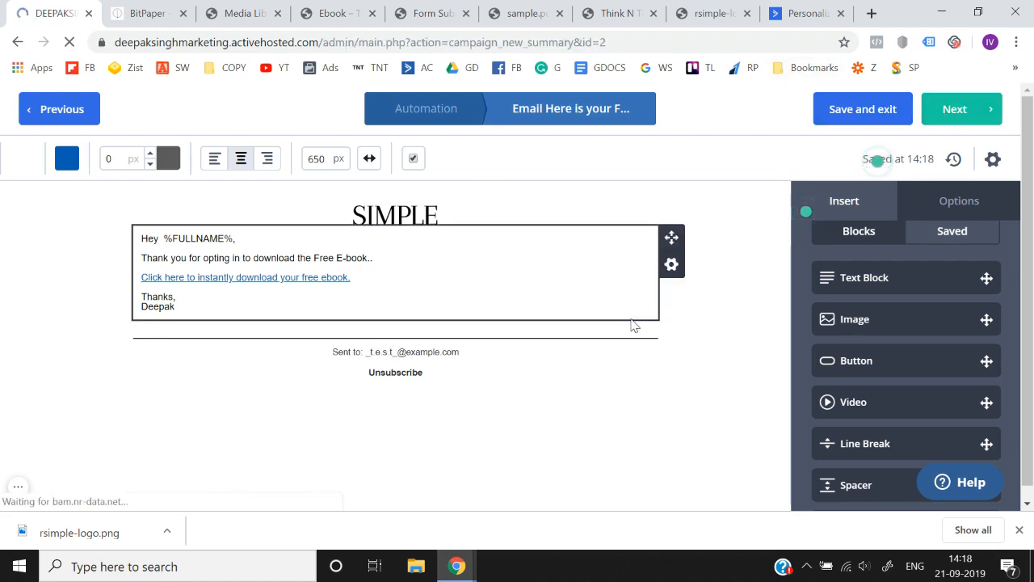
{"action": "scroll", "coordinate": [635, 324], "scroll_direction": "down", "scroll_amount": 3}
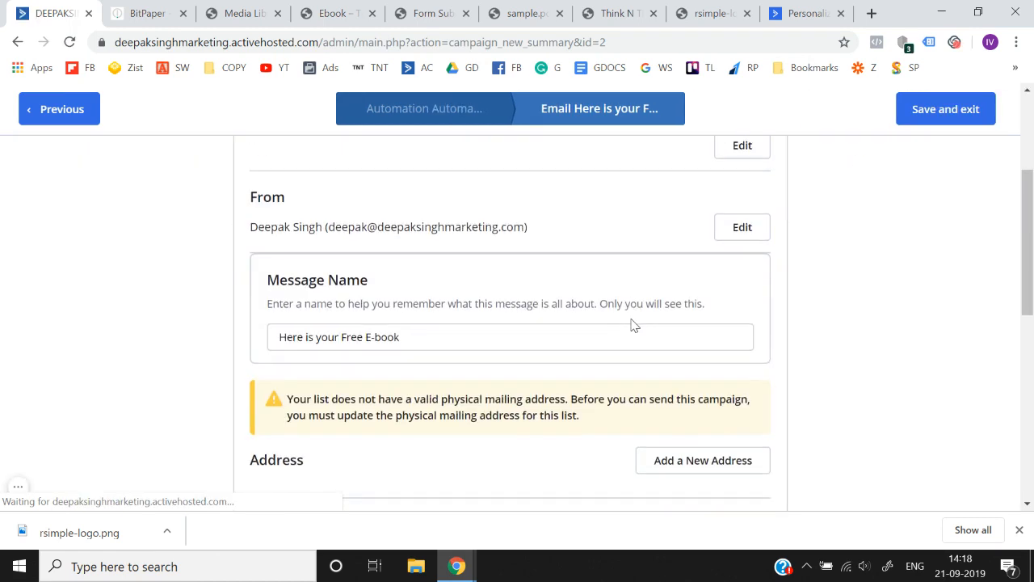
{"action": "scroll", "coordinate": [634, 325], "scroll_direction": "down", "scroll_amount": 1}
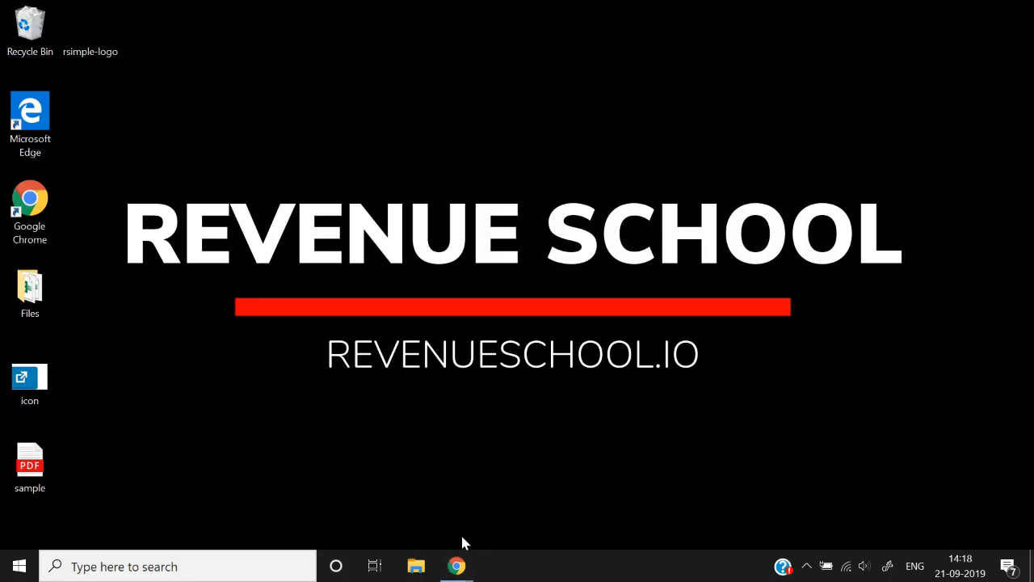
{"action": "mouse_move", "coordinate": [458, 557]}
{"action": "left_click", "coordinate": [377, 517]}
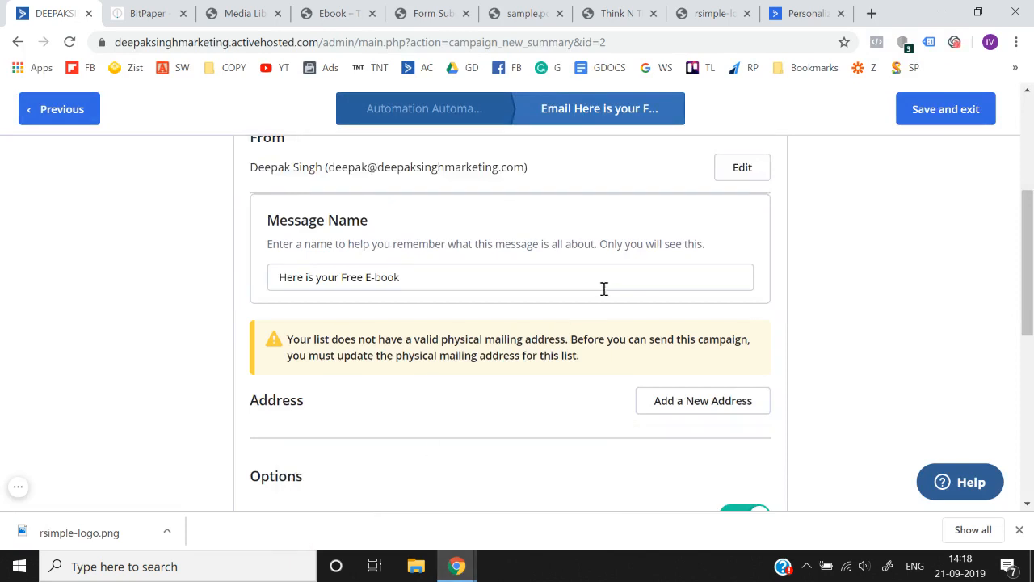
{"action": "scroll", "coordinate": [604, 288], "scroll_direction": "up", "scroll_amount": 1}
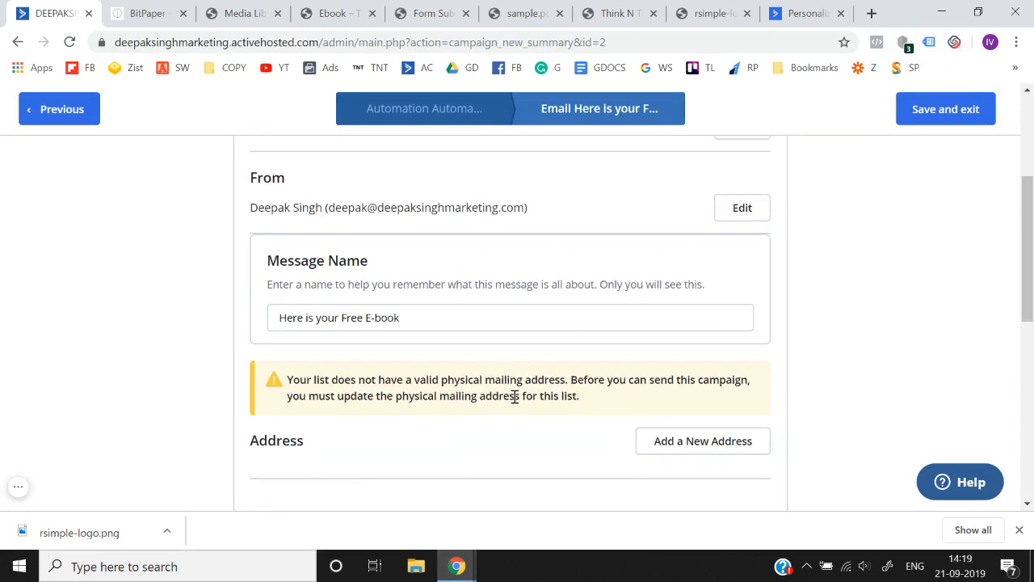
{"action": "scroll", "coordinate": [514, 396], "scroll_direction": "down", "scroll_amount": 1}
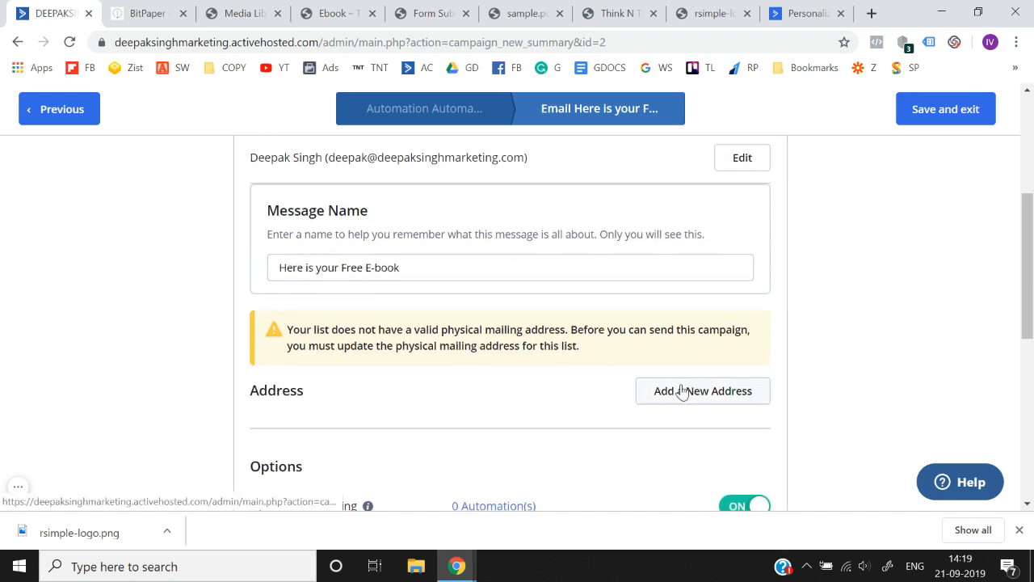
- Start adding a new mailing address for the list and set its country to India
{"action": "left_click", "coordinate": [682, 391]}
{"action": "left_click", "coordinate": [412, 246]}
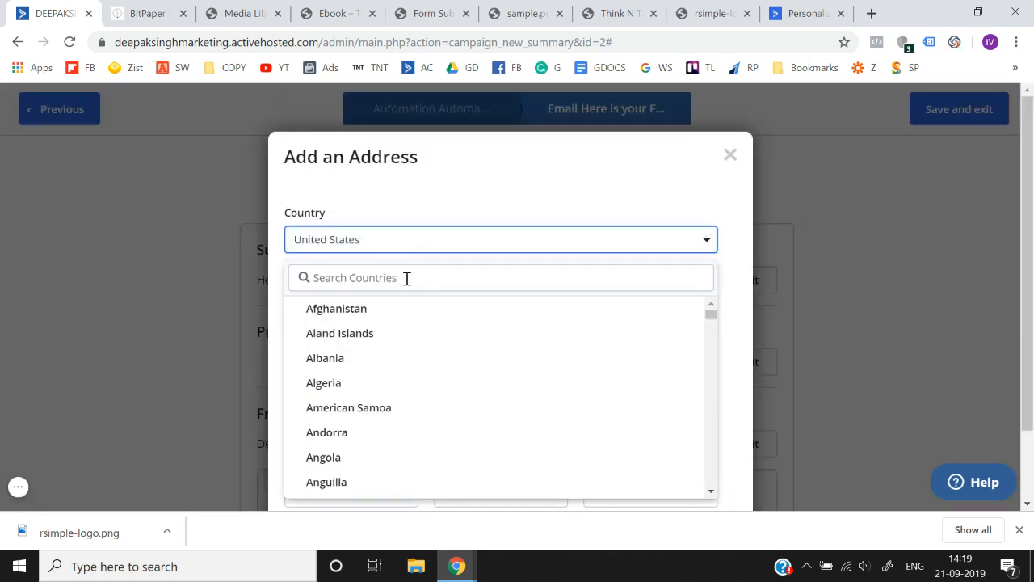
{"action": "left_click", "coordinate": [406, 277]}
{"action": "type", "text": "india"}
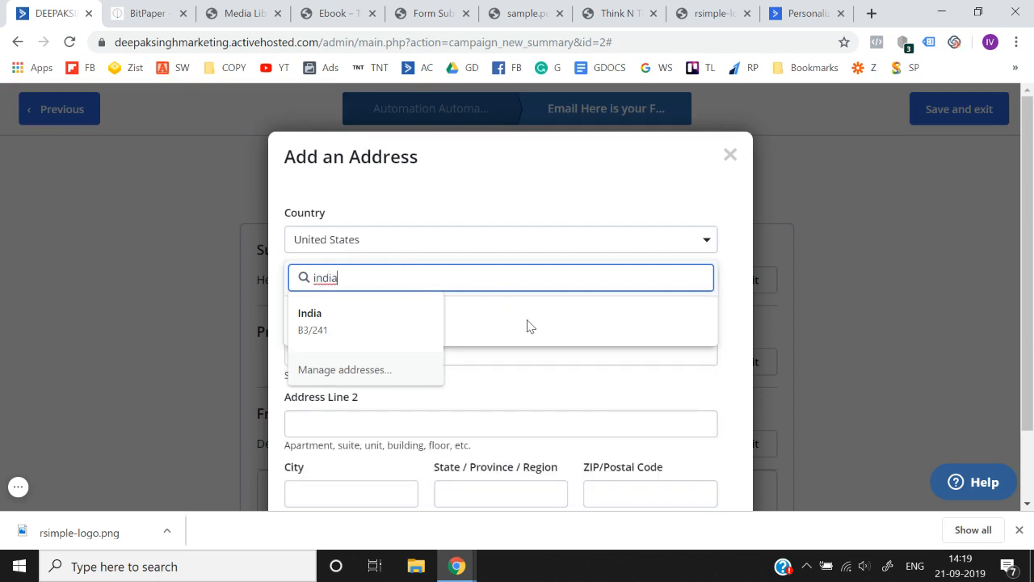
{"action": "left_click", "coordinate": [372, 343]}
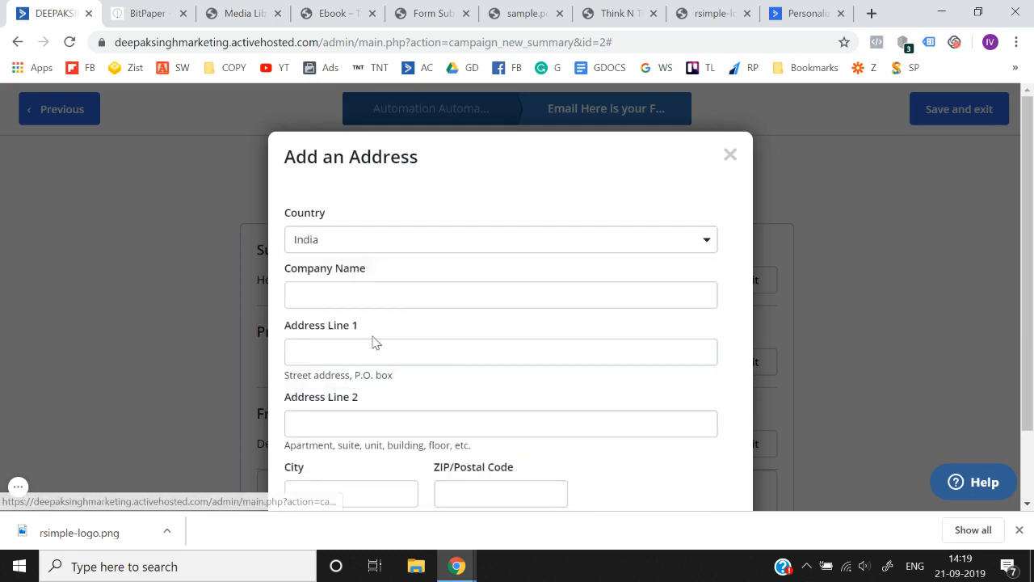
- Enter "Think N thrive" as the company name for the mailing address
{"action": "scroll", "coordinate": [359, 304], "scroll_direction": "down", "scroll_amount": 1}
{"action": "left_click", "coordinate": [340, 222]}
{"action": "type", "text": "Think"}
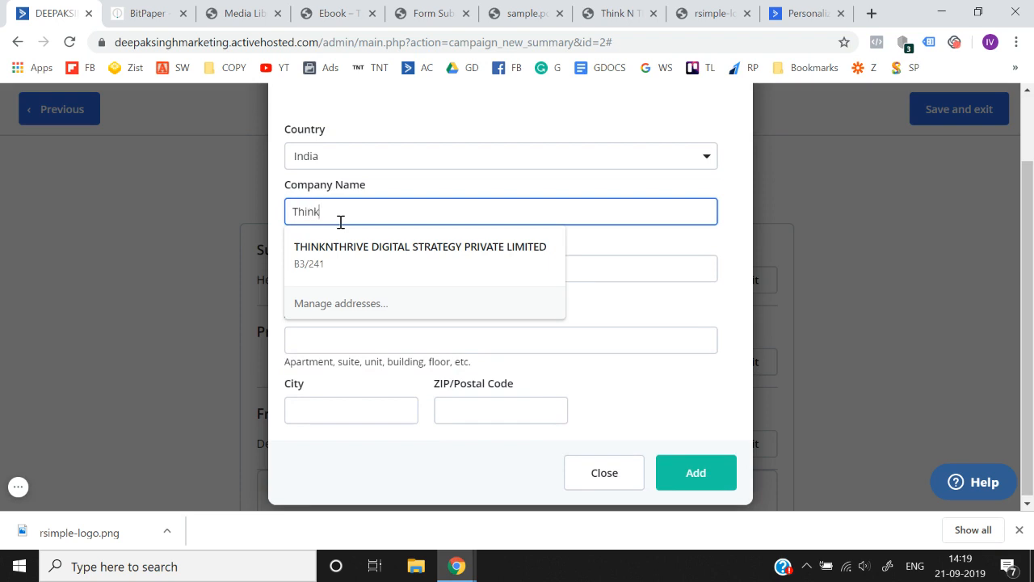
{"action": "type", "text": " N thri"}
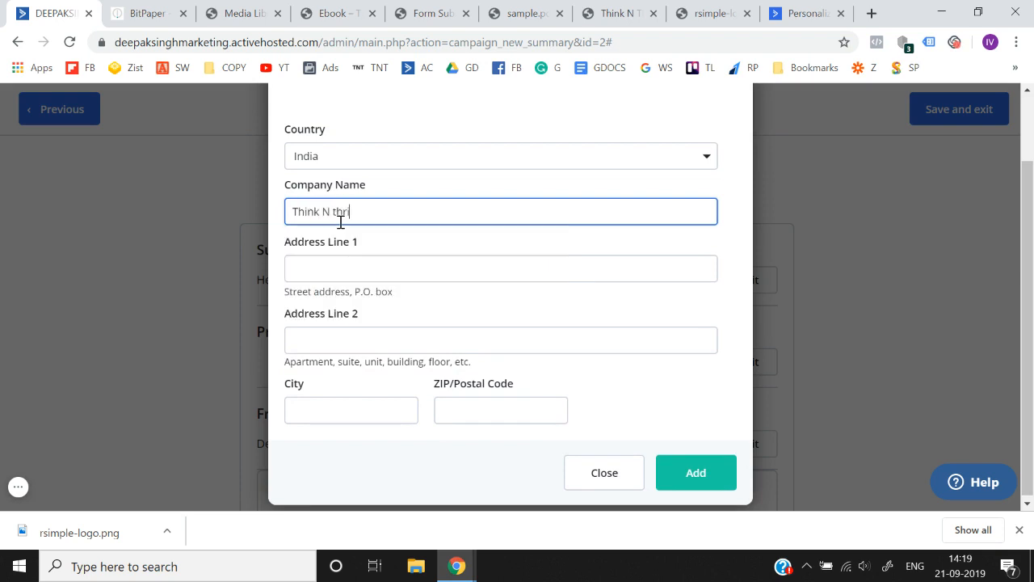
{"action": "type", "text": "ve"}
{"action": "key", "text": "Tab"}
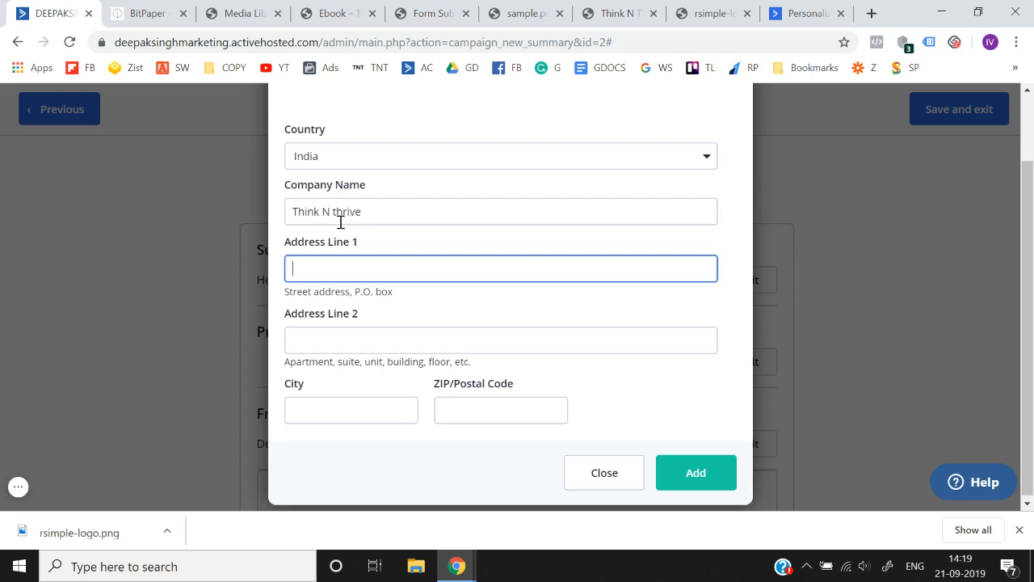
- Fill in both street address lines, the city and the postal code, and add the address to the campaign
{"action": "key", "text": "Tab"}
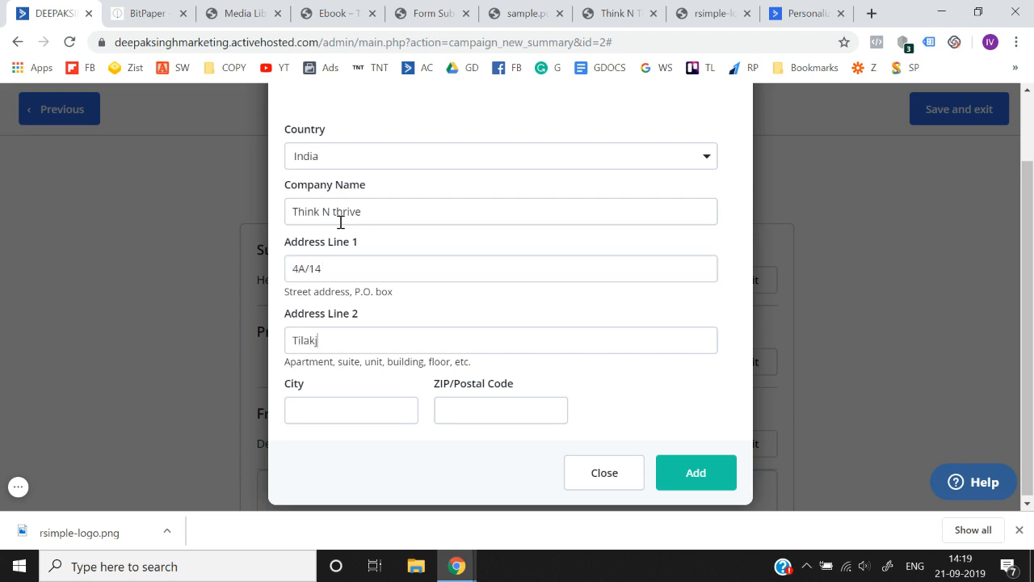
{"action": "left_click", "coordinate": [340, 410]}
{"action": "type", "text": "Delhi"}
{"action": "key", "text": "Tab"}
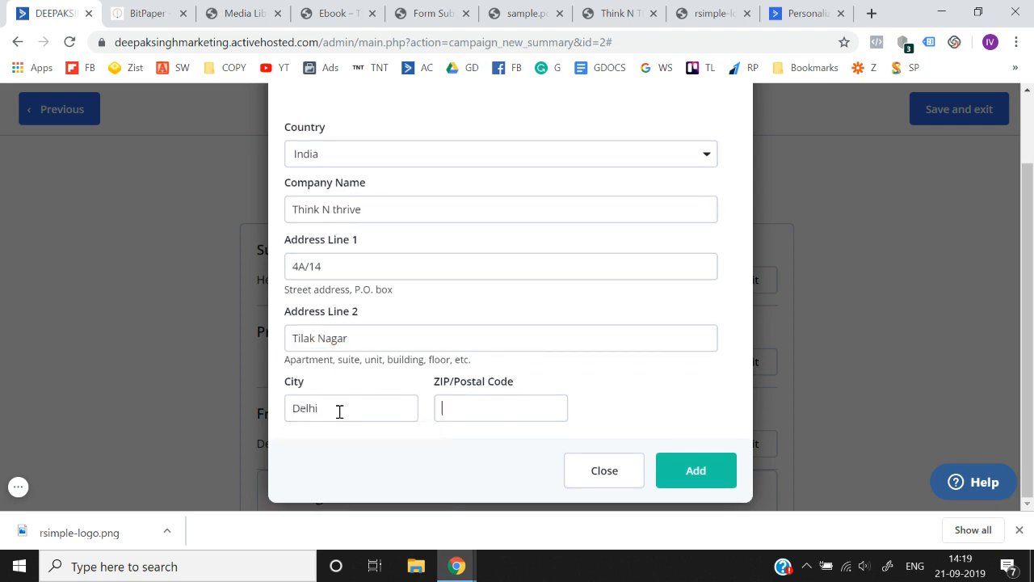
{"action": "type", "text": "110018"}
{"action": "left_click", "coordinate": [716, 479]}
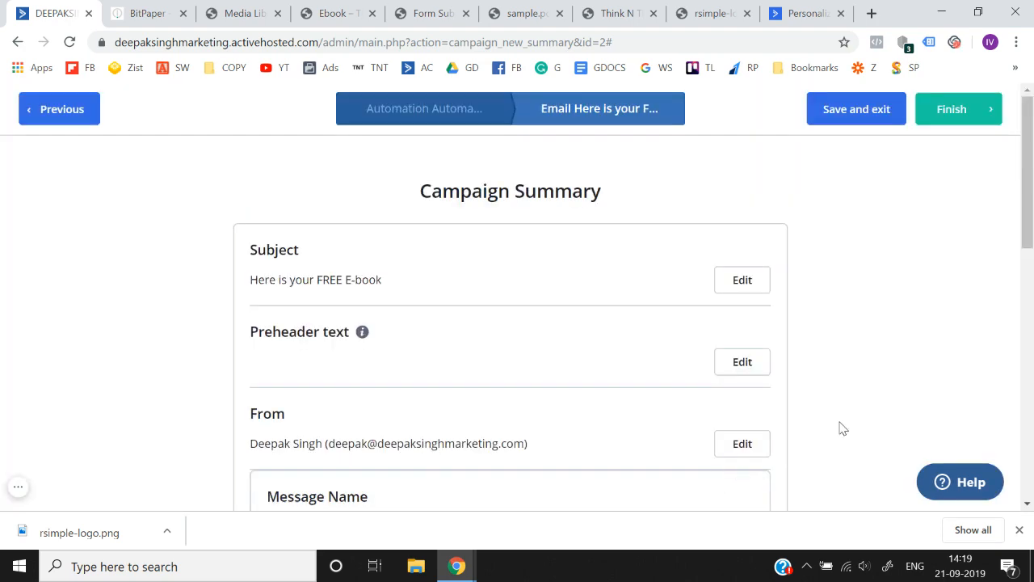
- Check the campaign summary, finish the email, and save "Here is your Free E-book" as the automation's email to send
{"action": "scroll", "coordinate": [841, 429], "scroll_direction": "down", "scroll_amount": 10}
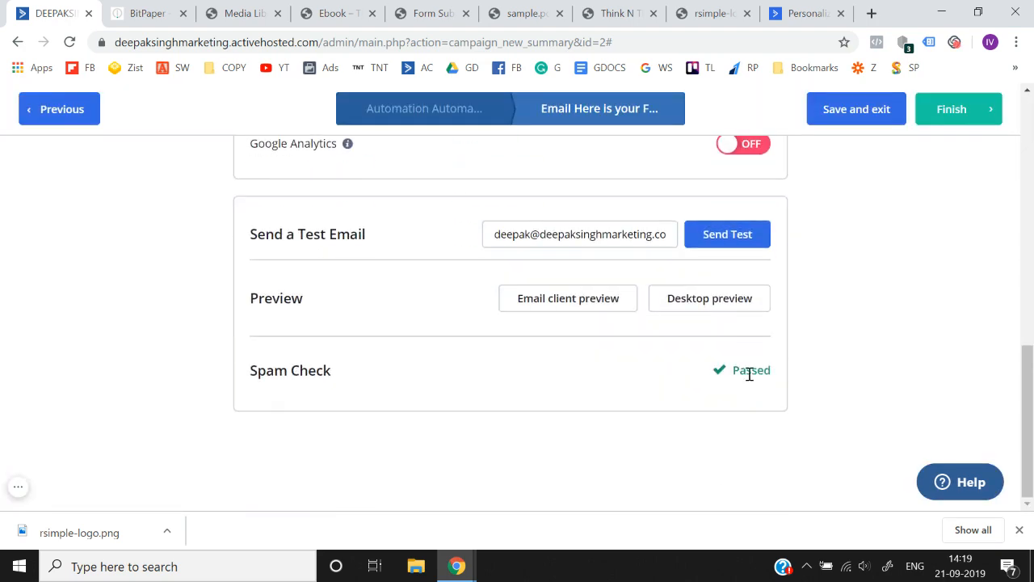
{"action": "scroll", "coordinate": [748, 371], "scroll_direction": "up", "scroll_amount": 1}
{"action": "scroll", "coordinate": [832, 401], "scroll_direction": "up", "scroll_amount": 7}
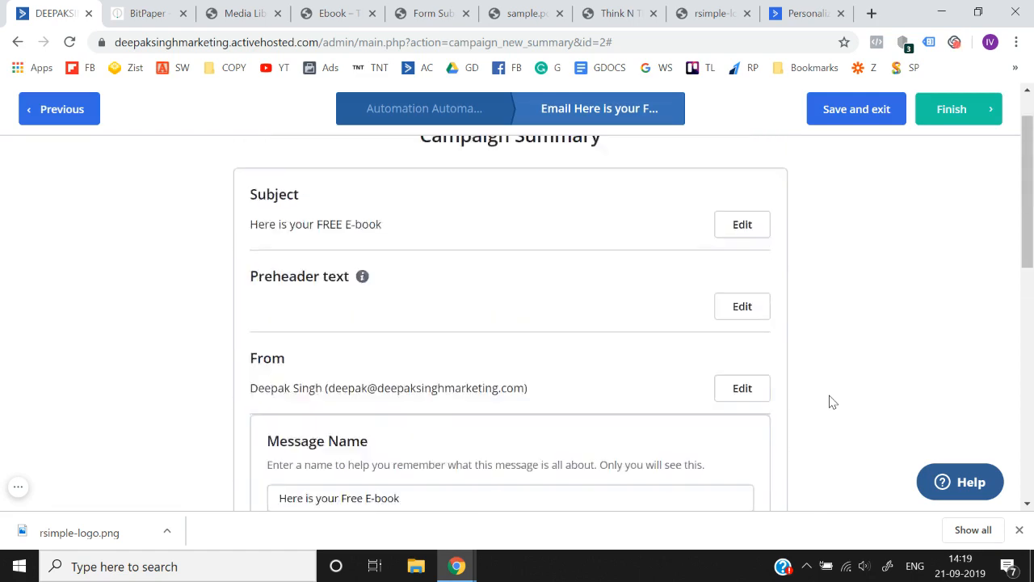
{"action": "scroll", "coordinate": [829, 402], "scroll_direction": "down", "scroll_amount": 3}
{"action": "left_click", "coordinate": [933, 123]}
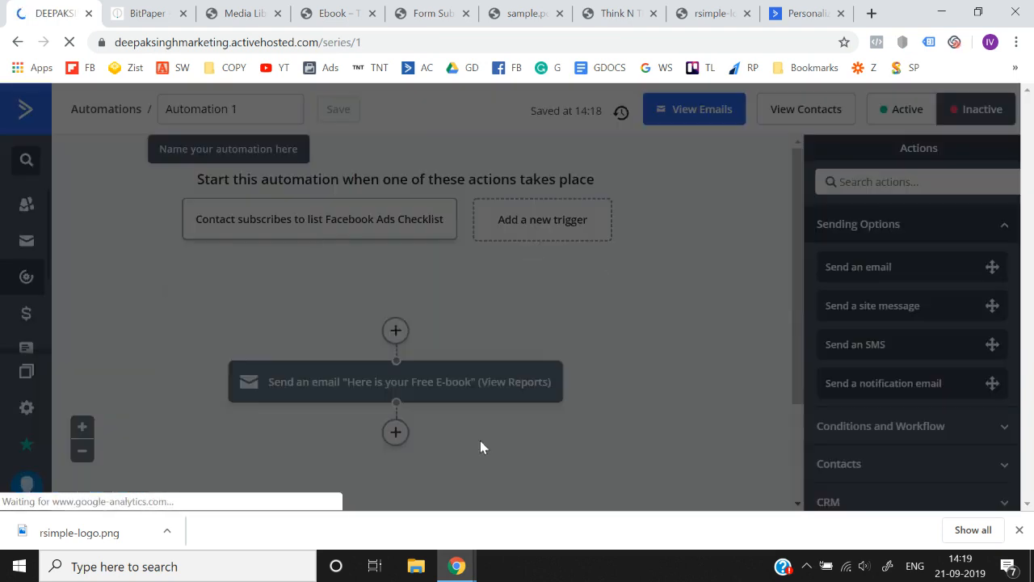
{"action": "left_click", "coordinate": [558, 440]}
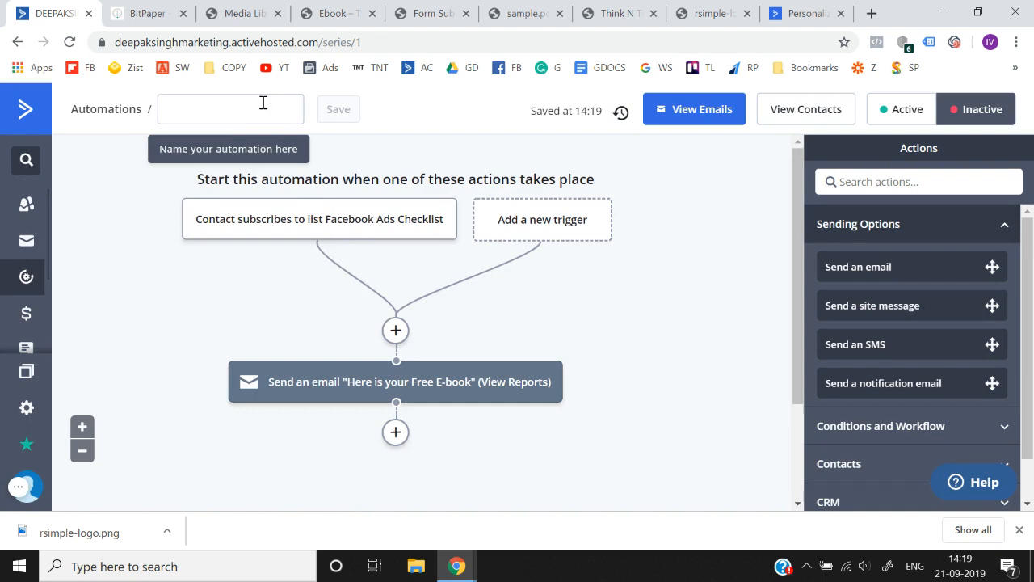
- Rename the automation "Free Facebook Ads Checklist" and save the name
{"action": "left_click", "coordinate": [246, 113]}
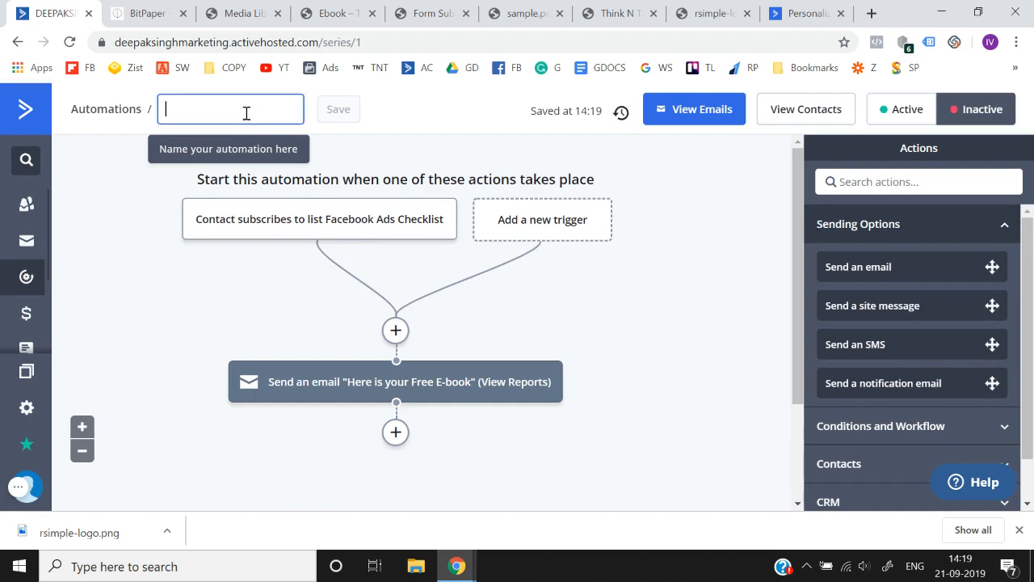
{"action": "left_click", "coordinate": [247, 113]}
{"action": "type", "text": "Free"}
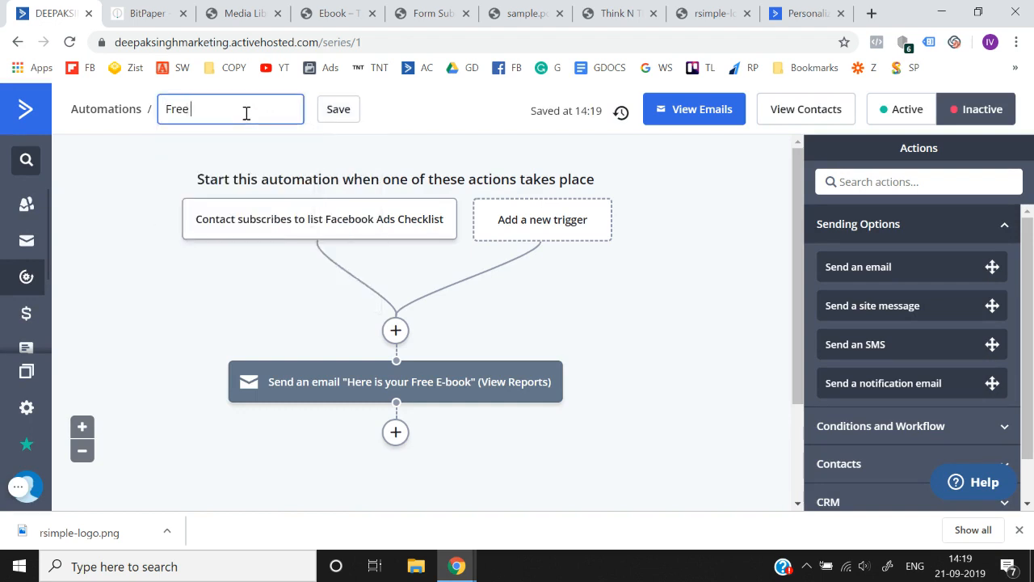
{"action": "type", "text": " Facebook Ads "}
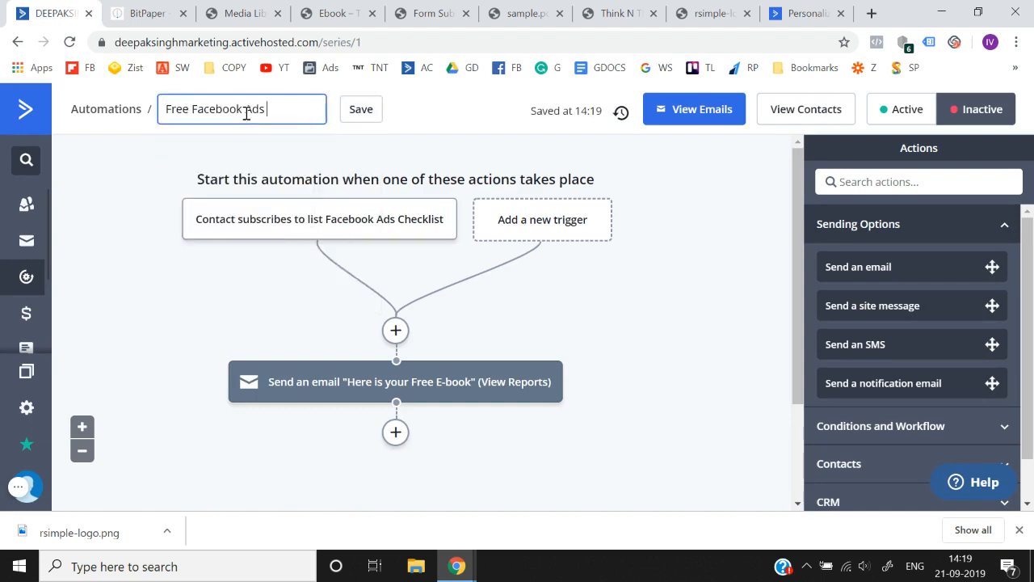
{"action": "type", "text": "Checklist"}
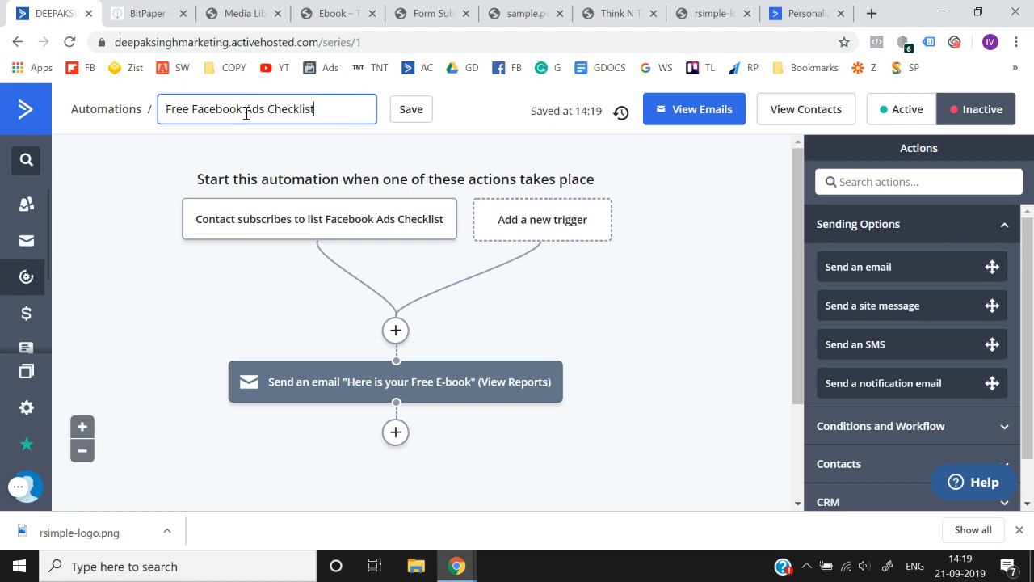
{"action": "left_click", "coordinate": [411, 113]}
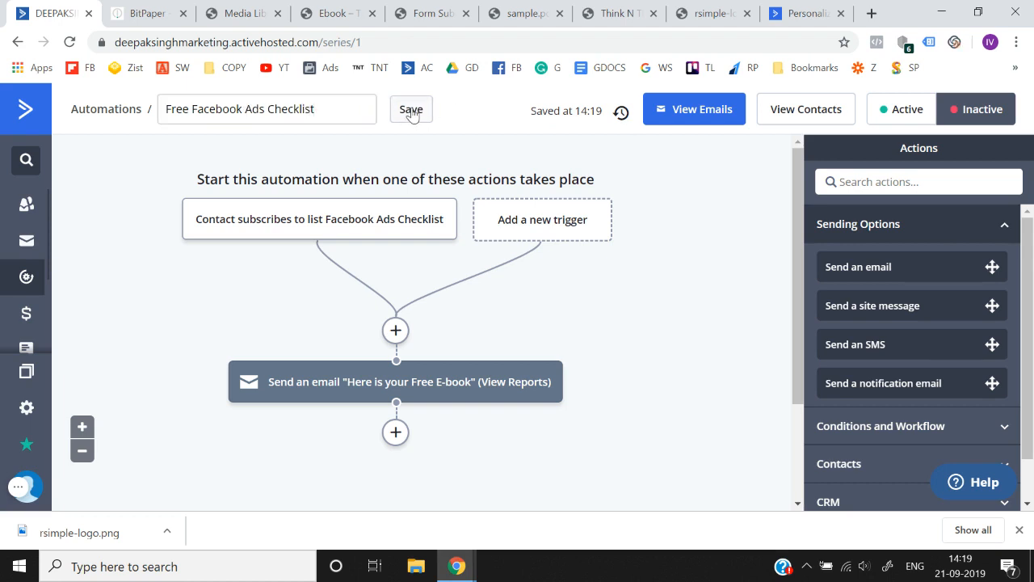
- Return to the automations list and set the Free Facebook Ads Checklist automation active
{"action": "left_click", "coordinate": [113, 110]}
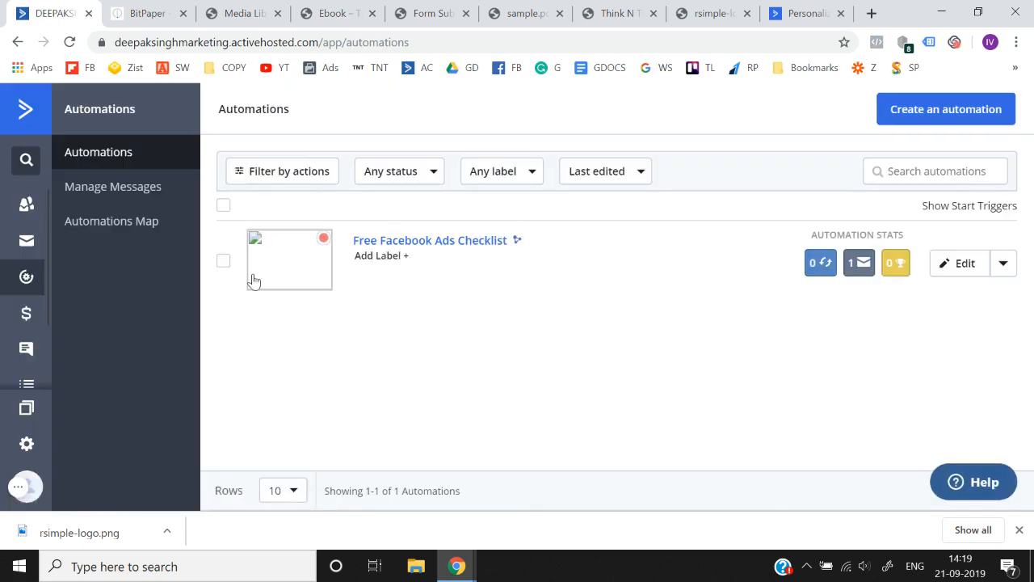
{"action": "left_click", "coordinate": [223, 262]}
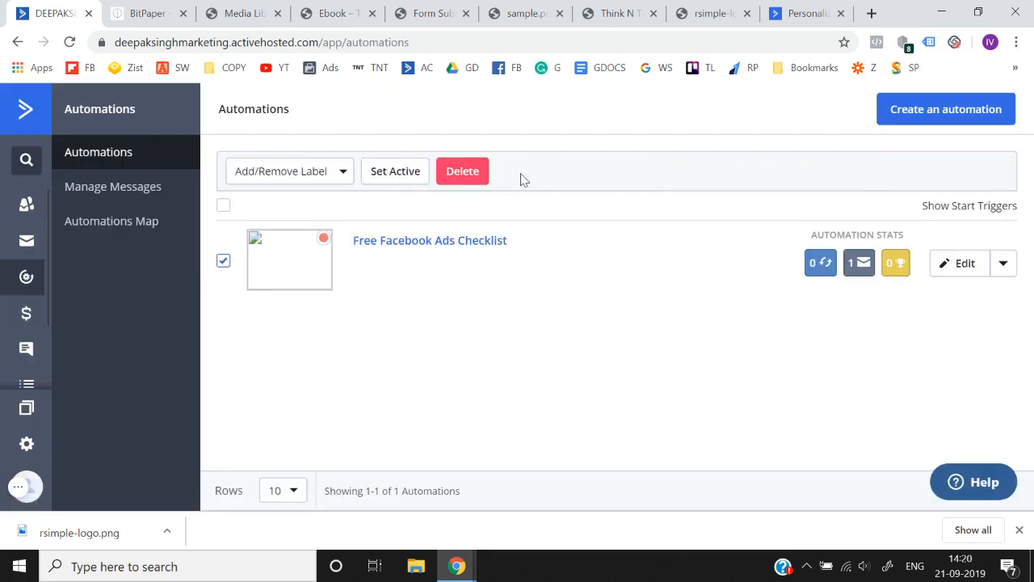
{"action": "left_click", "coordinate": [373, 177]}
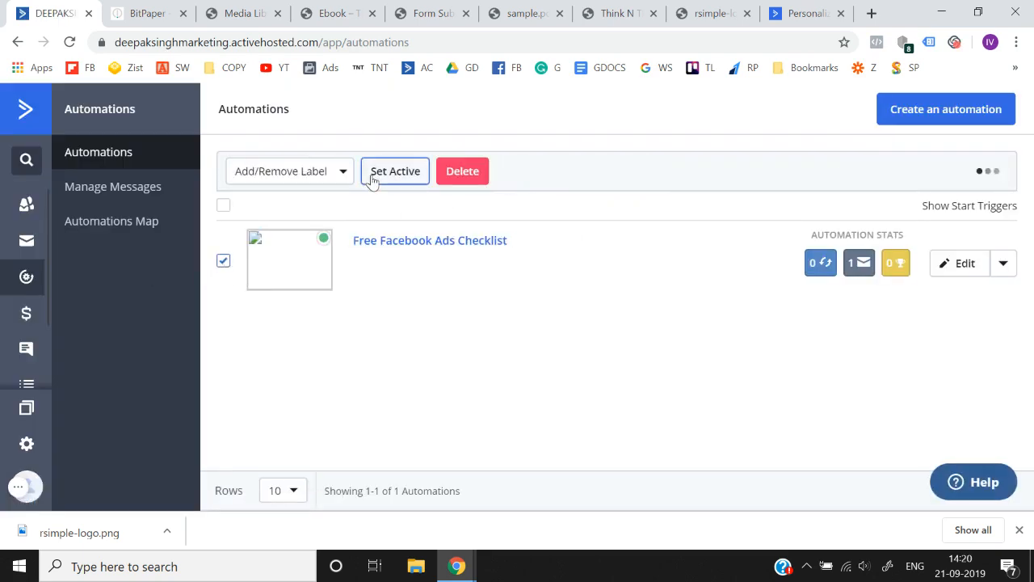
{"action": "left_click", "coordinate": [224, 262]}
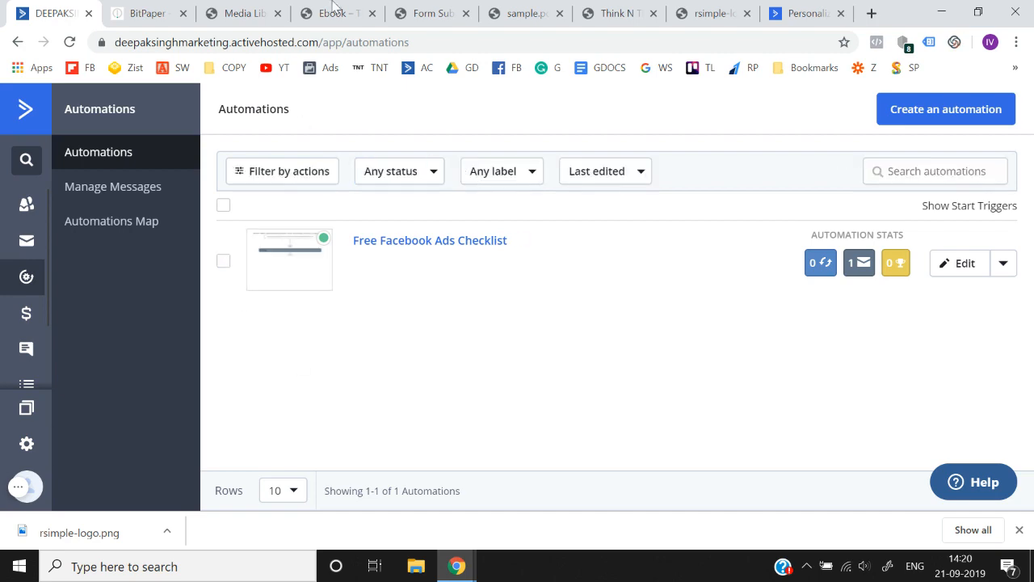
- Look through the open funnel pages, close the rsimple-logo.png page and return to the form submission page
{"action": "left_click", "coordinate": [257, 12]}
{"action": "left_click", "coordinate": [339, 12]}
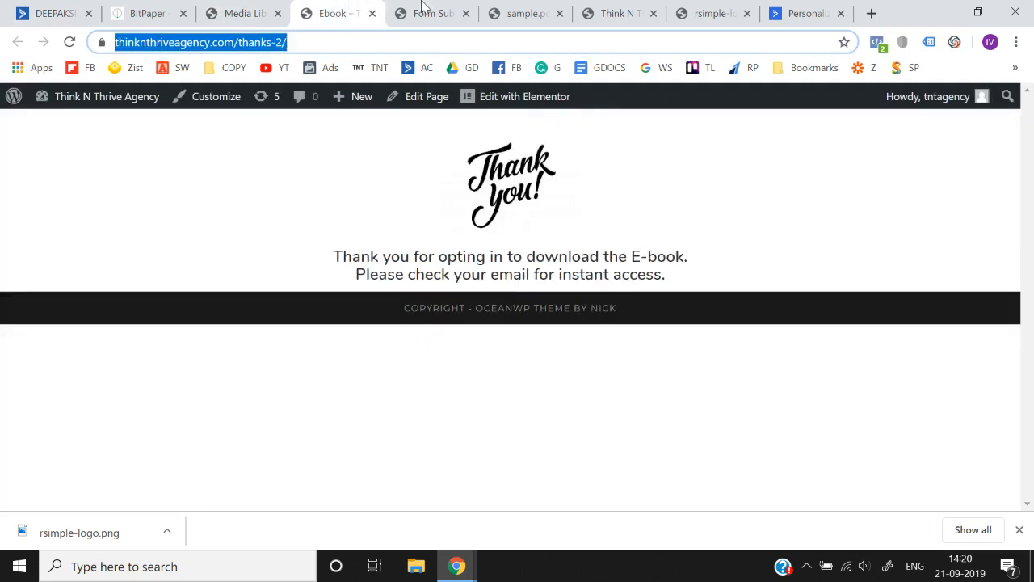
{"action": "left_click", "coordinate": [424, 10]}
{"action": "left_click", "coordinate": [501, 10]}
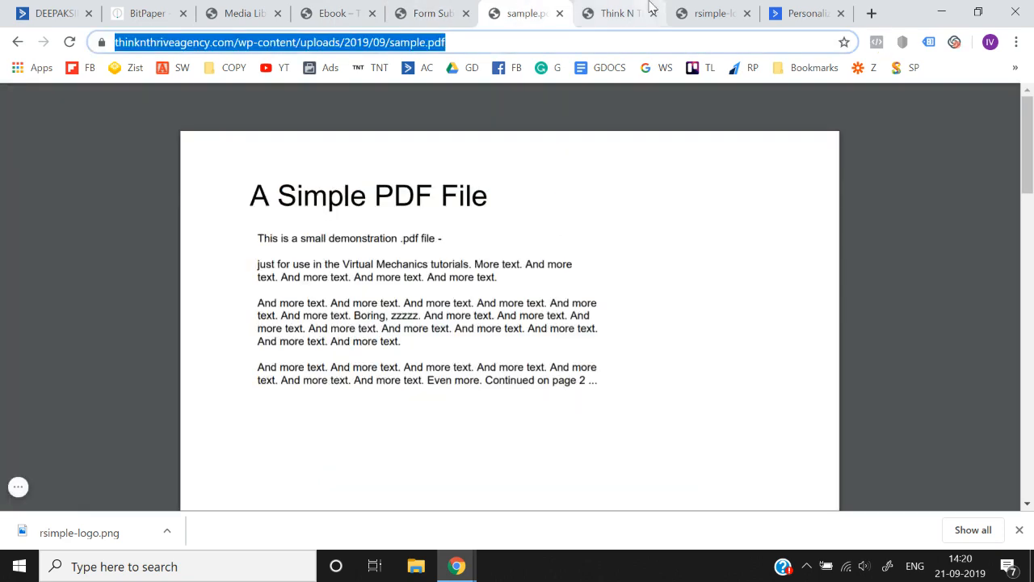
{"action": "left_click", "coordinate": [645, 9]}
{"action": "left_click", "coordinate": [719, 12]}
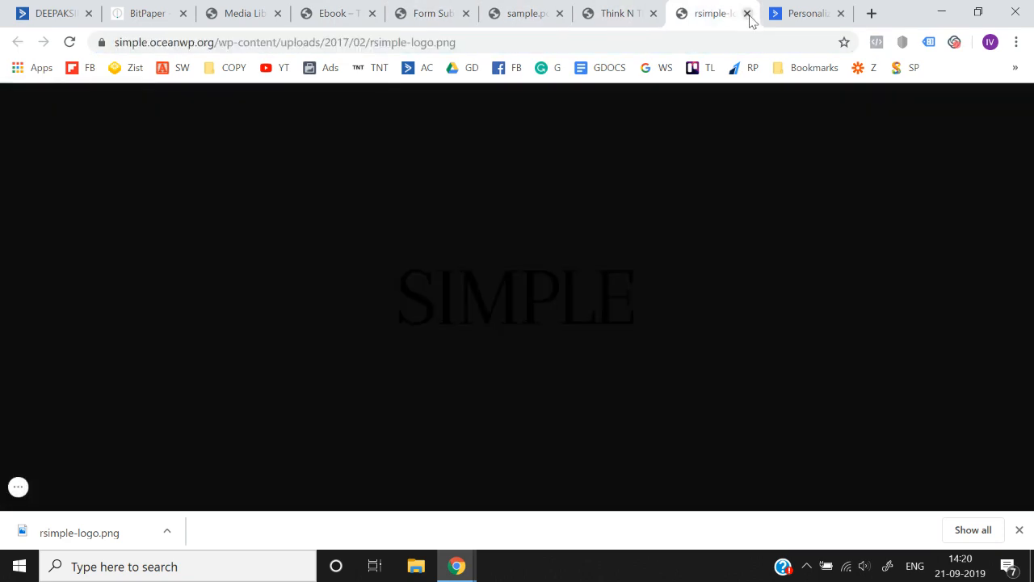
{"action": "left_click", "coordinate": [747, 13]}
{"action": "left_click", "coordinate": [454, 12]}
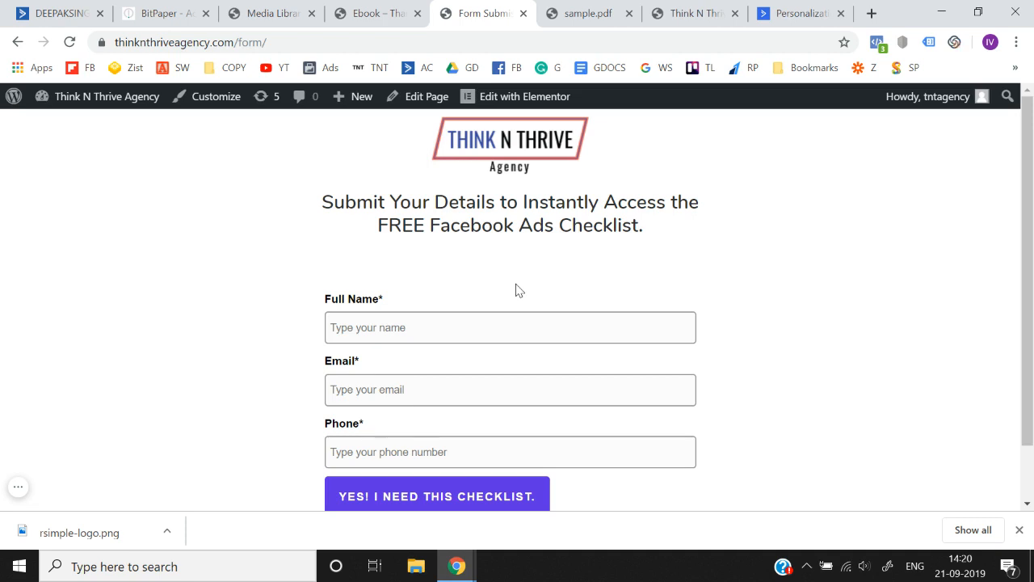
- Switch to the BitPaper whiteboard and handwrite the heading "Active Campaign" on blank page 5
{"action": "left_click", "coordinate": [166, 13]}
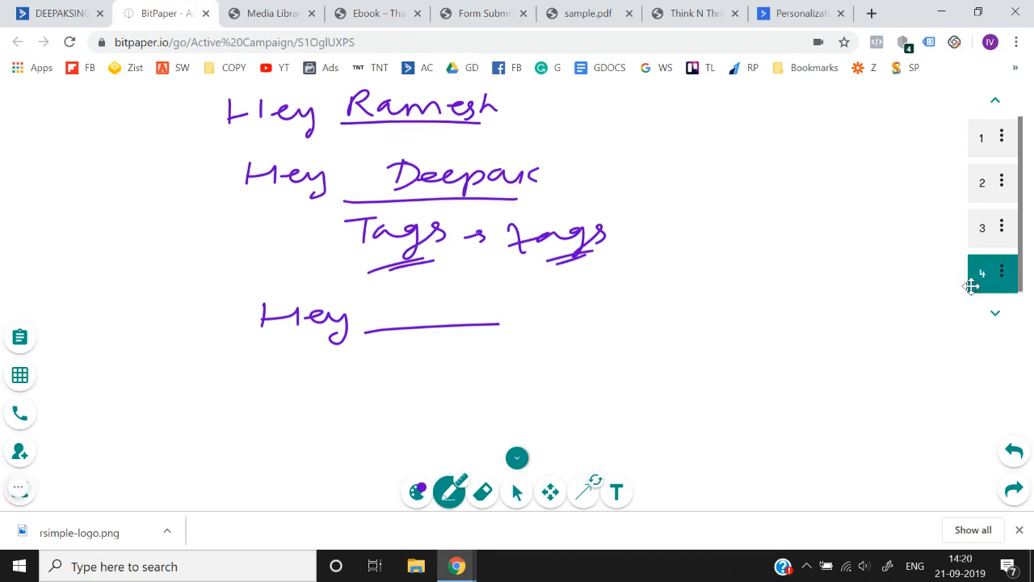
{"action": "left_click", "coordinate": [995, 312]}
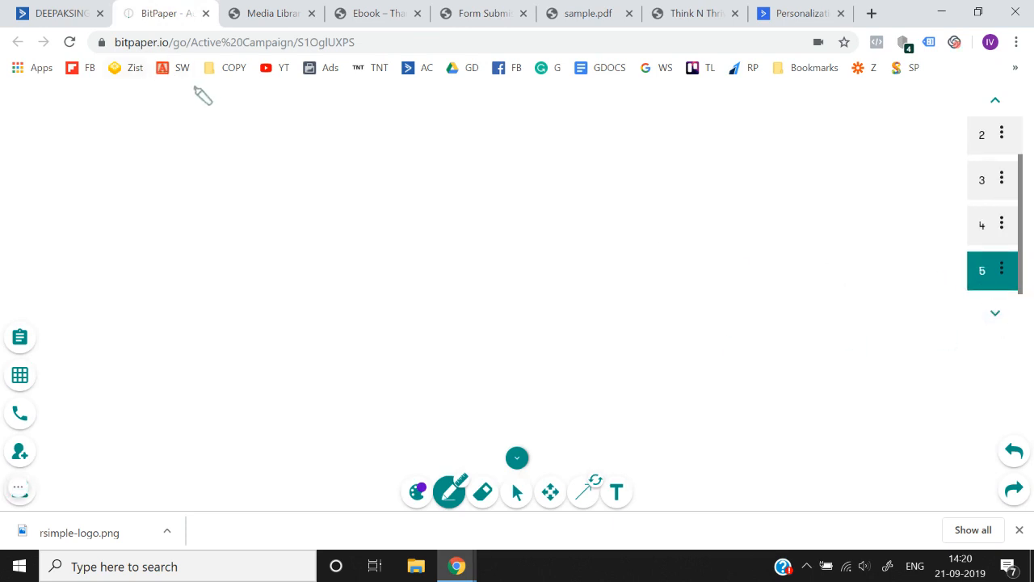
{"action": "mouse_move", "coordinate": [198, 128]}
{"action": "left_mouse_down"}
{"action": "mouse_move", "coordinate": [225, 123]}
{"action": "mouse_move", "coordinate": [209, 125]}
{"action": "left_mouse_up"}
{"action": "mouse_move", "coordinate": [253, 105]}
{"action": "left_mouse_down"}
{"action": "mouse_move", "coordinate": [269, 98]}
{"action": "mouse_move", "coordinate": [287, 111]}
{"action": "left_mouse_up"}
{"action": "mouse_move", "coordinate": [296, 115]}
{"action": "left_mouse_down"}
{"action": "mouse_move", "coordinate": [300, 127]}
{"action": "mouse_move", "coordinate": [331, 113]}
{"action": "mouse_move", "coordinate": [349, 126]}
{"action": "left_mouse_up"}
{"action": "mouse_move", "coordinate": [418, 95]}
{"action": "left_mouse_down"}
{"action": "mouse_move", "coordinate": [427, 123]}
{"action": "mouse_move", "coordinate": [541, 113]}
{"action": "mouse_move", "coordinate": [581, 125]}
{"action": "mouse_move", "coordinate": [580, 150]}
{"action": "mouse_move", "coordinate": [619, 118]}
{"action": "left_mouse_up"}
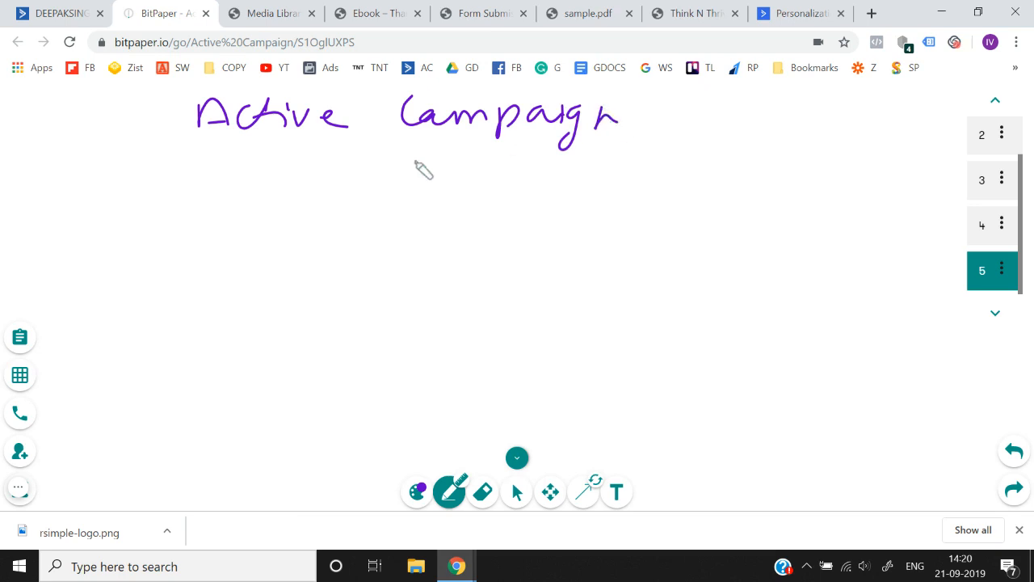
- Handwrite the arrowed points "form", "List" and "automation" under the Active Campaign heading, underlining the last one
{"action": "mouse_move", "coordinate": [364, 197]}
{"action": "left_mouse_down"}
{"action": "mouse_move", "coordinate": [388, 185]}
{"action": "mouse_move", "coordinate": [393, 202]}
{"action": "left_mouse_up"}
{"action": "mouse_move", "coordinate": [435, 176]}
{"action": "left_mouse_down"}
{"action": "mouse_move", "coordinate": [420, 202]}
{"action": "mouse_move", "coordinate": [430, 188]}
{"action": "left_mouse_up"}
{"action": "left_click_drag", "start_coordinate": [454, 179], "coordinate": [527, 171]}
{"action": "mouse_move", "coordinate": [375, 236]}
{"action": "left_mouse_down"}
{"action": "mouse_move", "coordinate": [404, 231]}
{"action": "mouse_move", "coordinate": [396, 248]}
{"action": "left_mouse_up"}
{"action": "mouse_move", "coordinate": [431, 227]}
{"action": "left_mouse_down"}
{"action": "mouse_move", "coordinate": [462, 239]}
{"action": "mouse_move", "coordinate": [461, 257]}
{"action": "left_mouse_up"}
{"action": "mouse_move", "coordinate": [488, 236]}
{"action": "left_mouse_down"}
{"action": "mouse_move", "coordinate": [472, 255]}
{"action": "mouse_move", "coordinate": [503, 252]}
{"action": "left_mouse_up"}
{"action": "left_click_drag", "start_coordinate": [494, 237], "coordinate": [512, 234]}
{"action": "mouse_move", "coordinate": [355, 292]}
{"action": "left_mouse_down"}
{"action": "mouse_move", "coordinate": [394, 294]}
{"action": "mouse_move", "coordinate": [388, 304]}
{"action": "mouse_move", "coordinate": [482, 304]}
{"action": "mouse_move", "coordinate": [686, 302]}
{"action": "mouse_move", "coordinate": [689, 289]}
{"action": "mouse_move", "coordinate": [718, 303]}
{"action": "left_mouse_up"}
{"action": "left_click_drag", "start_coordinate": [590, 335], "coordinate": [676, 339]}
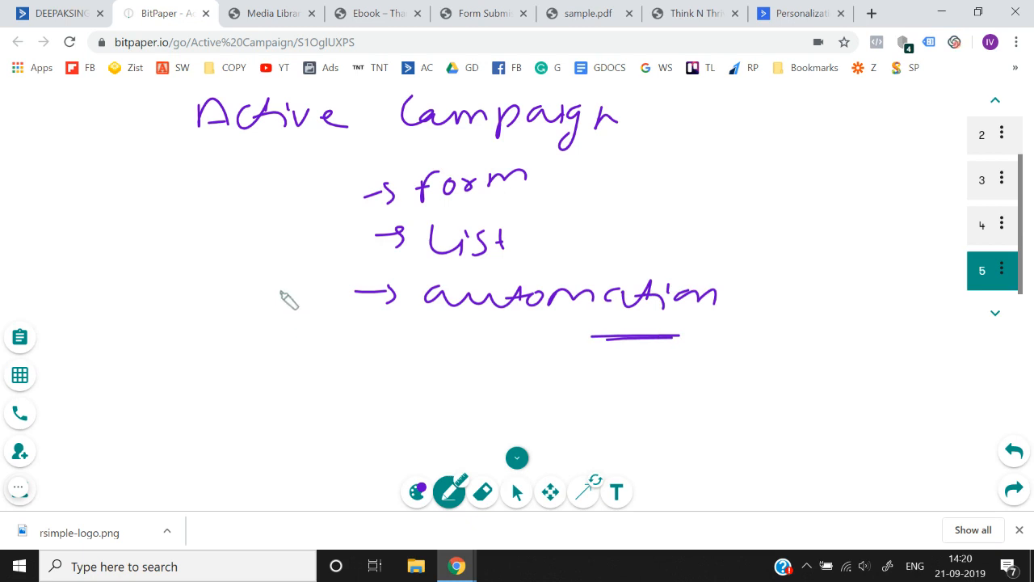
- Handwrite the heading "3 Step landing page" on blank page 6 and underline it
{"action": "left_click", "coordinate": [995, 312]}
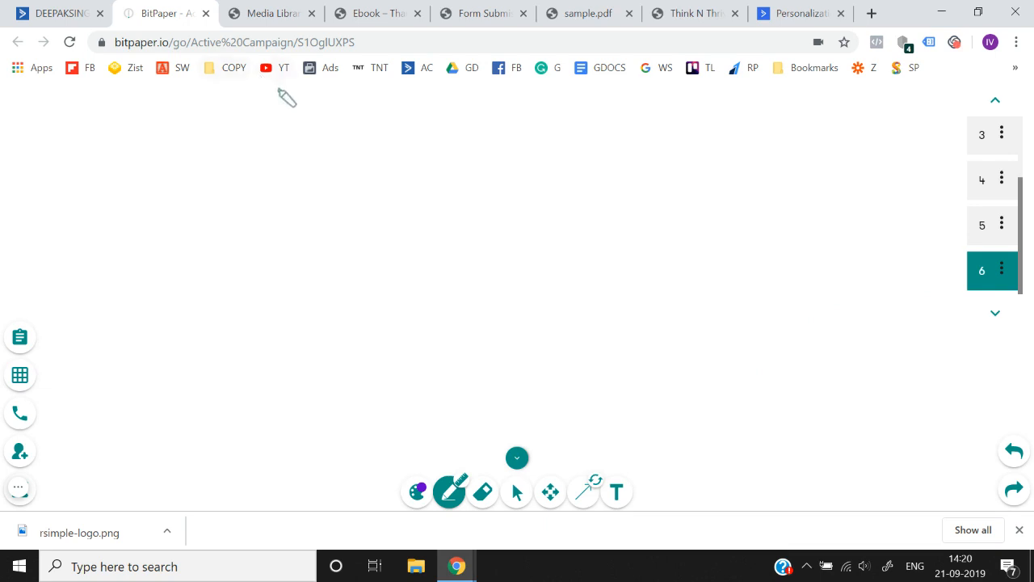
{"action": "left_click_drag", "start_coordinate": [278, 127], "coordinate": [280, 144]}
{"action": "mouse_move", "coordinate": [379, 115]}
{"action": "left_mouse_down"}
{"action": "mouse_move", "coordinate": [360, 142]}
{"action": "mouse_move", "coordinate": [469, 122]}
{"action": "mouse_move", "coordinate": [621, 132]}
{"action": "mouse_move", "coordinate": [659, 122]}
{"action": "mouse_move", "coordinate": [688, 158]}
{"action": "left_mouse_up"}
{"action": "mouse_move", "coordinate": [744, 125]}
{"action": "left_mouse_down"}
{"action": "mouse_move", "coordinate": [734, 153]}
{"action": "mouse_move", "coordinate": [763, 127]}
{"action": "left_mouse_up"}
{"action": "mouse_move", "coordinate": [784, 121]}
{"action": "left_mouse_down"}
{"action": "mouse_move", "coordinate": [841, 129]}
{"action": "mouse_move", "coordinate": [771, 153]}
{"action": "left_mouse_up"}
{"action": "left_click_drag", "start_coordinate": [587, 154], "coordinate": [318, 156]}
- Handwrite three numbered points below the landing page heading: "Landing page itself", "Form Submission page" and "Thank you page"
{"action": "mouse_move", "coordinate": [319, 206]}
{"action": "left_mouse_down"}
{"action": "mouse_move", "coordinate": [320, 219]}
{"action": "mouse_move", "coordinate": [857, 203]}
{"action": "left_mouse_up"}
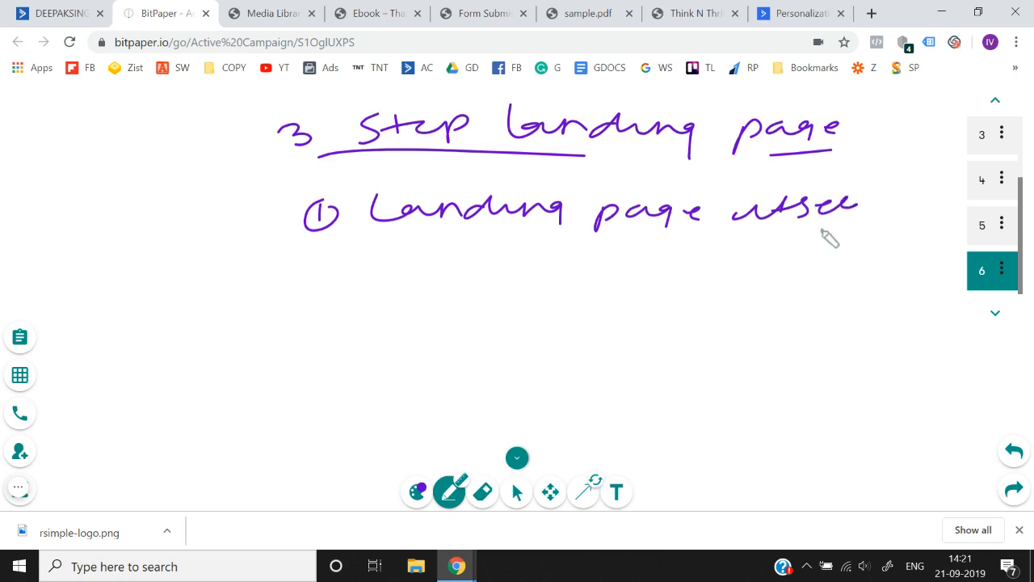
{"action": "mouse_move", "coordinate": [339, 270]}
{"action": "left_mouse_down"}
{"action": "mouse_move", "coordinate": [328, 263]}
{"action": "mouse_move", "coordinate": [442, 276]}
{"action": "mouse_move", "coordinate": [489, 267]}
{"action": "left_mouse_up"}
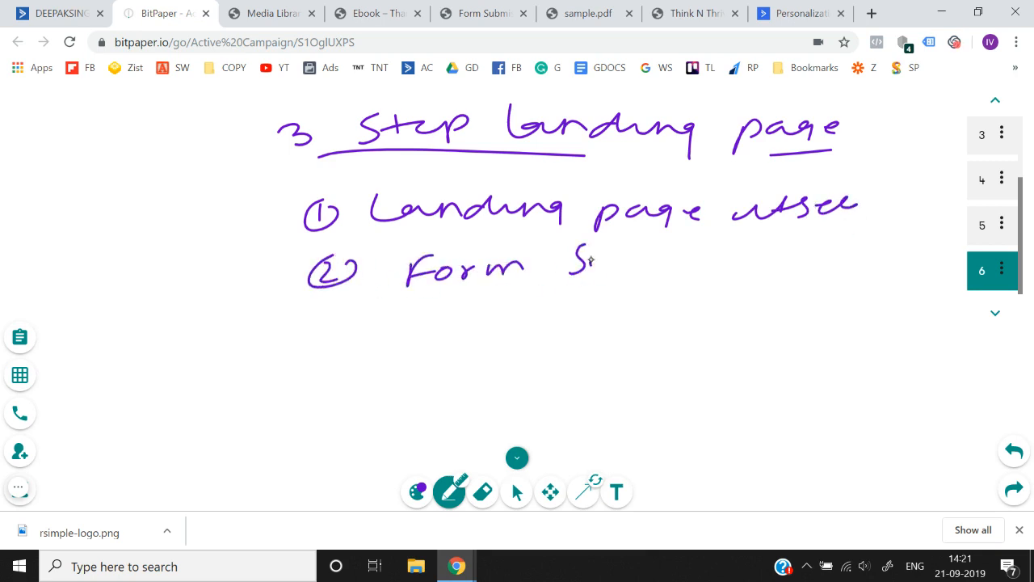
{"action": "mouse_move", "coordinate": [592, 260]}
{"action": "left_mouse_down"}
{"action": "mouse_move", "coordinate": [669, 268]}
{"action": "mouse_move", "coordinate": [709, 252]}
{"action": "mouse_move", "coordinate": [770, 263]}
{"action": "left_mouse_up"}
{"action": "mouse_move", "coordinate": [843, 278]}
{"action": "left_mouse_down"}
{"action": "mouse_move", "coordinate": [864, 257]}
{"action": "mouse_move", "coordinate": [910, 278]}
{"action": "left_mouse_up"}
{"action": "left_click_drag", "start_coordinate": [916, 262], "coordinate": [935, 258]}
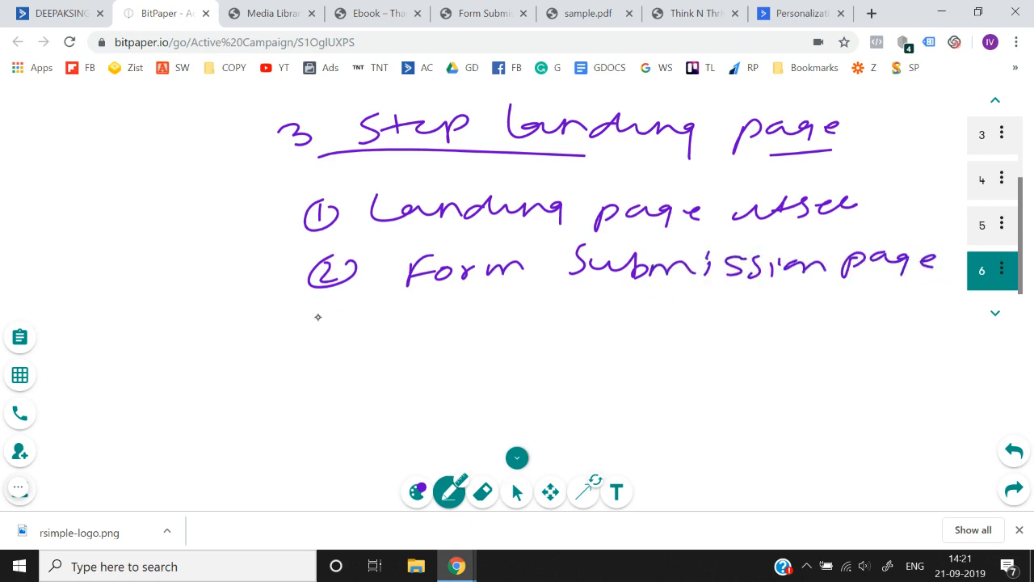
{"action": "left_click_drag", "start_coordinate": [353, 299], "coordinate": [443, 306]}
{"action": "mouse_move", "coordinate": [416, 307]}
{"action": "left_mouse_down"}
{"action": "mouse_move", "coordinate": [416, 338]}
{"action": "mouse_move", "coordinate": [572, 317]}
{"action": "mouse_move", "coordinate": [629, 321]}
{"action": "left_mouse_up"}
{"action": "mouse_move", "coordinate": [664, 311]}
{"action": "left_mouse_down"}
{"action": "mouse_move", "coordinate": [666, 334]}
{"action": "mouse_move", "coordinate": [703, 305]}
{"action": "mouse_move", "coordinate": [760, 315]}
{"action": "left_mouse_up"}
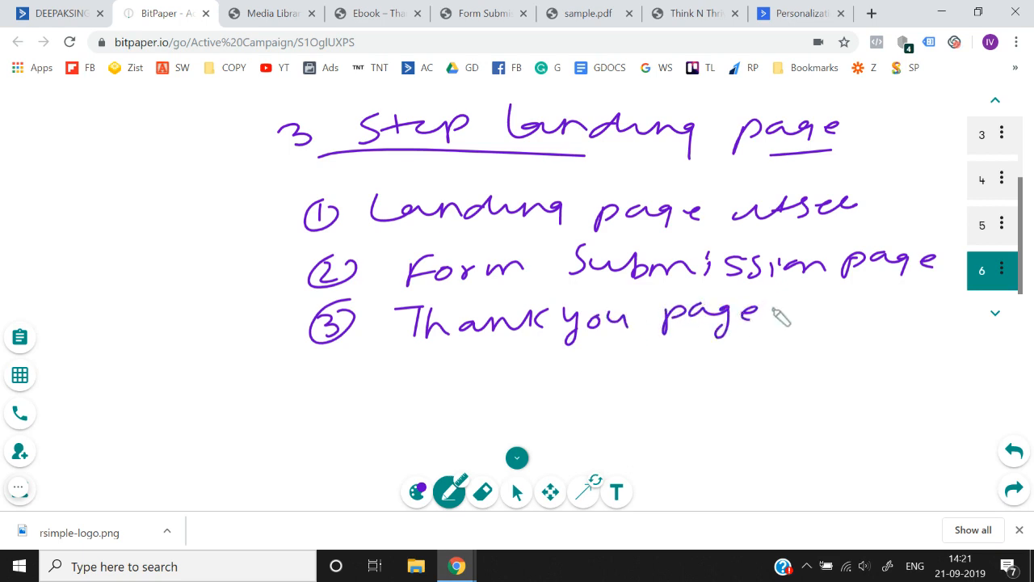